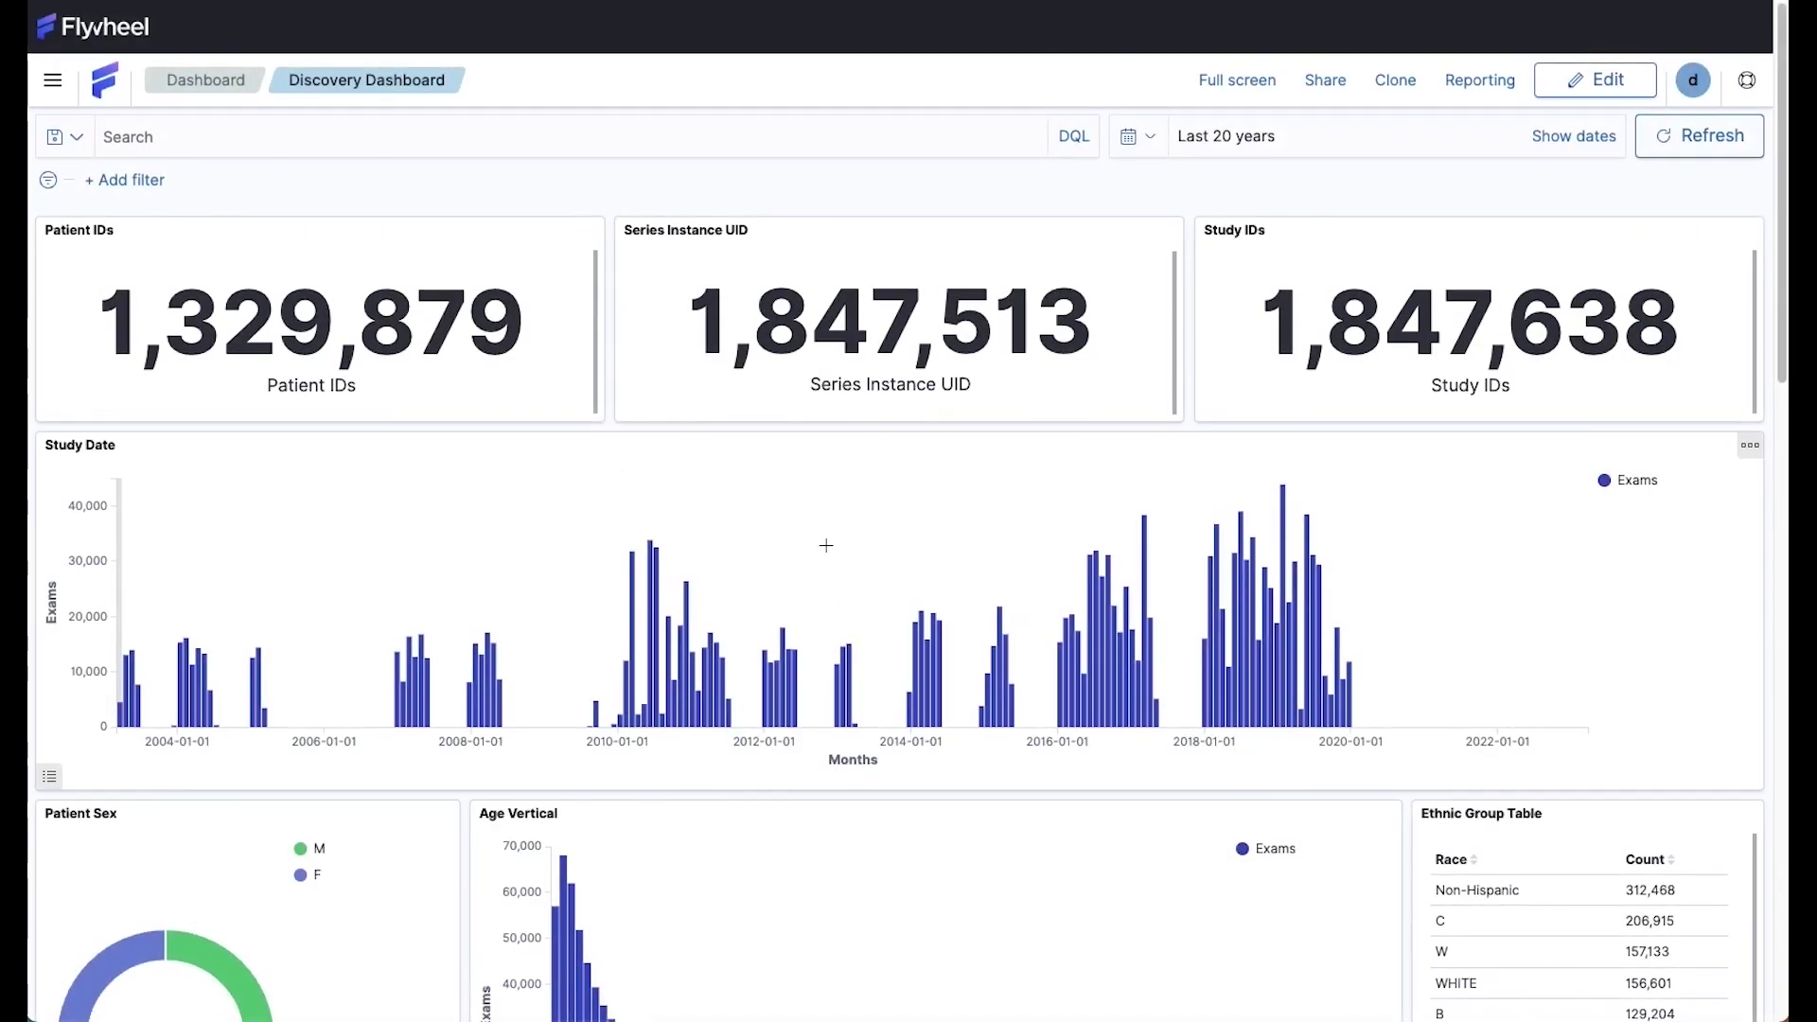
# Filter the dashboard to 2018–2020 study dates, male patients and ABDOMEN body part.
pyautogui.moveTo(1190, 365); pyautogui.dragTo(1391, 511)
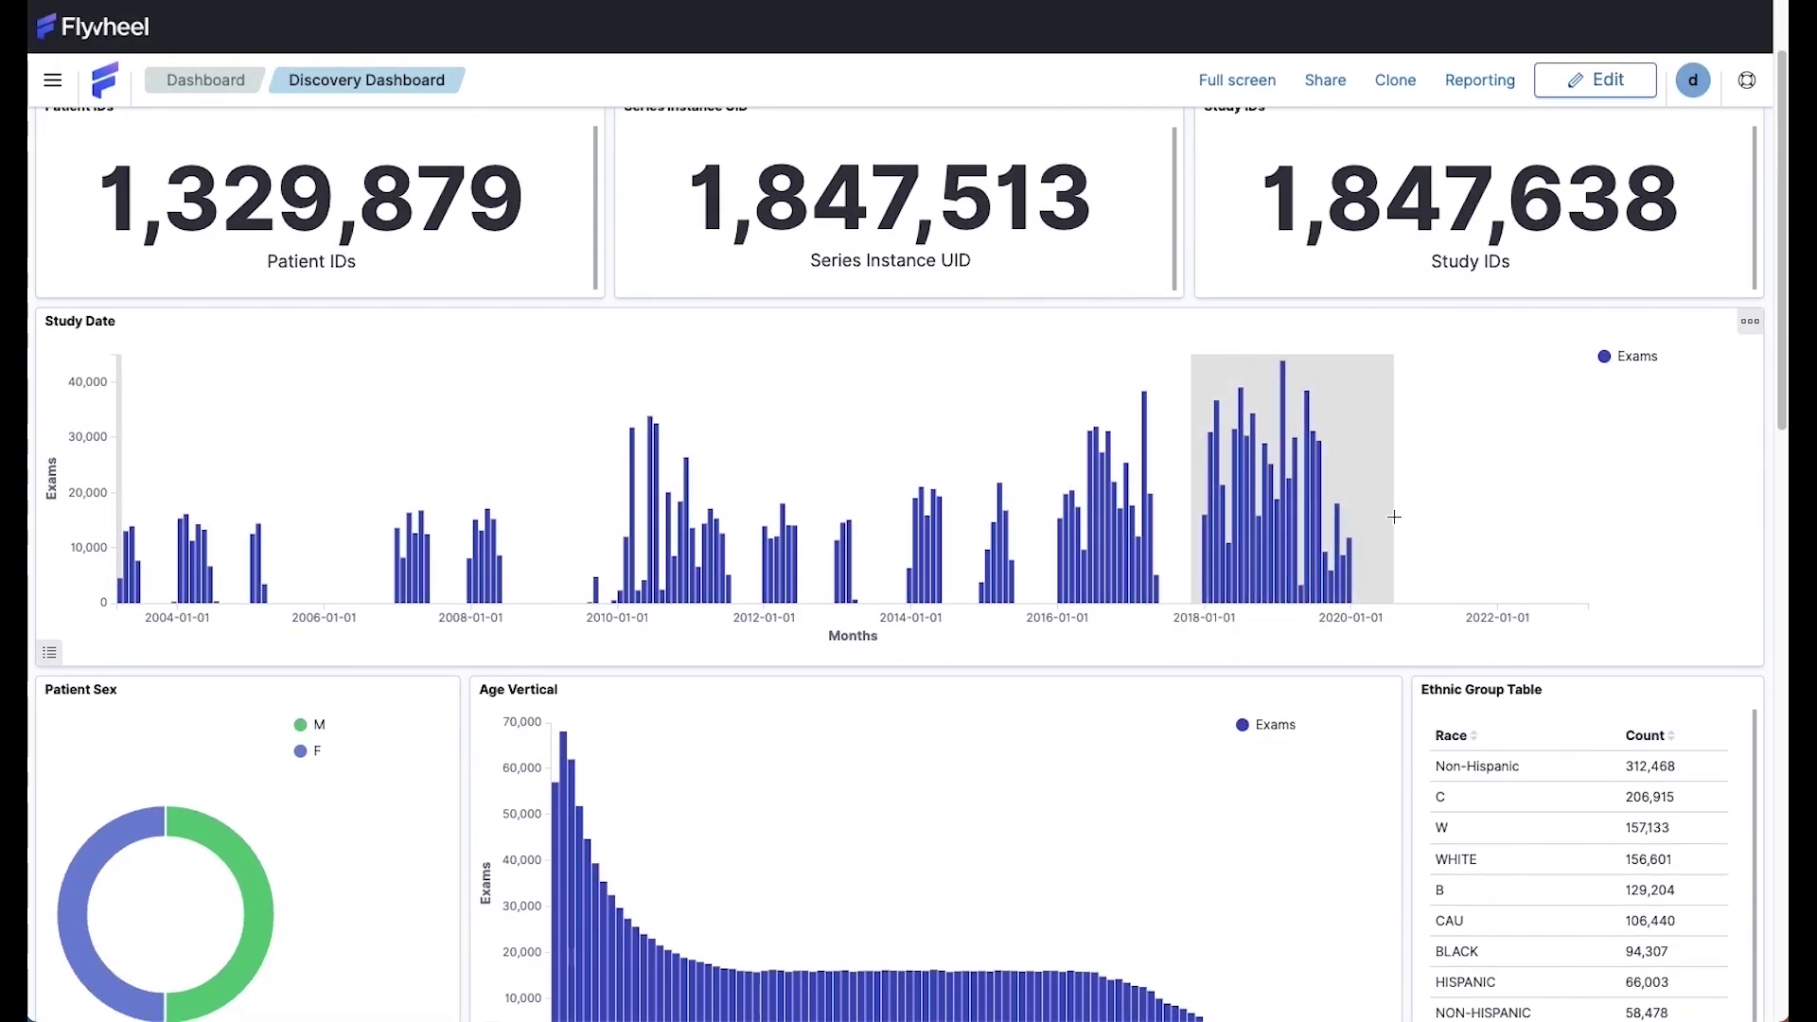
pyautogui.scroll(-5, 1283, 685)
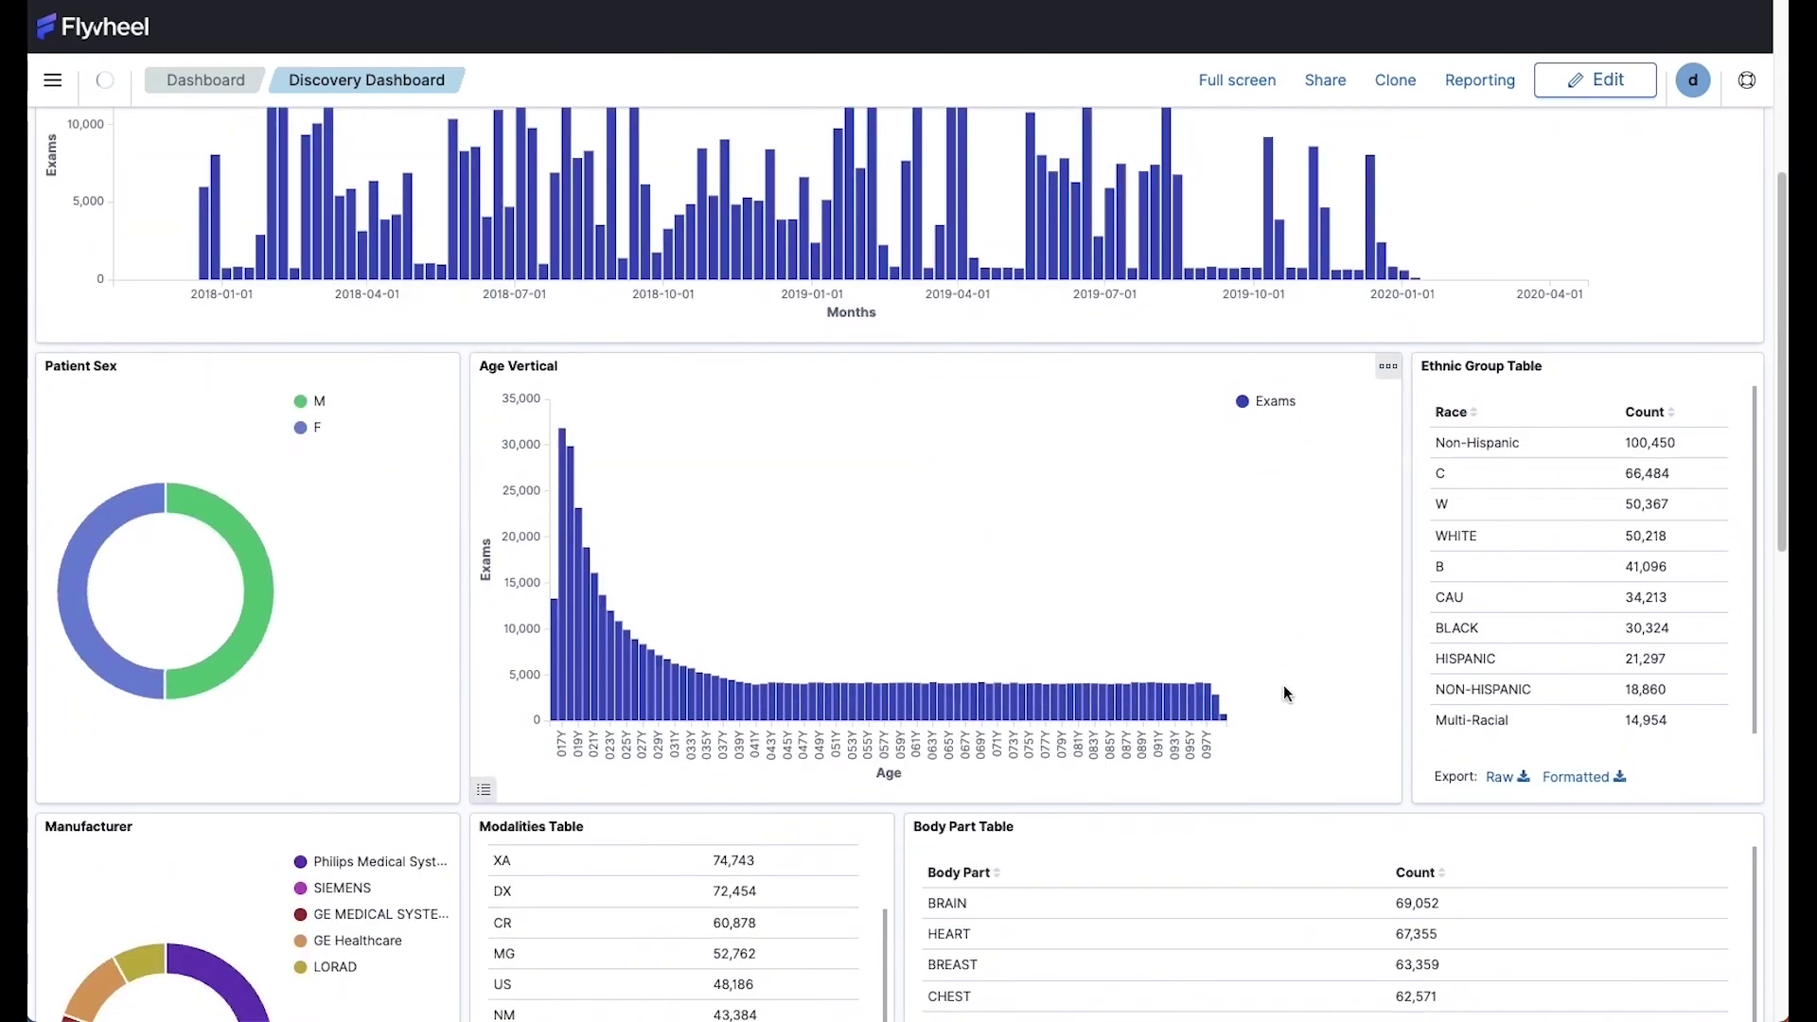
pyautogui.click(262, 474)
pyautogui.scroll(-5, 833, 662)
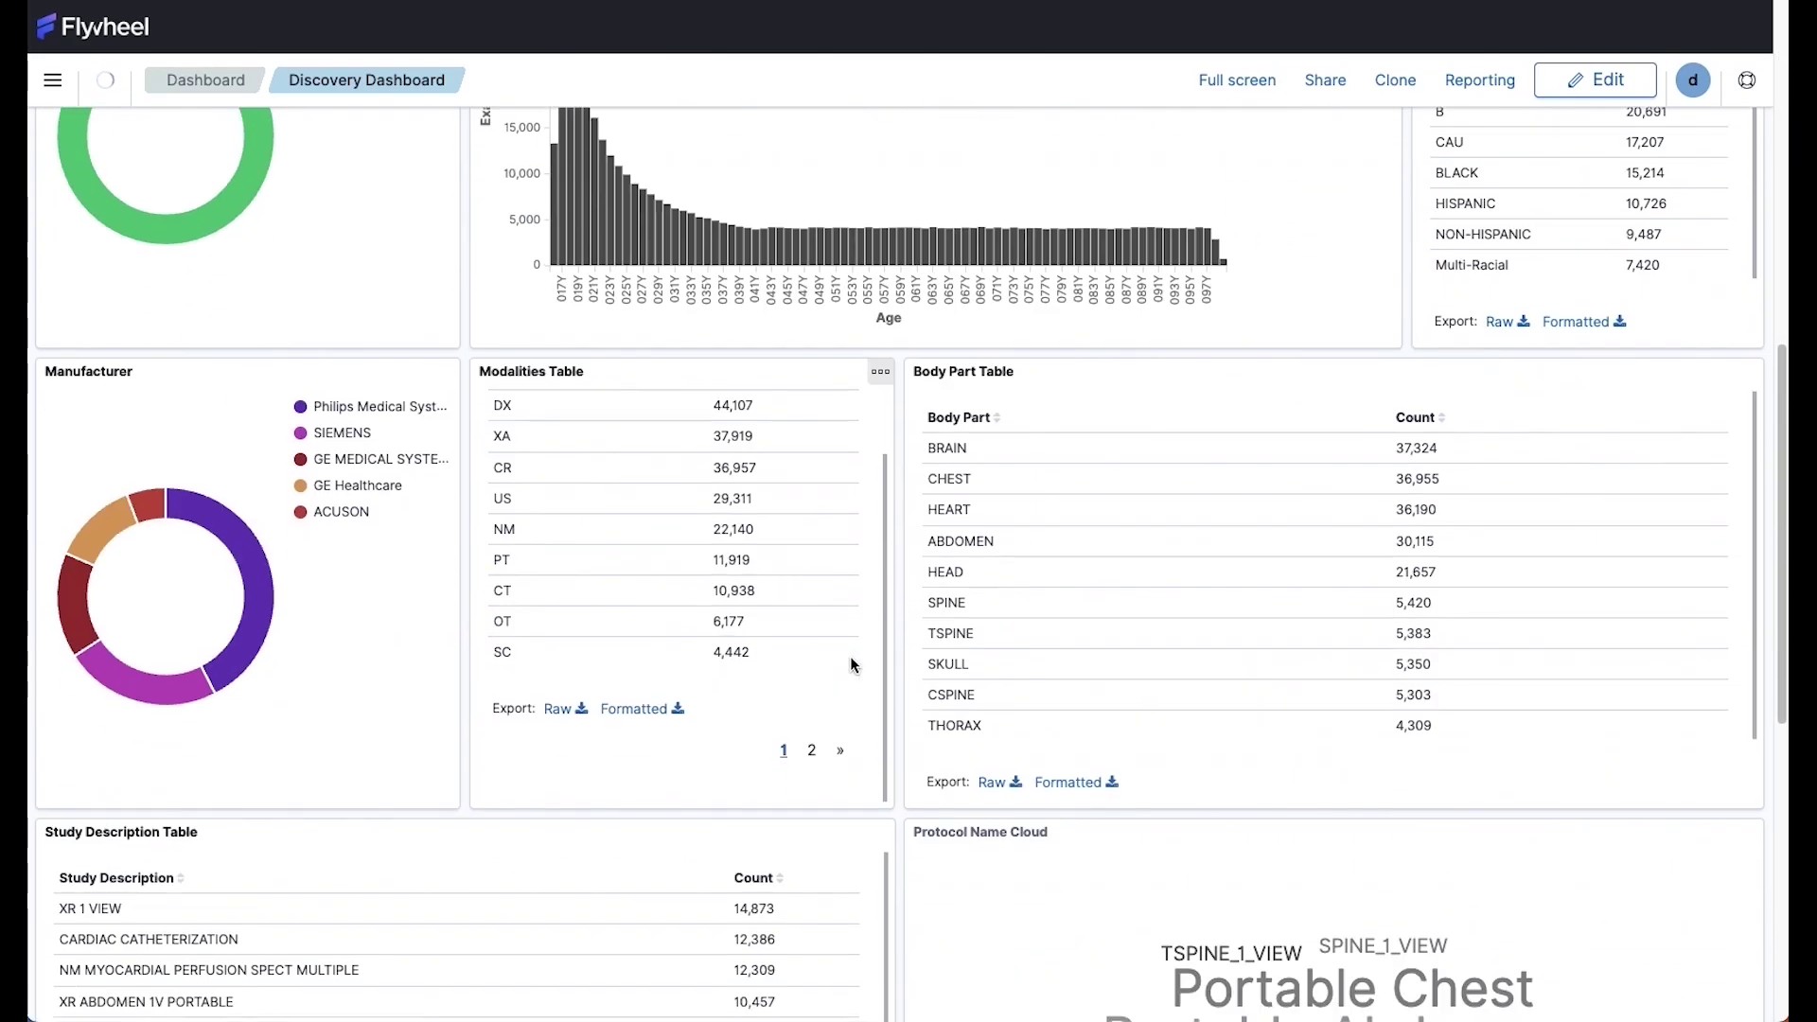
pyautogui.click(1364, 375)
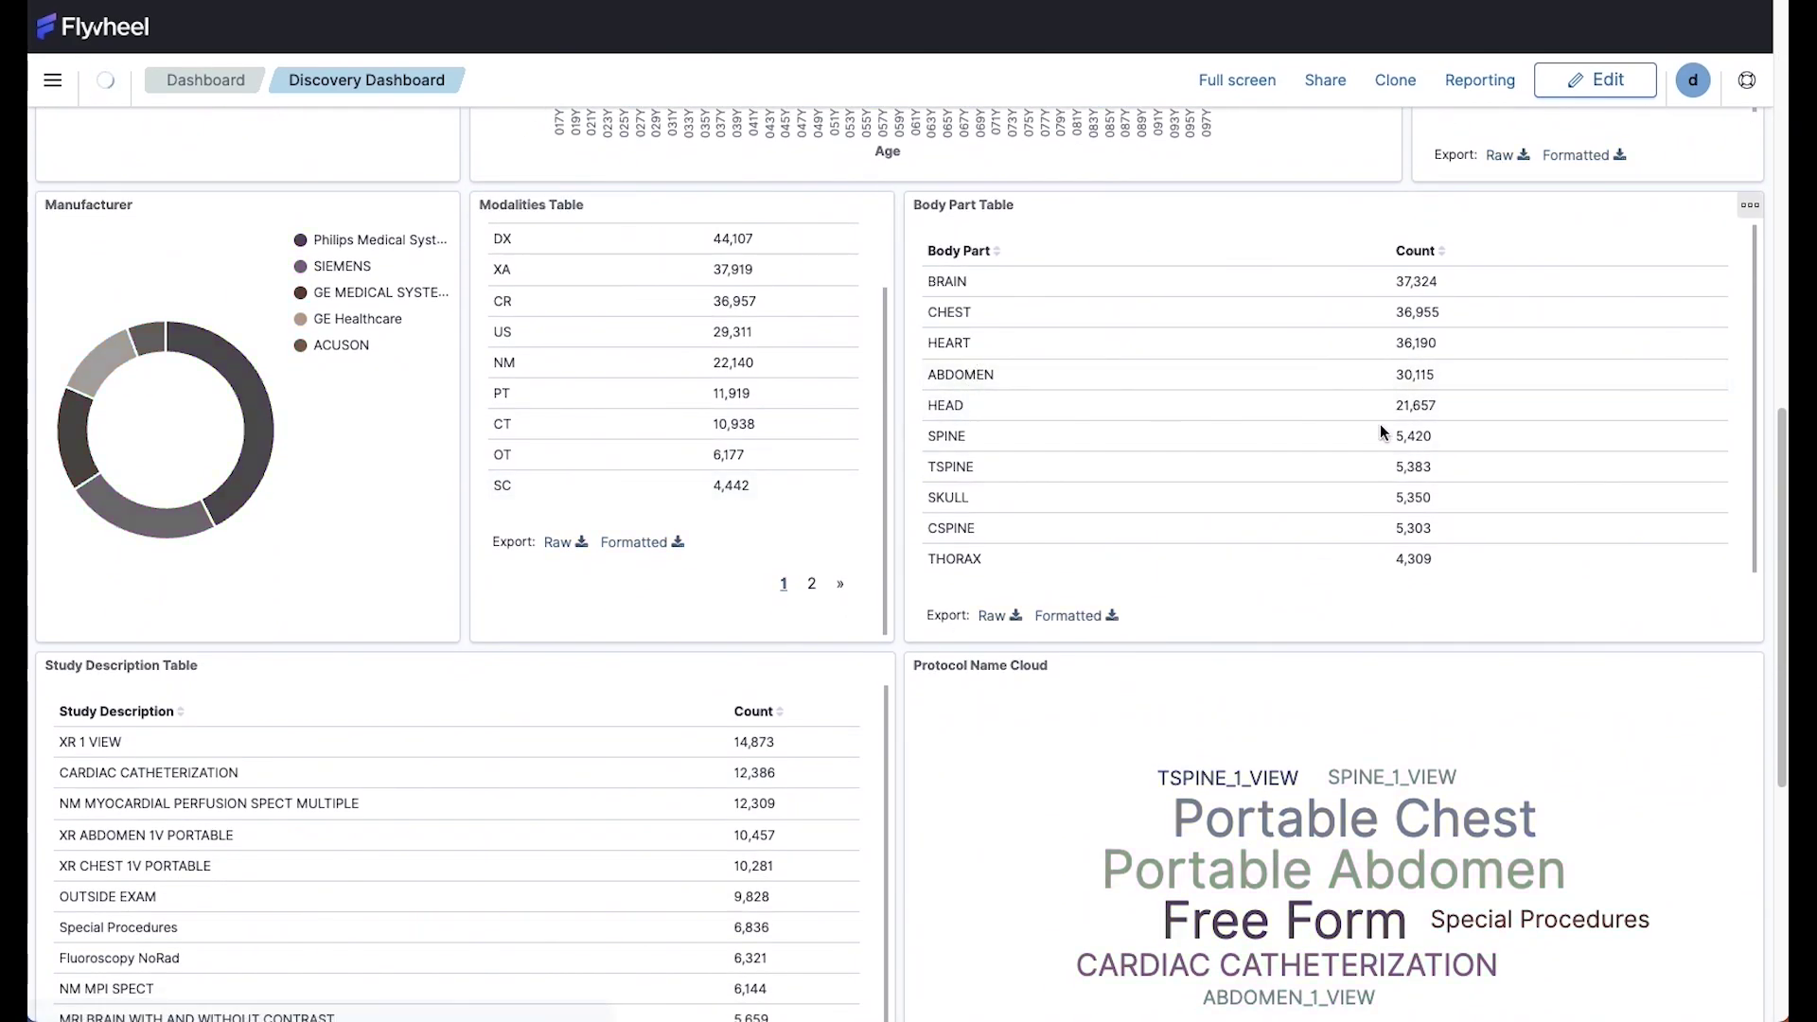
pyautogui.scroll(-2, 1299, 633)
pyautogui.scroll(-4, 1233, 697)
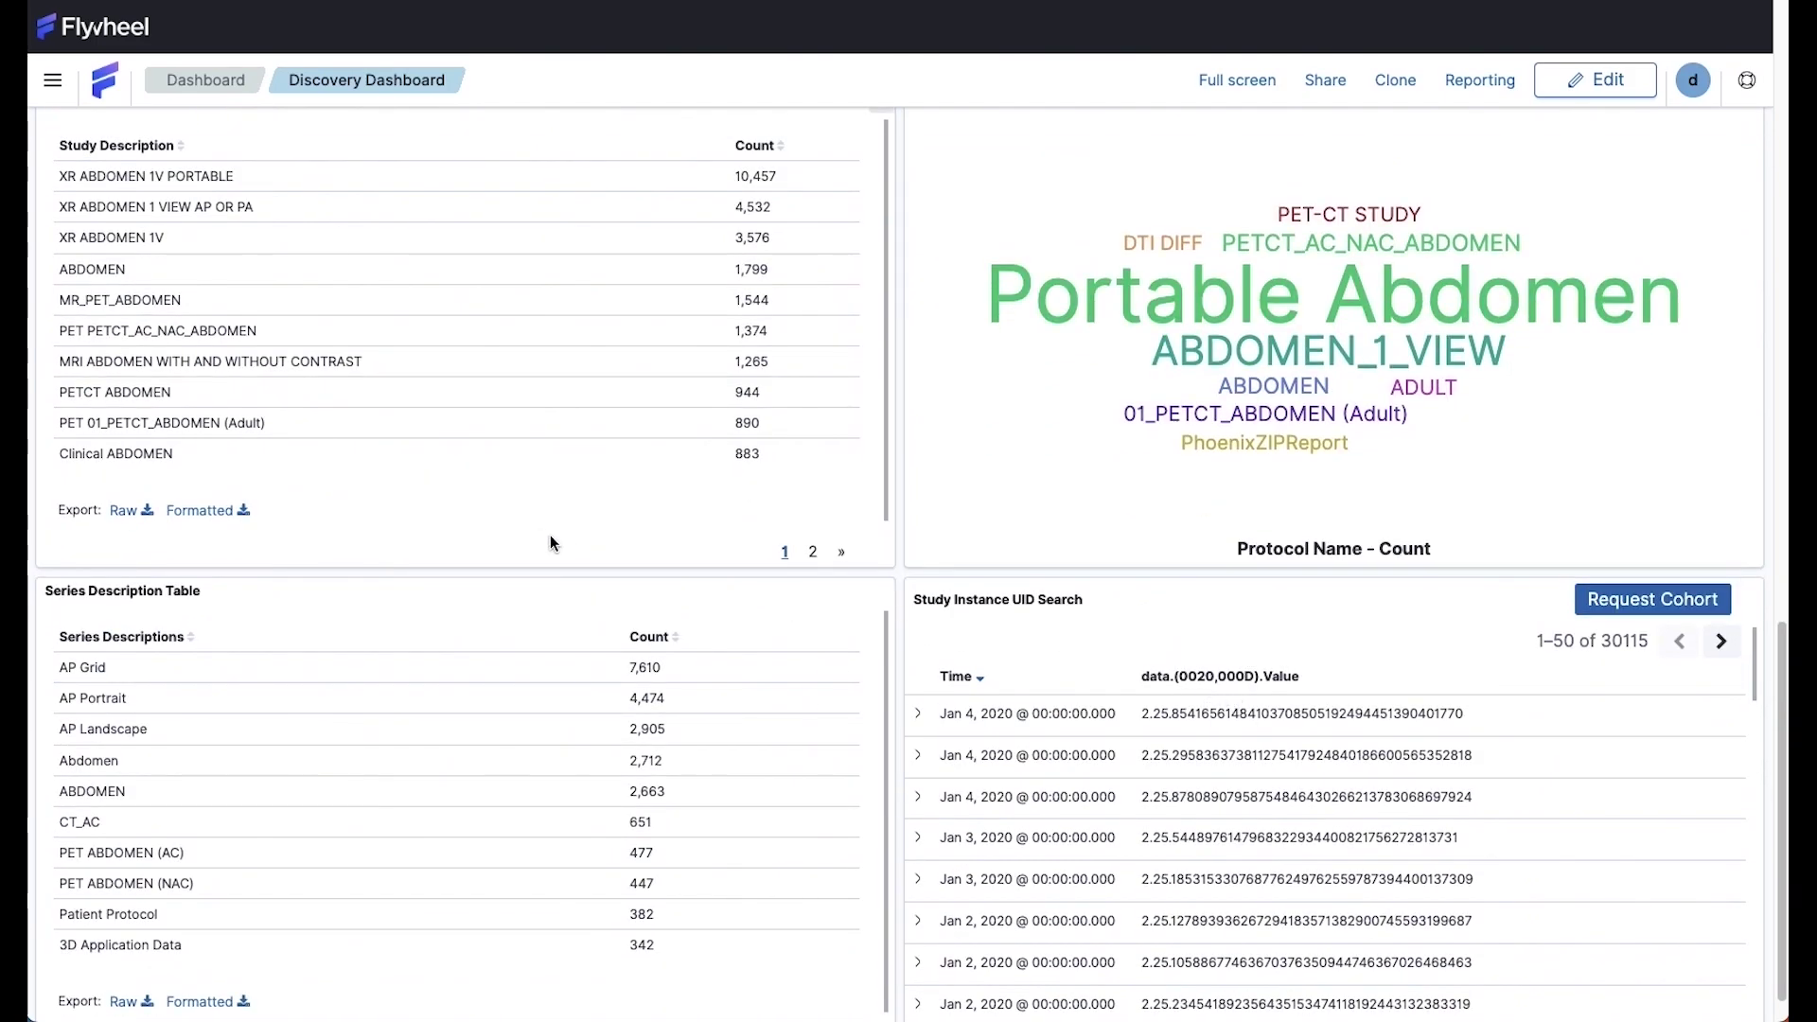
pyautogui.scroll(-1, 539, 537)
pyautogui.scroll(-1, 672, 748)
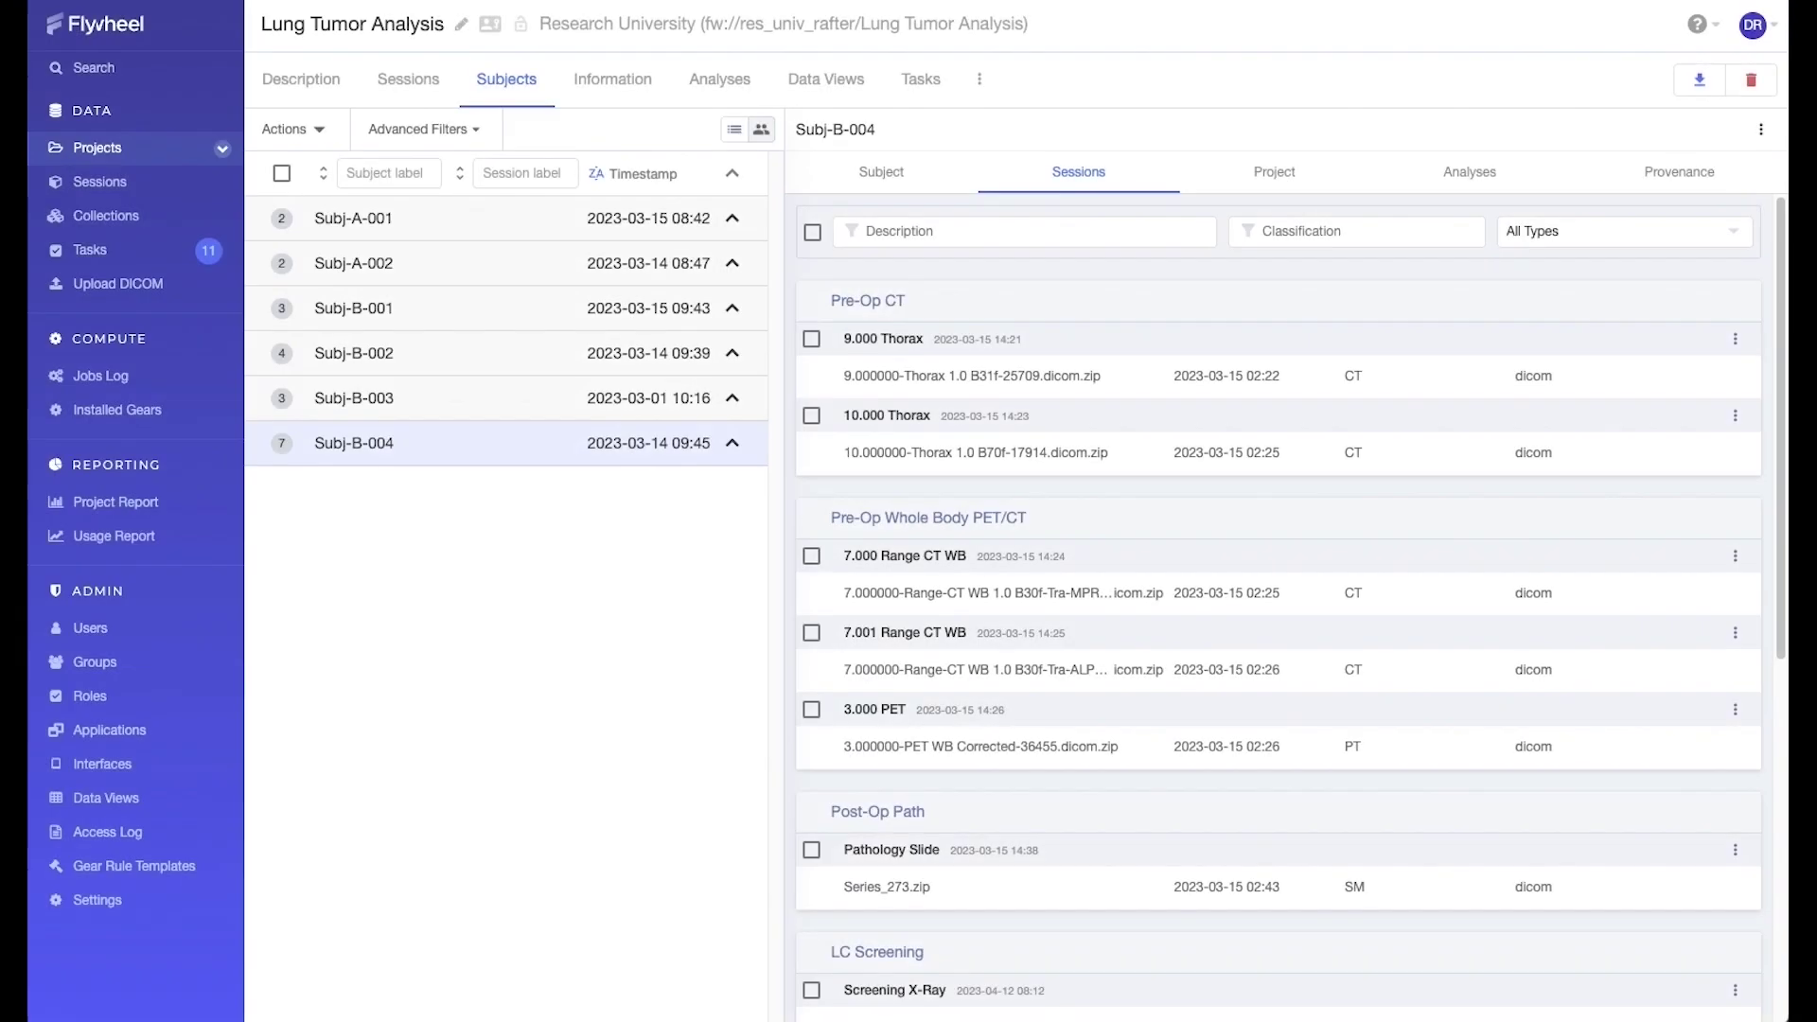
# Expand Subj-B-004's row to browse its seven sessions, then show its subject record.
pyautogui.click(734, 443)
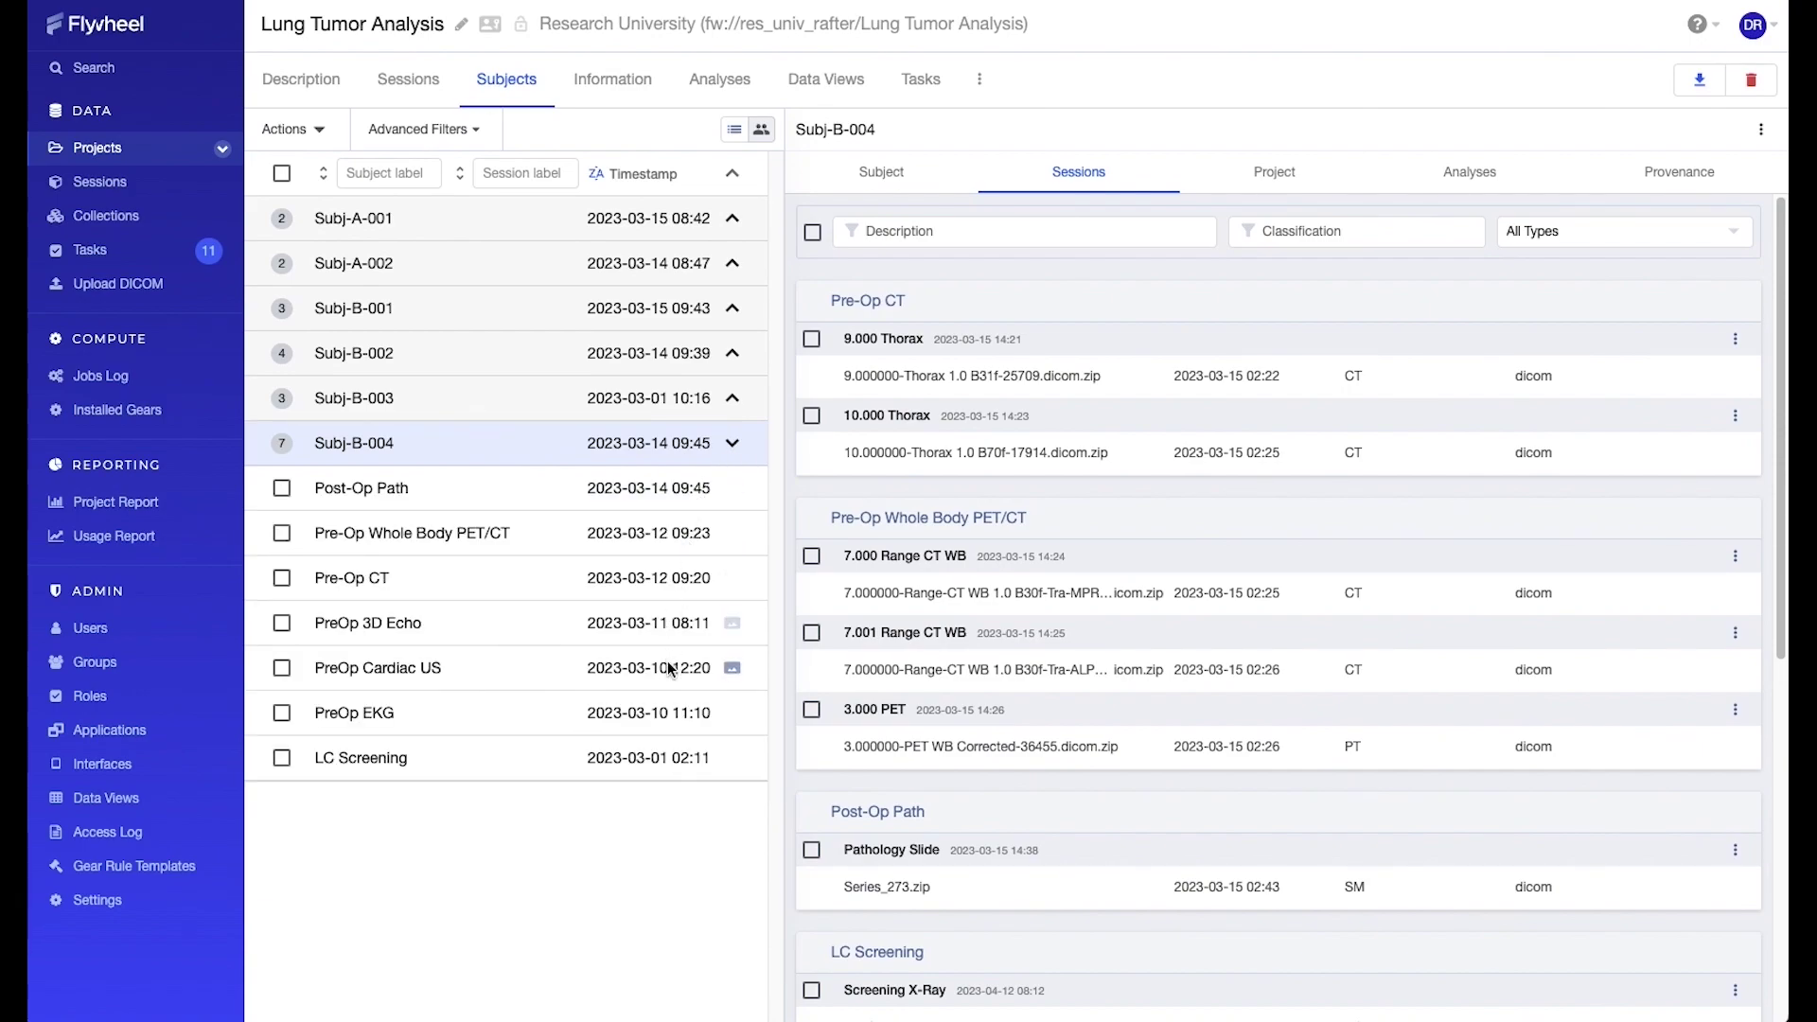
pyautogui.scroll(-1, 1069, 720)
pyautogui.scroll(-5, 1092, 740)
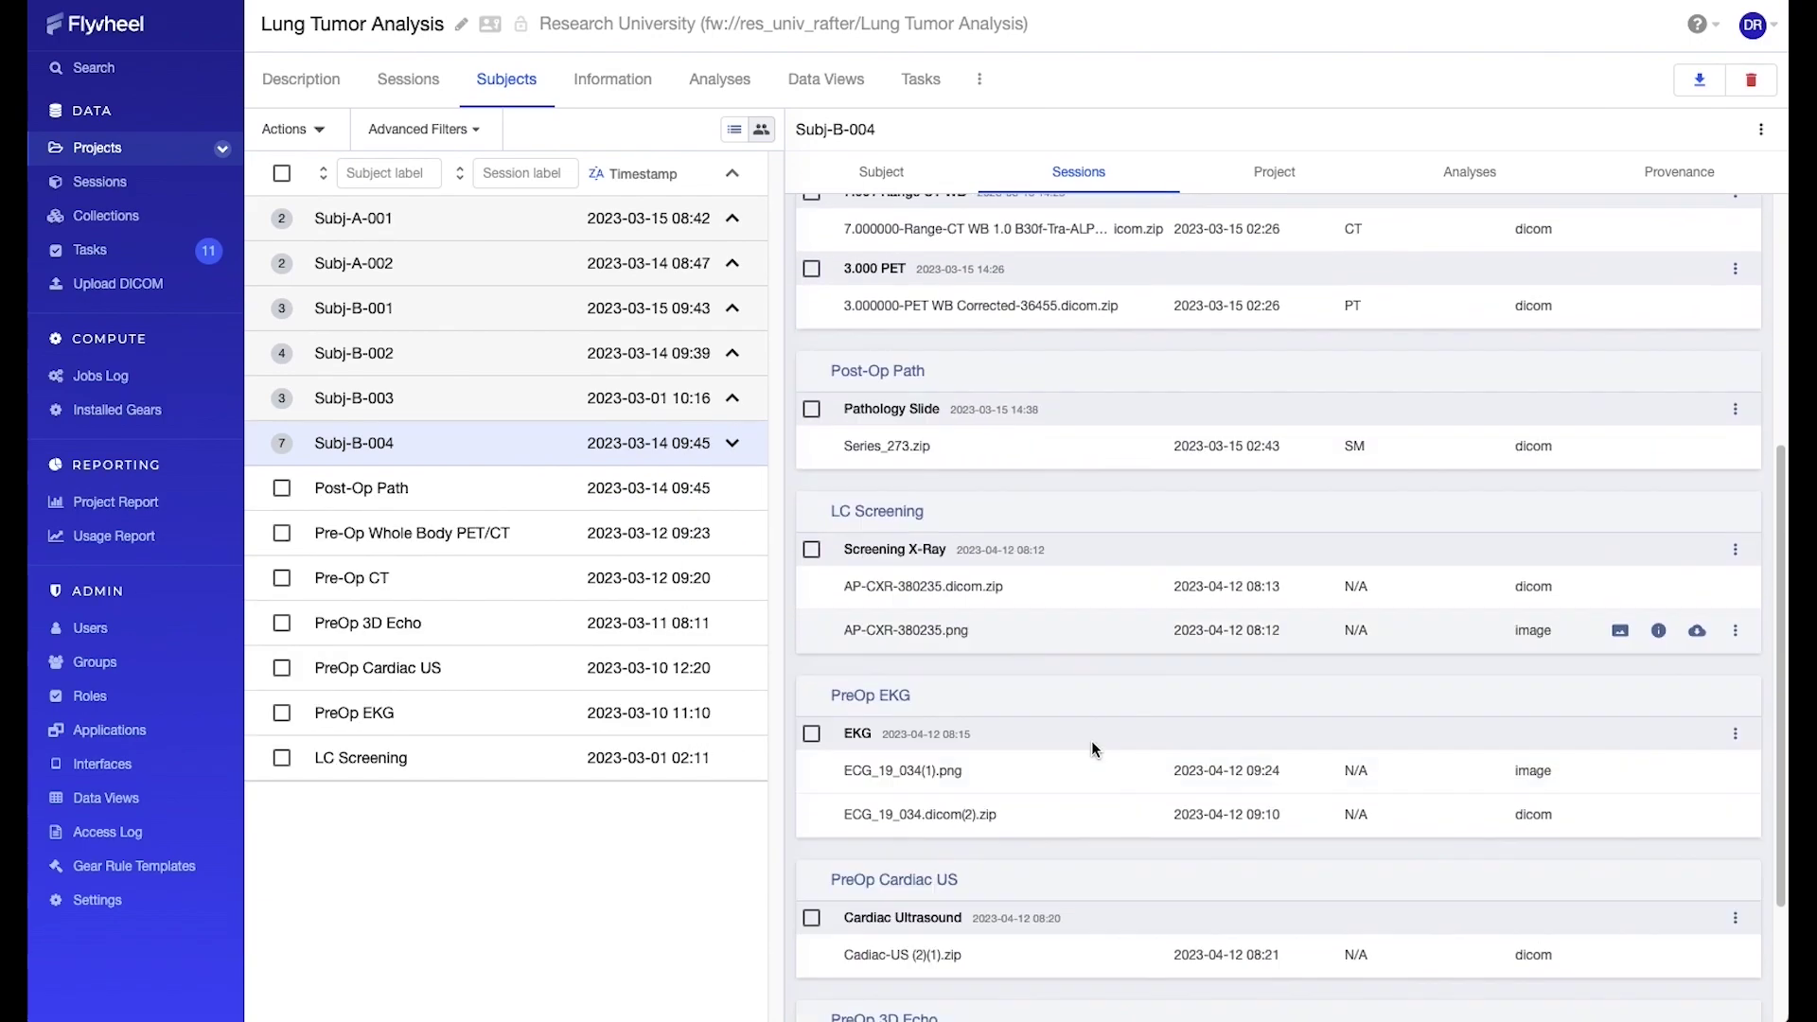
pyautogui.scroll(-1, 1092, 740)
pyautogui.scroll(6, 1092, 741)
pyautogui.click(881, 171)
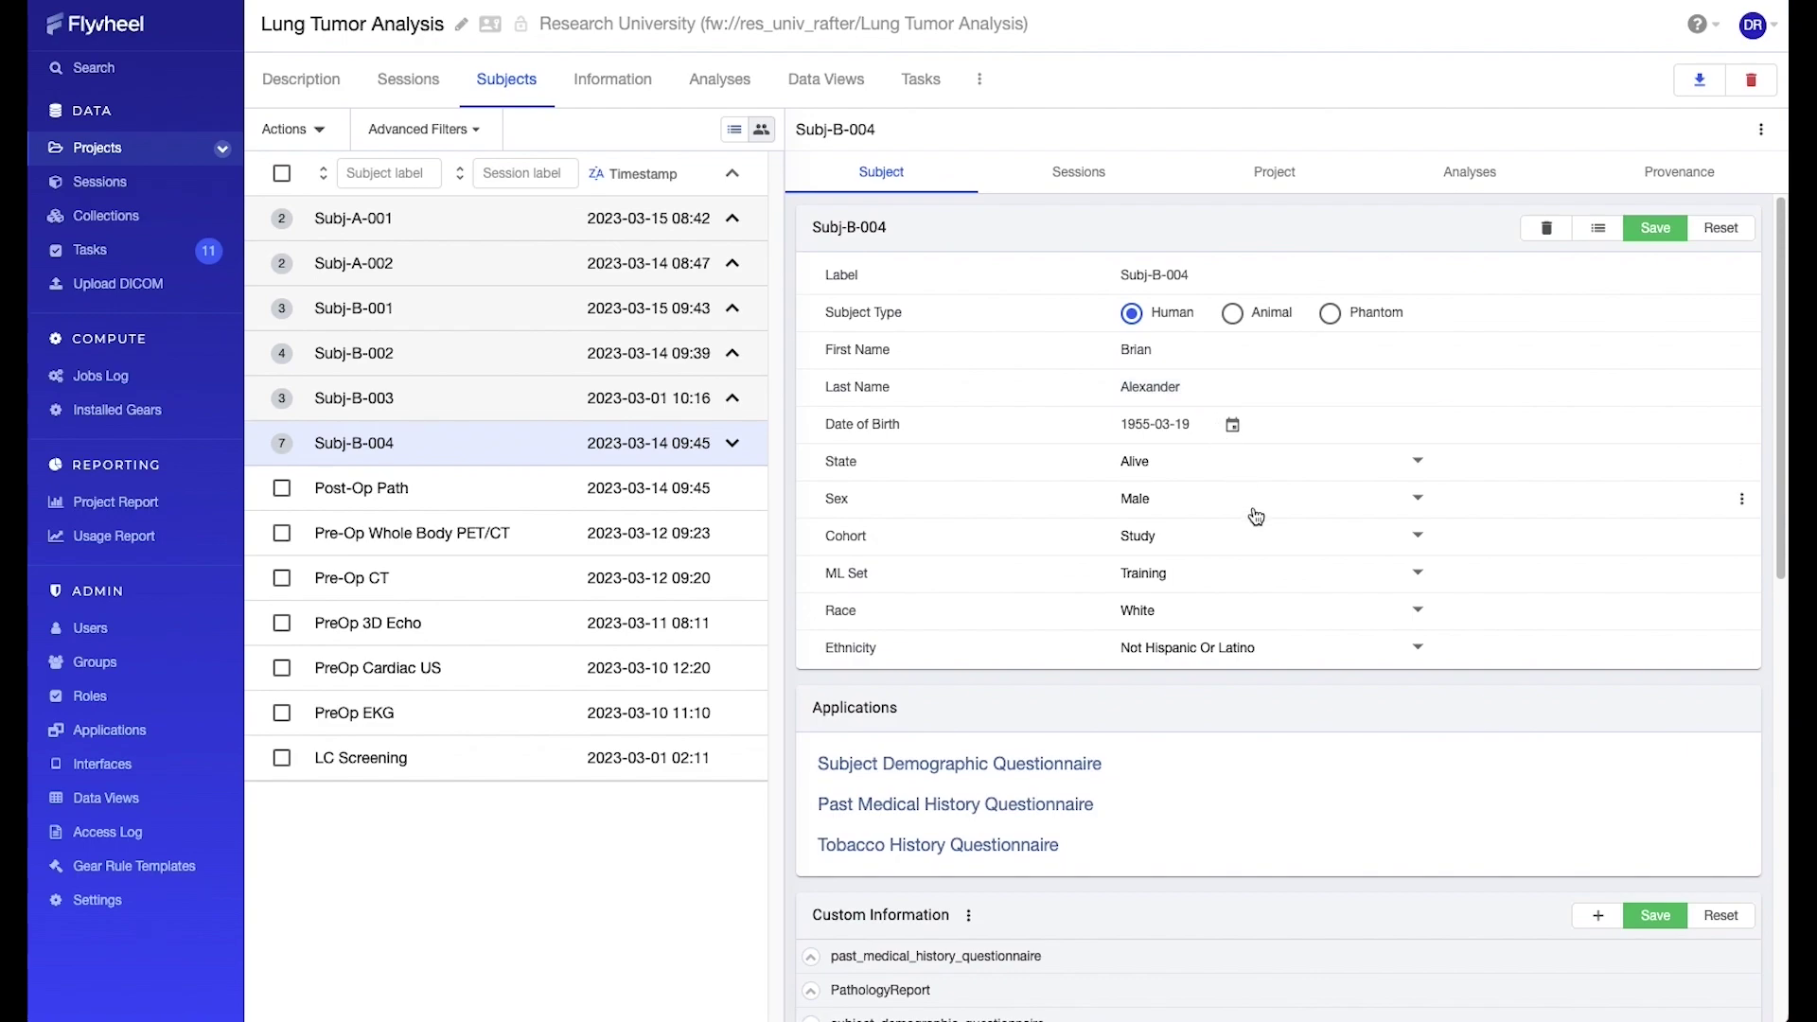
# Read through the Subject Demographic Questionnaire, close it, and scroll down to the attachments.
pyautogui.scroll(-3, 1230, 606)
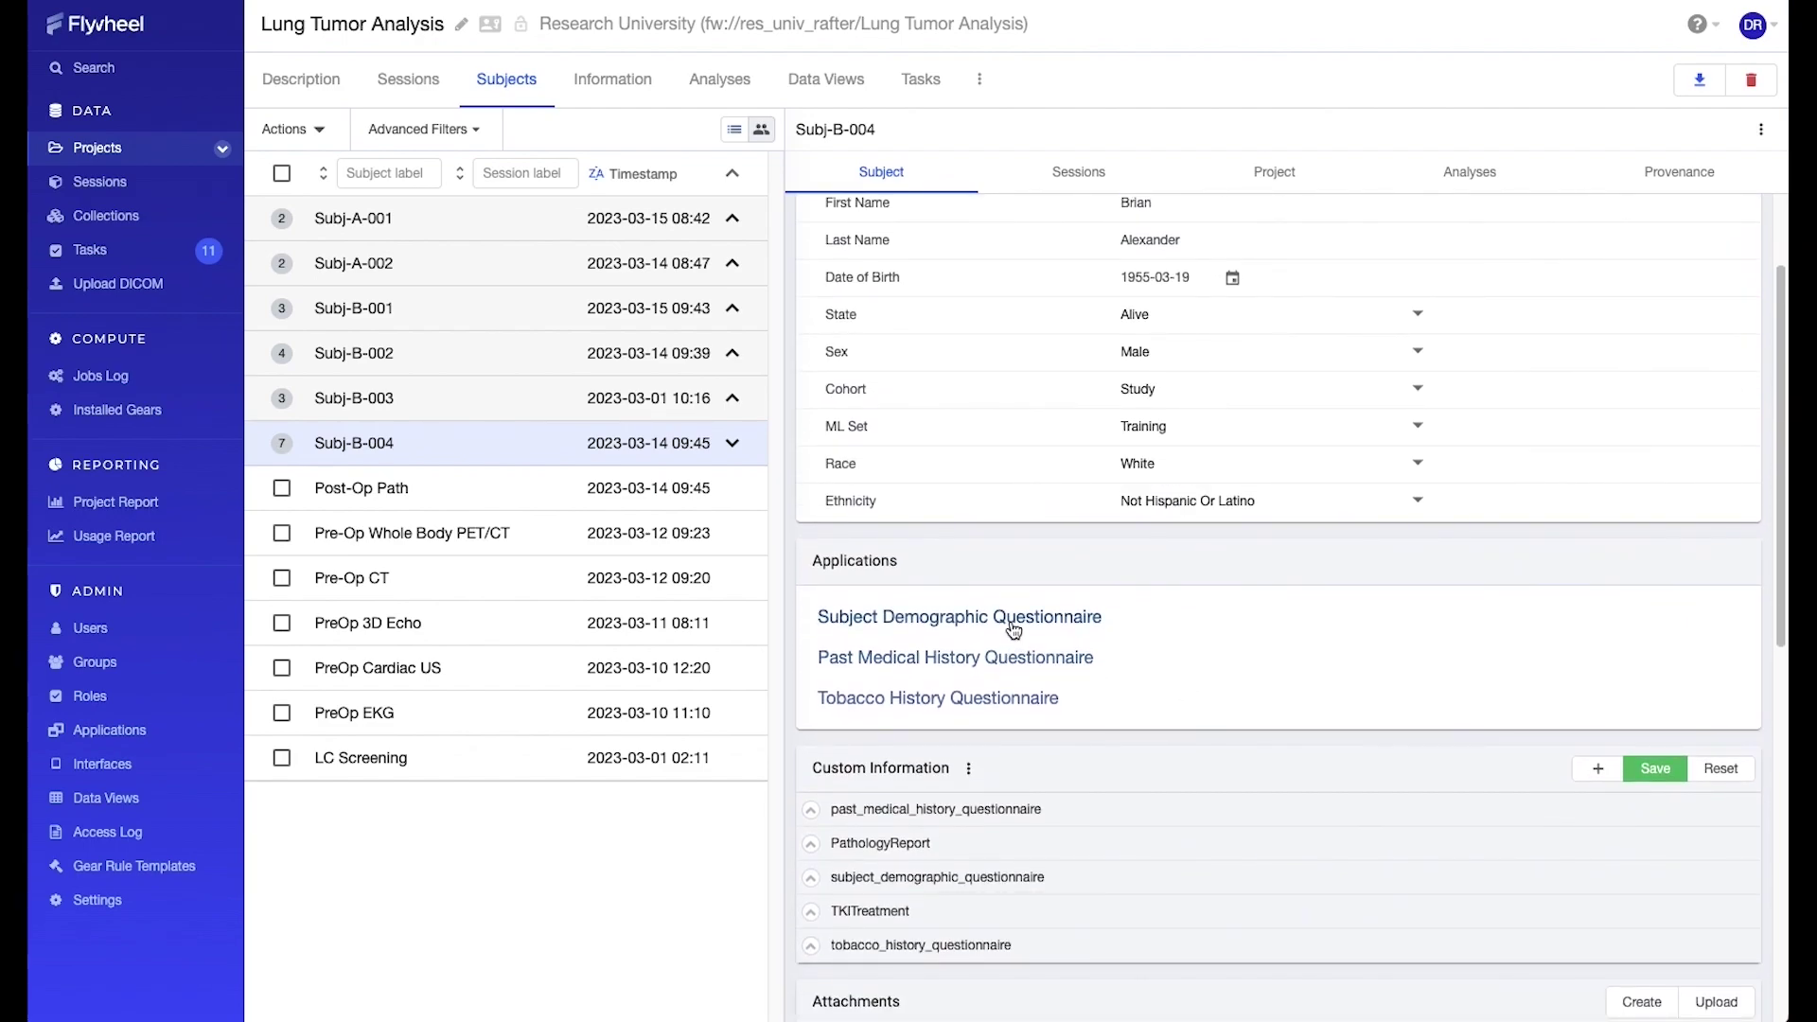
pyautogui.click(1013, 625)
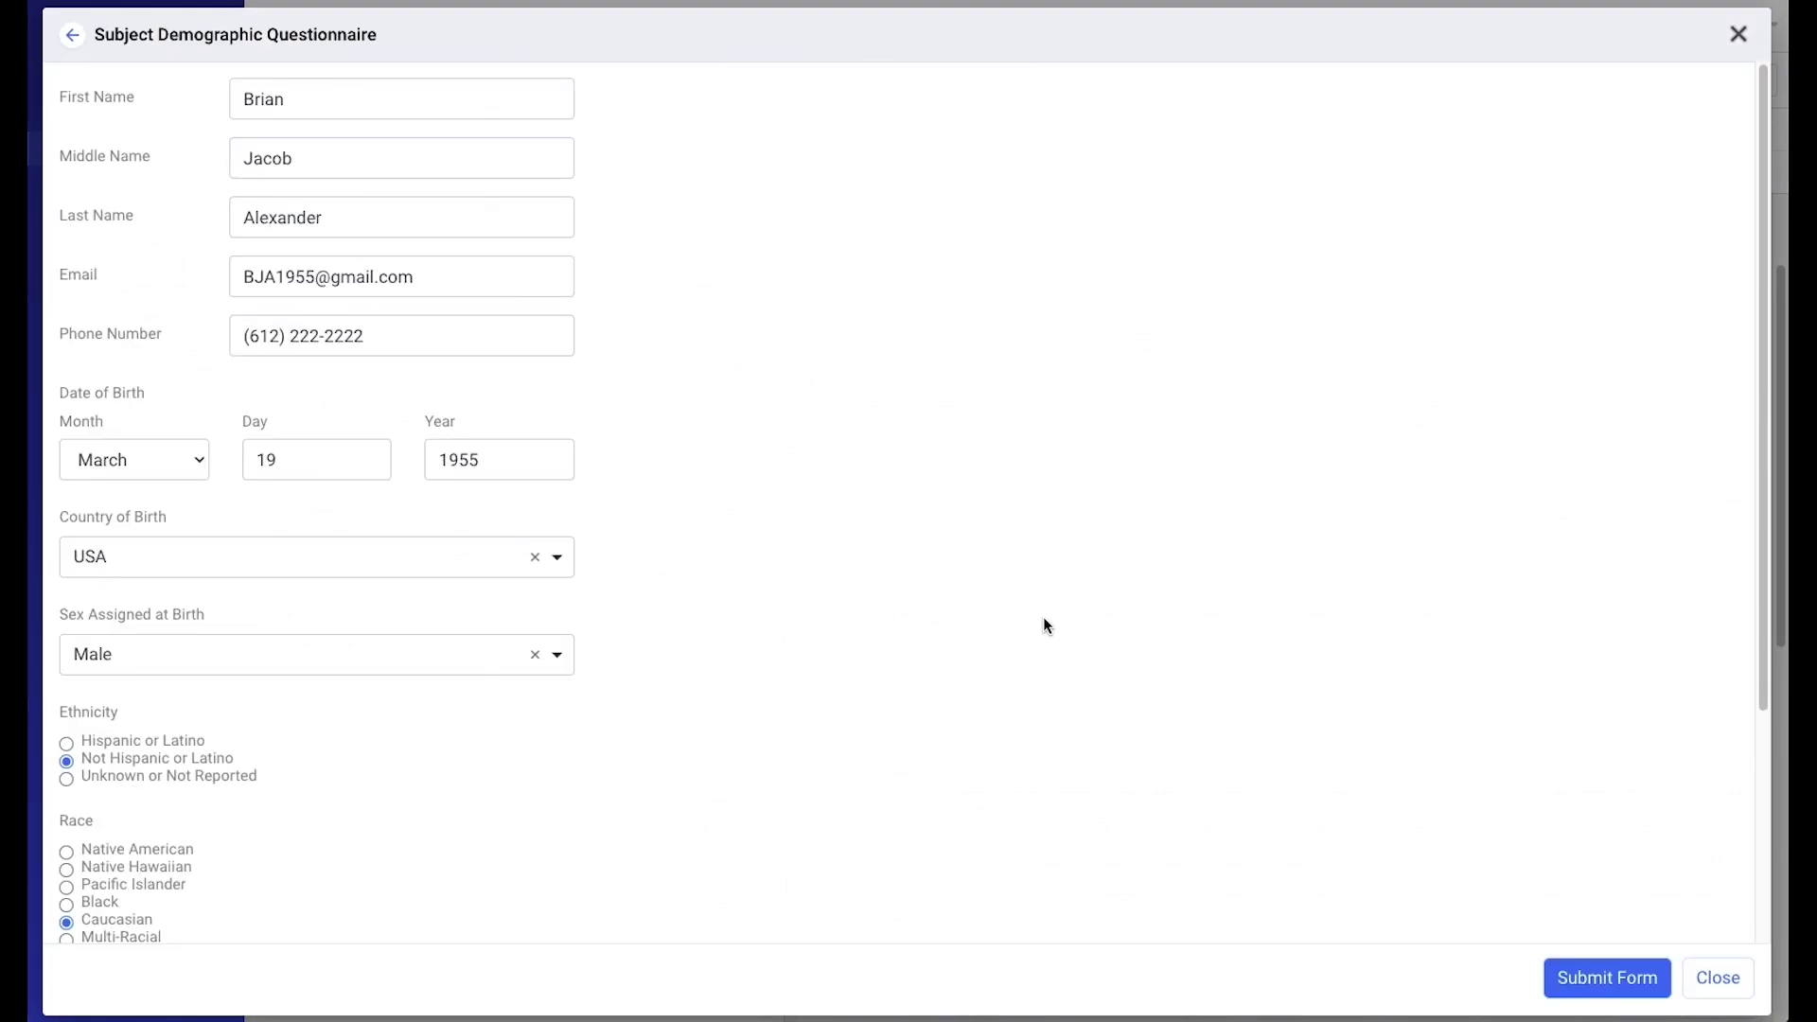
pyautogui.scroll(-3, 987, 622)
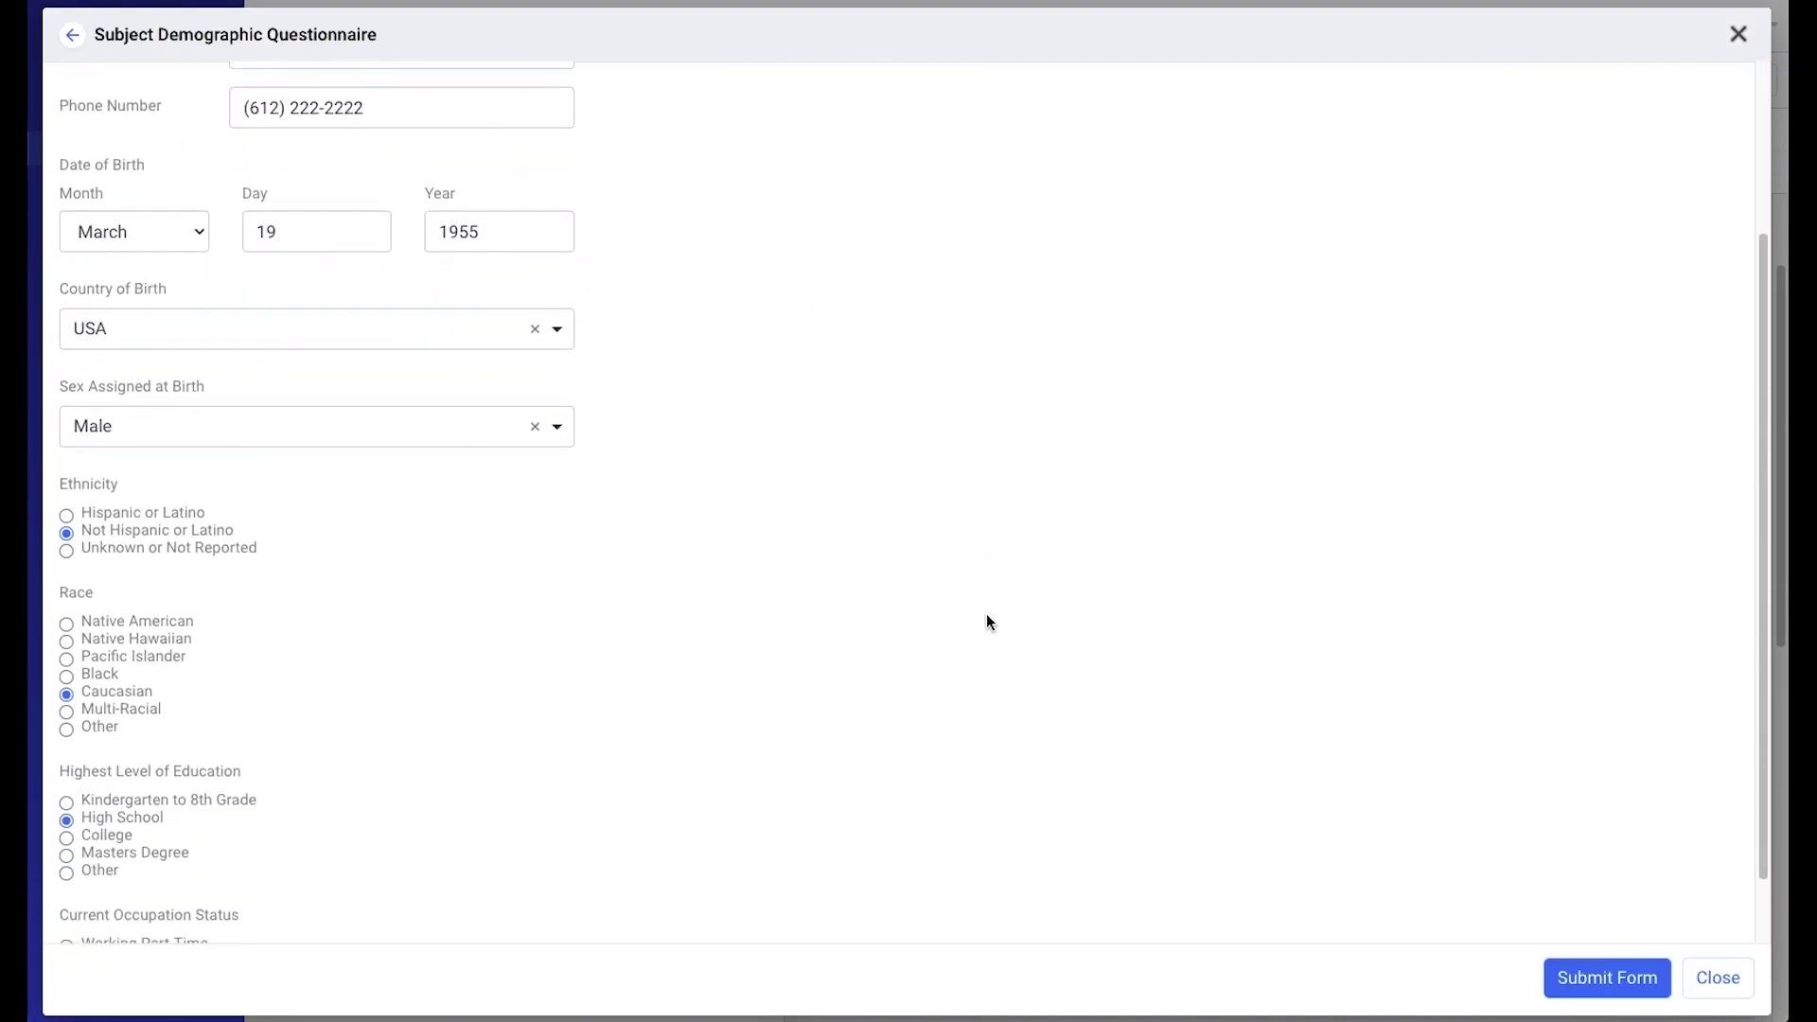
pyautogui.scroll(-1, 986, 622)
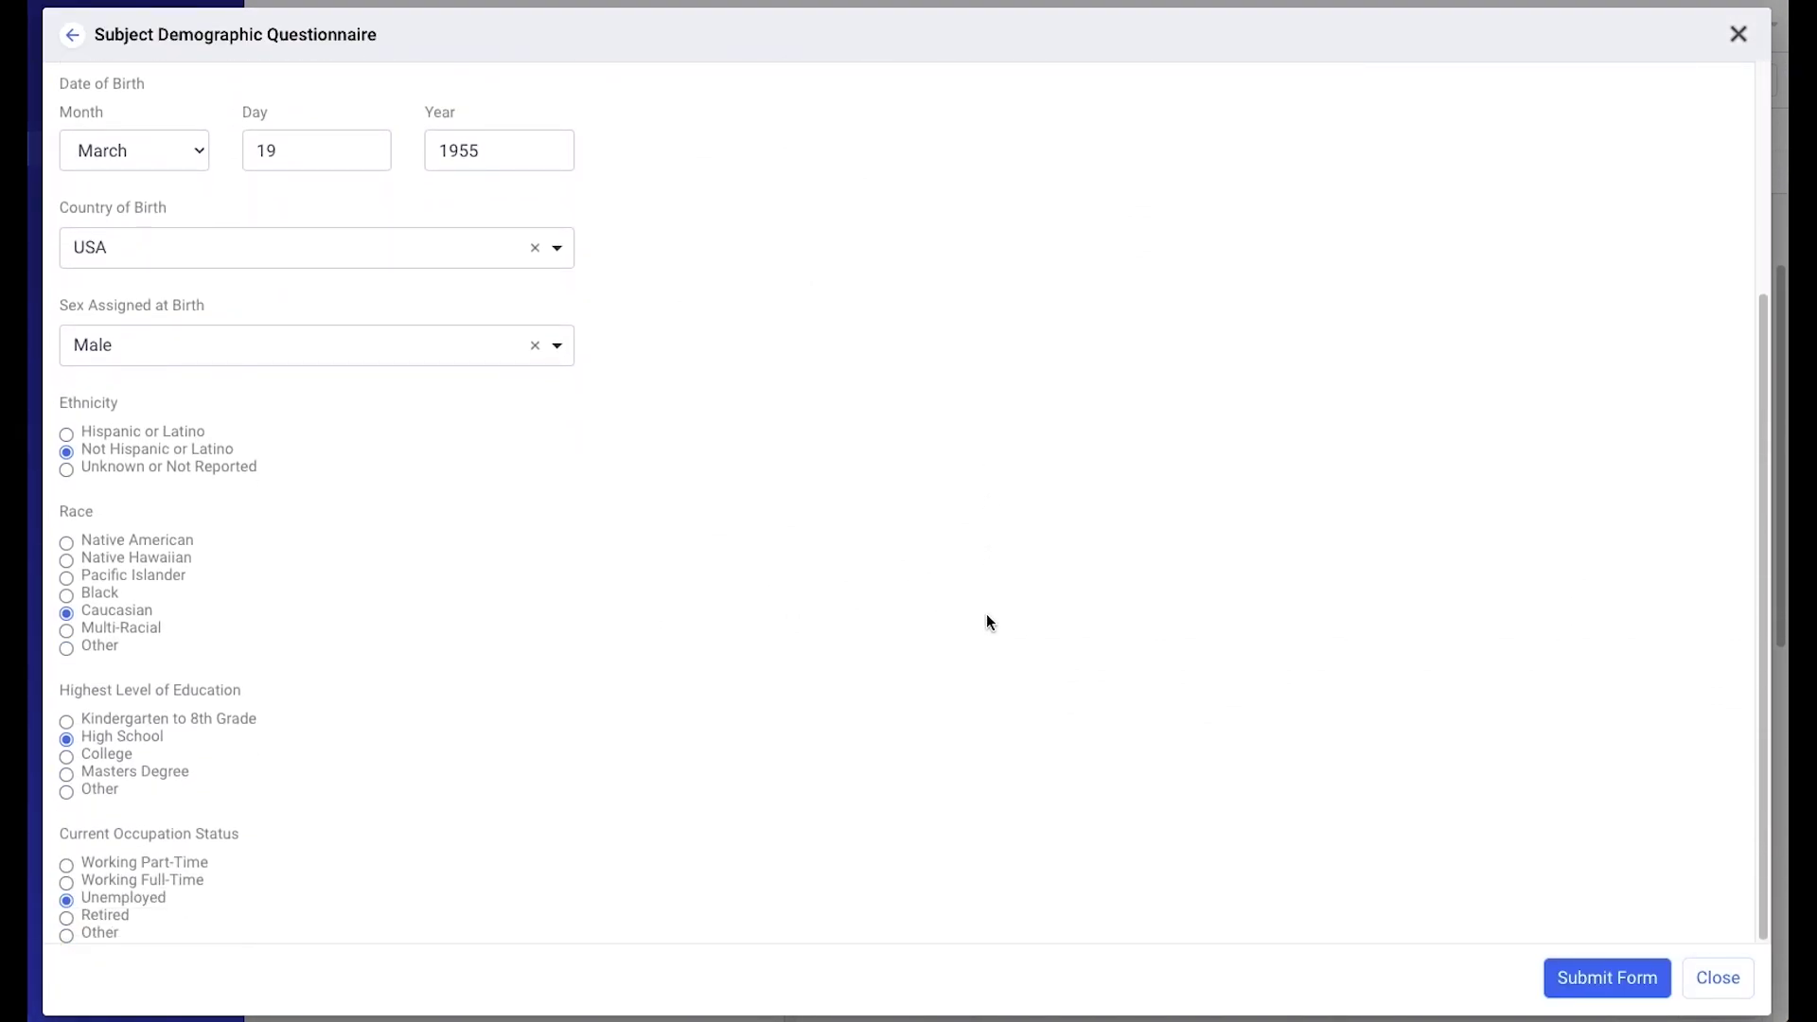
pyautogui.click(1734, 982)
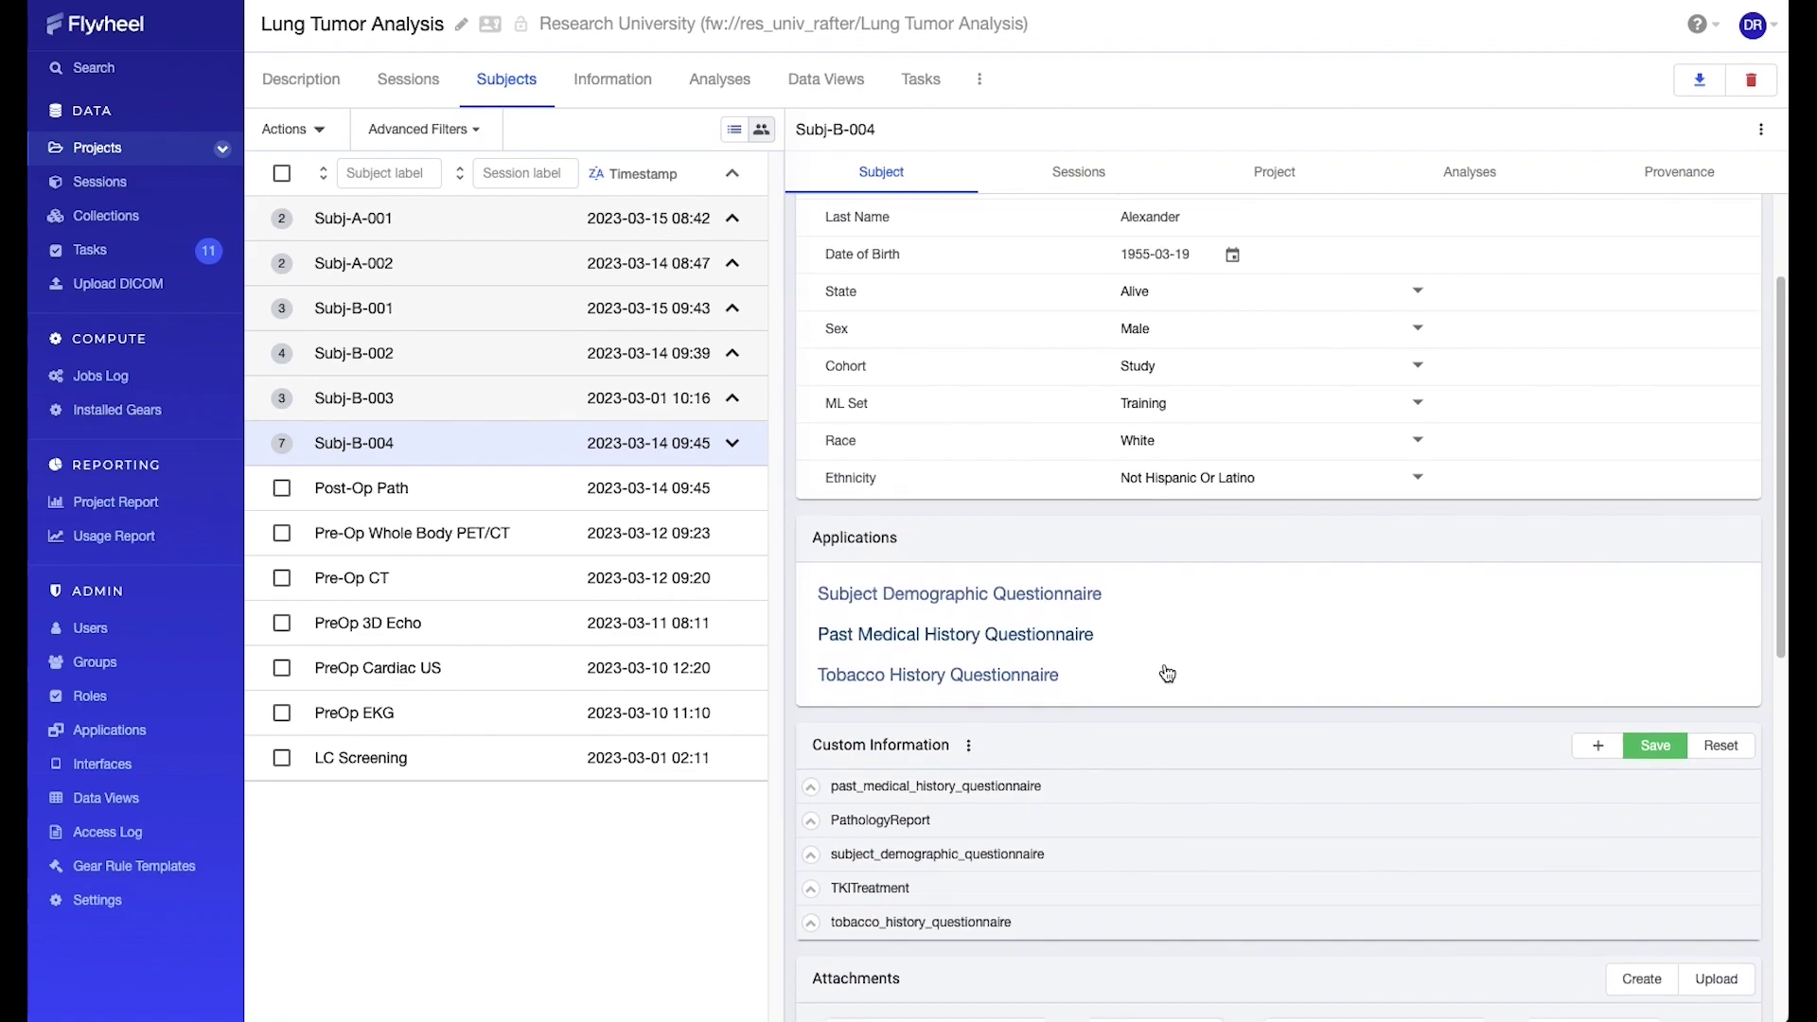
pyautogui.scroll(-5, 1136, 677)
# View the consent form PDF and the PathReport_Subj9943.png KRAS pathology report attachments.
pyautogui.click(1741, 668)
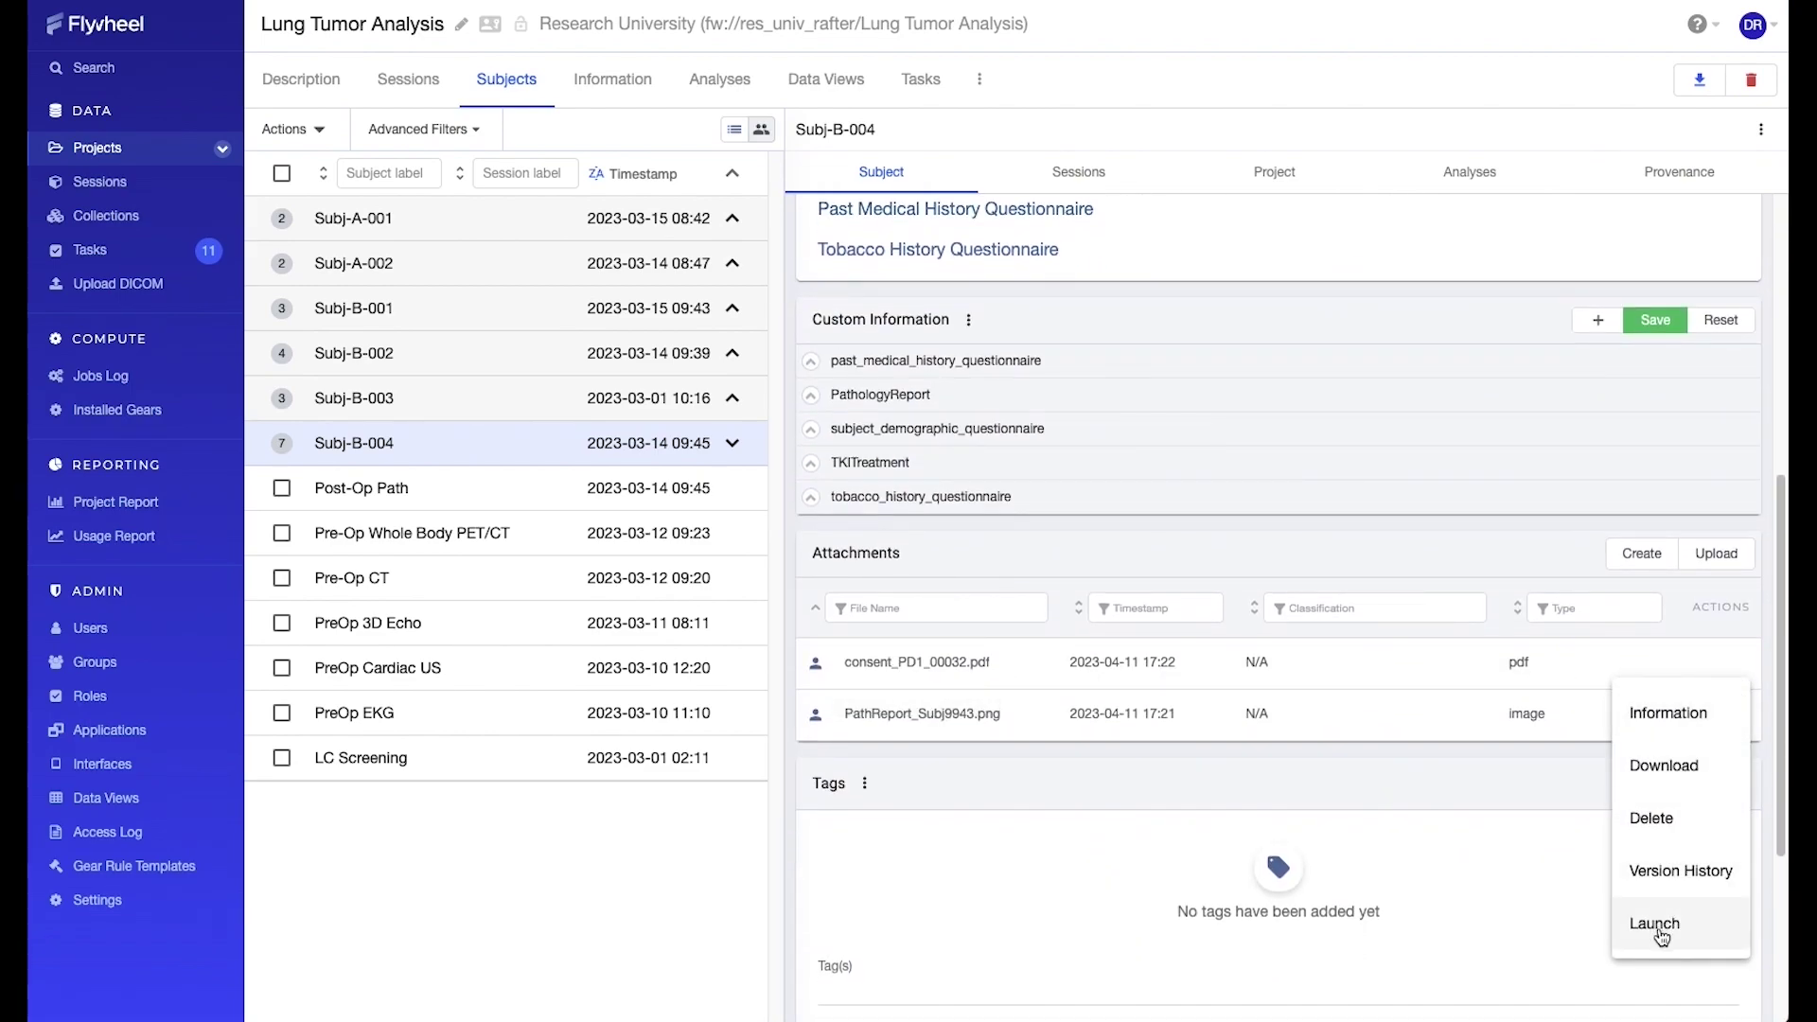
pyautogui.click(1661, 935)
pyautogui.scroll(-1, 1454, 630)
pyautogui.scroll(-2, 1454, 630)
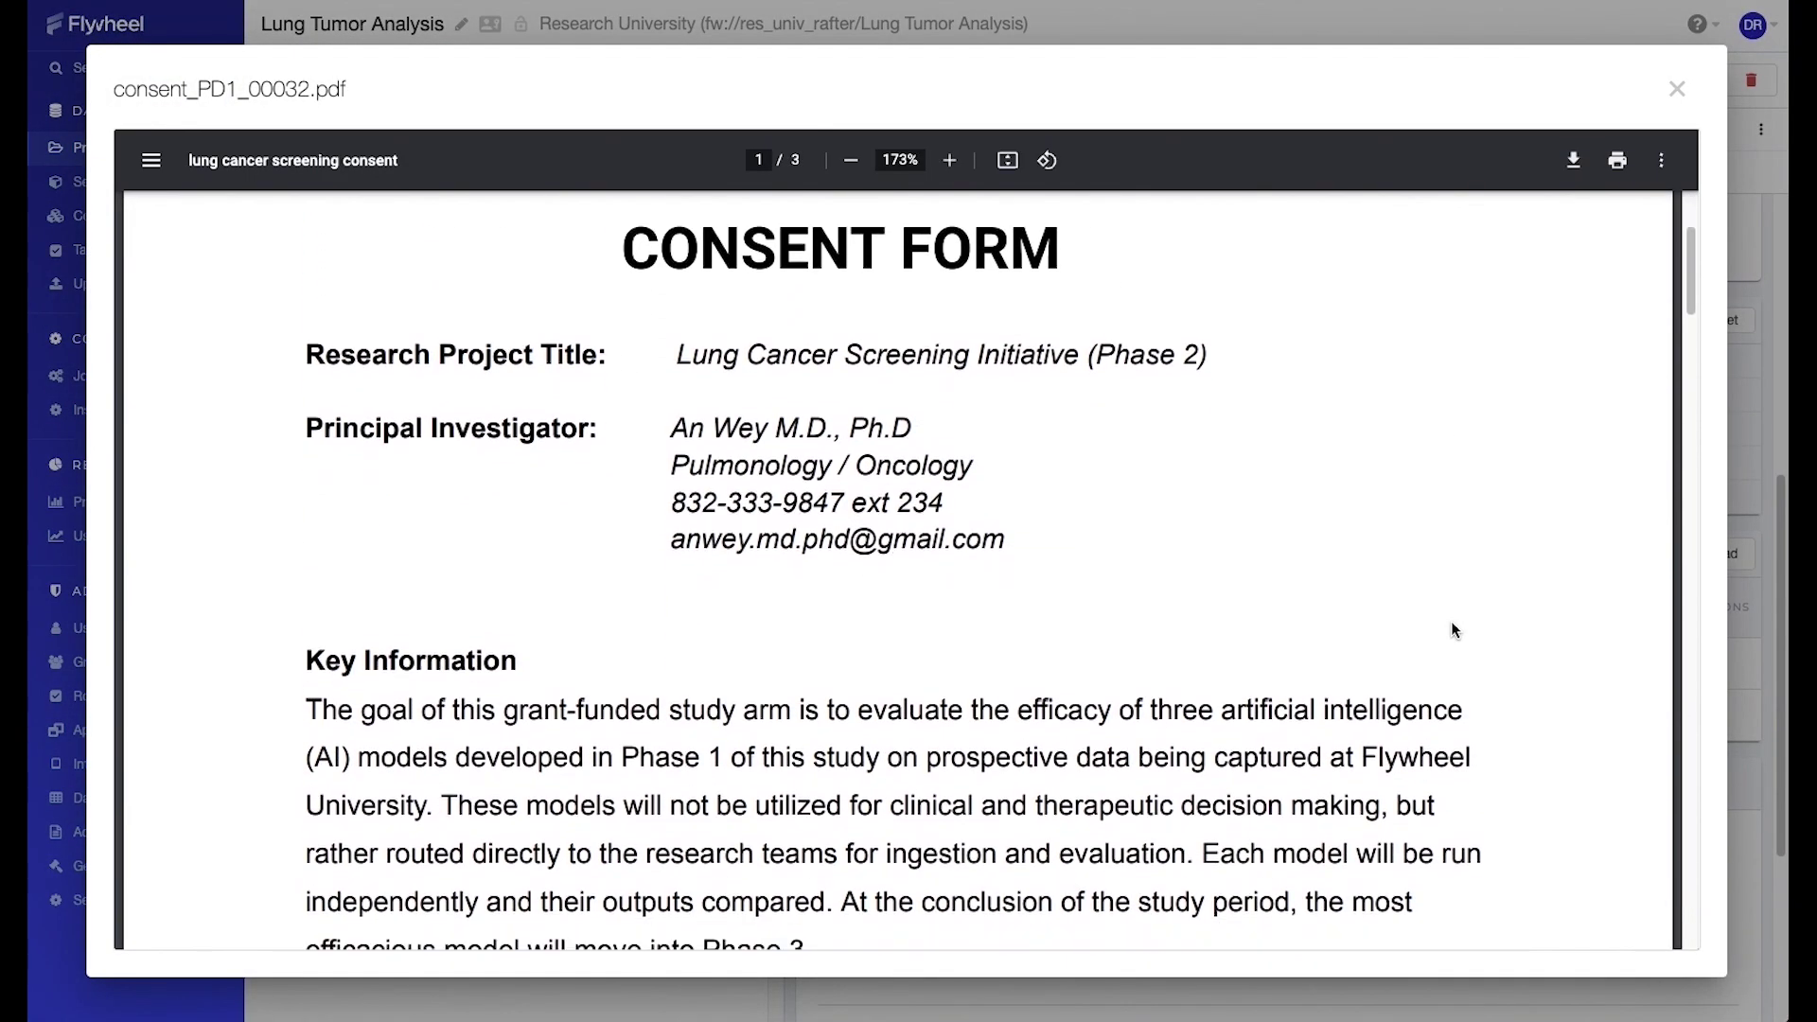
pyautogui.scroll(-4, 1453, 631)
pyautogui.scroll(-4, 1453, 630)
pyautogui.scroll(-5, 1453, 630)
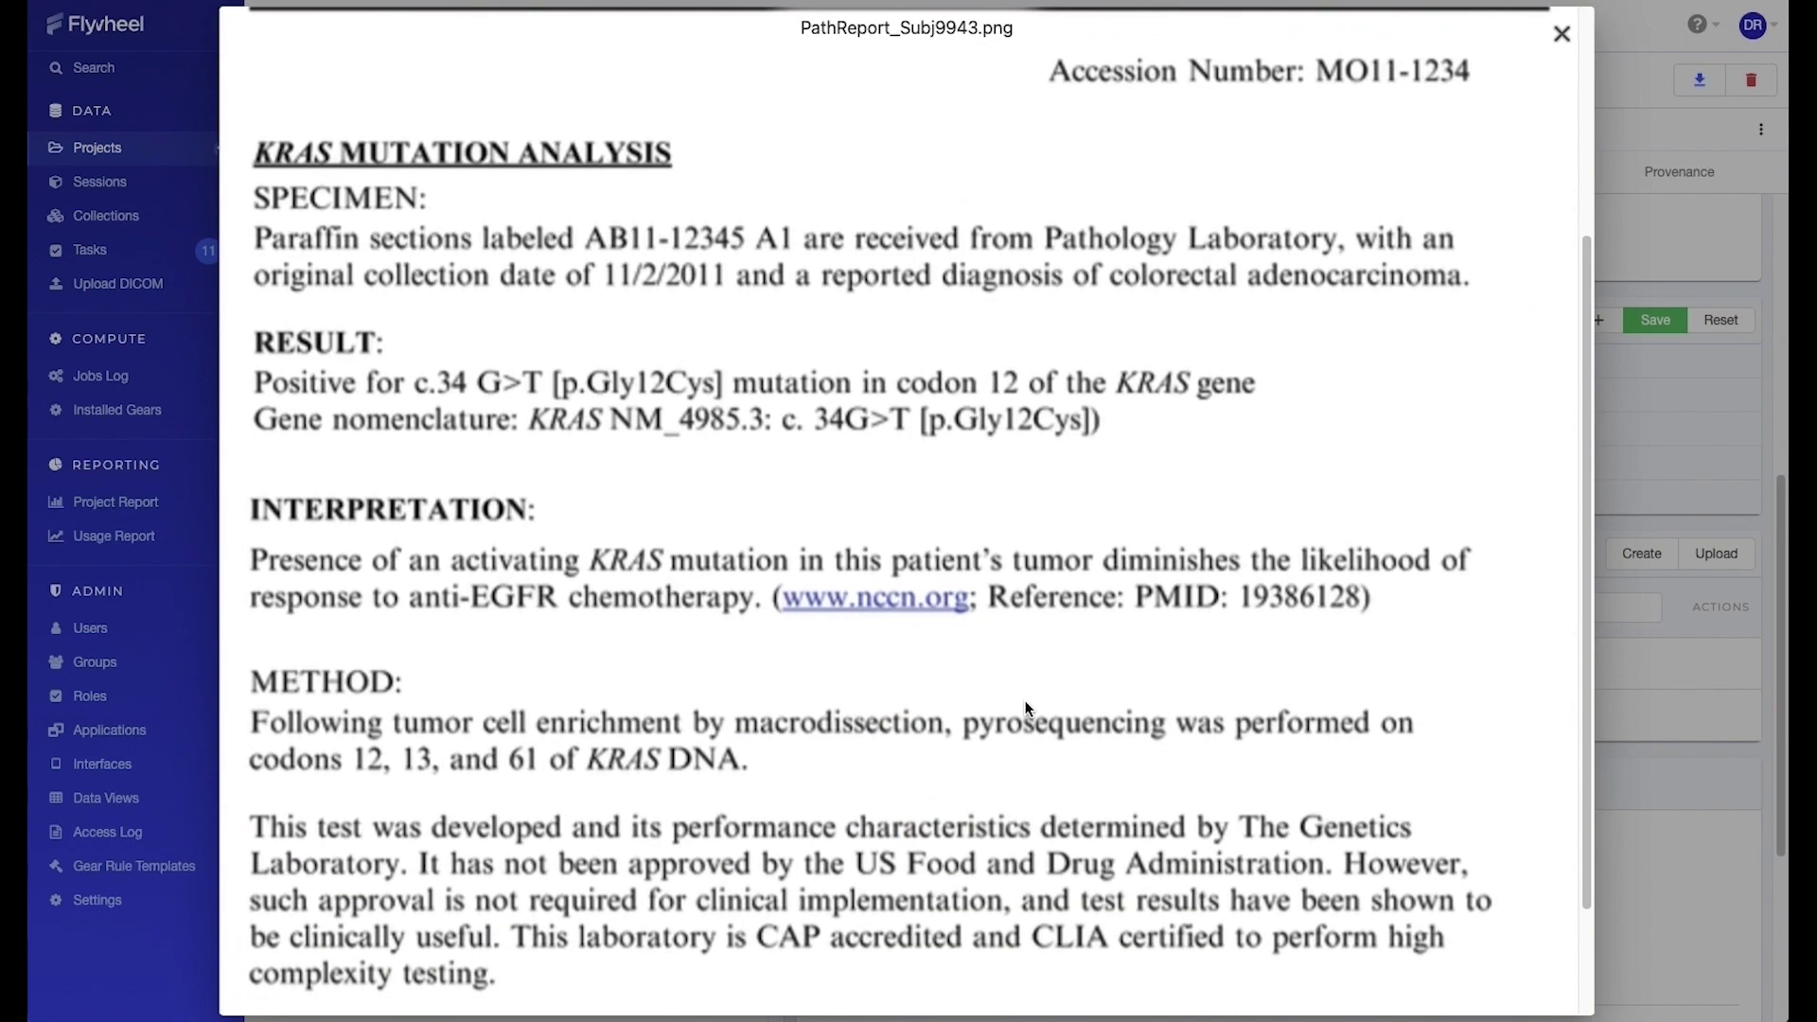
pyautogui.scroll(-2, 1025, 701)
pyautogui.click(1561, 34)
# View the LC Screening chest X-ray and the PreOp EKG tracing in the viewer.
pyautogui.click(1077, 172)
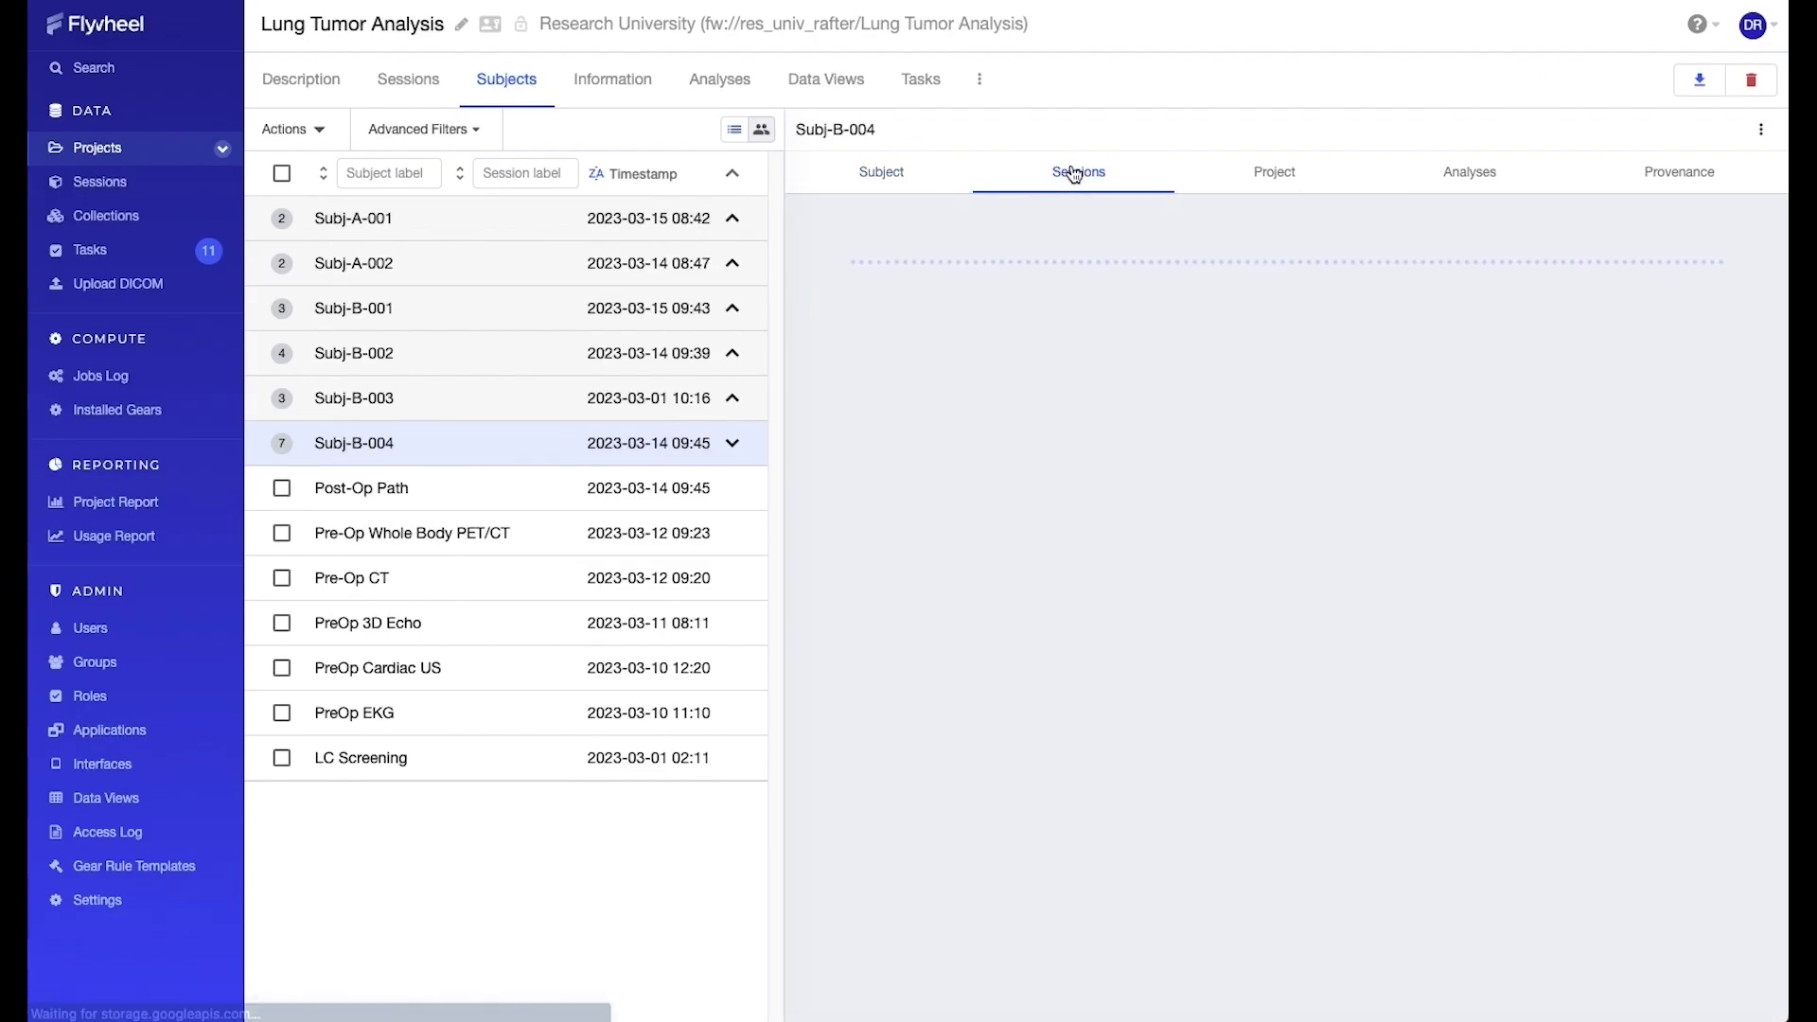
pyautogui.click(643, 762)
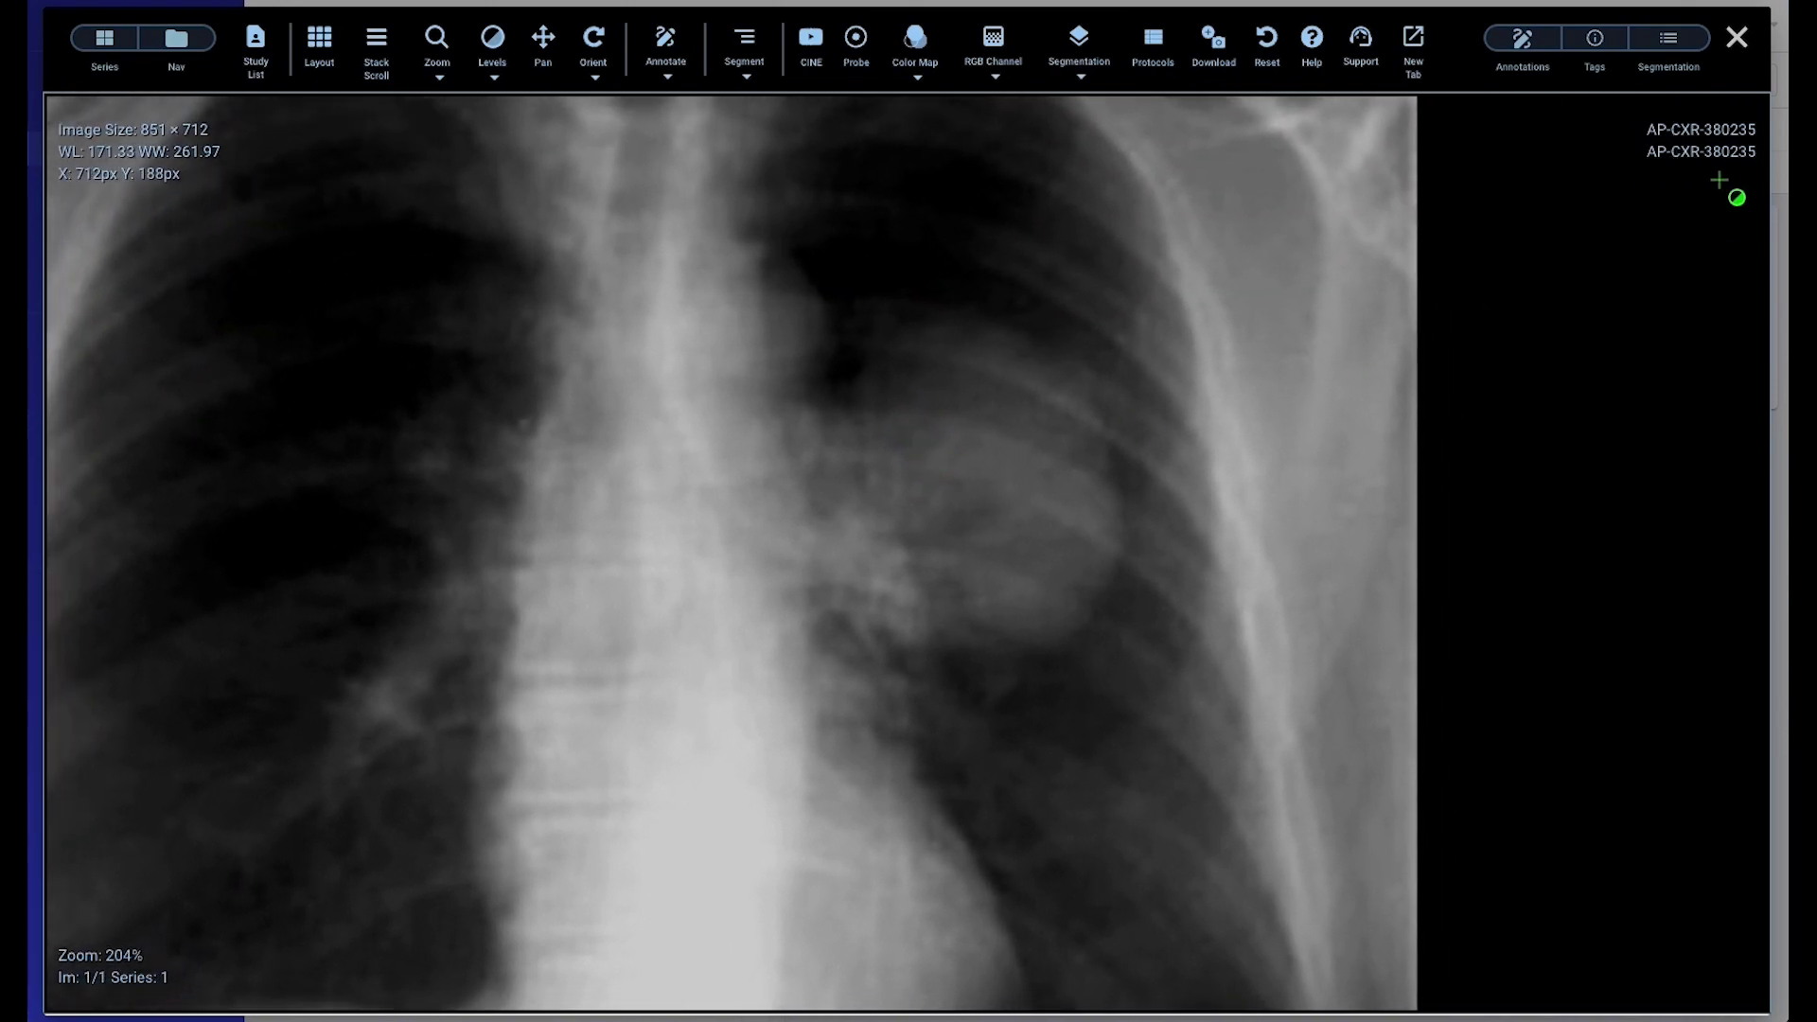
pyautogui.click(1736, 38)
pyautogui.click(599, 723)
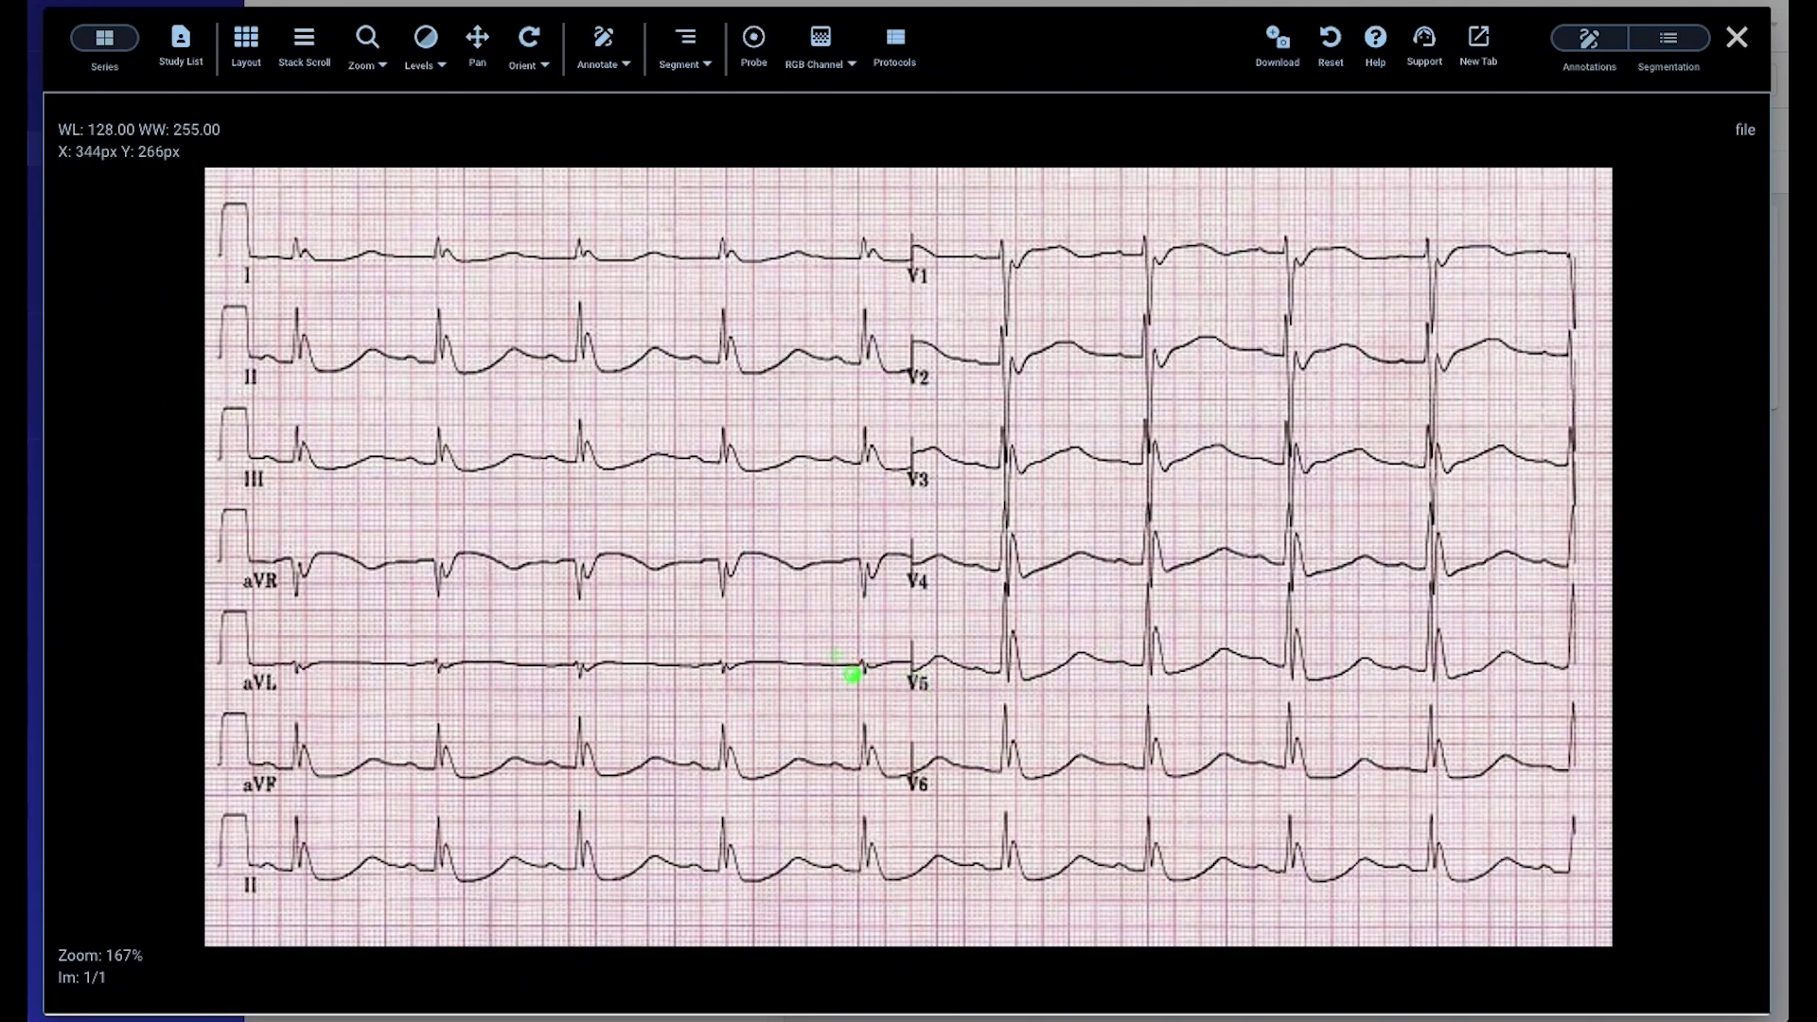
pyautogui.click(1737, 38)
# Open the PreOp 3D Echo study and lay its series out in a 2x3 grid.
pyautogui.click(615, 617)
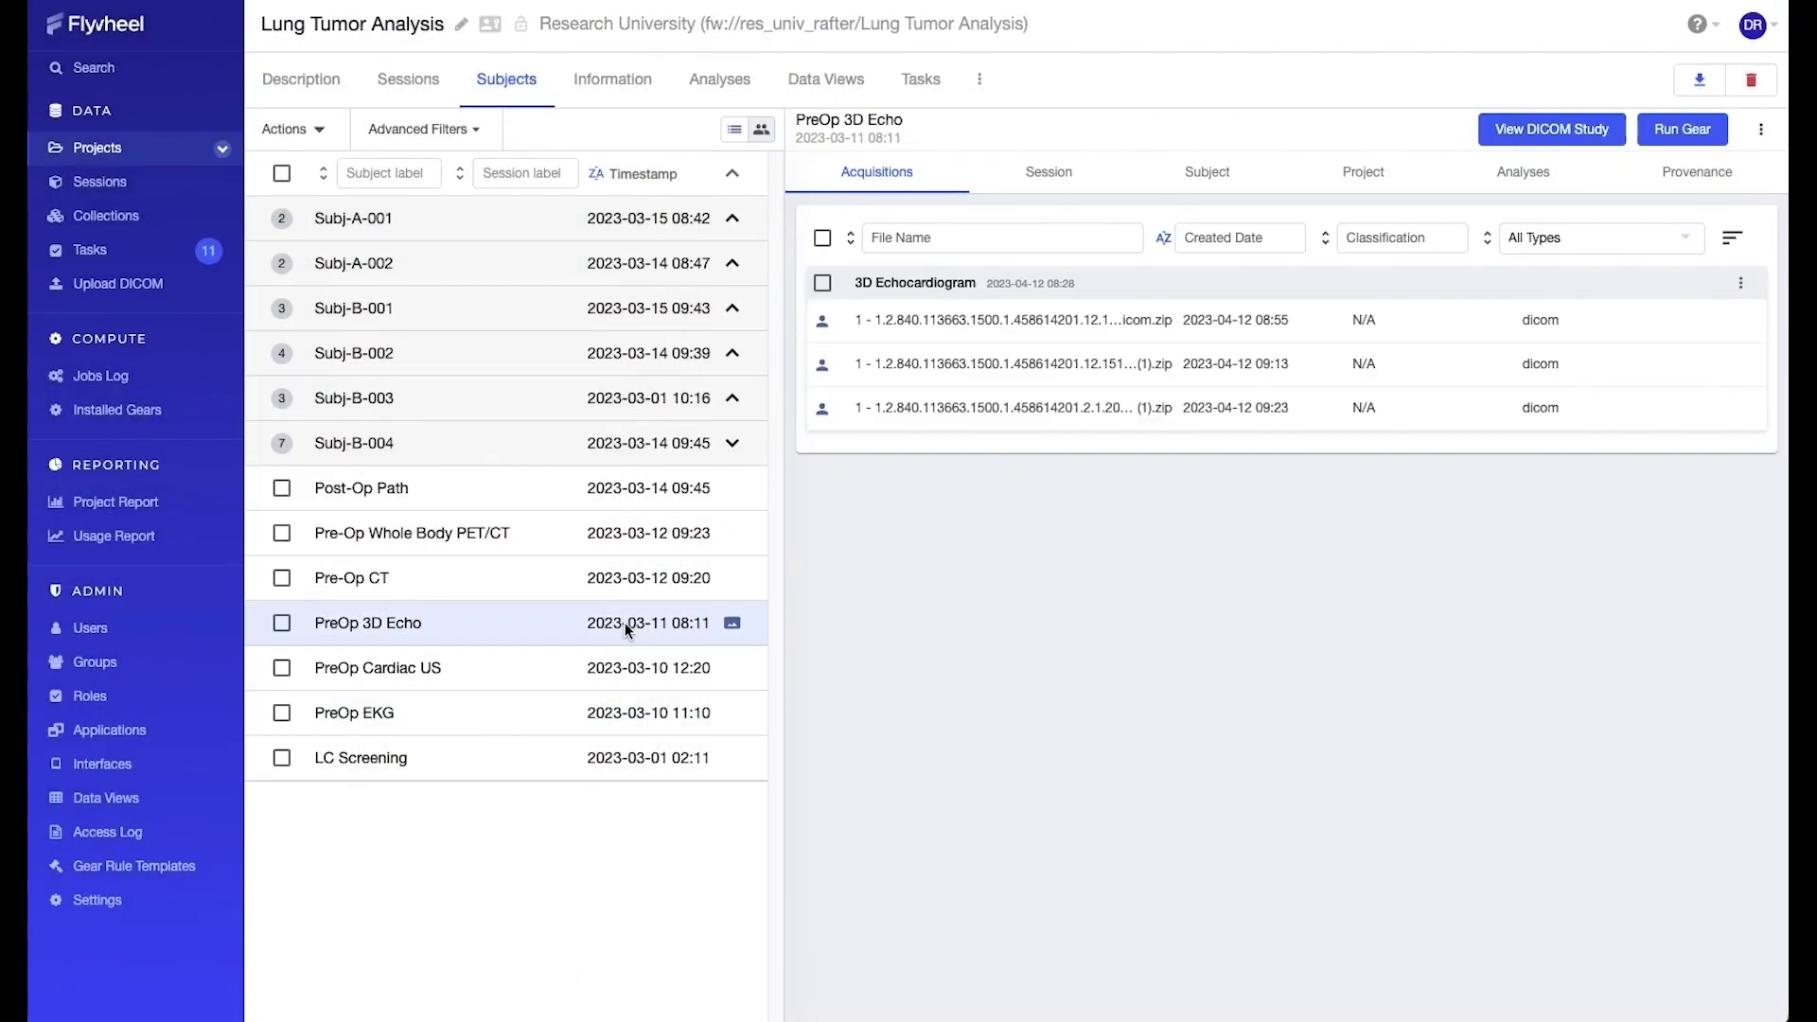
pyautogui.click(1624, 310)
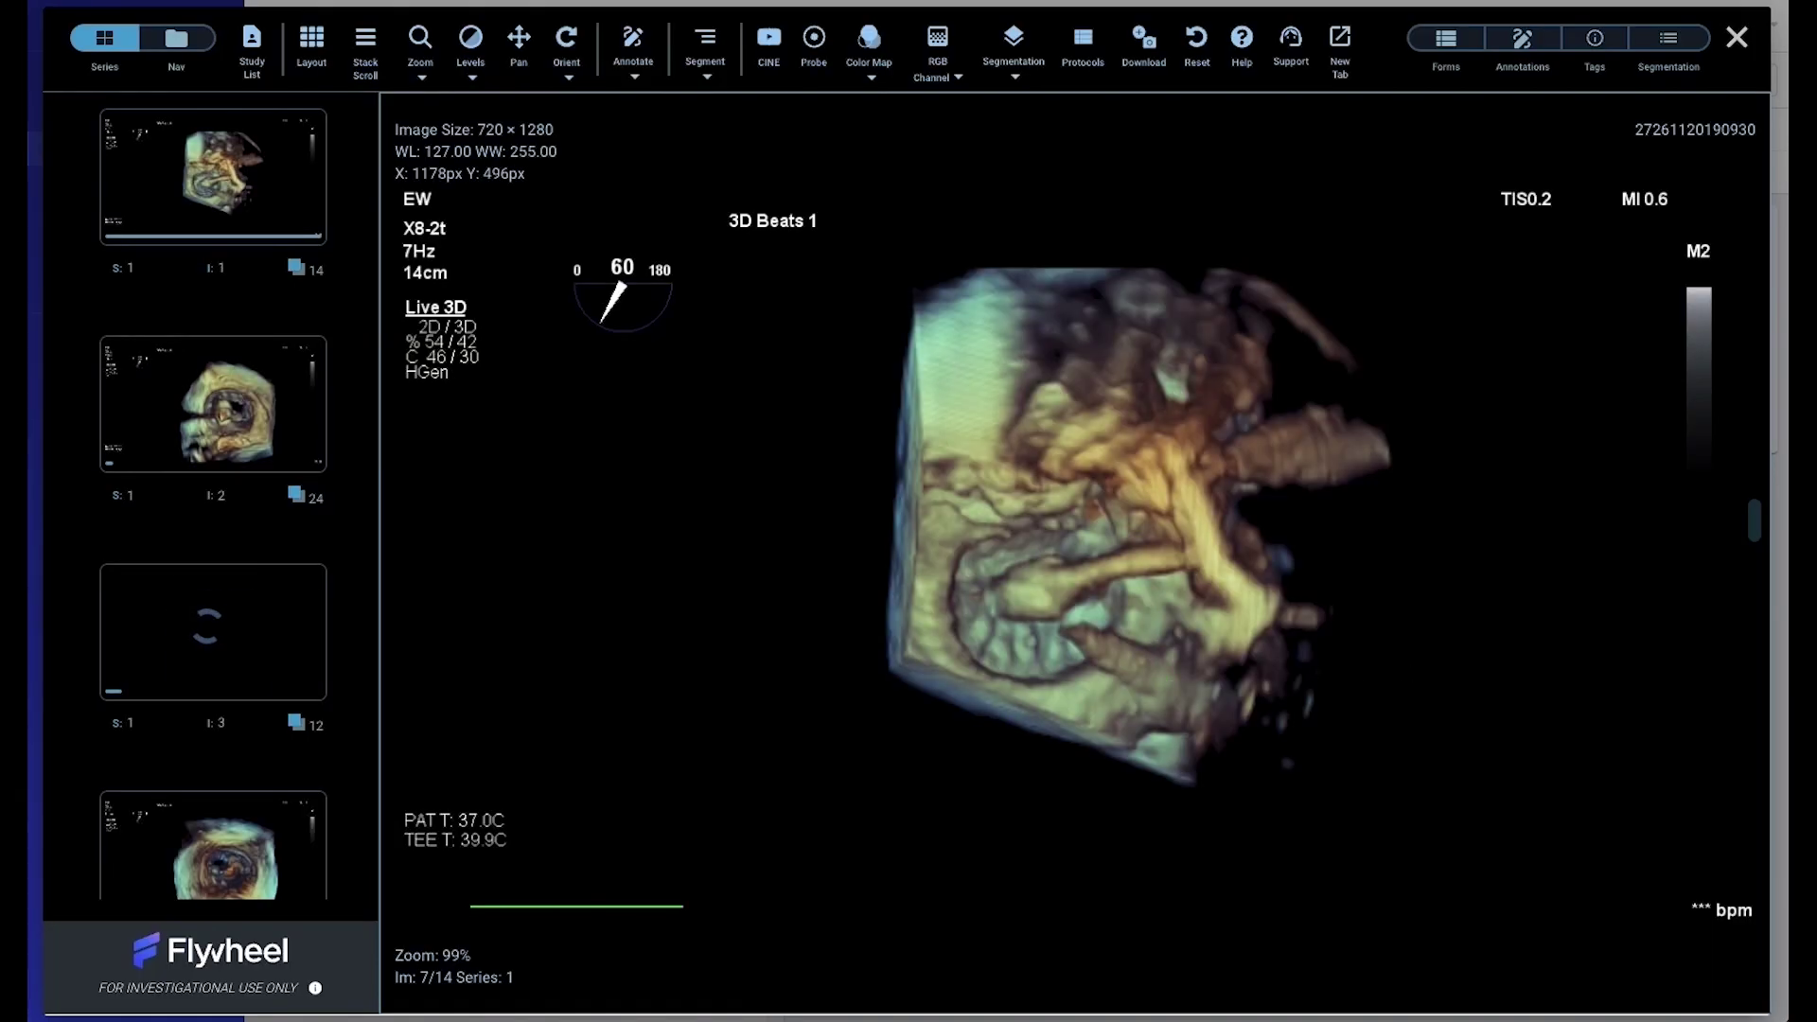
pyautogui.scroll(-5, 210, 670)
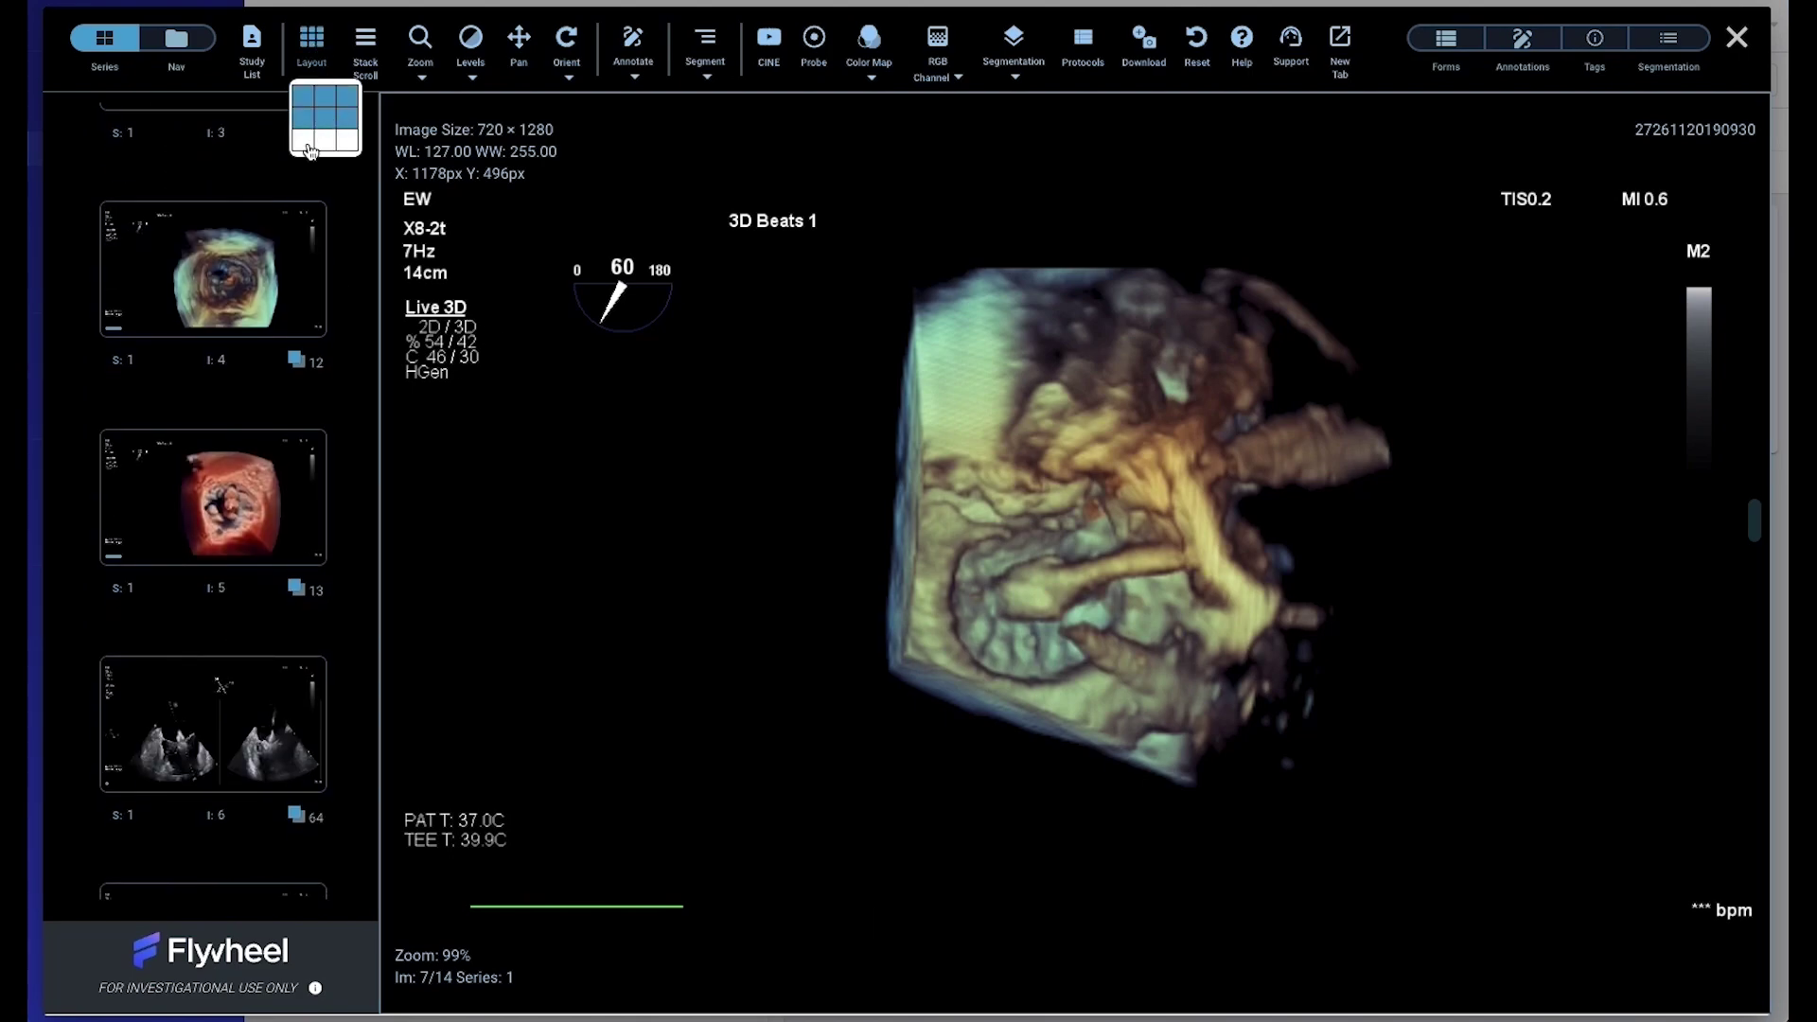
pyautogui.click(311, 147)
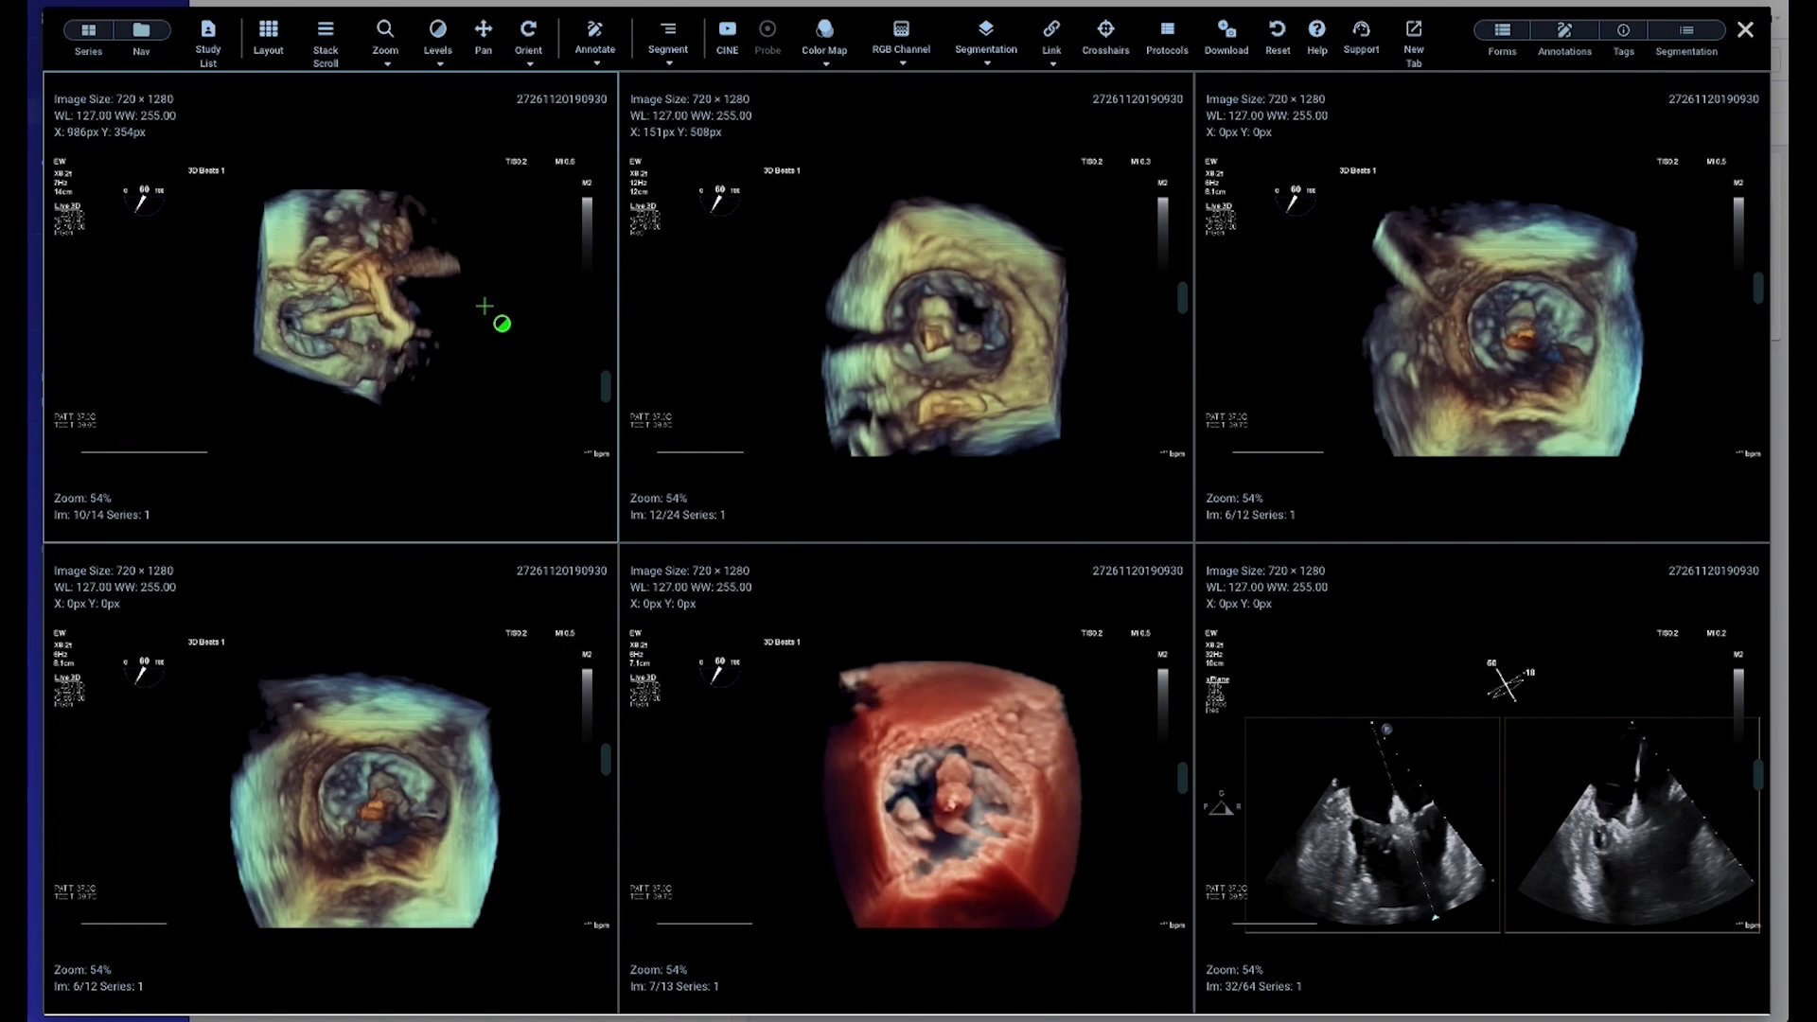
pyautogui.moveTo(607, 388)
pyautogui.mouseDown()
pyautogui.moveTo(608, 420)
pyautogui.moveTo(606, 292)
pyautogui.mouseUp()
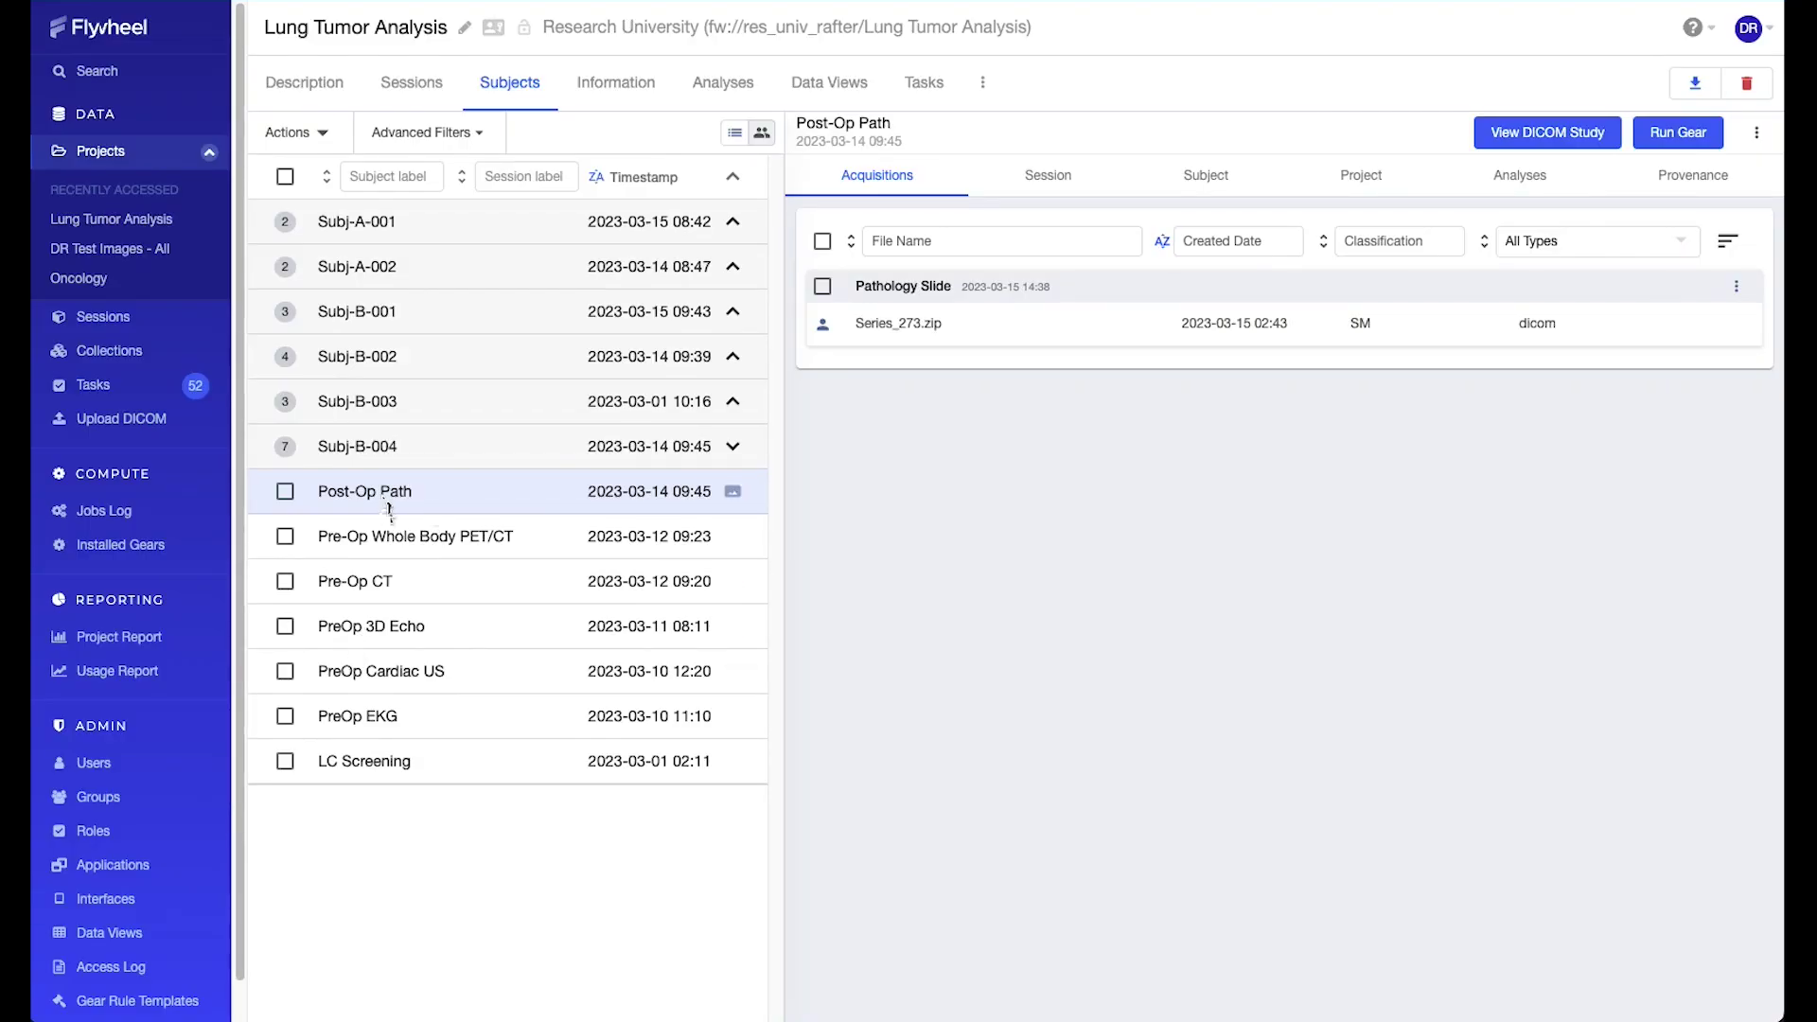
# Open the Post-Op Path slide and zoom into a tissue region to cell-level detail.
pyautogui.moveTo(1278, 323)
pyautogui.click(1621, 327)
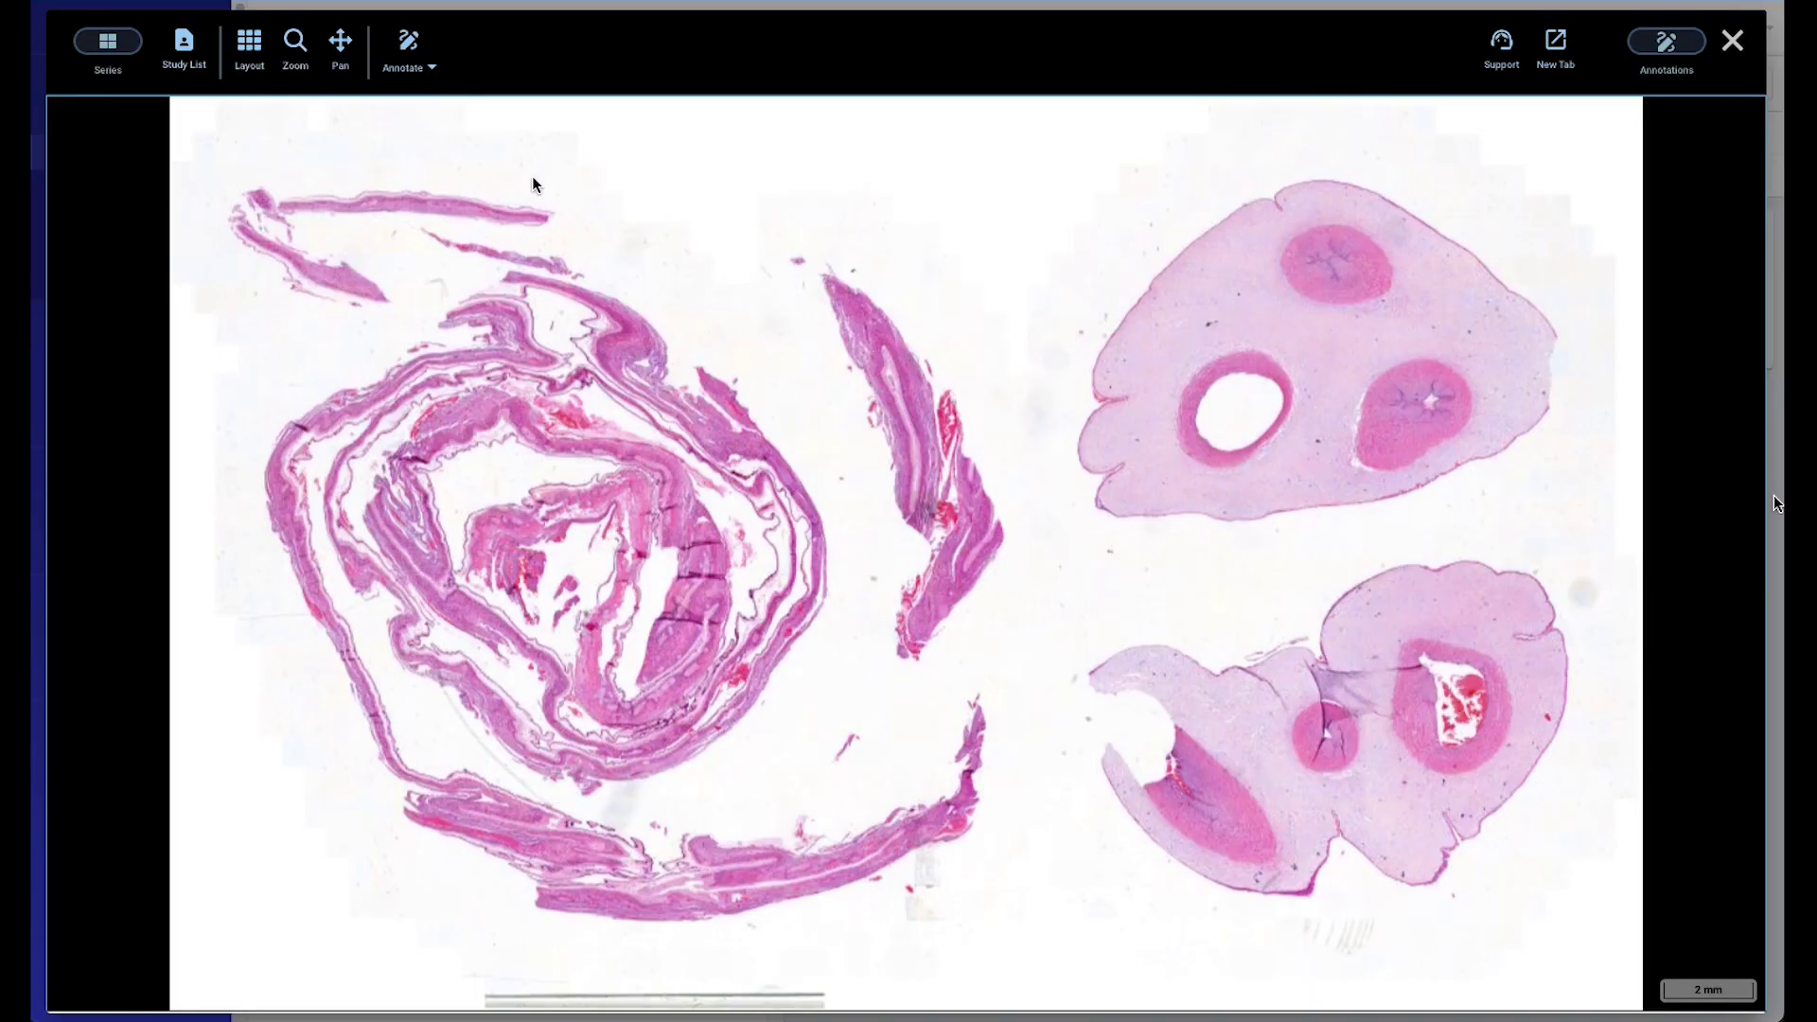
pyautogui.scroll(2, 530, 398)
pyautogui.scroll(5, 627, 463)
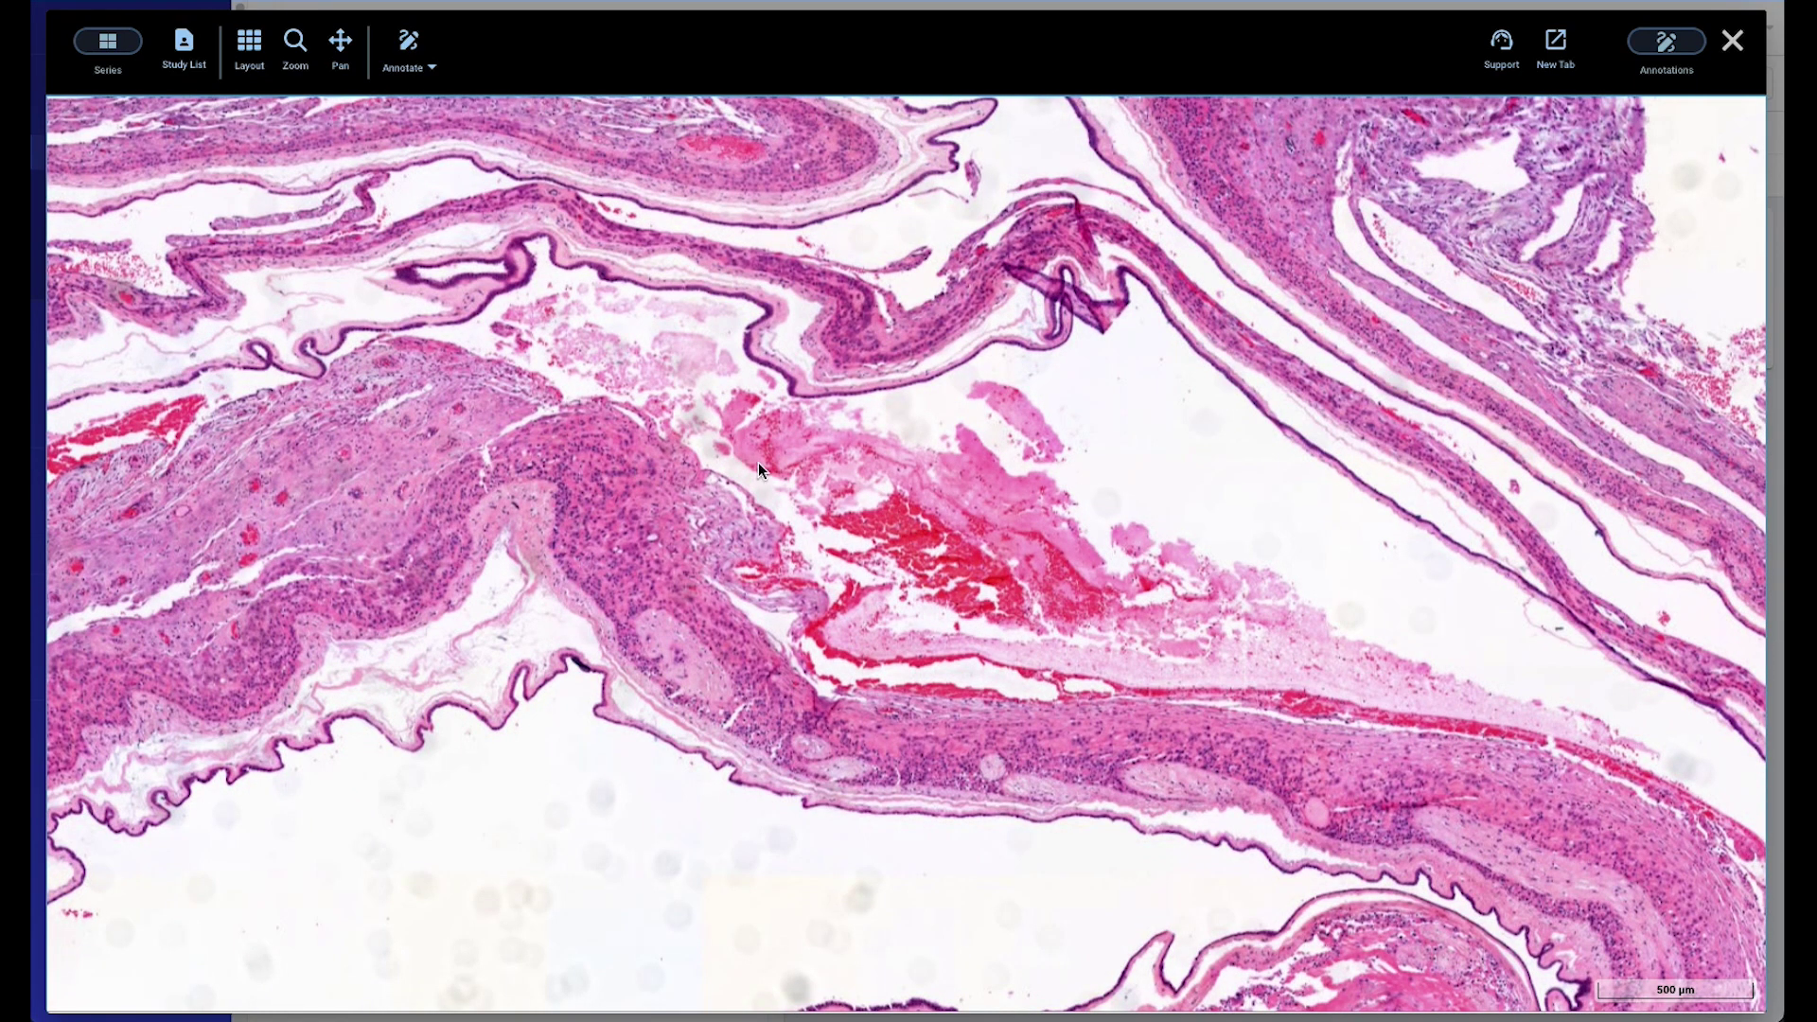
pyautogui.moveTo(935, 554); pyautogui.dragTo(937, 551)
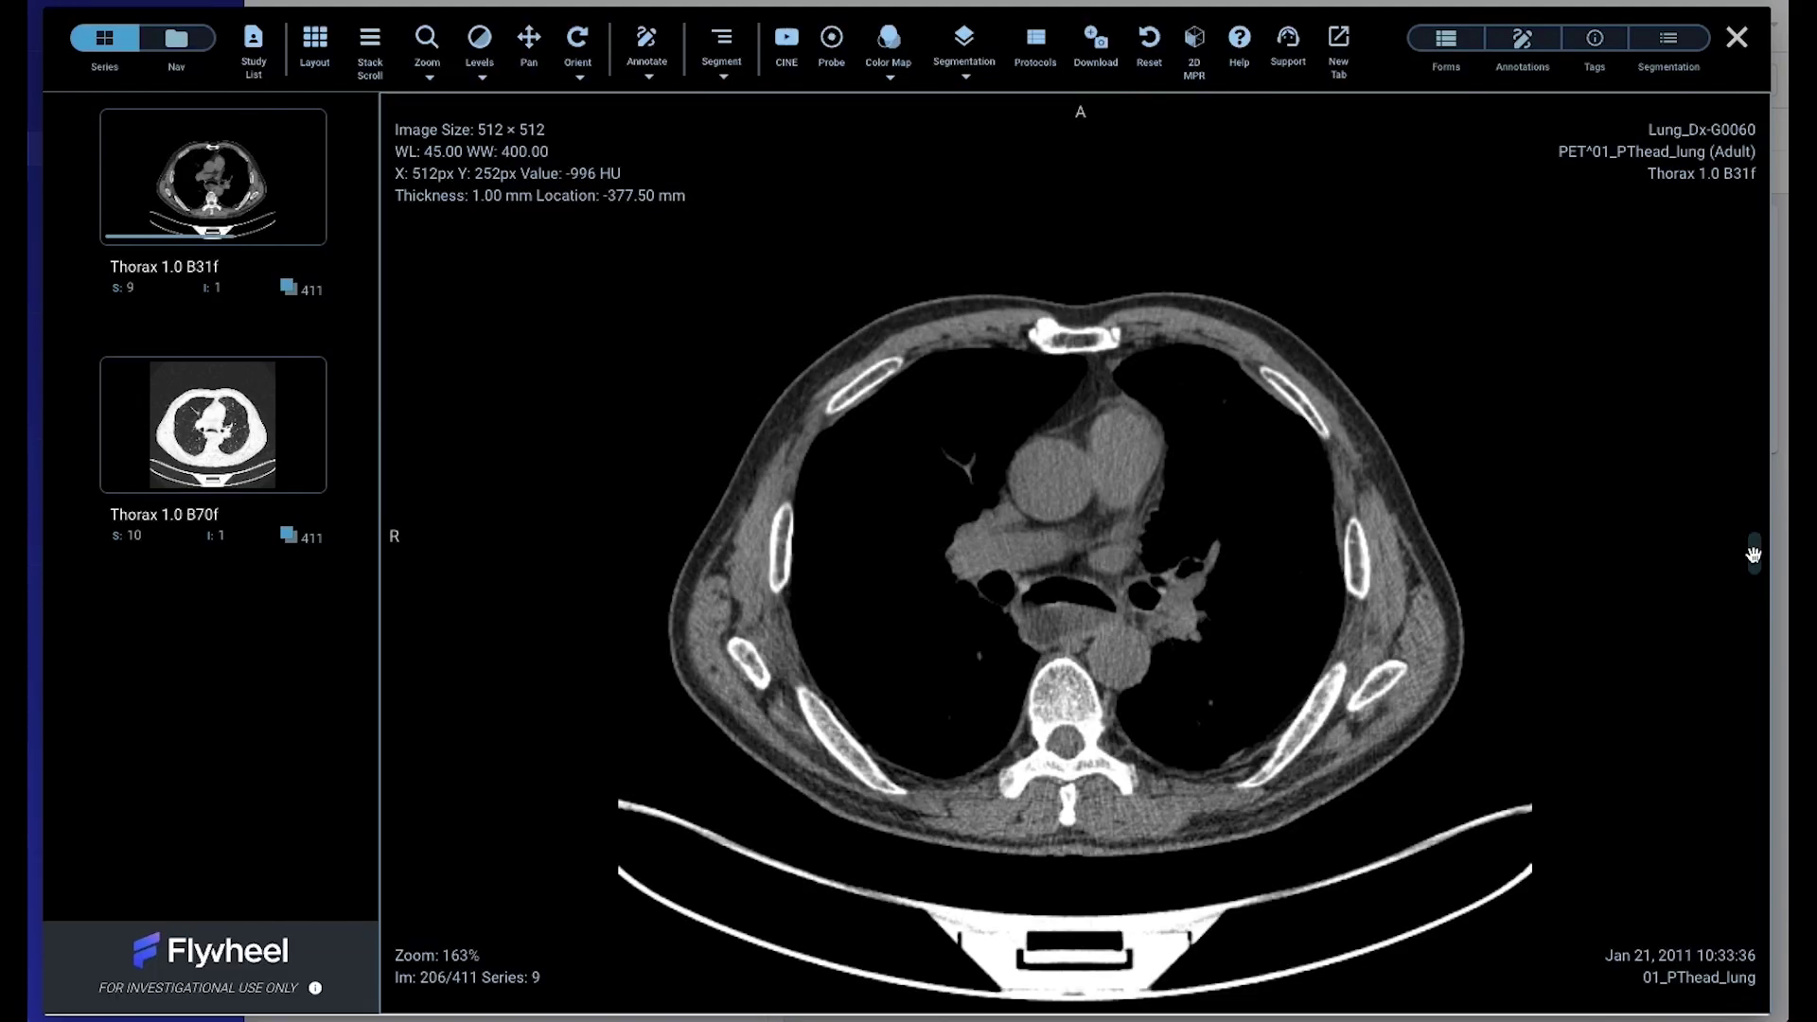
# Apply the lung window preset and move to around slice 147 showing the mass.
pyautogui.press('2')
pyautogui.moveTo(1753, 556)
pyautogui.mouseDown()
pyautogui.moveTo(1754, 324)
pyautogui.moveTo(1754, 432)
pyautogui.mouseUp()
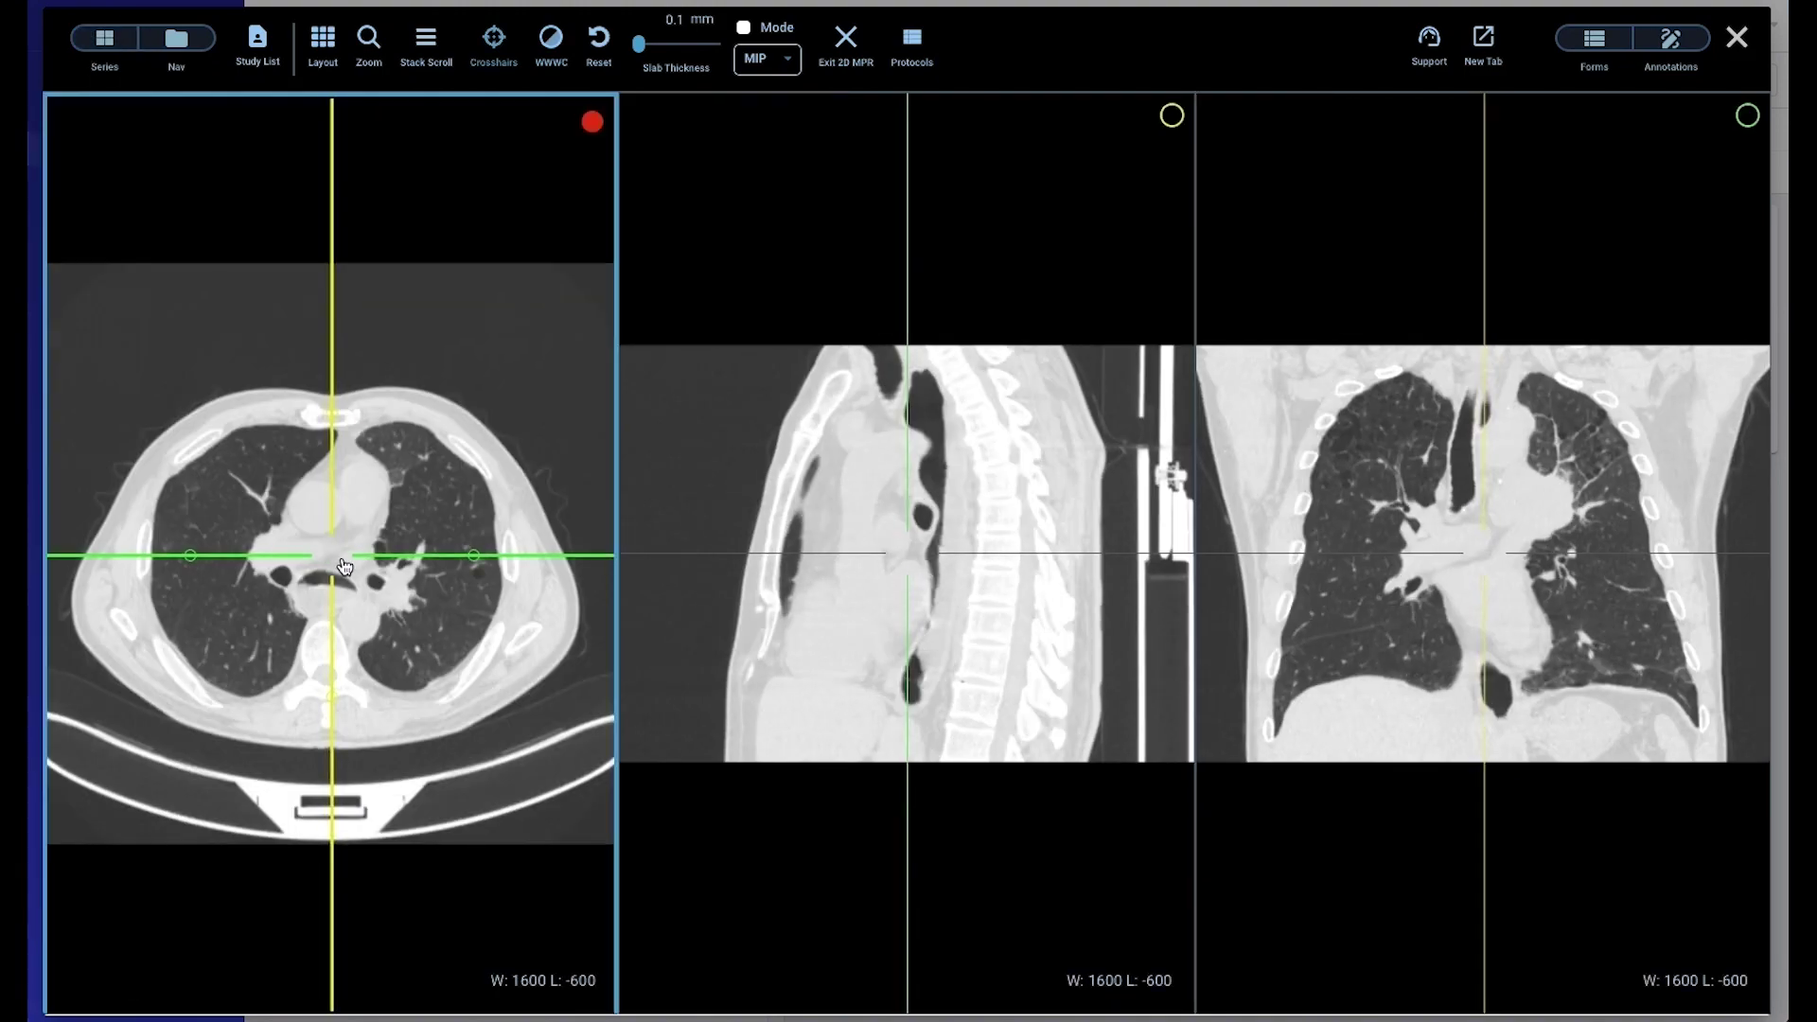
# Recentre the MPR crosshairs near the left hilum and render 40.4 mm MIP slabs with adjusted window/level.
pyautogui.moveTo(344, 566); pyautogui.dragTo(410, 600)
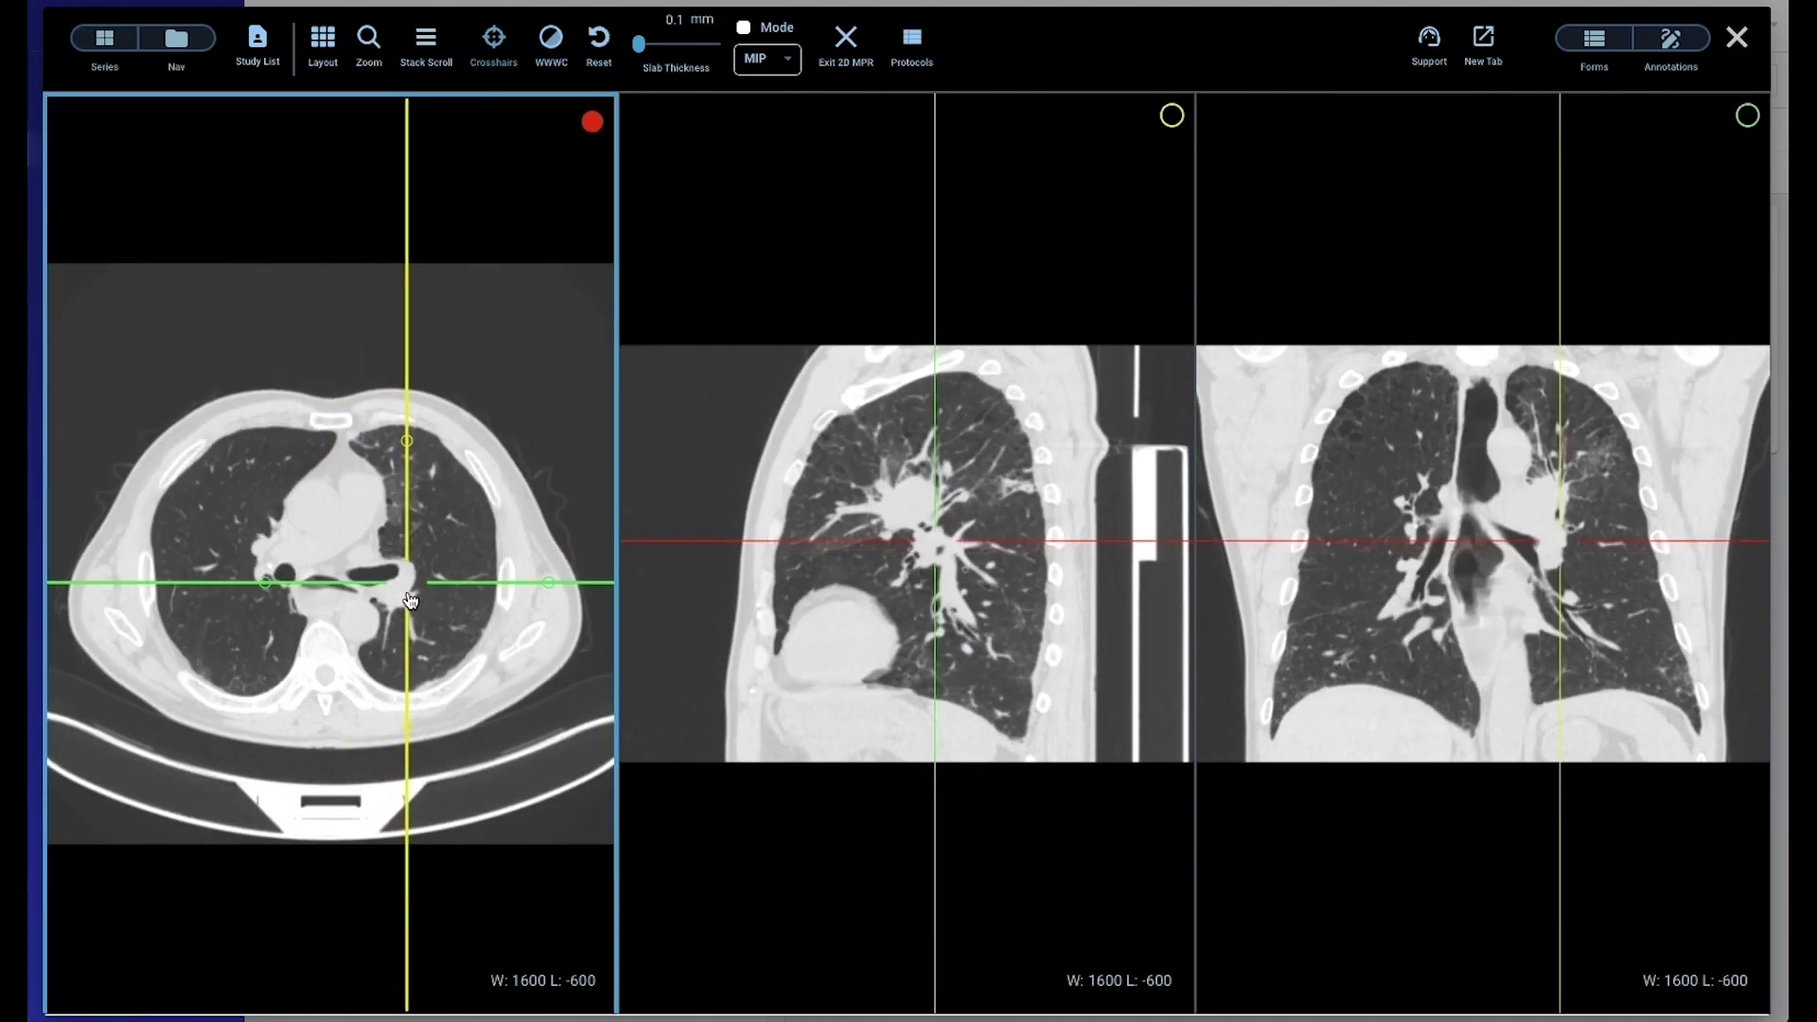
pyautogui.scroll(5, 410, 600)
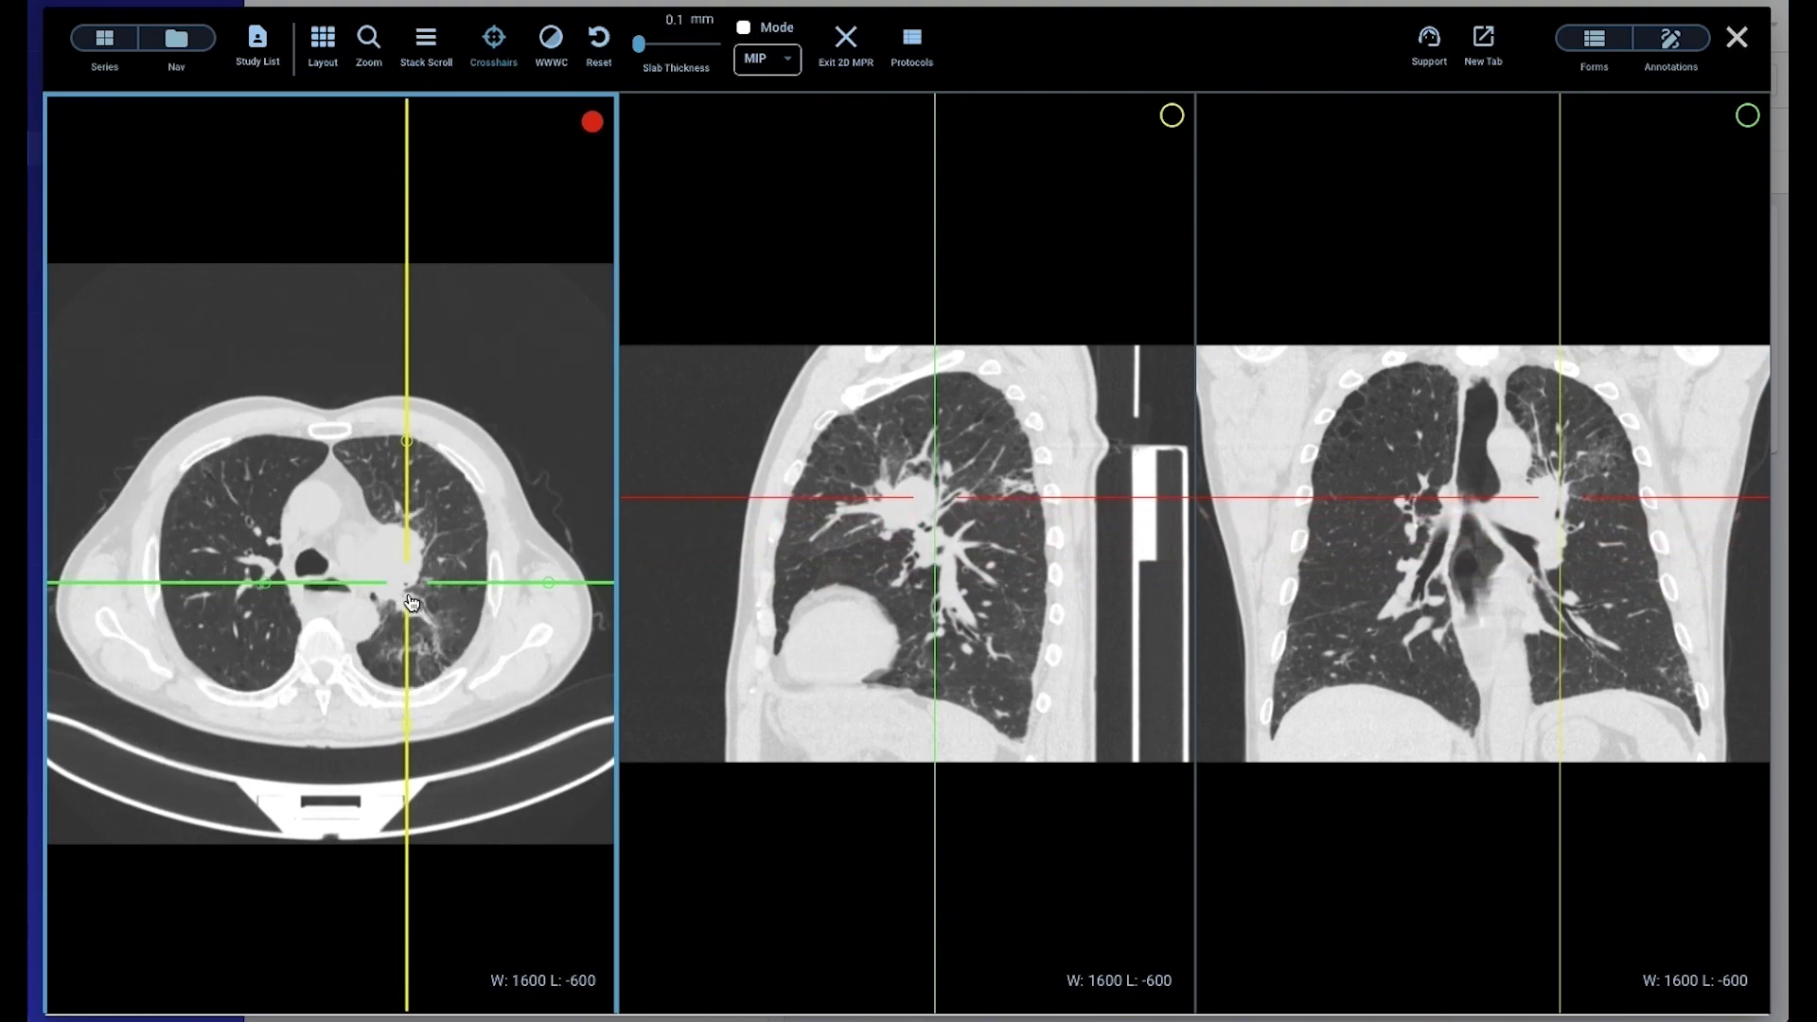
pyautogui.moveTo(411, 604); pyautogui.dragTo(406, 584)
pyautogui.moveTo(640, 49); pyautogui.dragTo(644, 52)
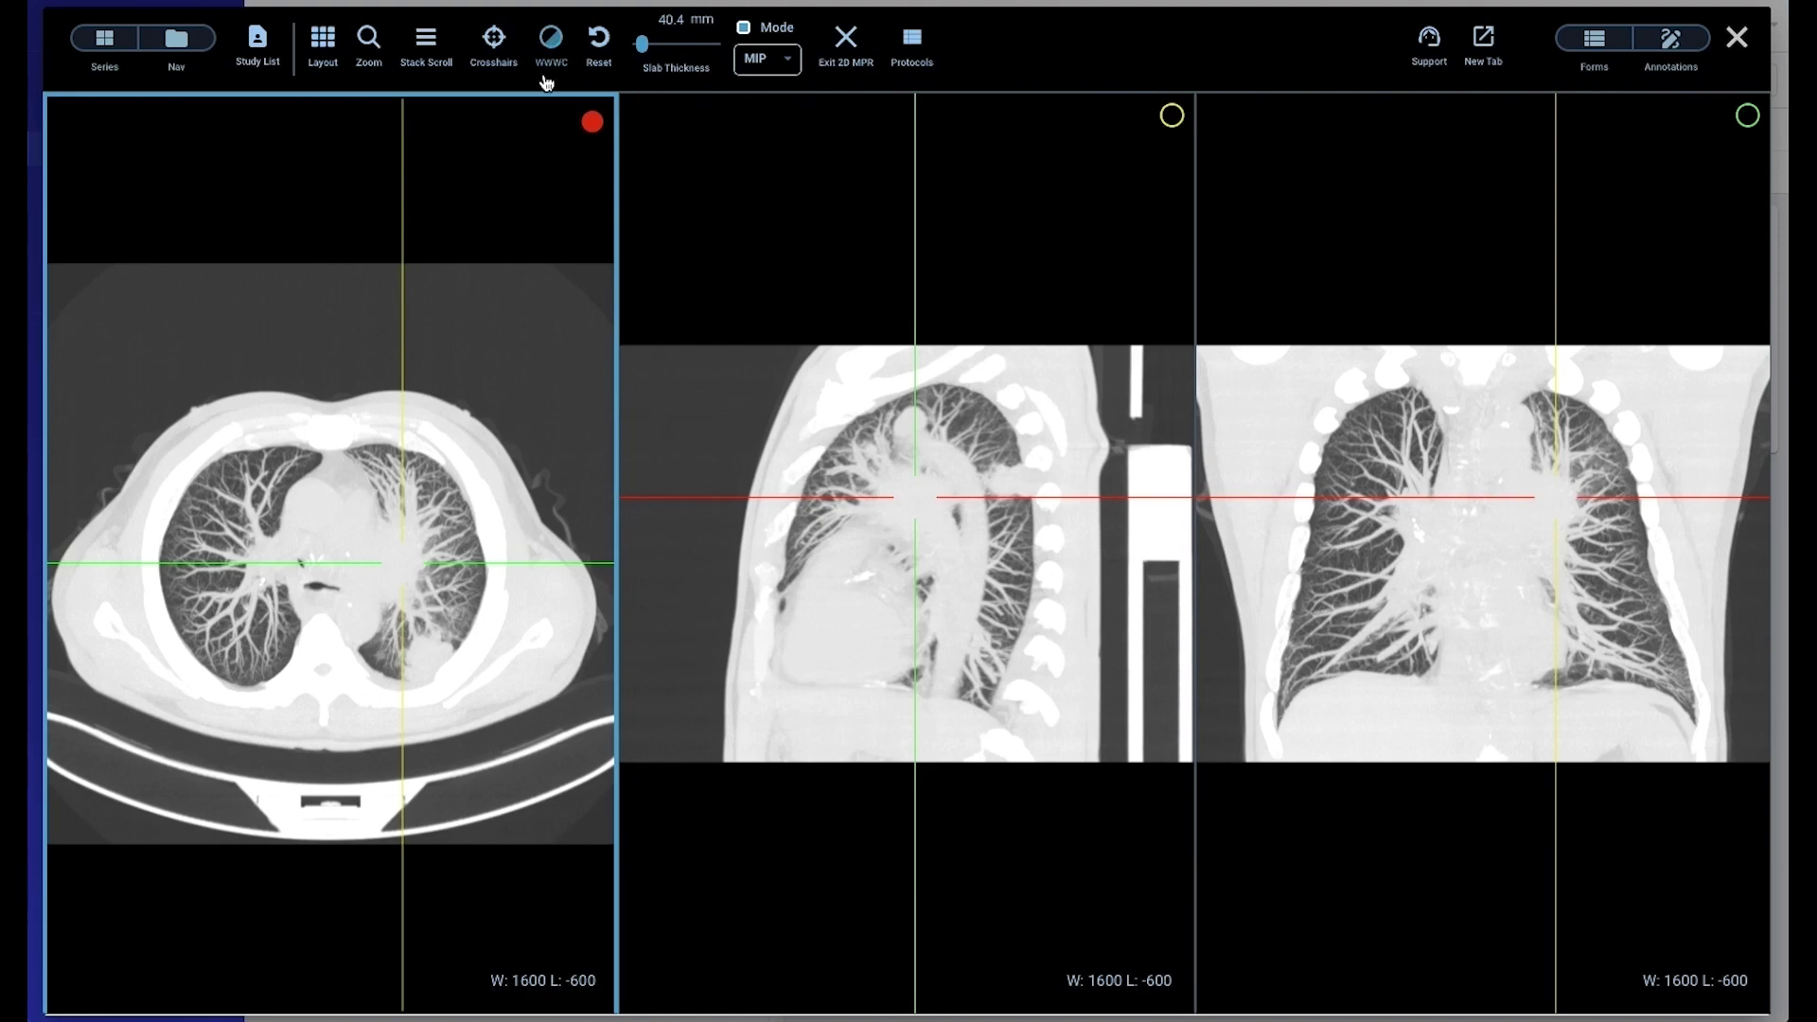
pyautogui.moveTo(509, 421)
pyautogui.mouseDown()
pyautogui.moveTo(469, 547)
pyautogui.moveTo(412, 537)
pyautogui.moveTo(474, 239)
pyautogui.moveTo(474, 519)
pyautogui.moveTo(437, 652)
pyautogui.mouseUp()
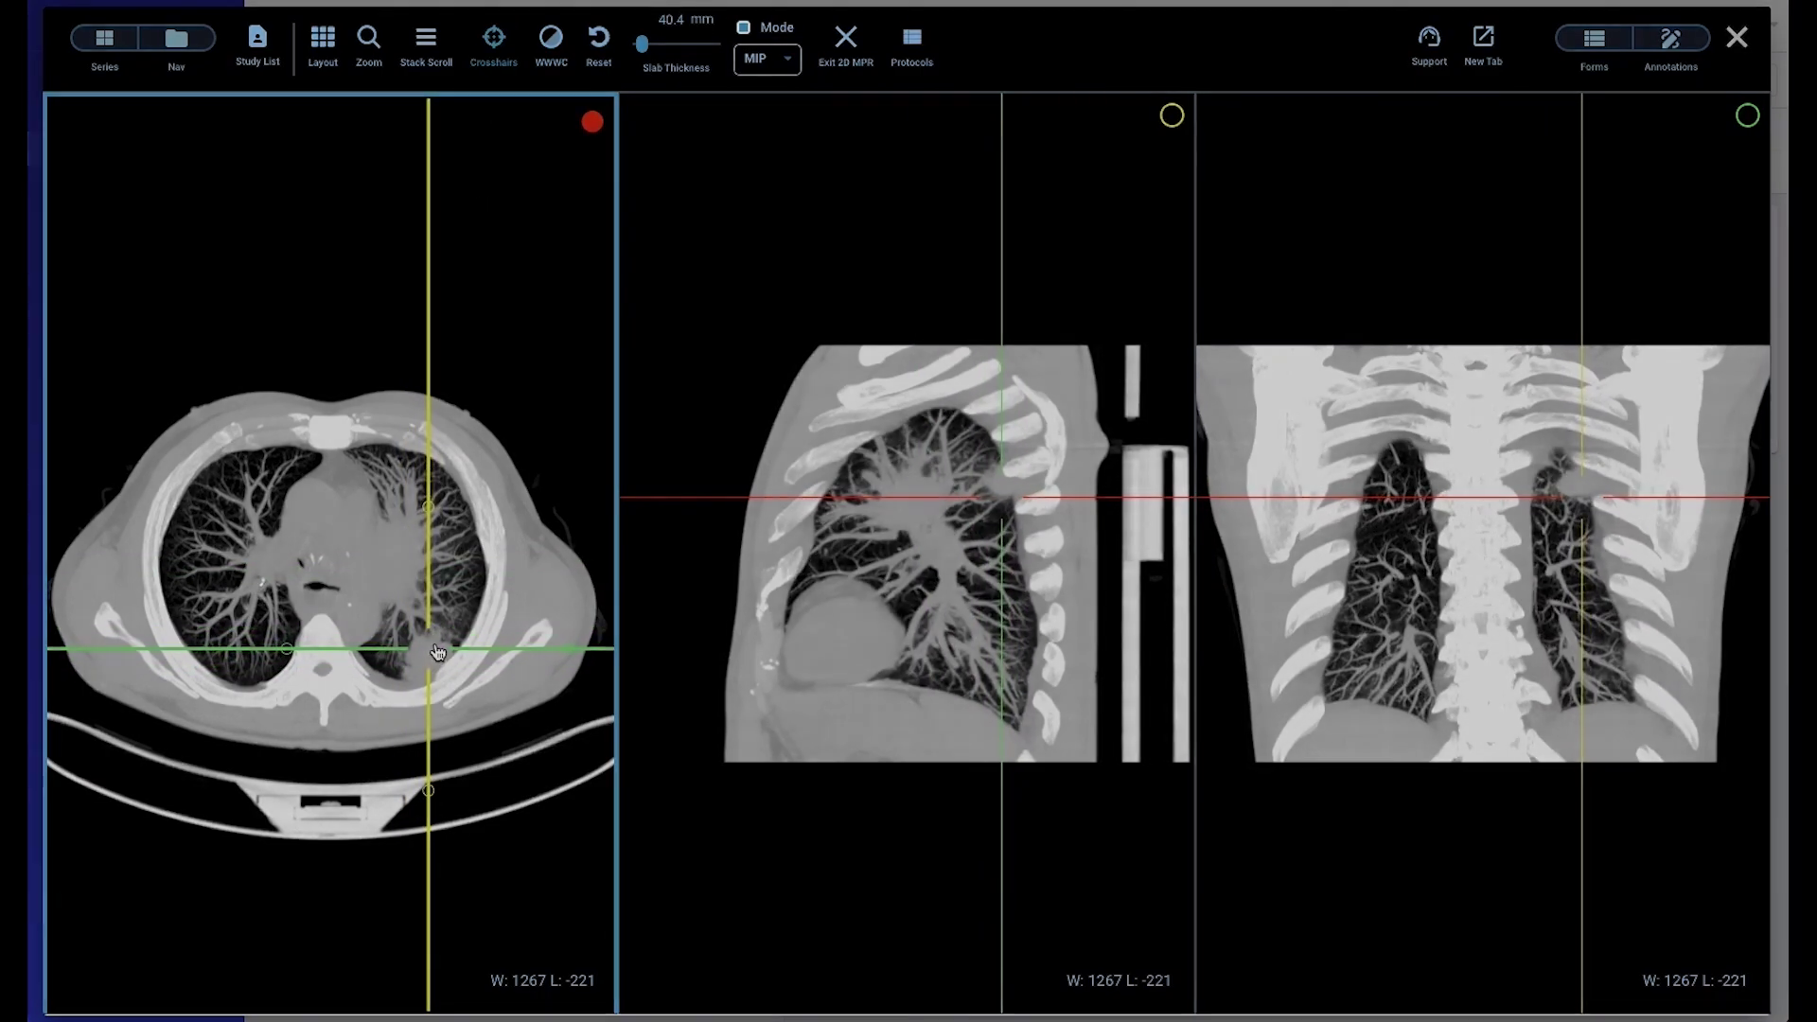
# Enlarge the axial pane to fill the layout and scroll through its slices.
pyautogui.doubleClick(437, 652)
pyautogui.scroll(5, 1130, 696)
pyautogui.scroll(-5, 1131, 696)
pyautogui.scroll(-5, 1131, 695)
pyautogui.scroll(-2, 1131, 695)
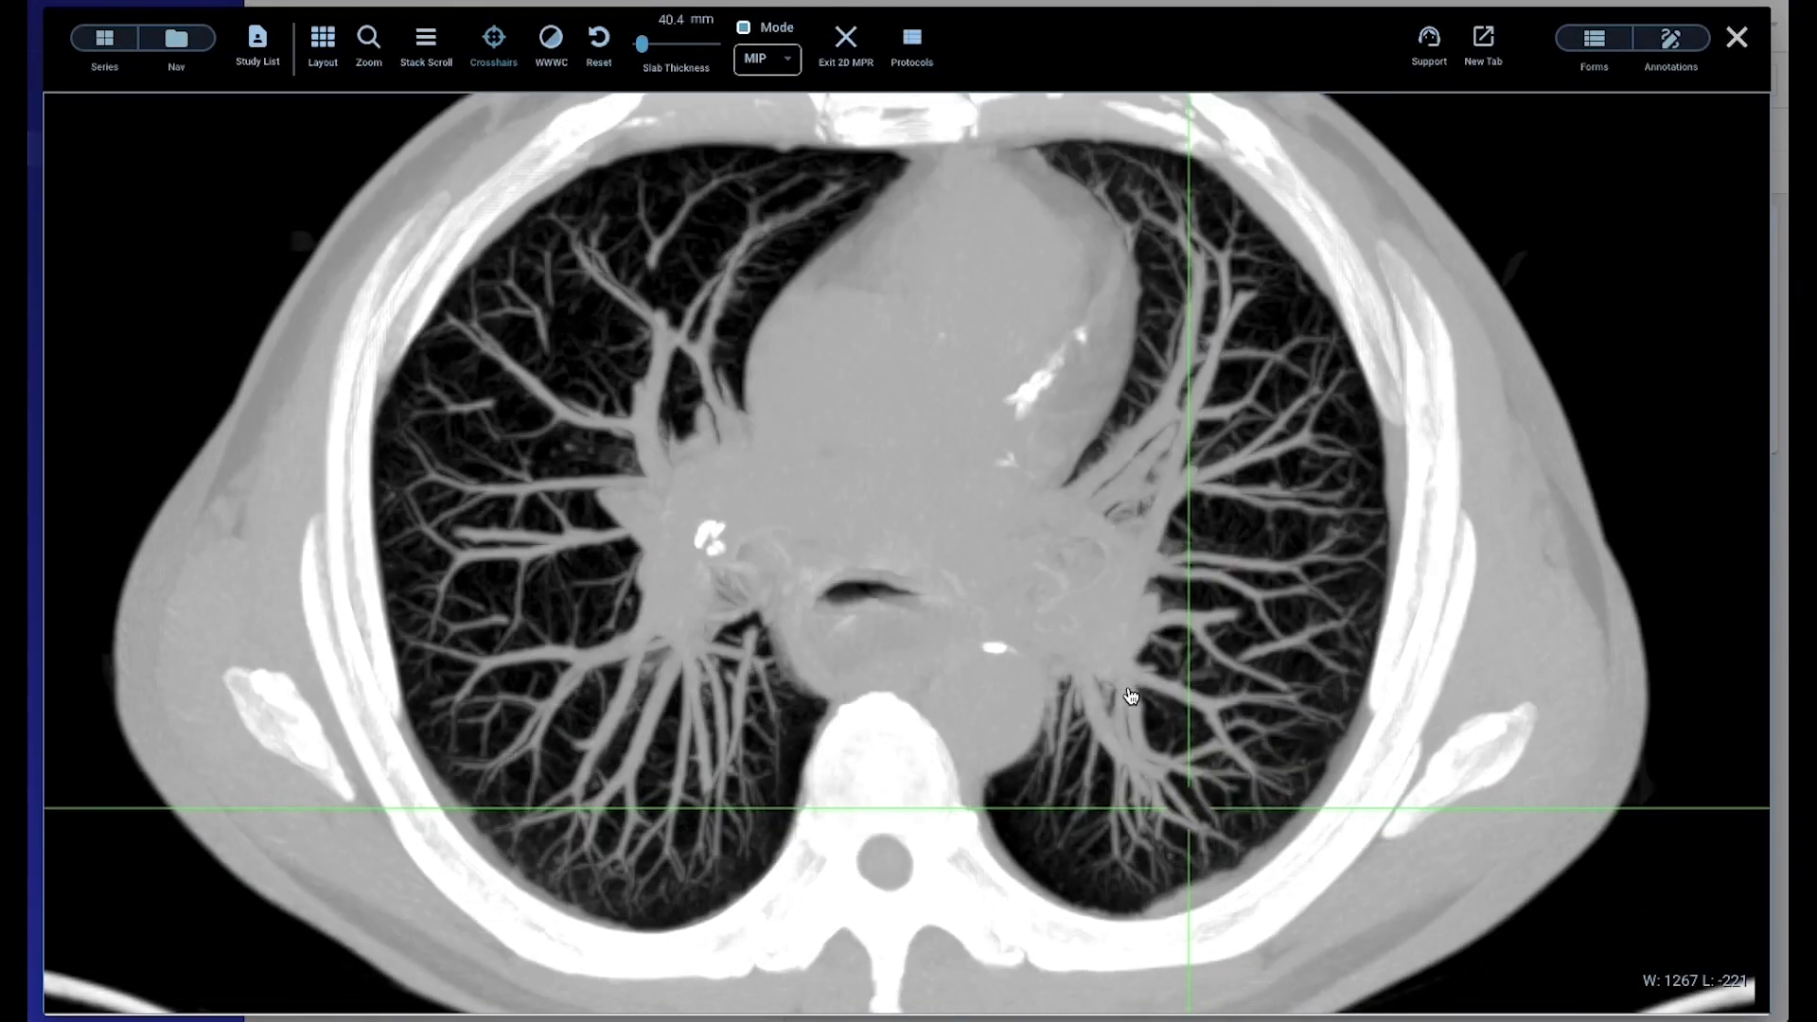
pyautogui.scroll(5, 1131, 696)
pyautogui.scroll(5, 1131, 696)
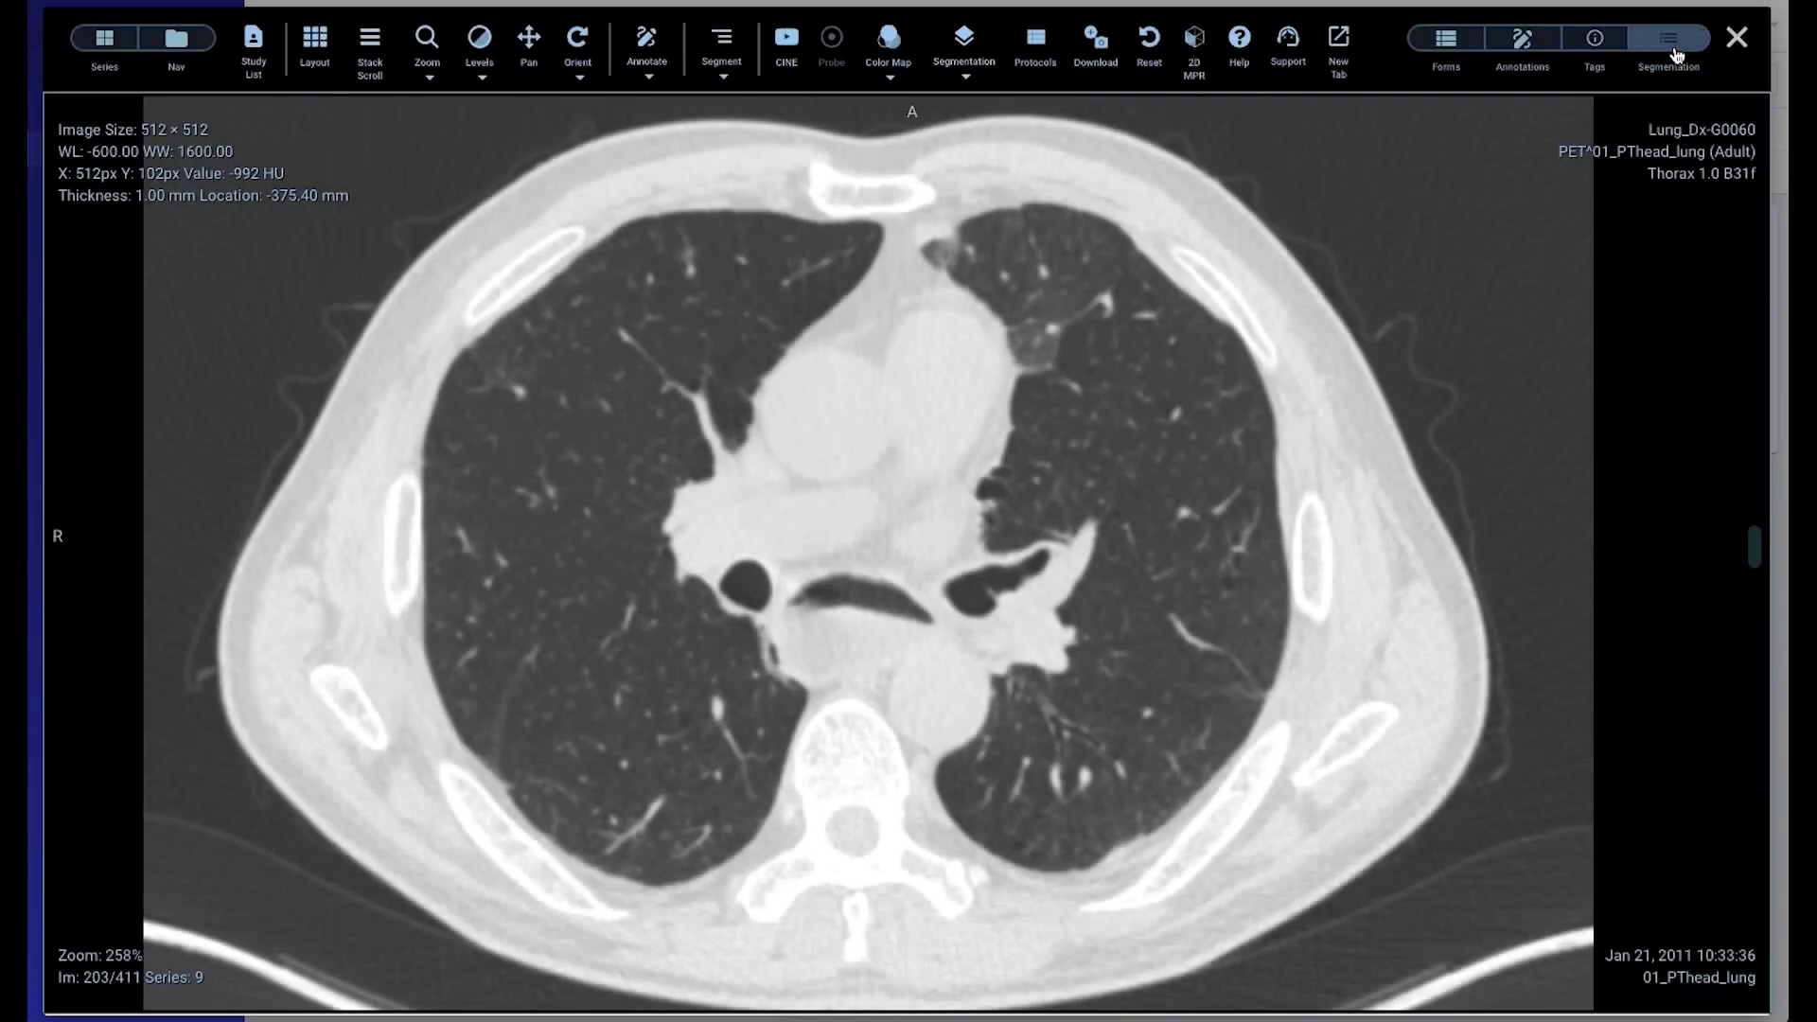
pyautogui.click(1671, 46)
# Import Mask_Axial_Tumor .nii.gz from the Mask Analyses folder and scroll through the overlaid slices.
pyautogui.click(1744, 643)
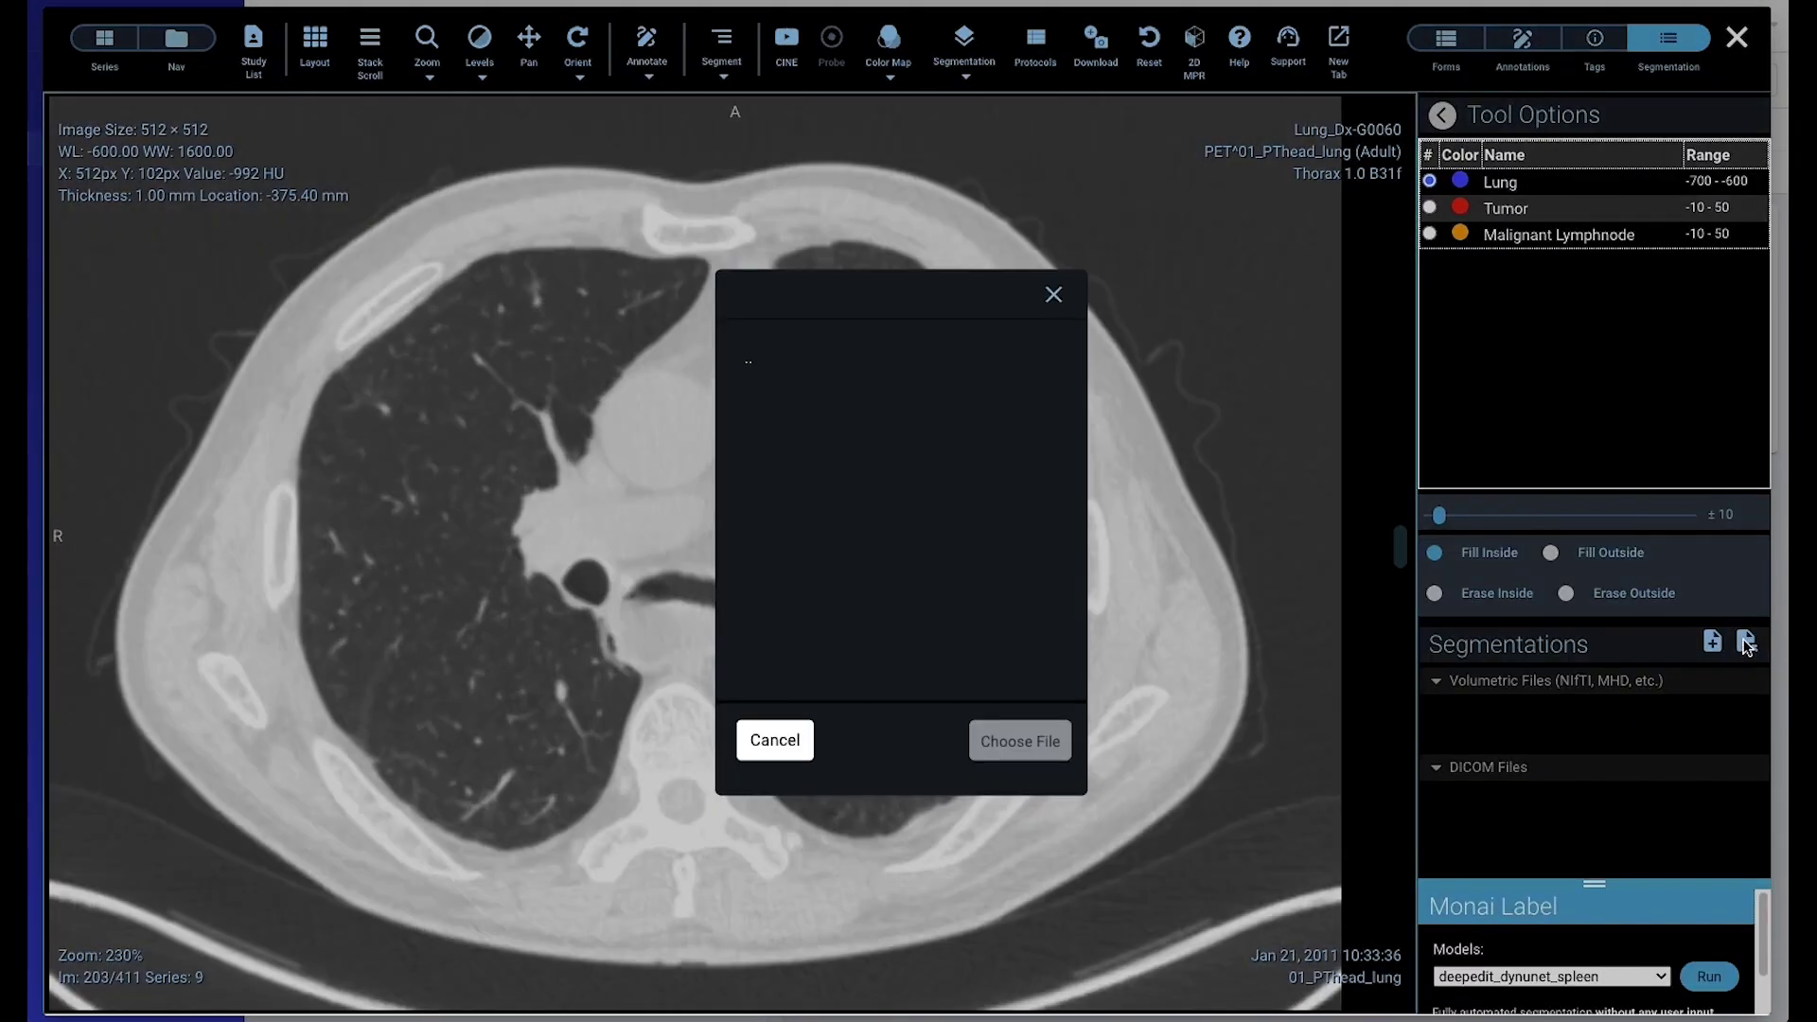
pyautogui.doubleClick(842, 392)
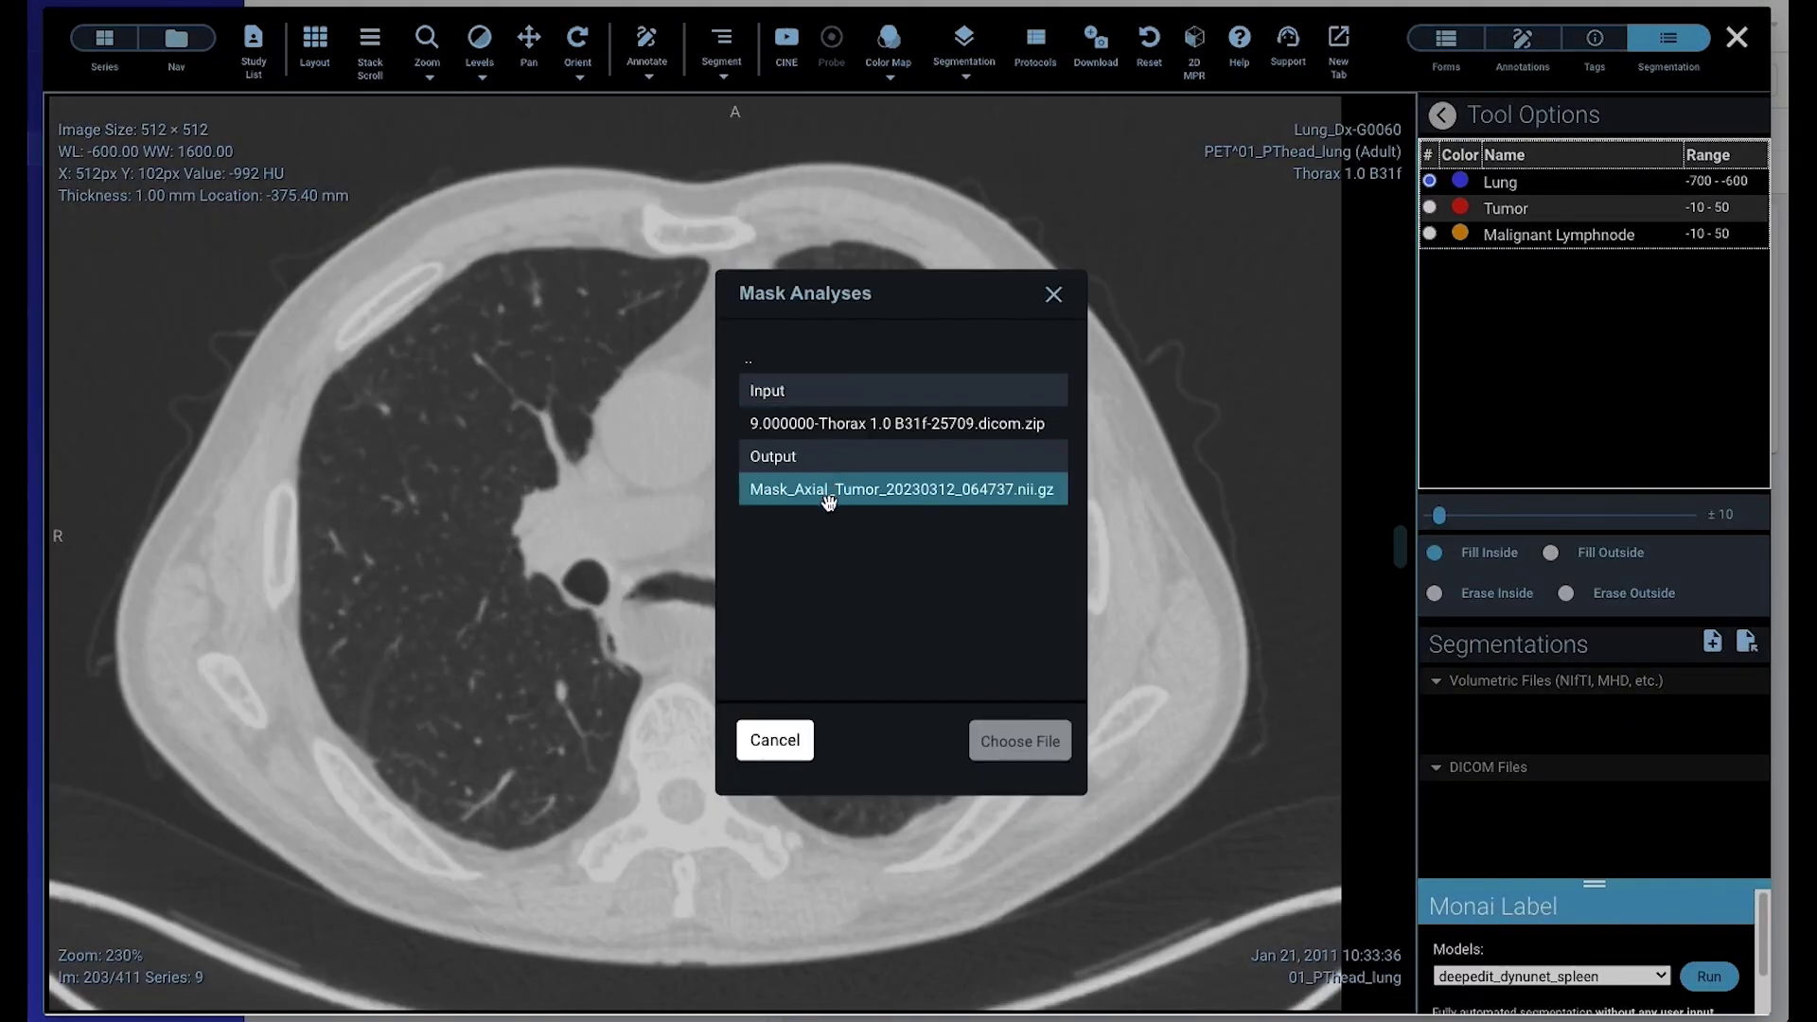
pyautogui.click(1019, 741)
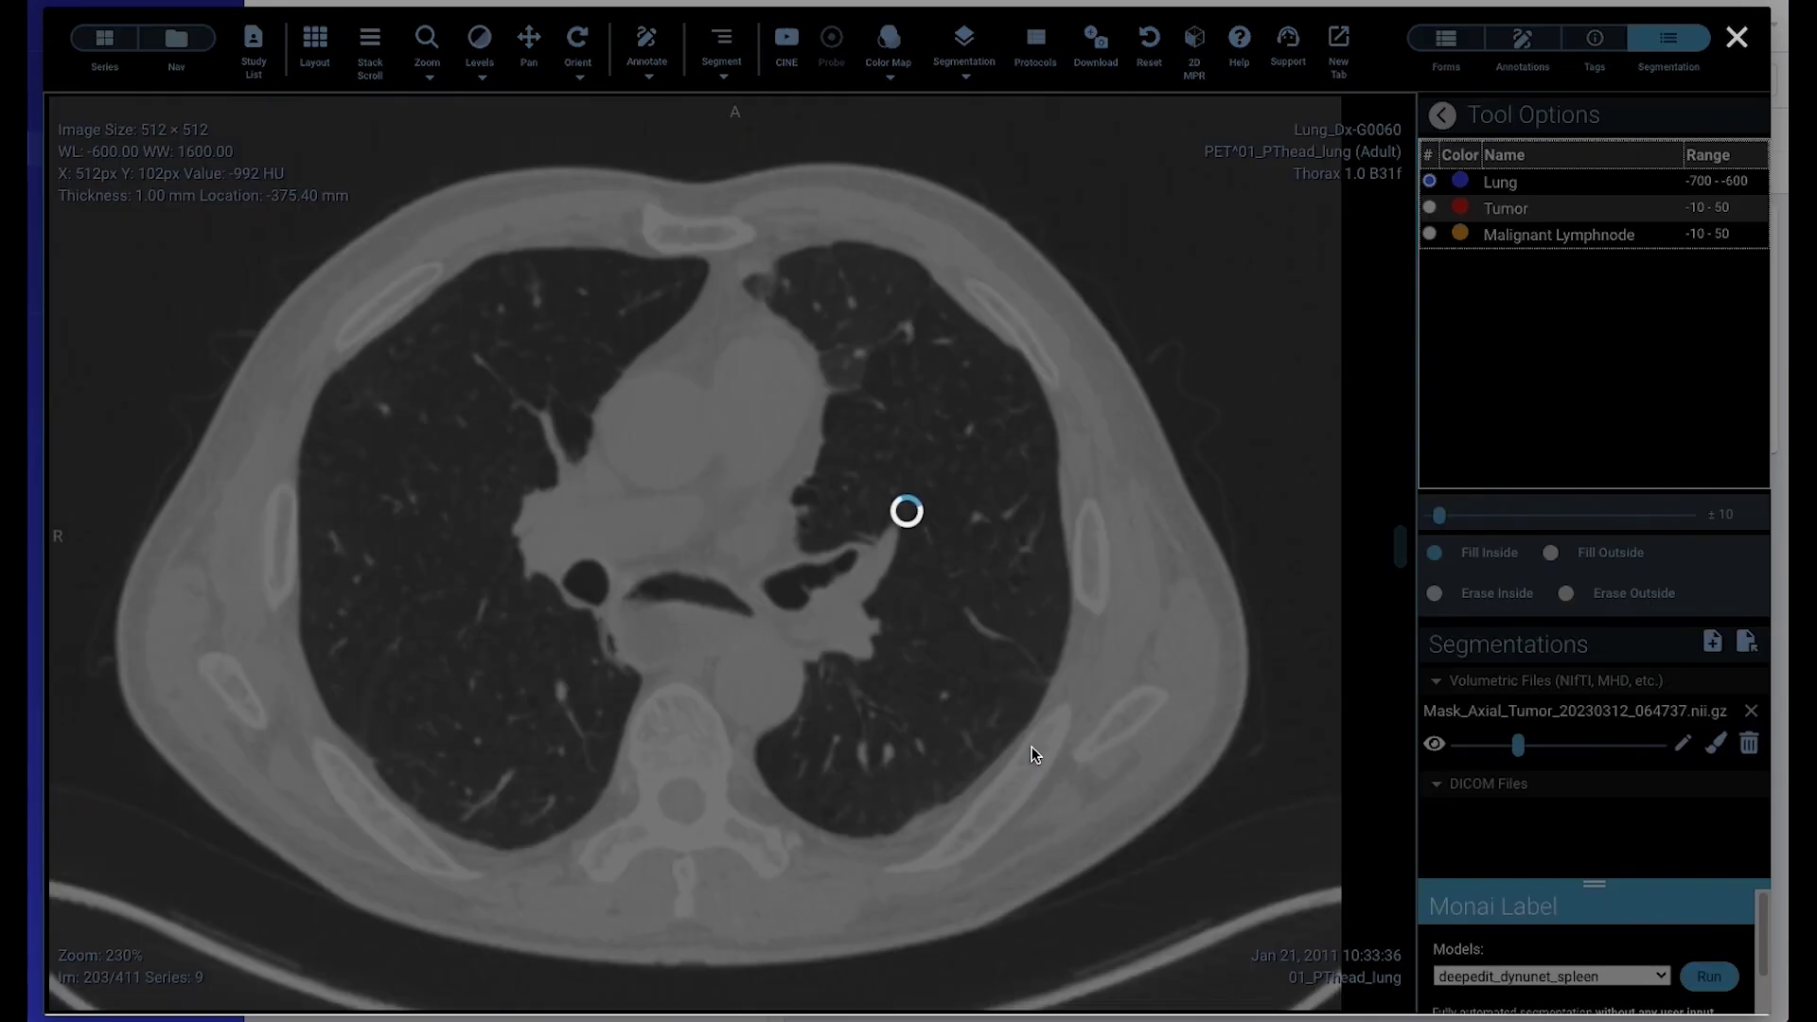
pyautogui.moveTo(1396, 492); pyautogui.dragTo(1379, 414)
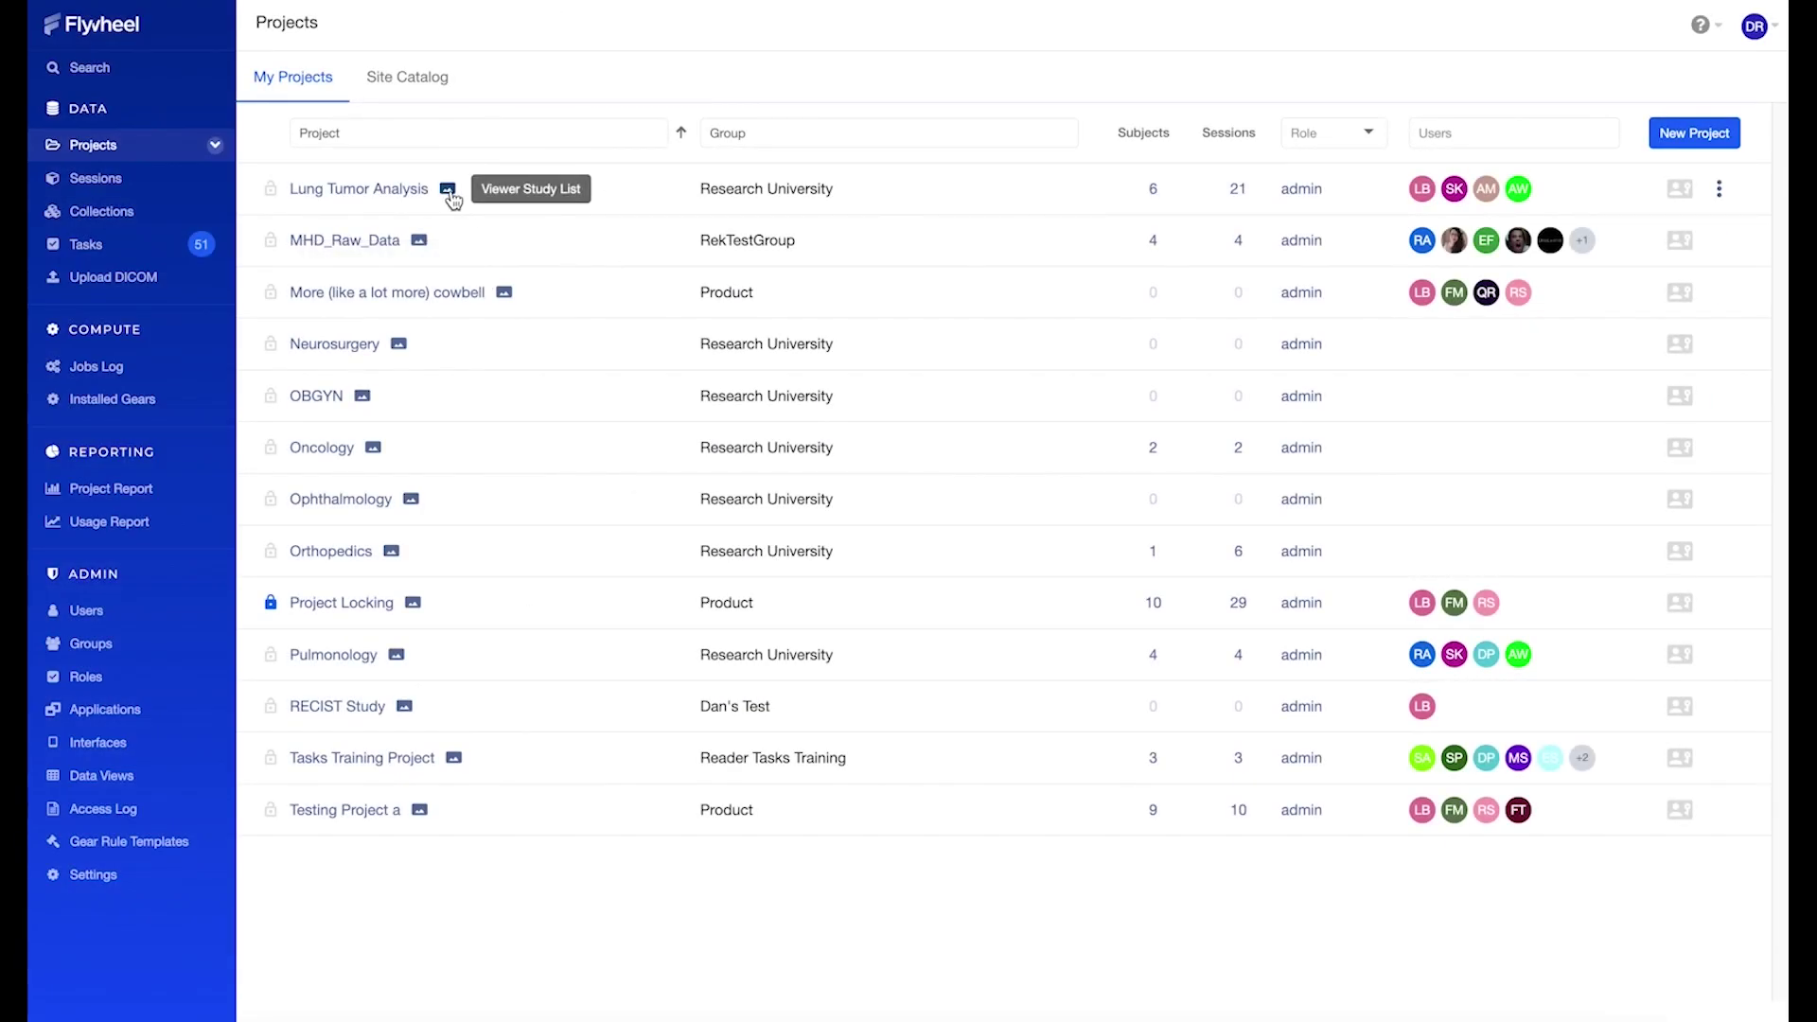
# Open the Lung Tumor Analysis study list and load a Pre-Op chest CT with its RECIST form.
pyautogui.click(449, 190)
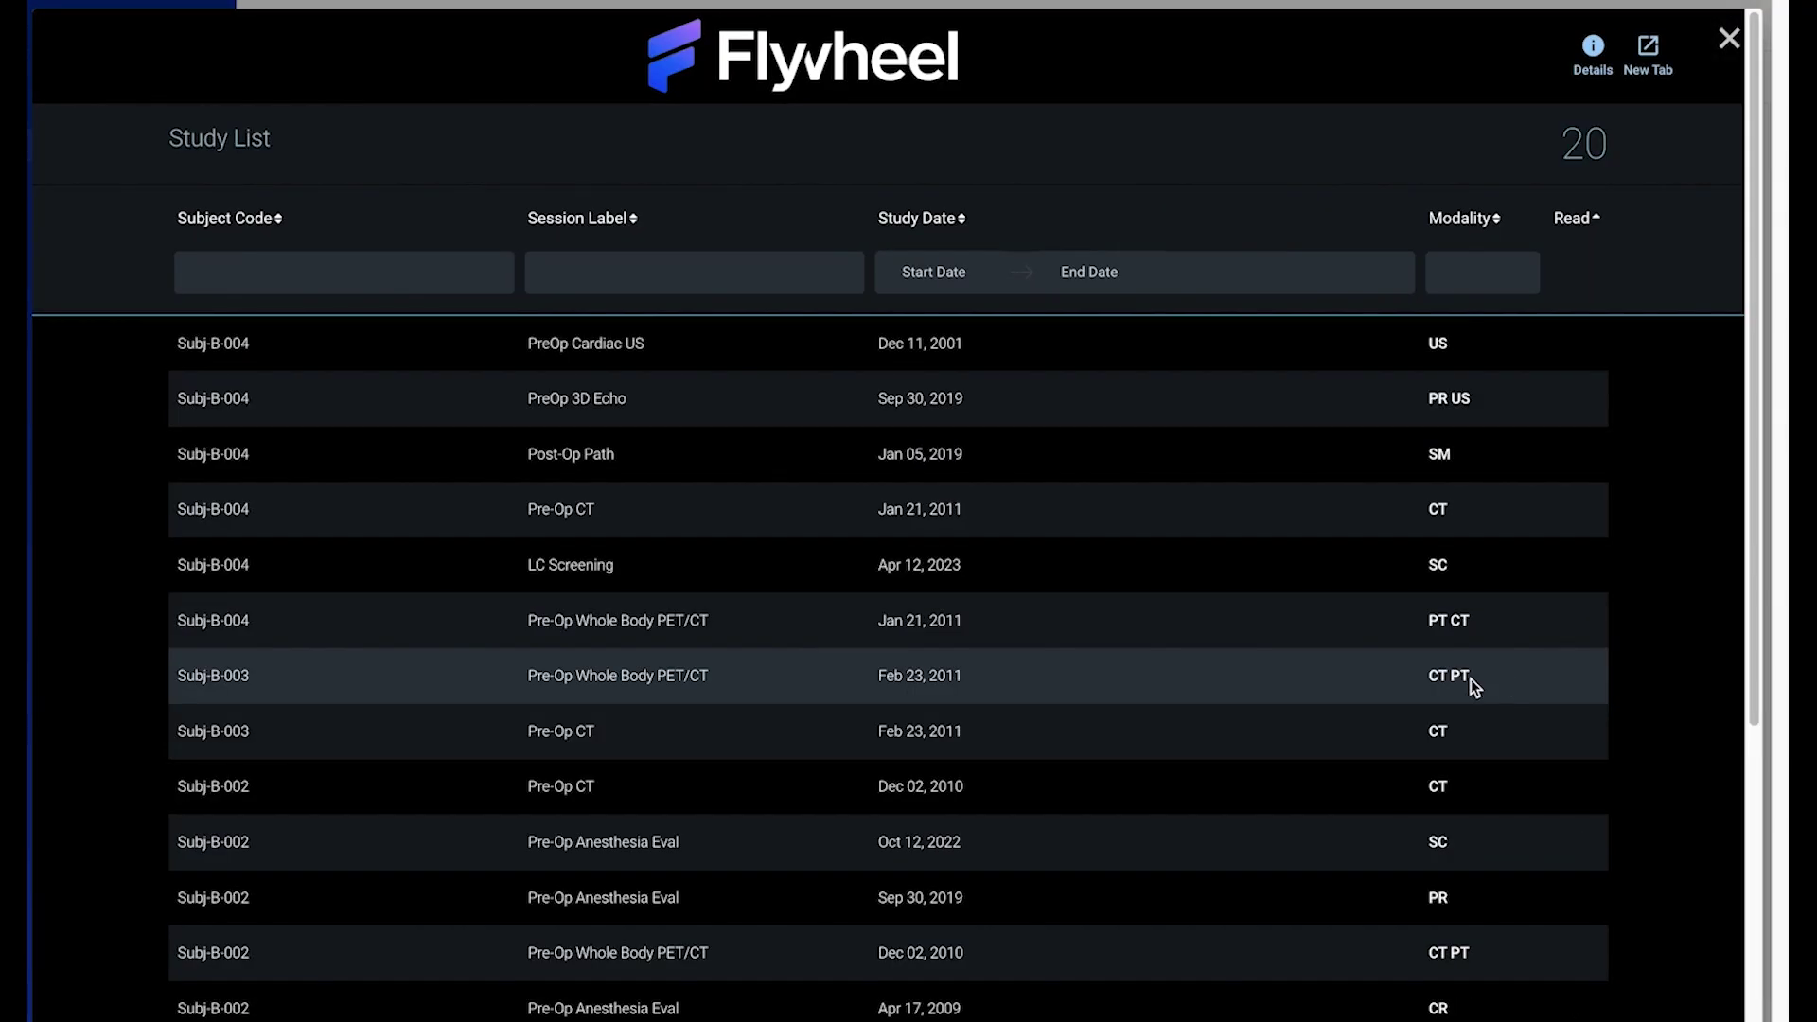
pyautogui.scroll(-1, 1382, 677)
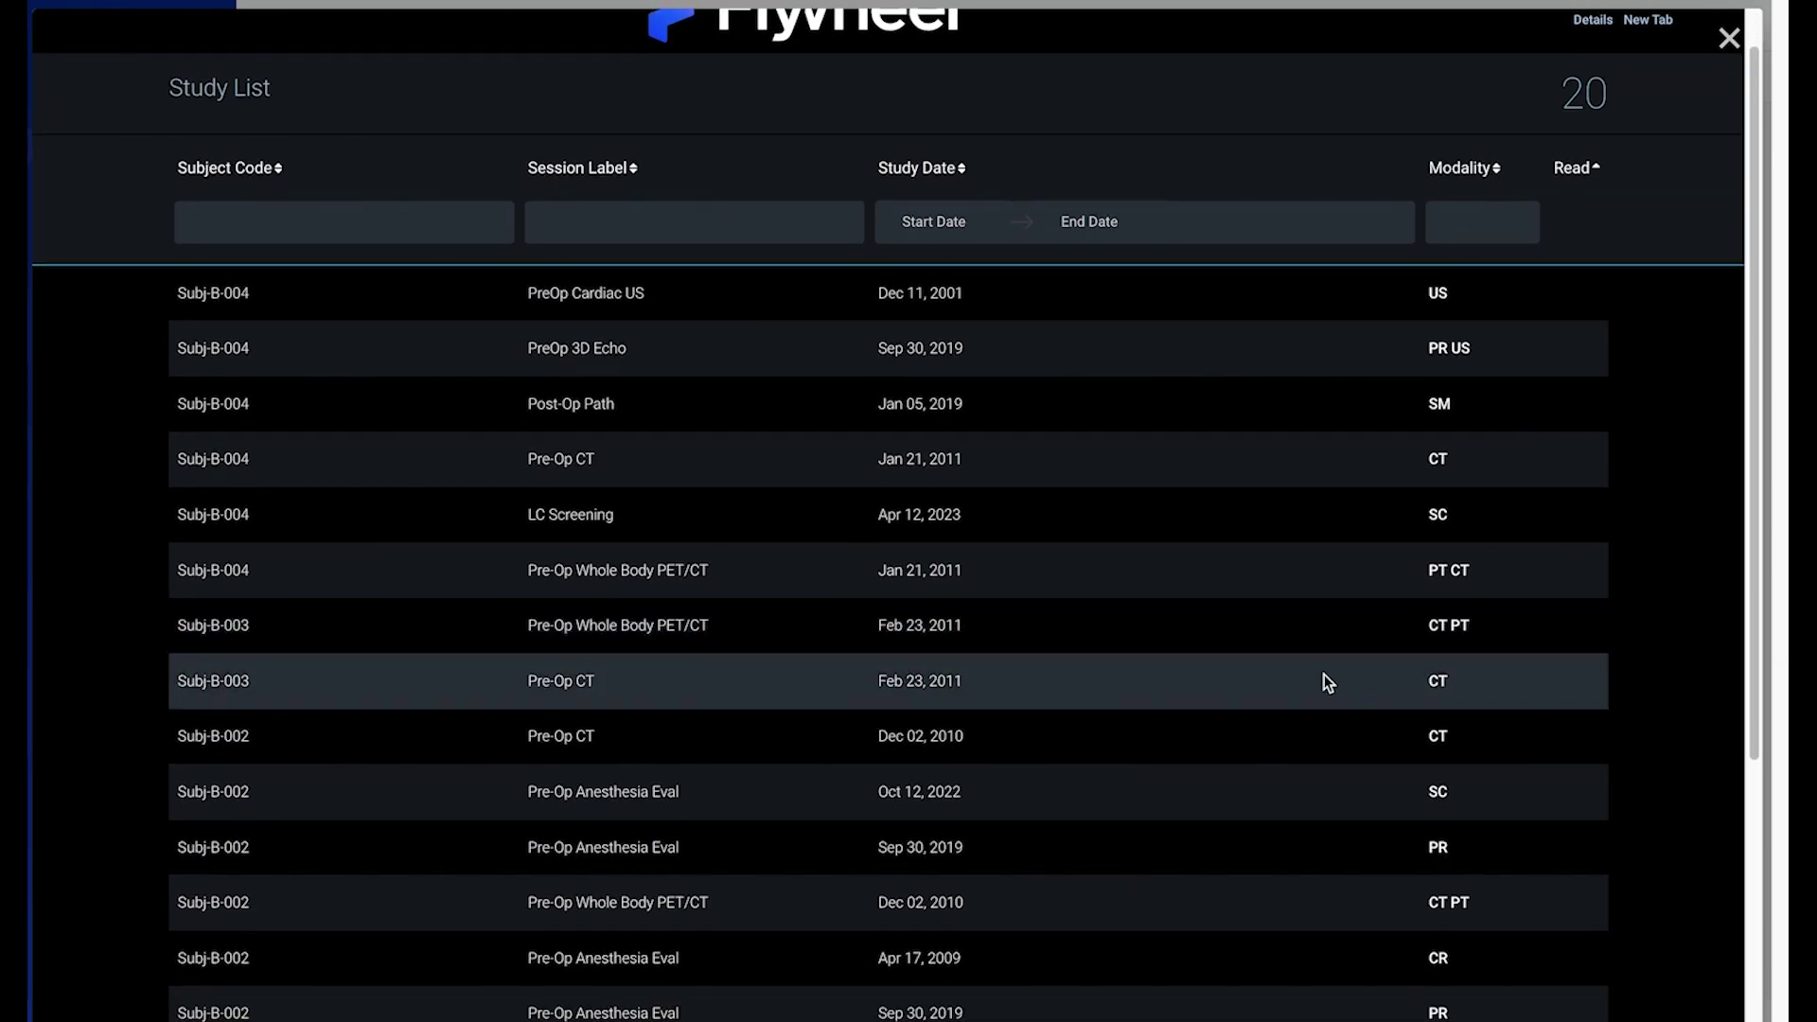
pyautogui.click(1193, 583)
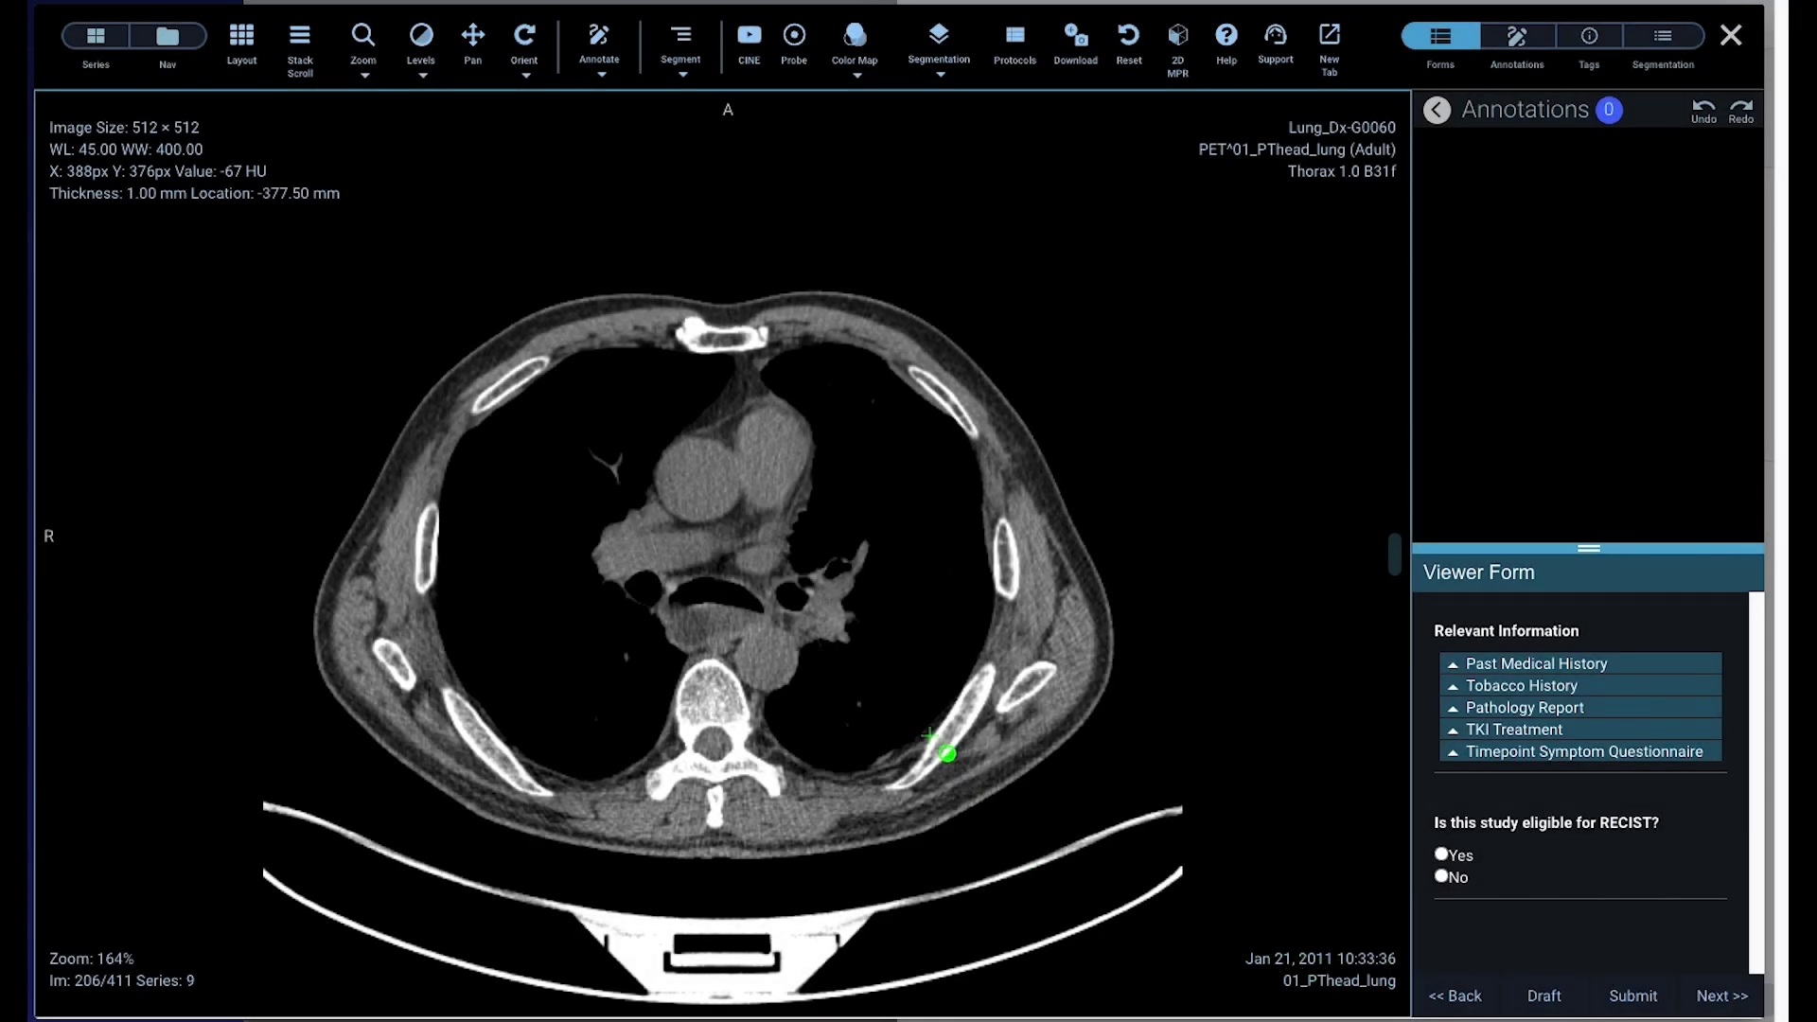
# Apply the lung window, enlarge the reading form, and review past medical and tobacco history.
pyautogui.press('2')
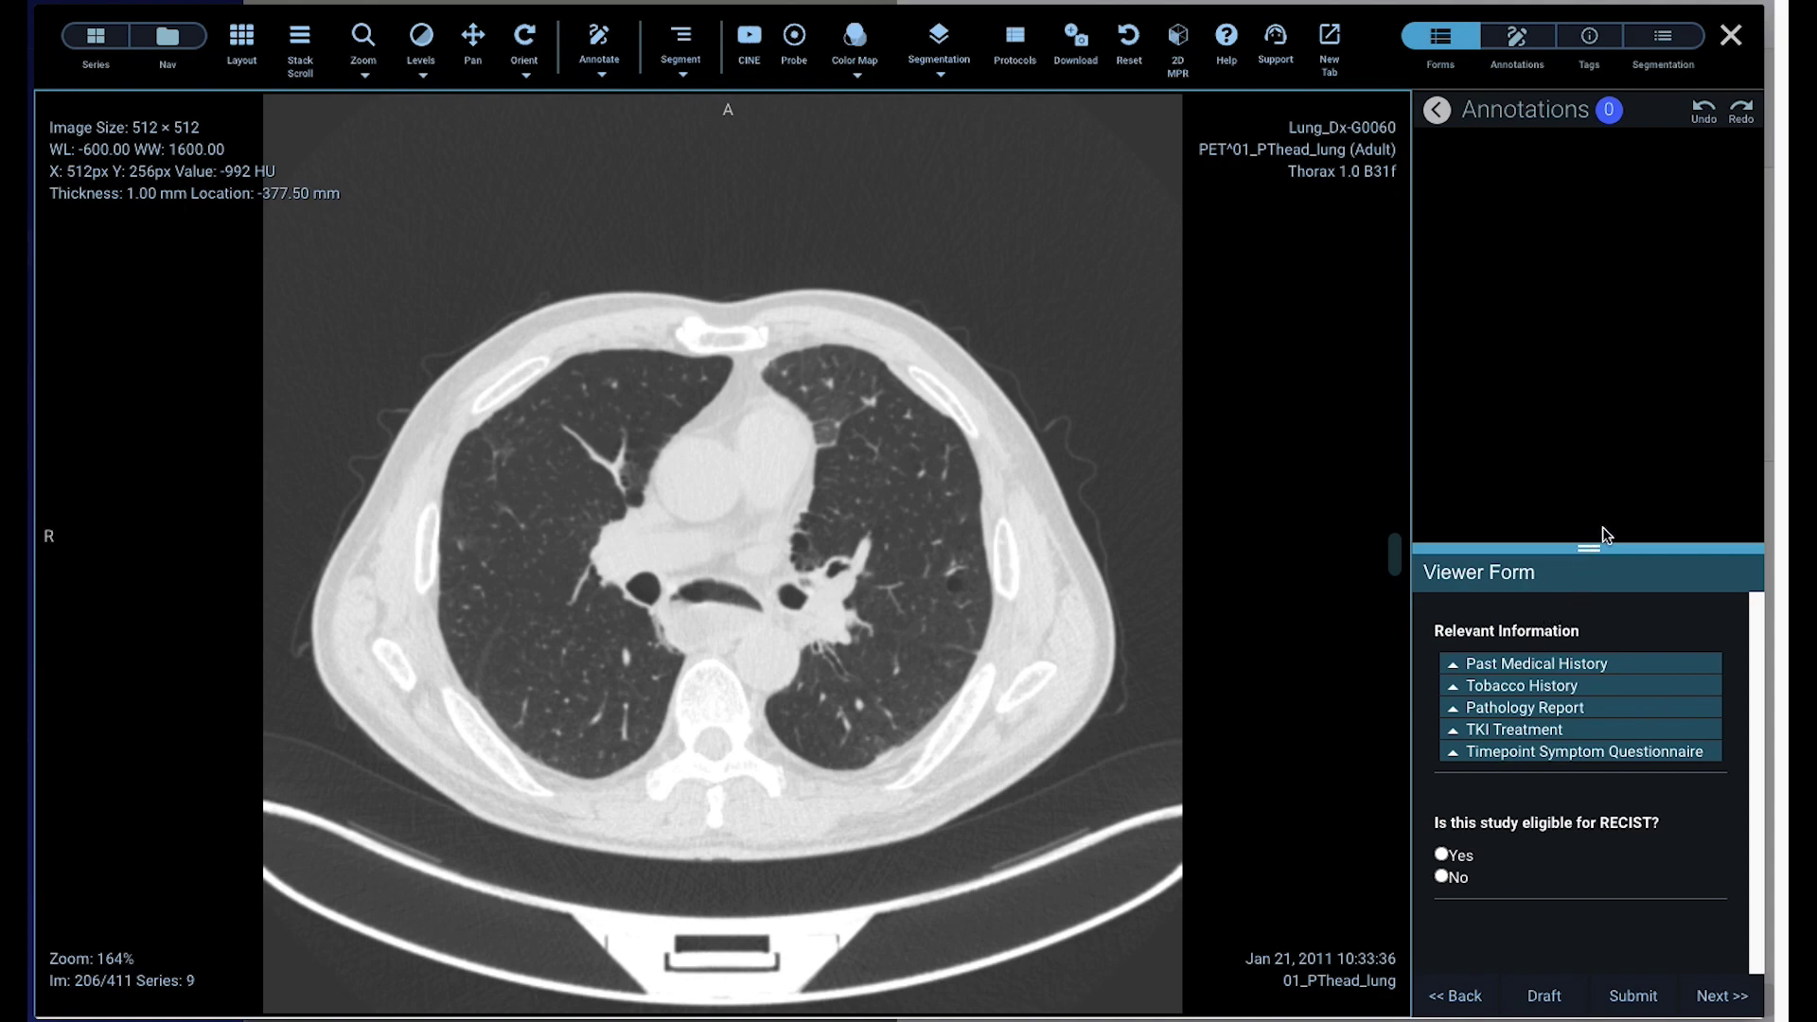
pyautogui.moveTo(1605, 546); pyautogui.dragTo(1599, 140)
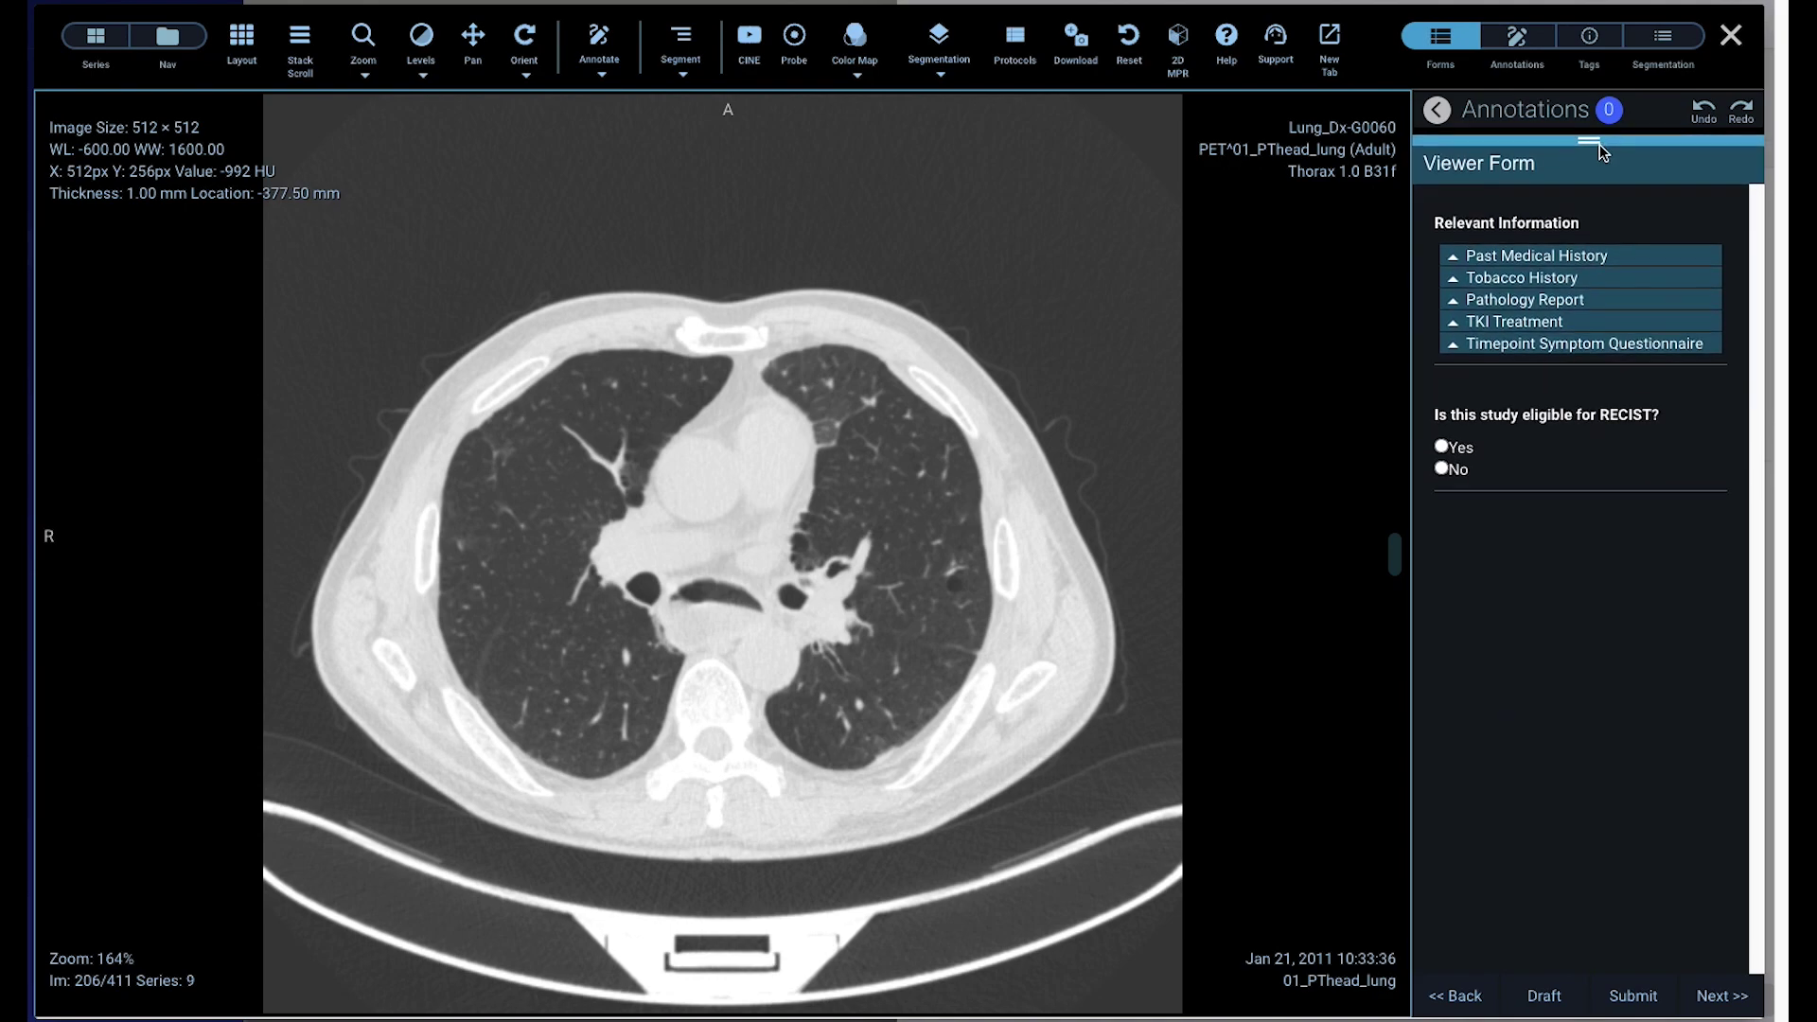
pyautogui.click(1437, 111)
pyautogui.click(1111, 255)
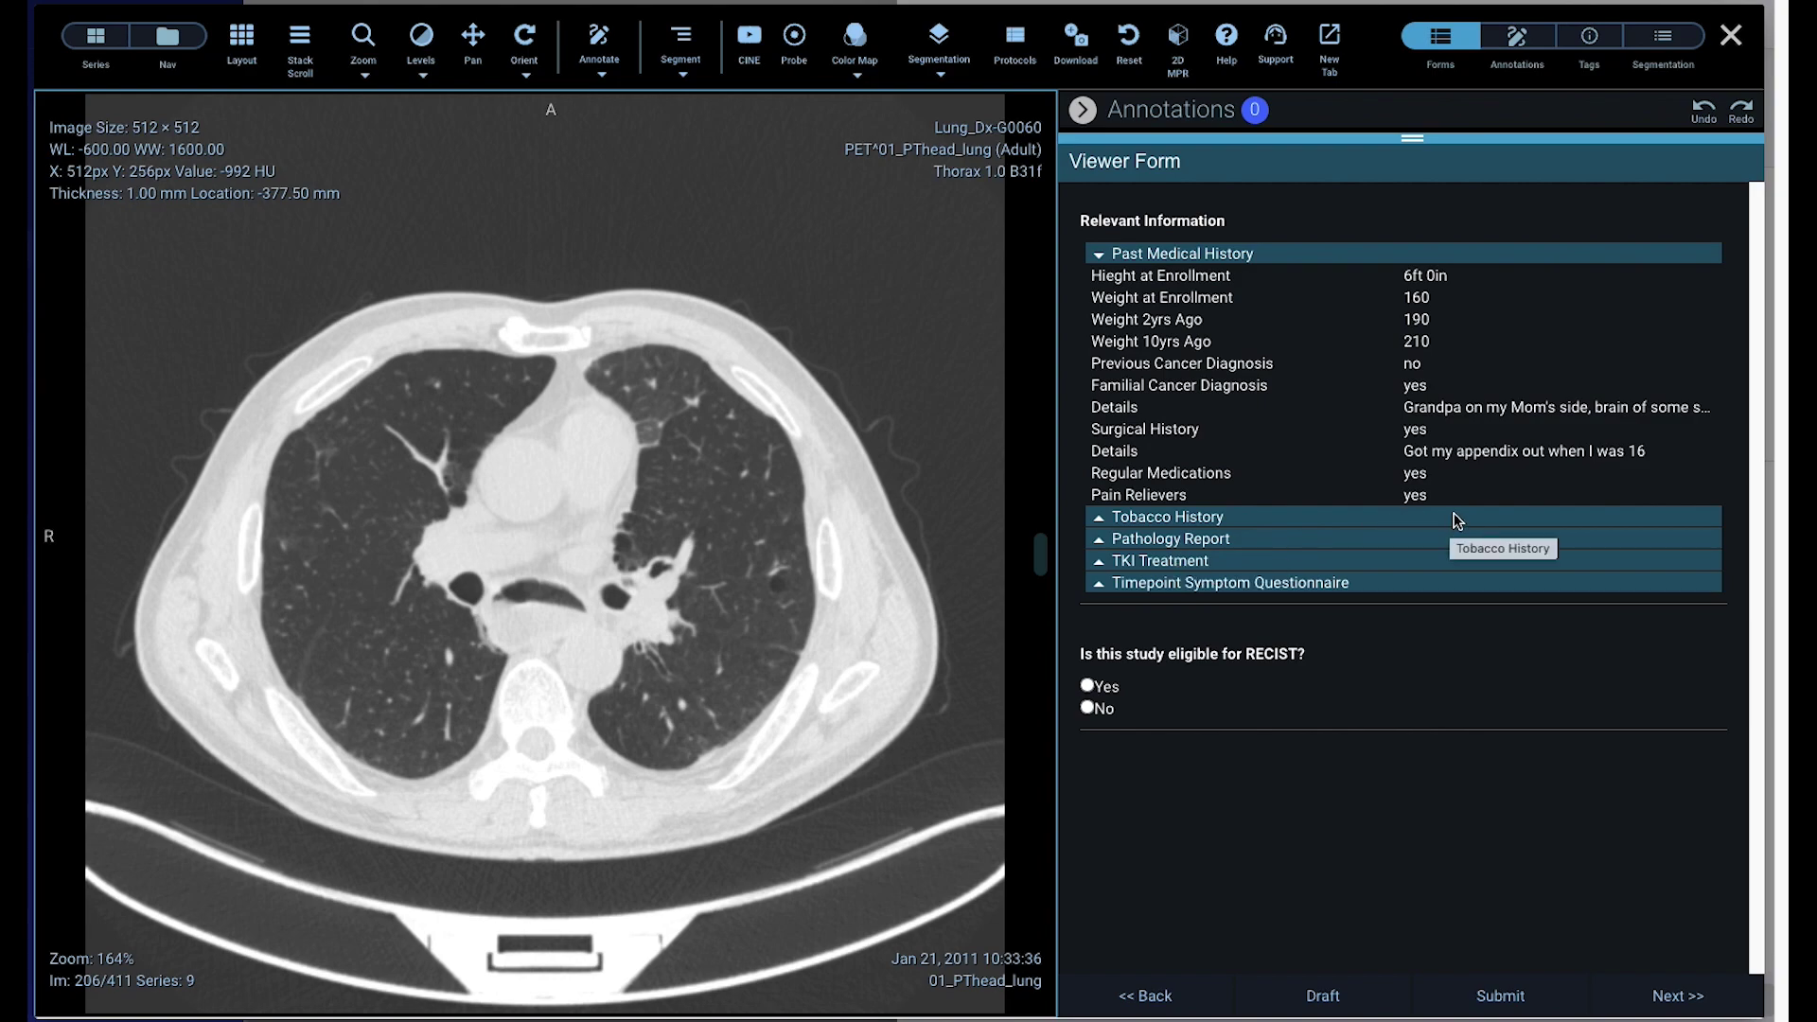
pyautogui.click(1106, 254)
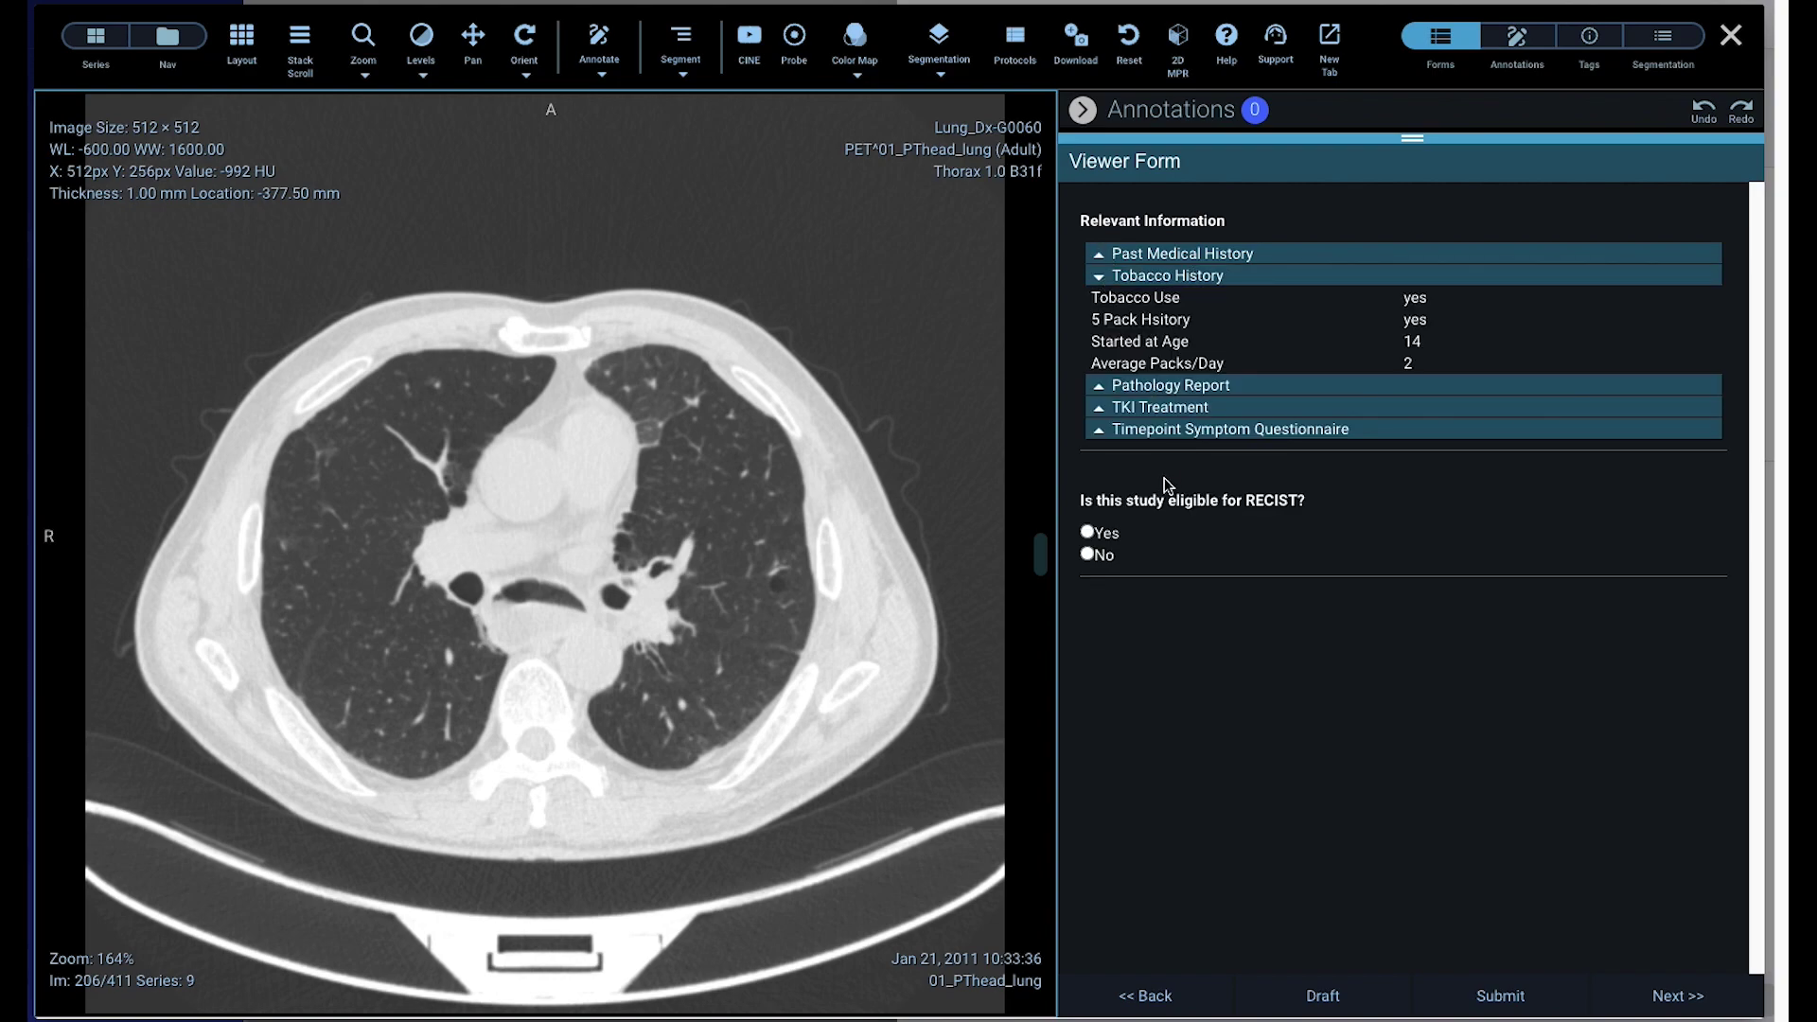
# Review the pathology findings, biomarkers, TKI treatment and symptom questionnaire answers.
pyautogui.click(1102, 276)
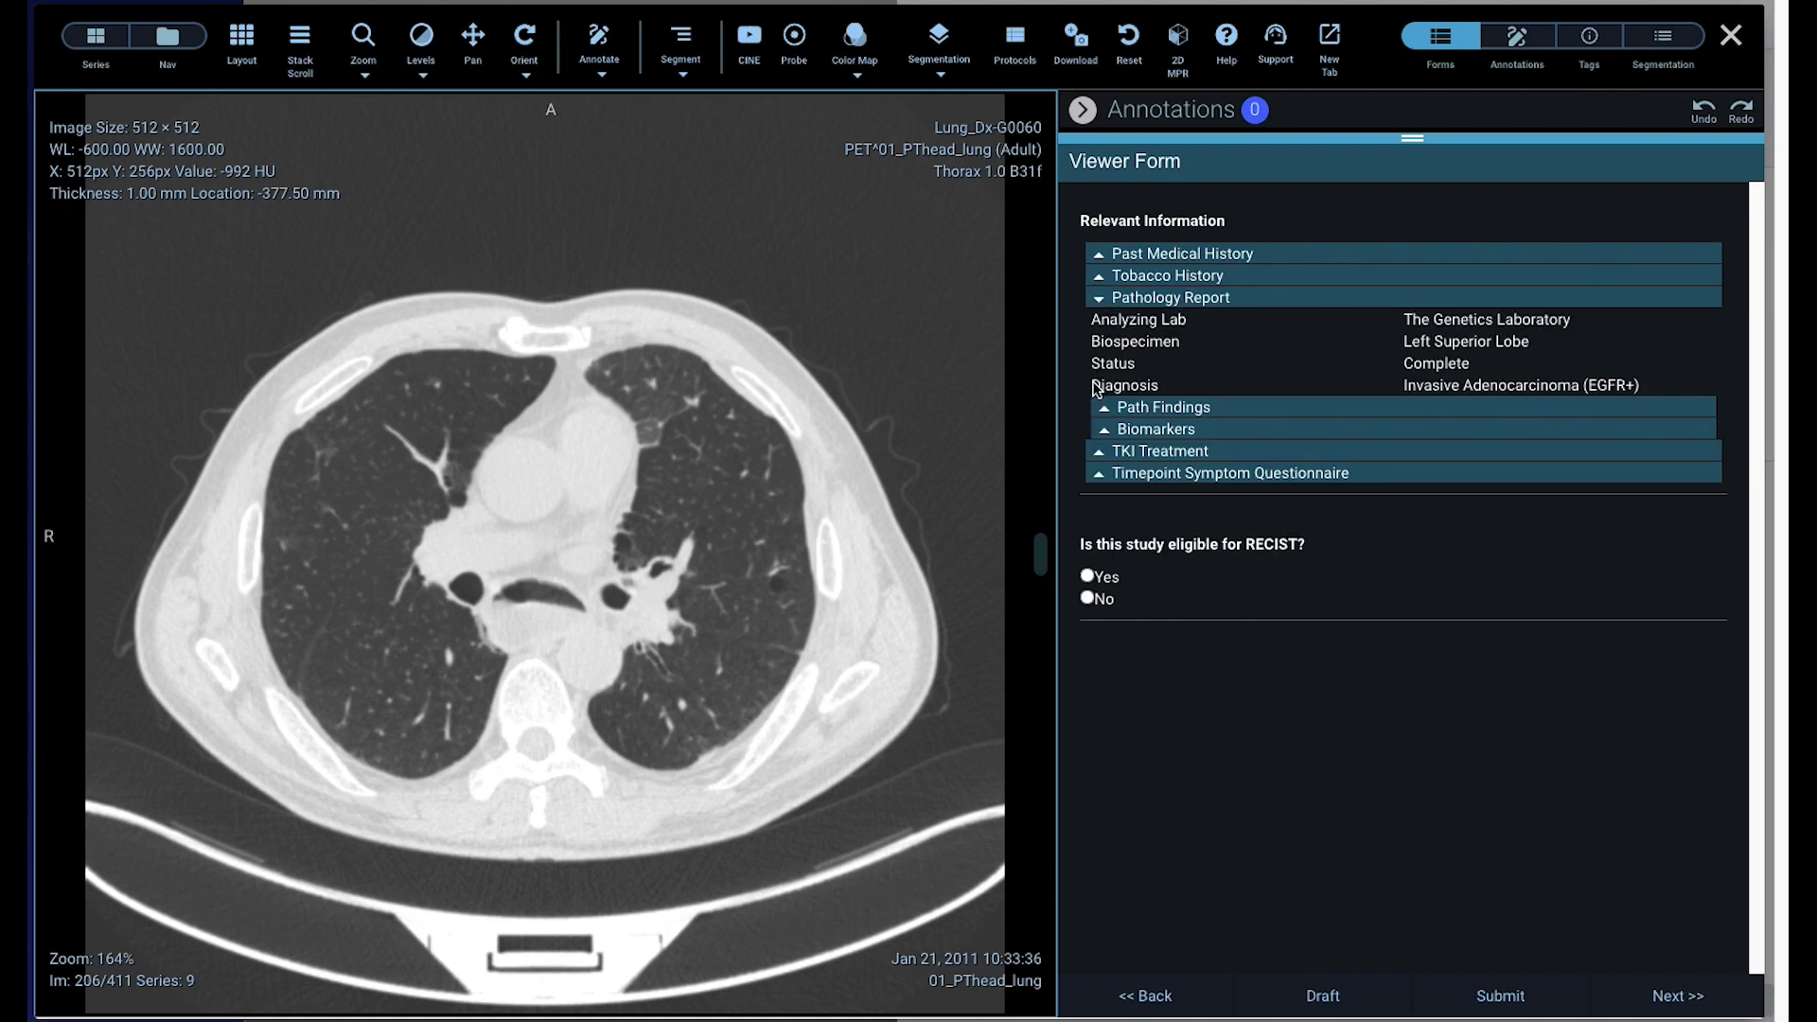
pyautogui.click(1104, 411)
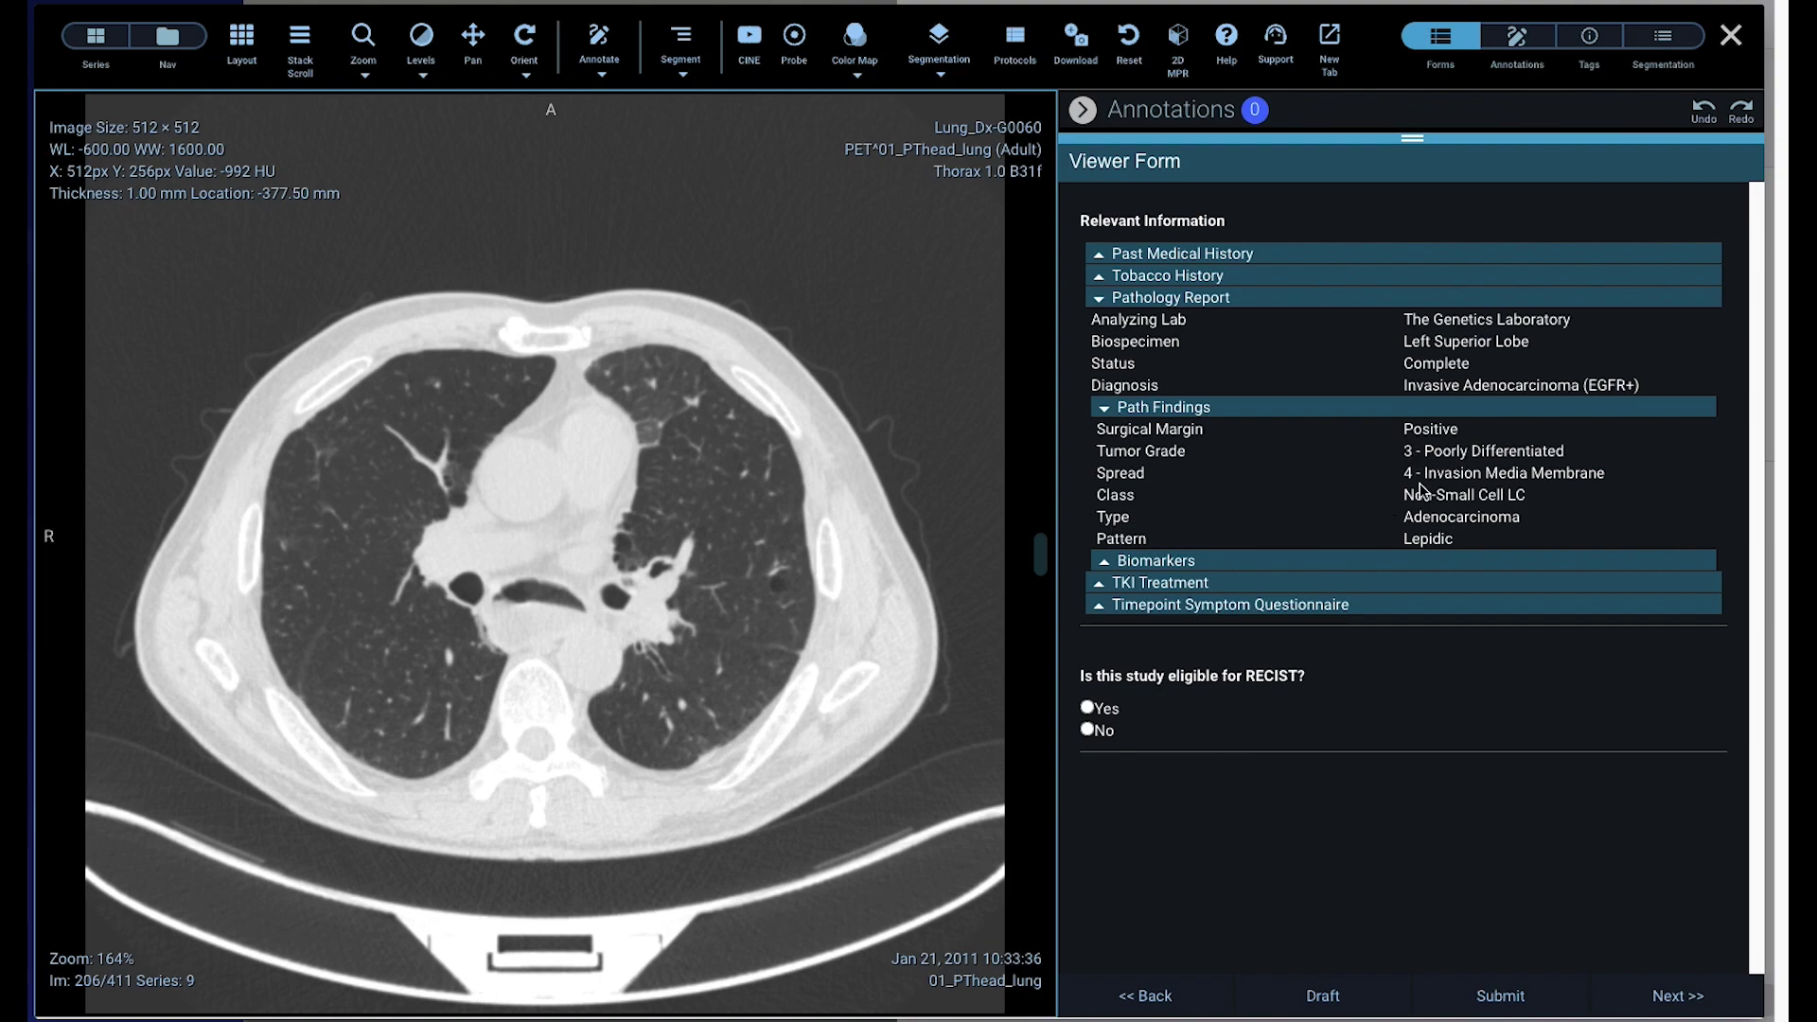
pyautogui.click(1107, 562)
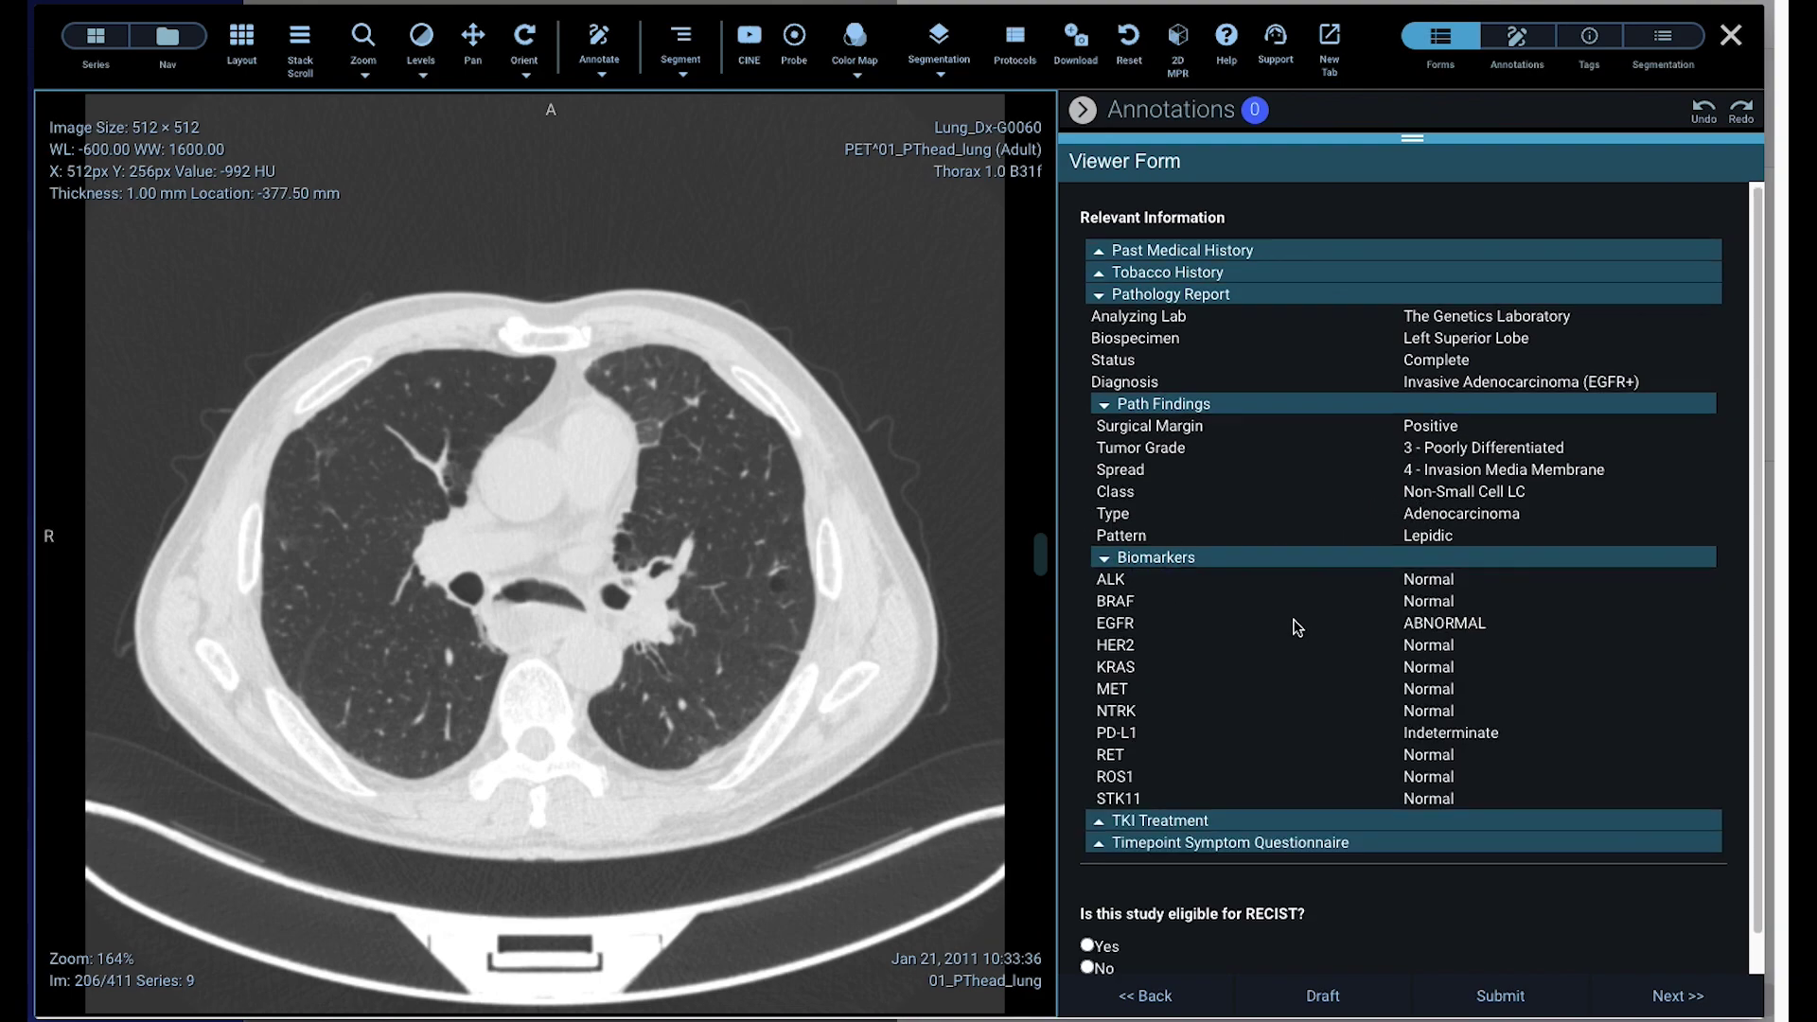
pyautogui.scroll(-1, 1179, 688)
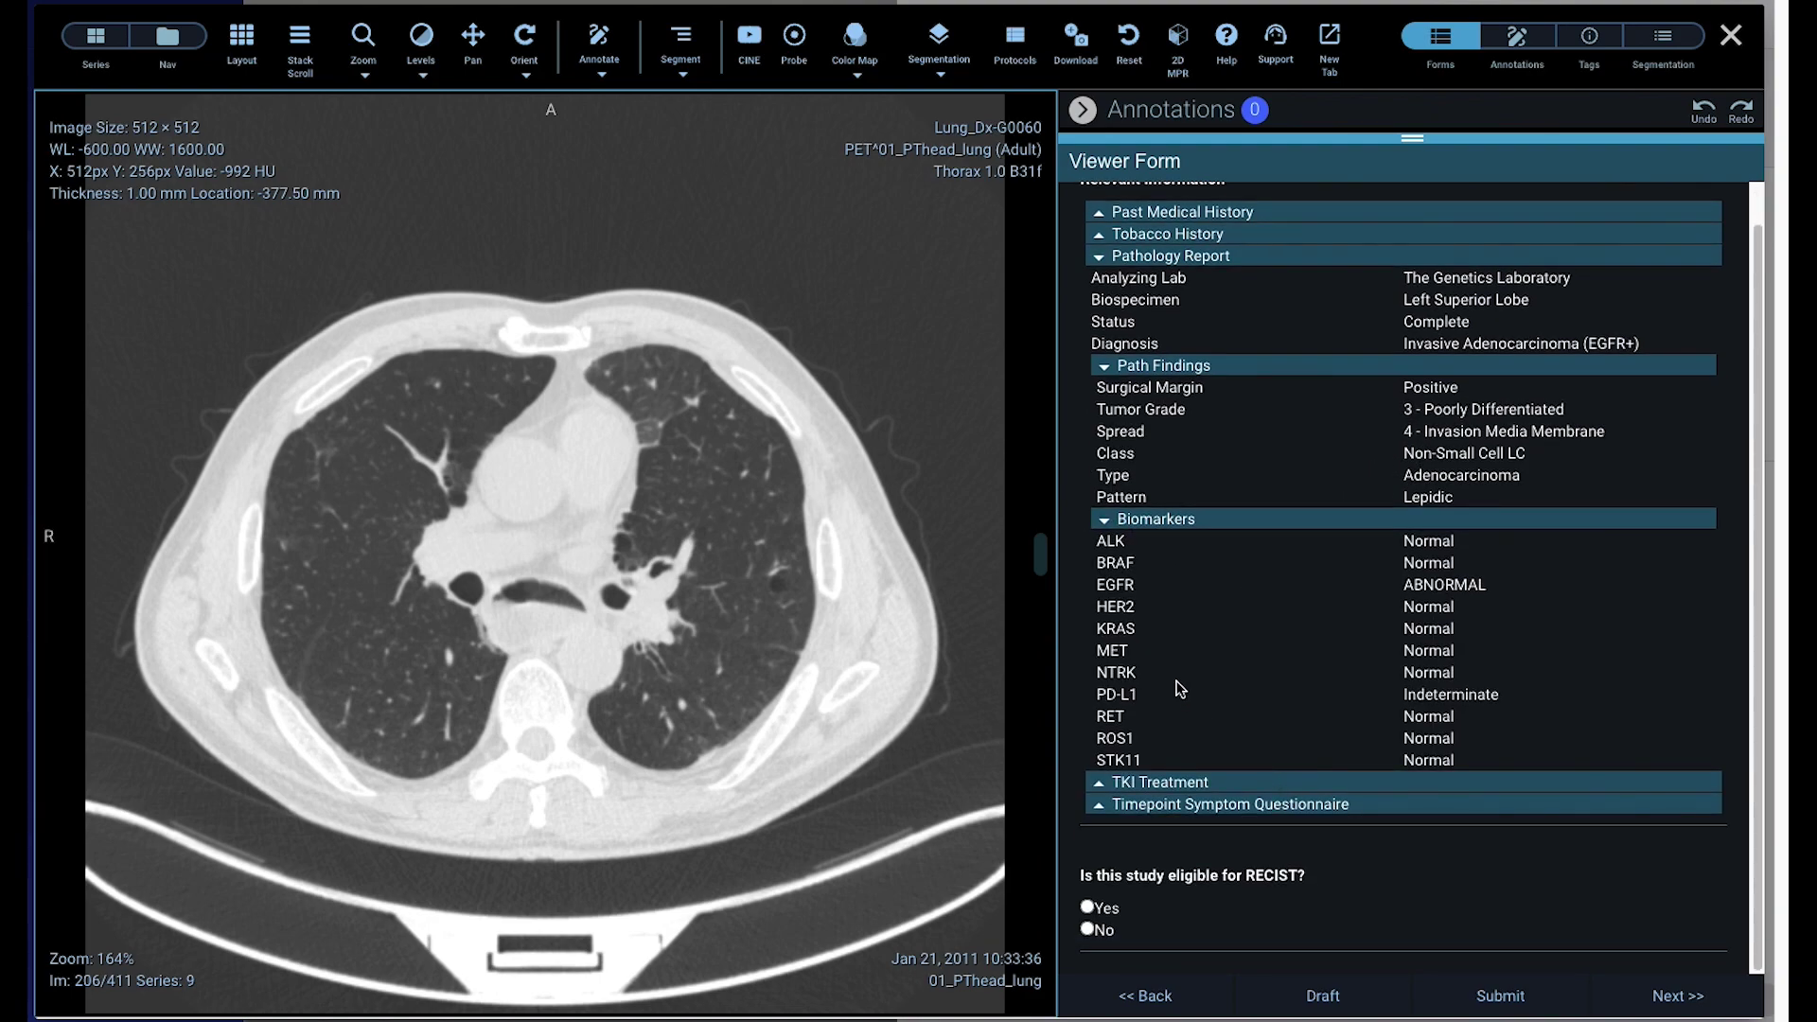
pyautogui.click(1098, 257)
pyautogui.click(1101, 320)
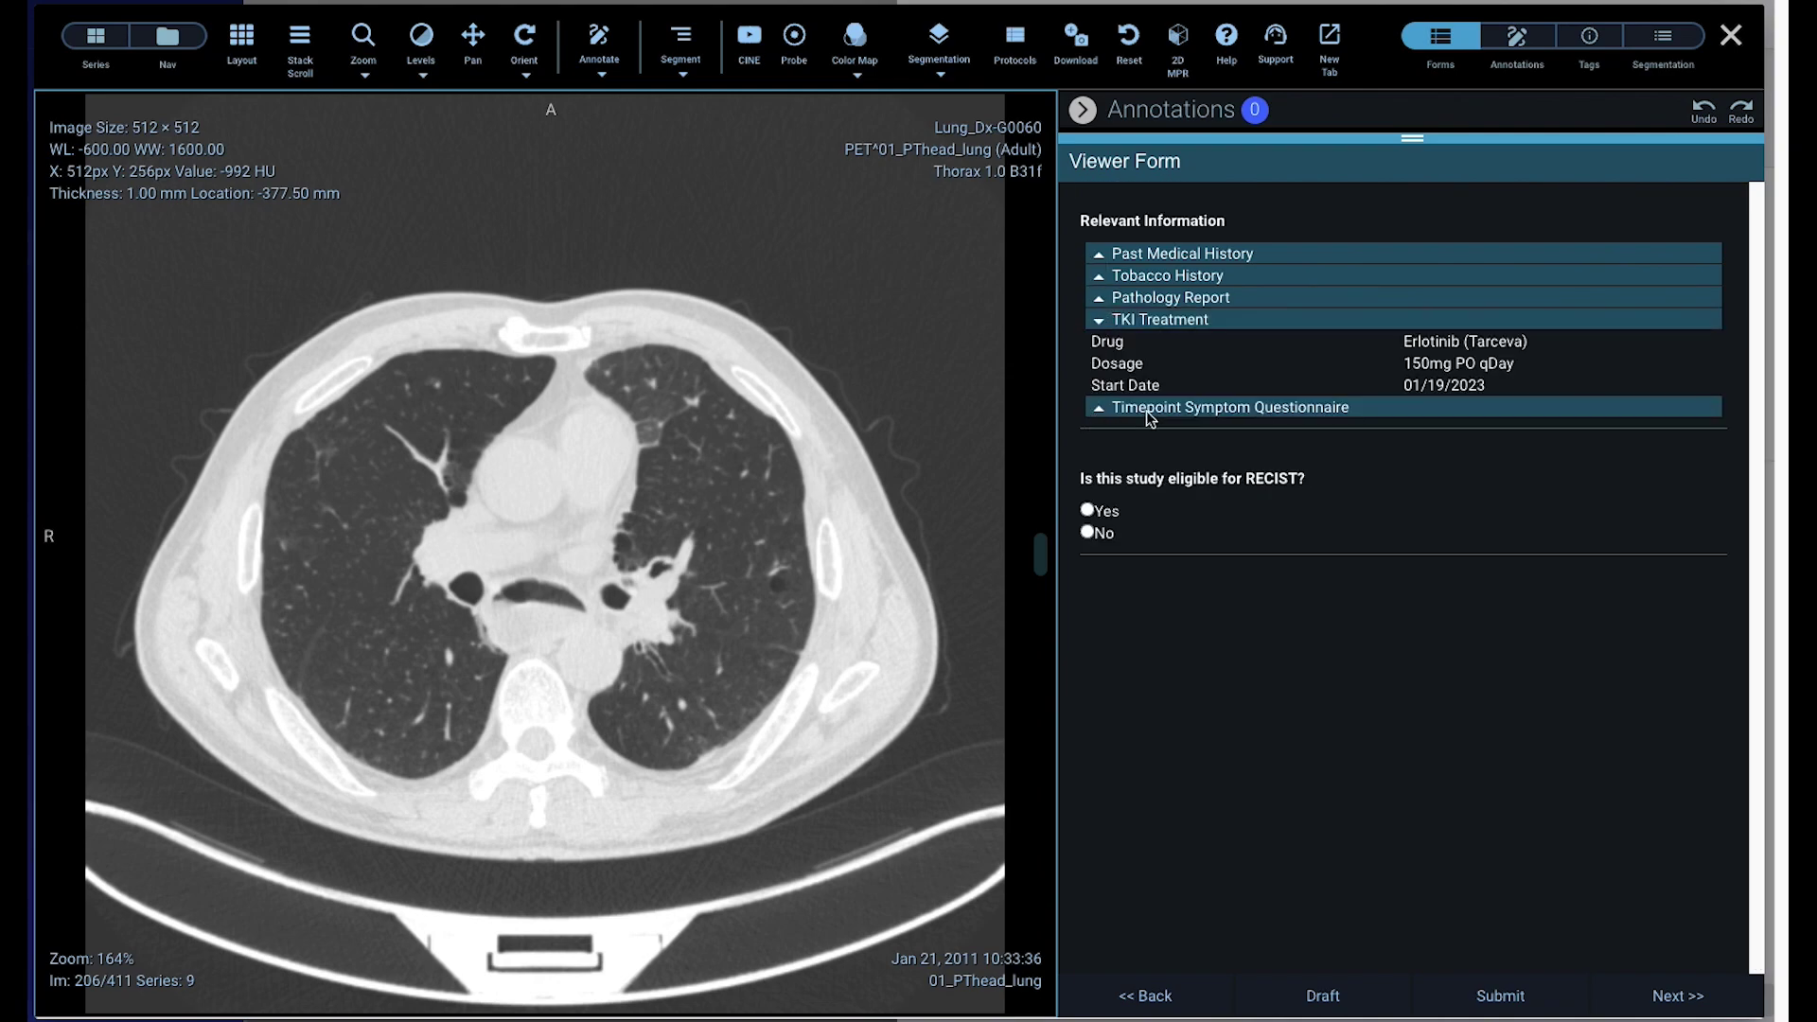
pyautogui.click(1100, 320)
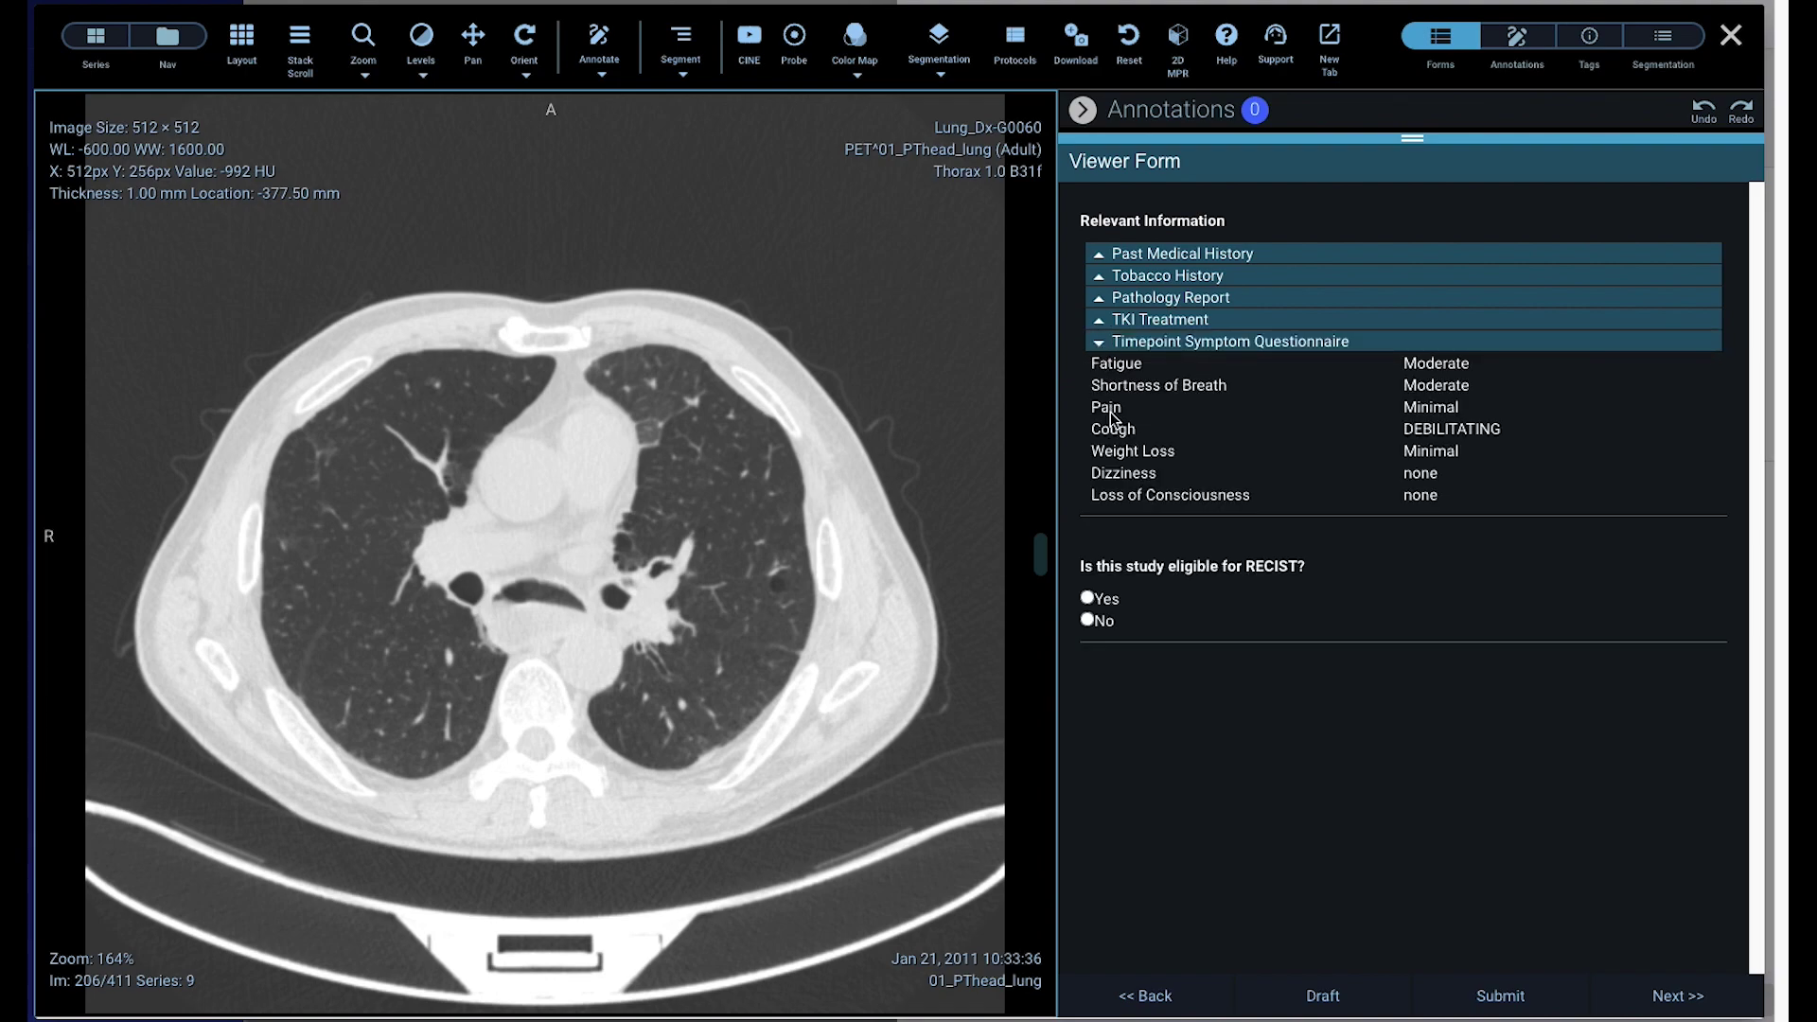
pyautogui.click(1103, 341)
# Mark the study RECIST-eligible with target lesions present.
pyautogui.click(1081, 110)
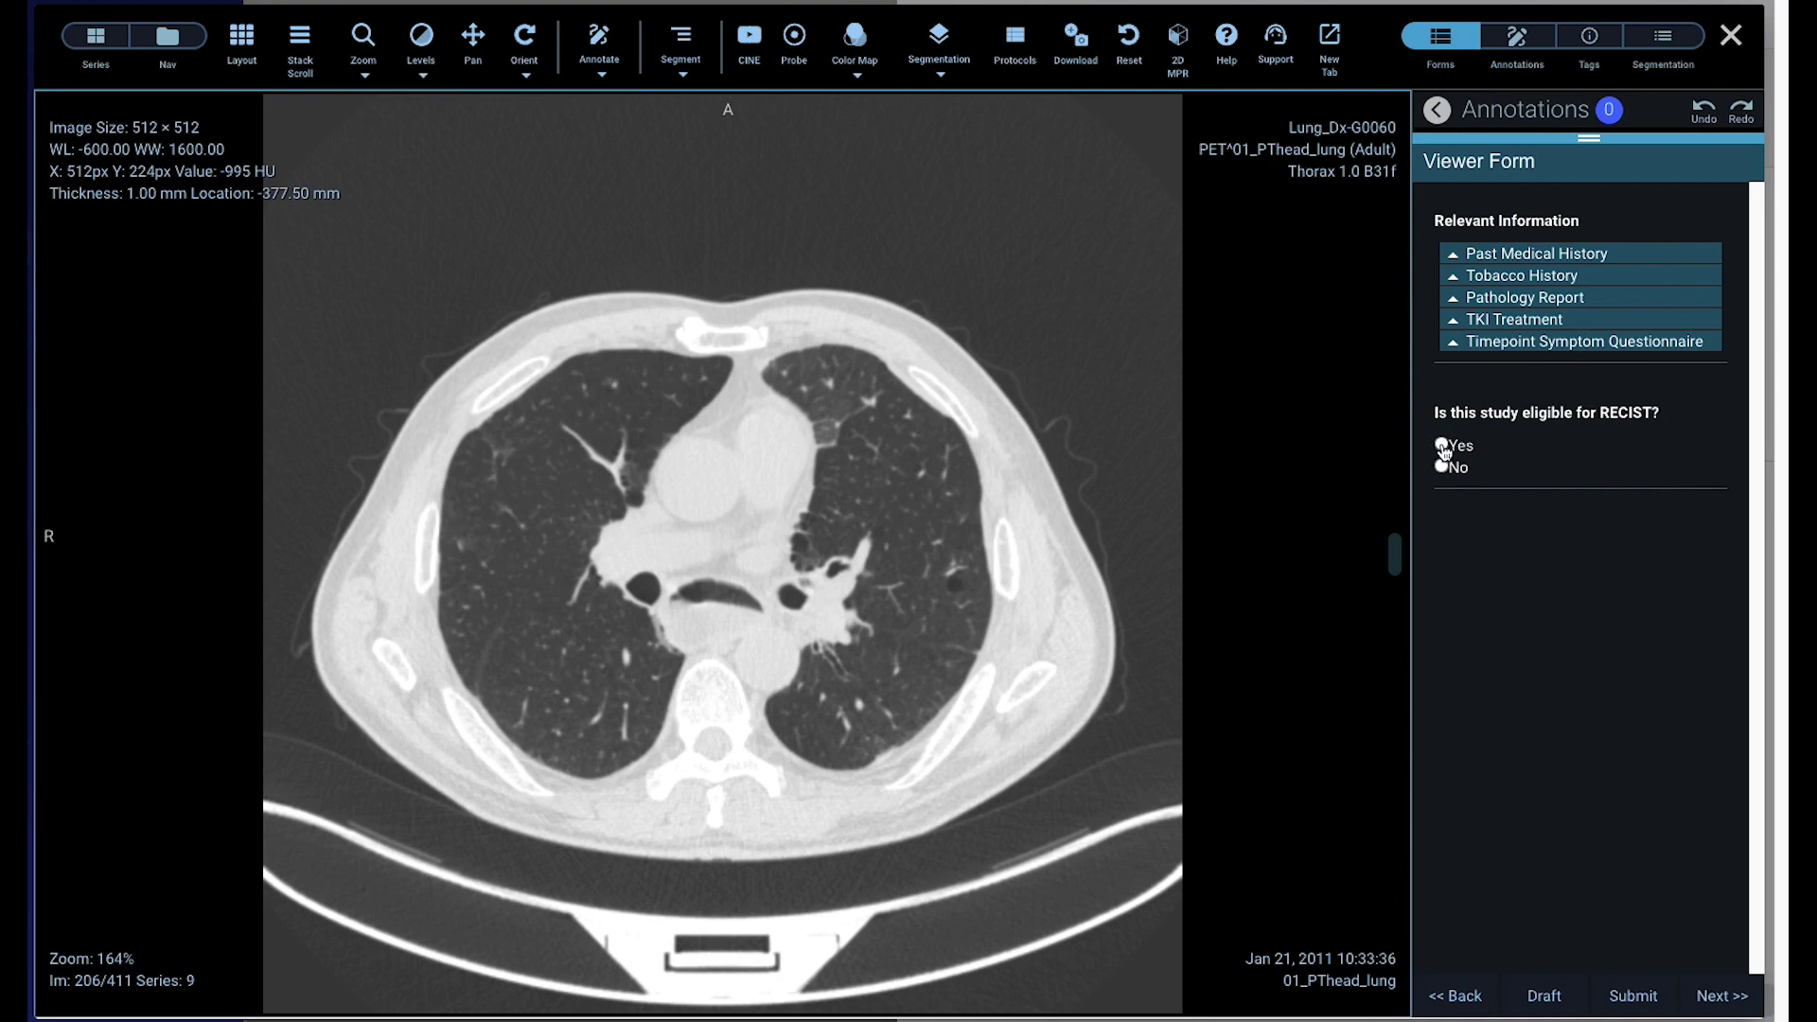
pyautogui.click(1443, 444)
pyautogui.scroll(-4, 1397, 577)
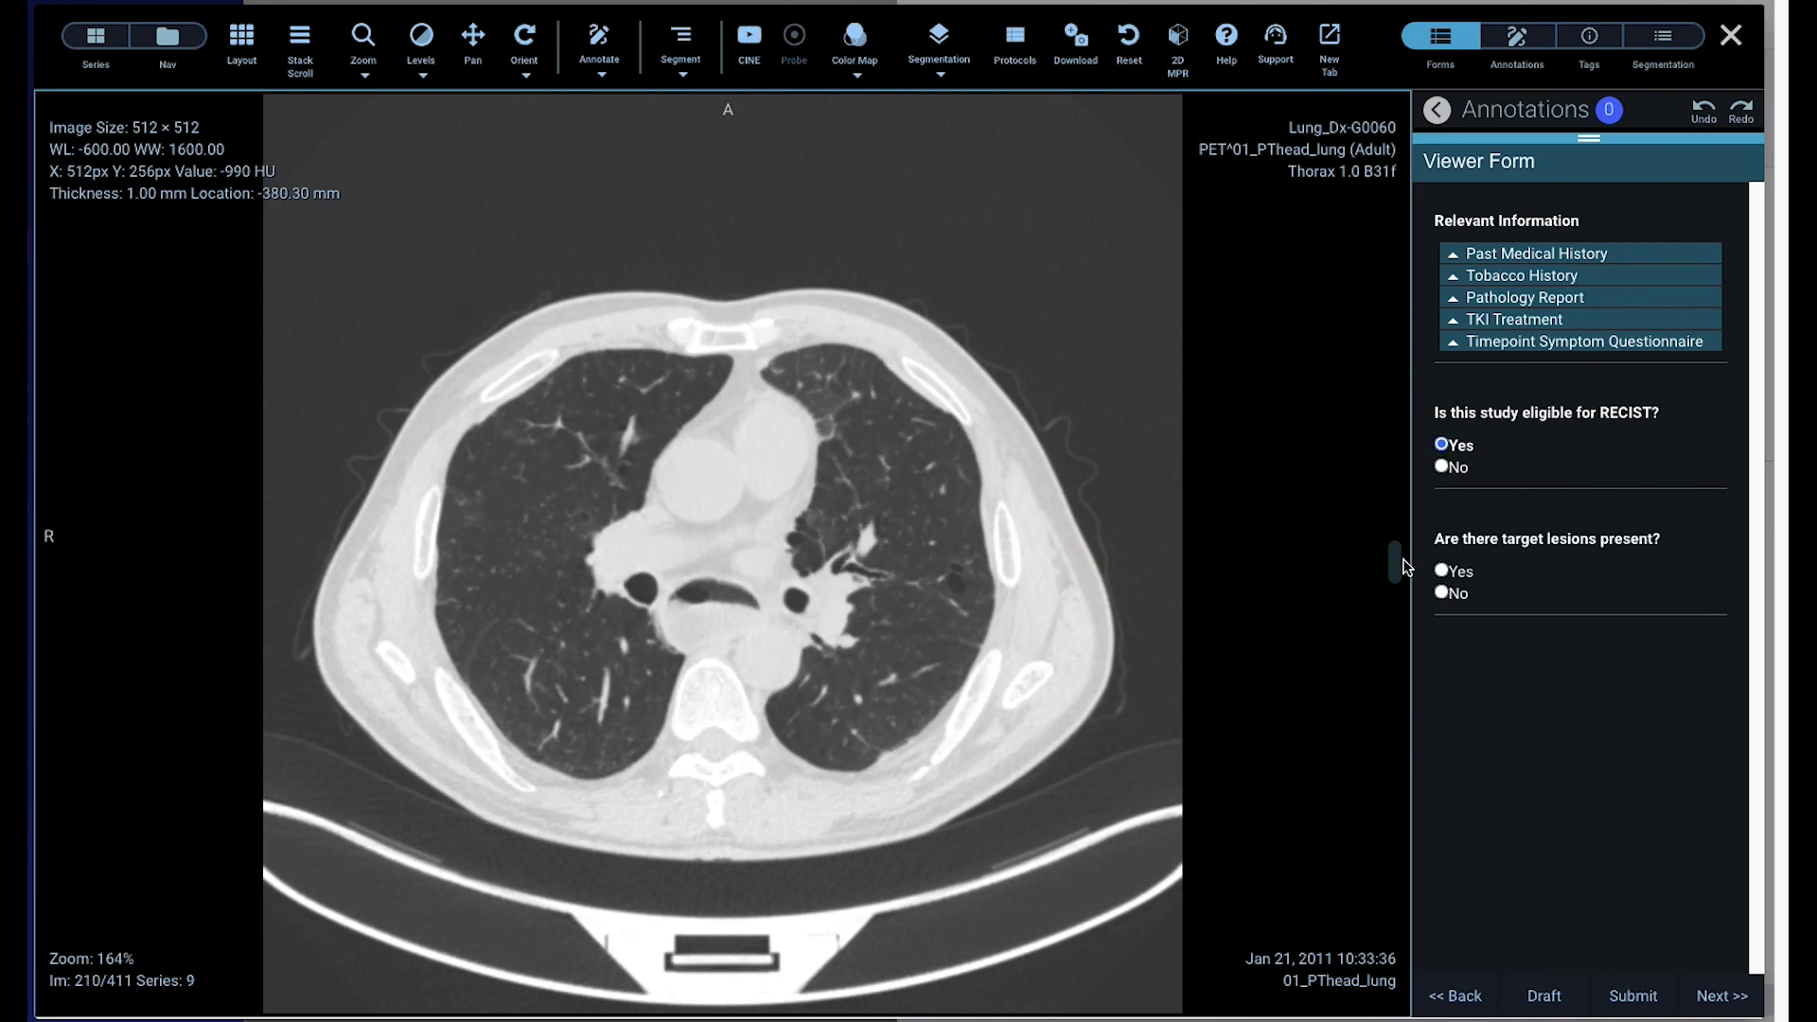
pyautogui.moveTo(1396, 564)
pyautogui.mouseDown()
pyautogui.moveTo(1396, 615)
pyautogui.moveTo(1426, 413)
pyautogui.mouseUp()
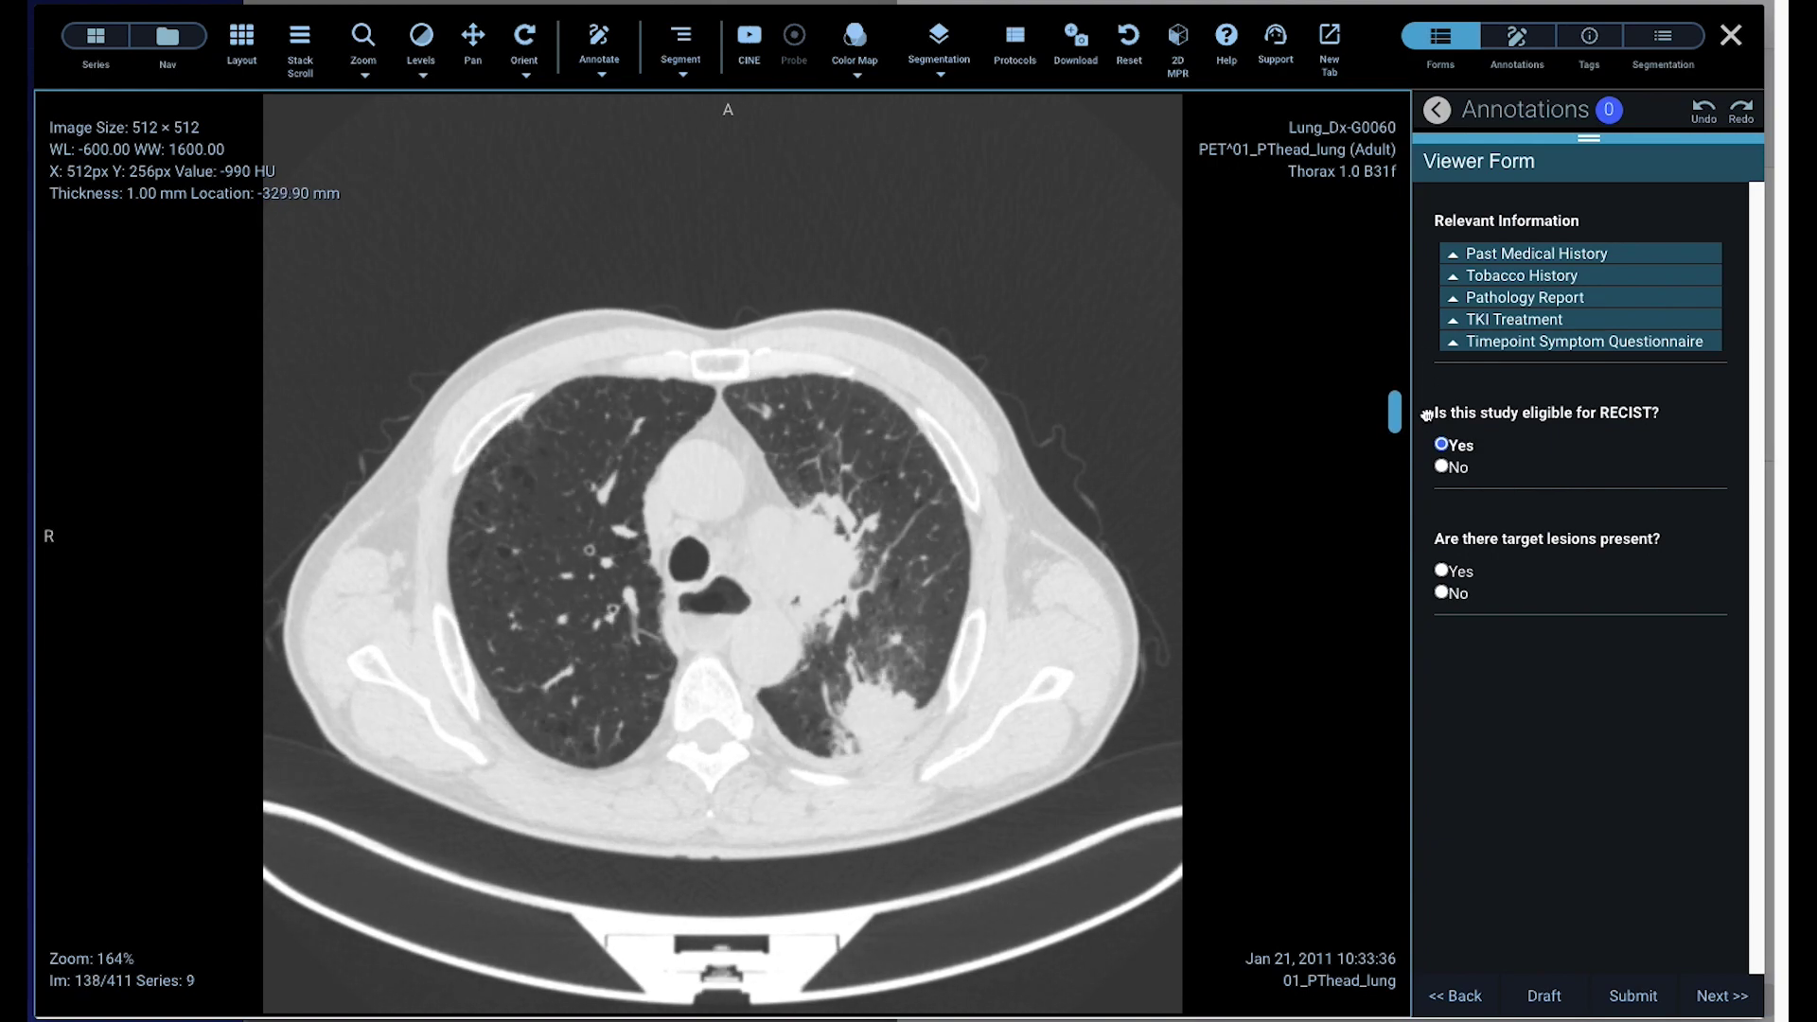
pyautogui.click(1441, 570)
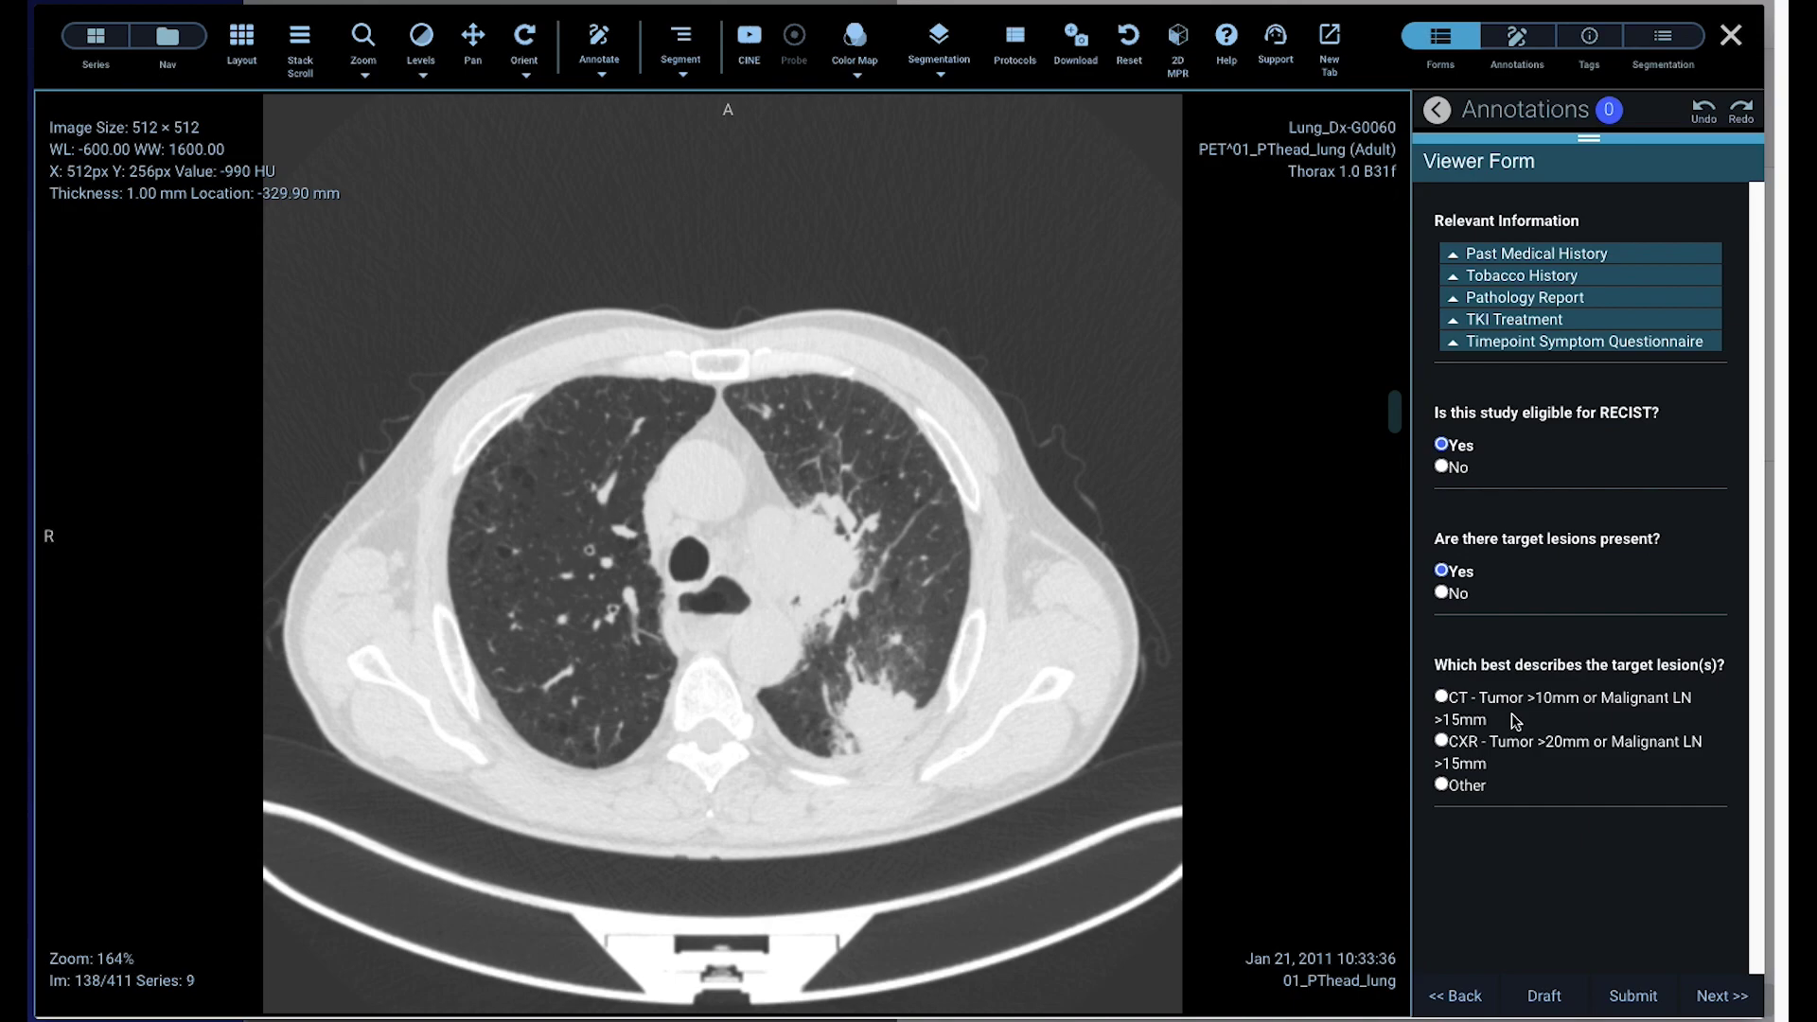
# Choose CT criteria, classify Primary Lesion 1 as Tumor, and measure its long axis.
pyautogui.click(1441, 697)
pyautogui.click(1442, 944)
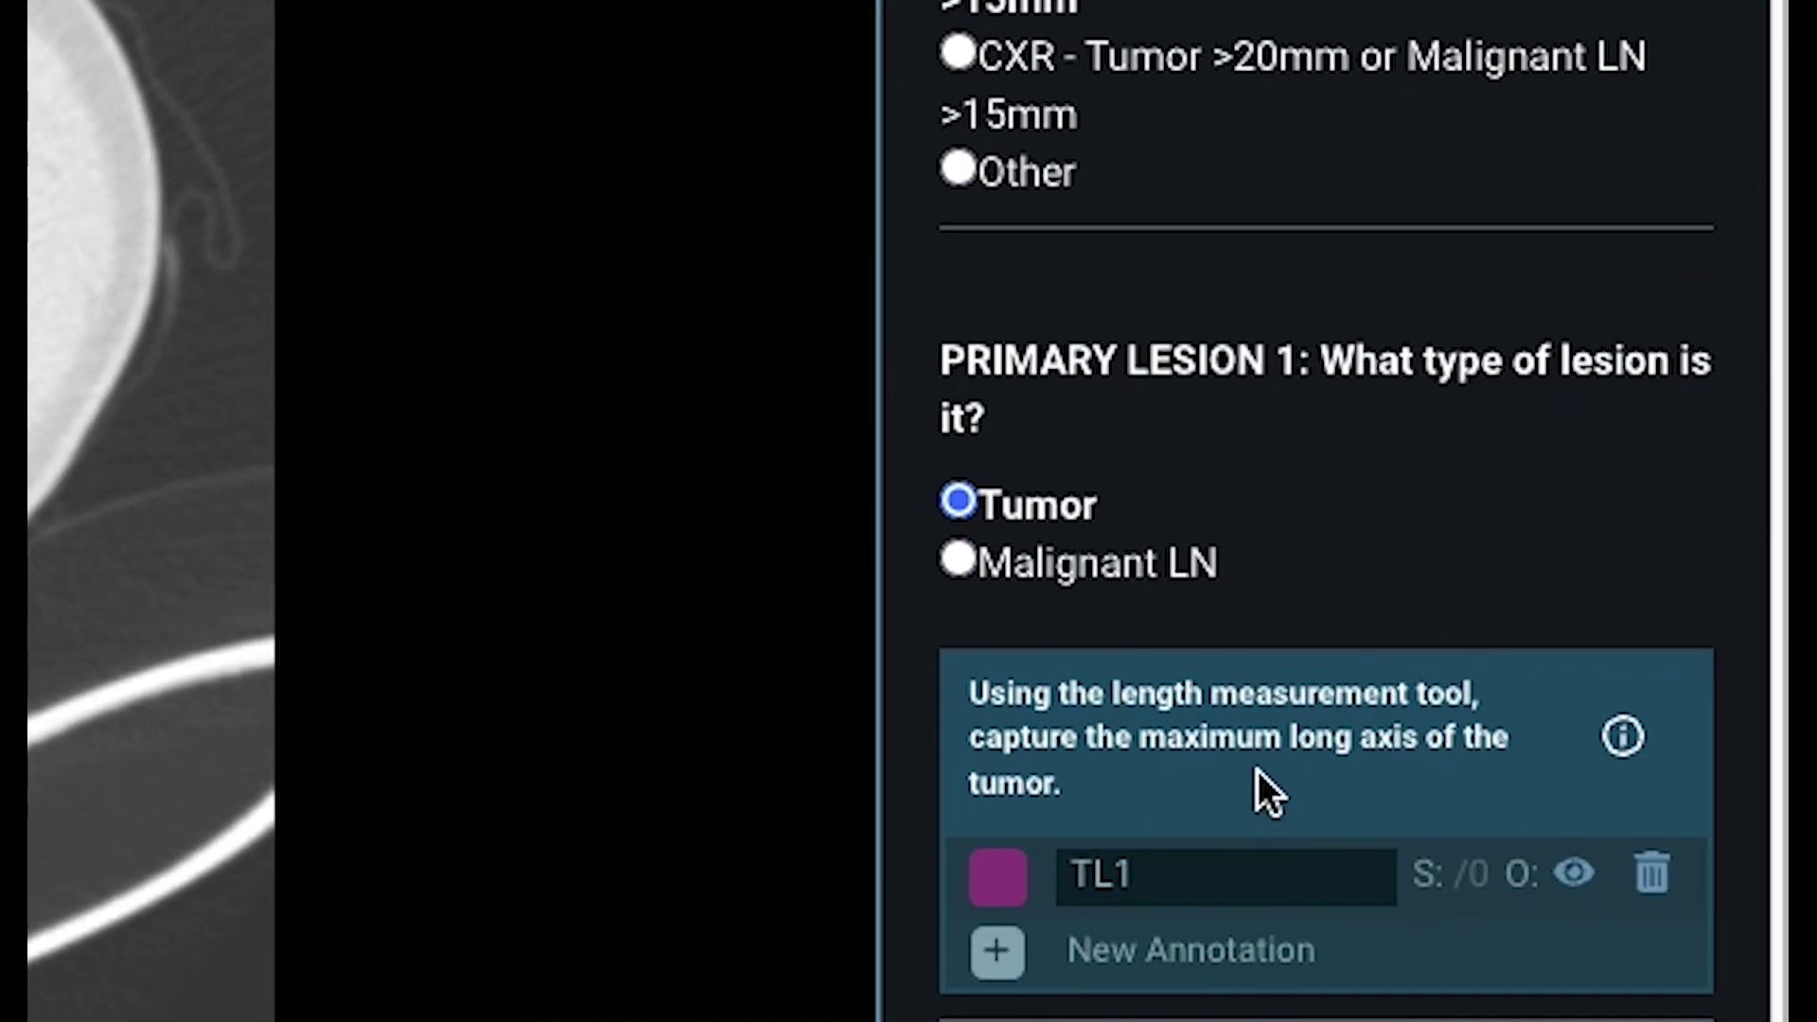
pyautogui.click(1620, 738)
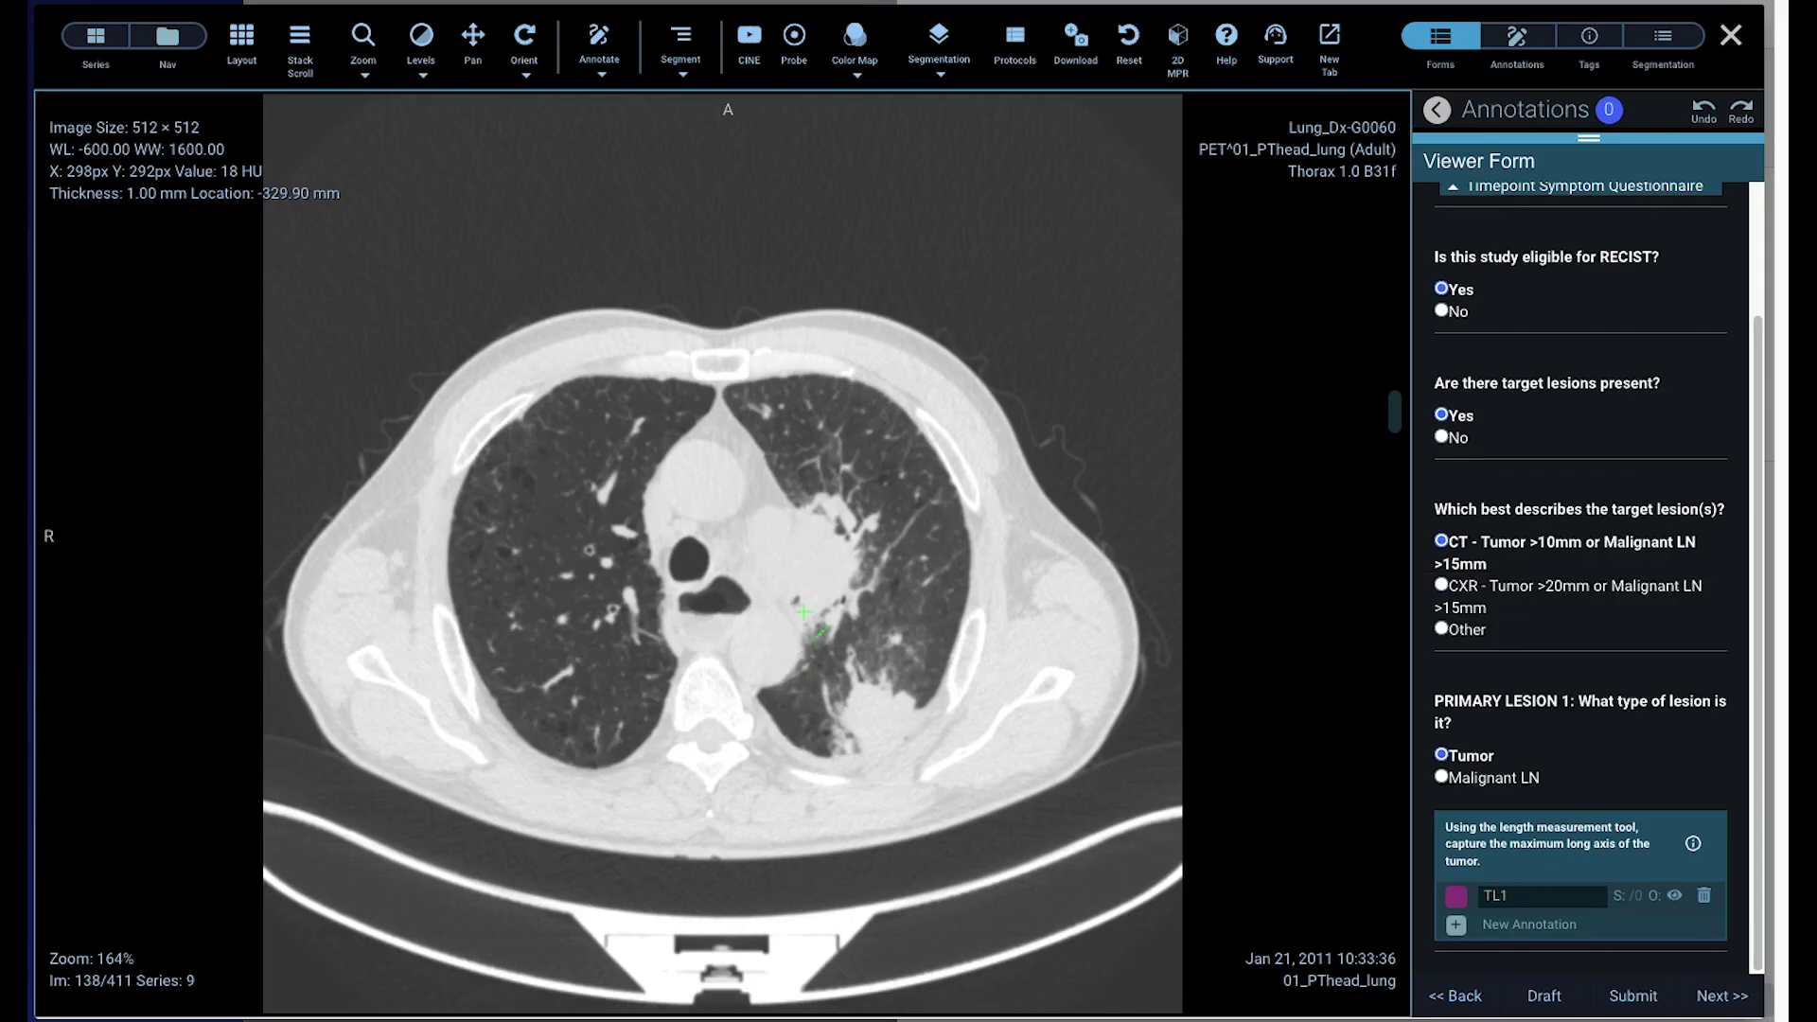
pyautogui.moveTo(802, 630); pyautogui.dragTo(830, 524)
# Record a second target lesion classified as Tumor.
pyautogui.scroll(-1, 1548, 836)
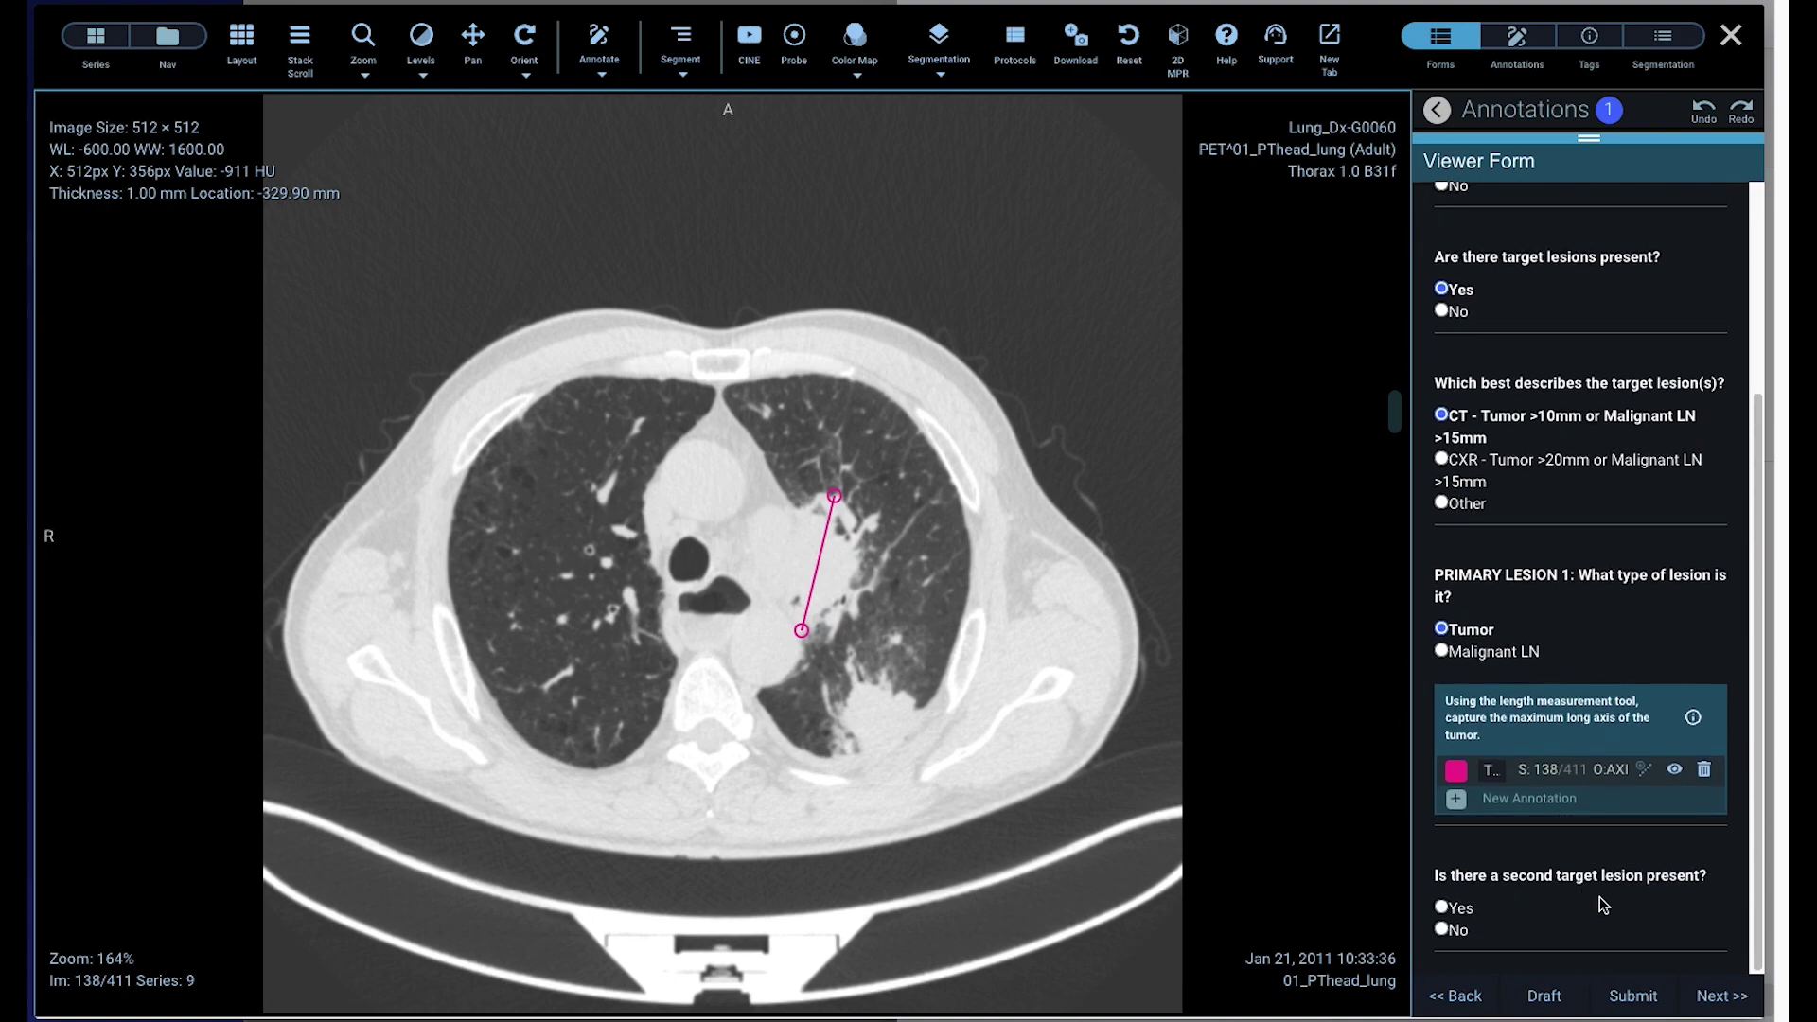
pyautogui.click(1441, 908)
pyautogui.scroll(-1, 1567, 932)
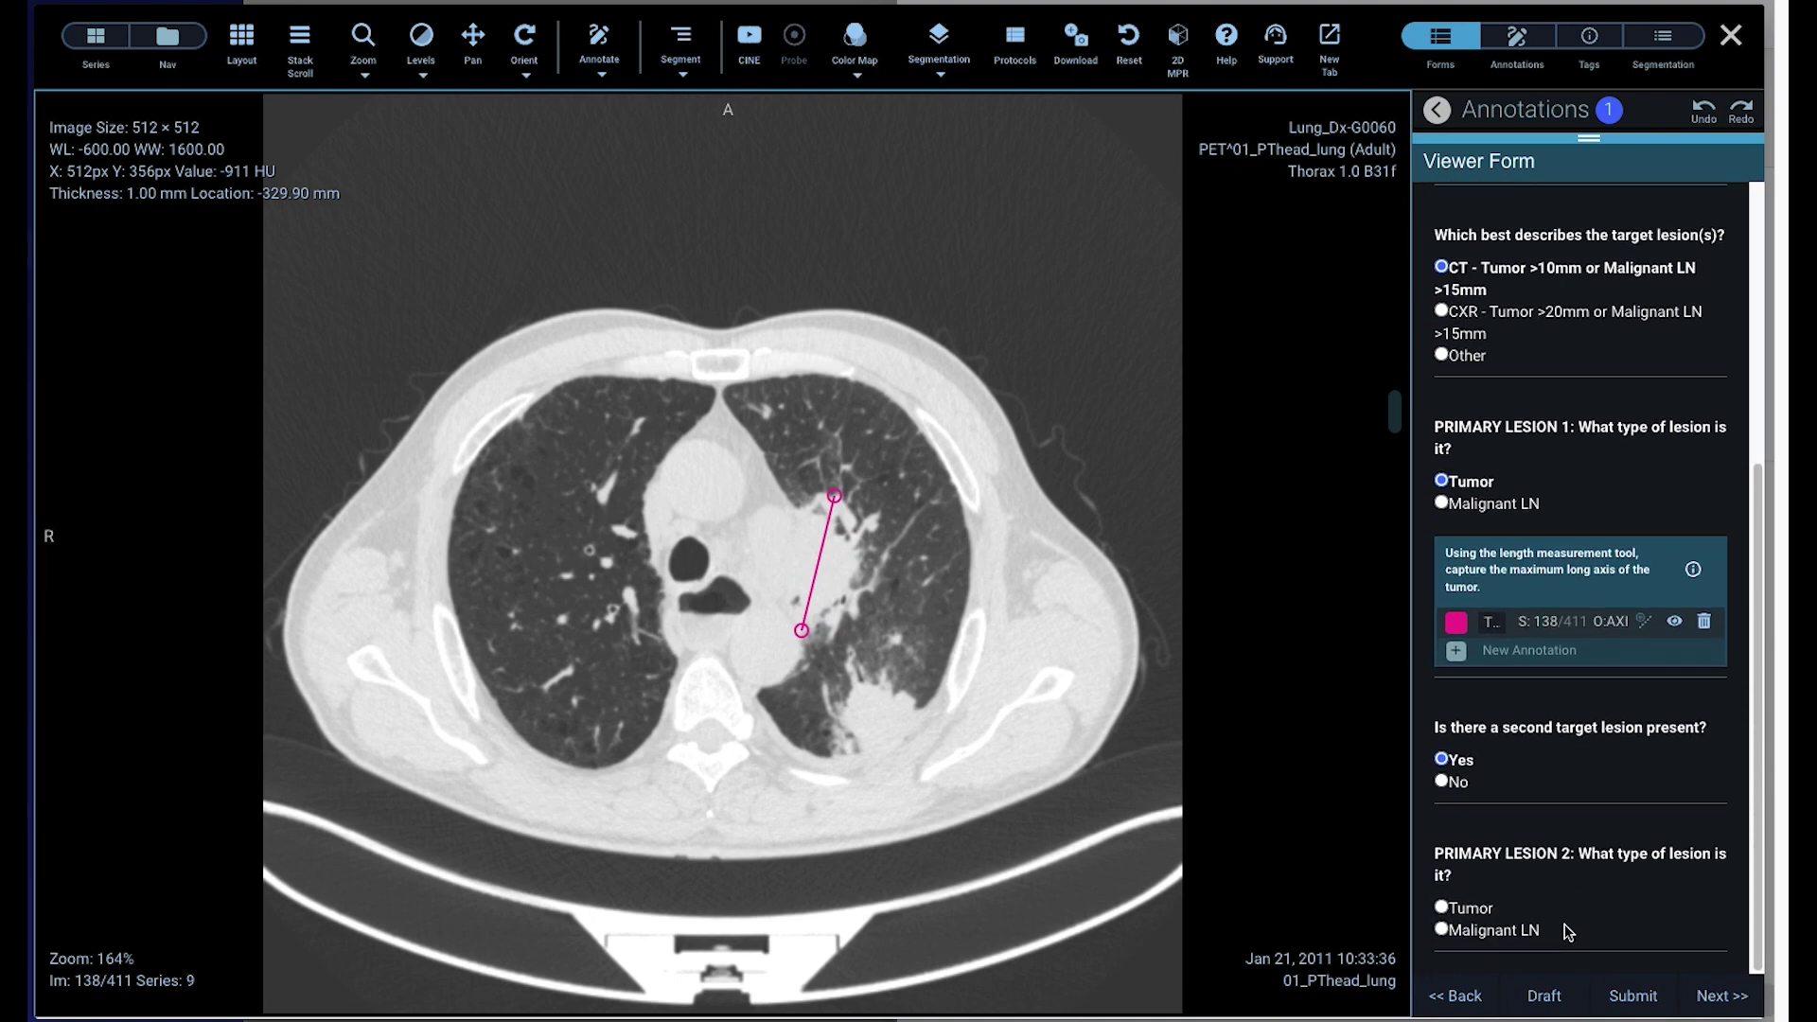
pyautogui.click(1441, 909)
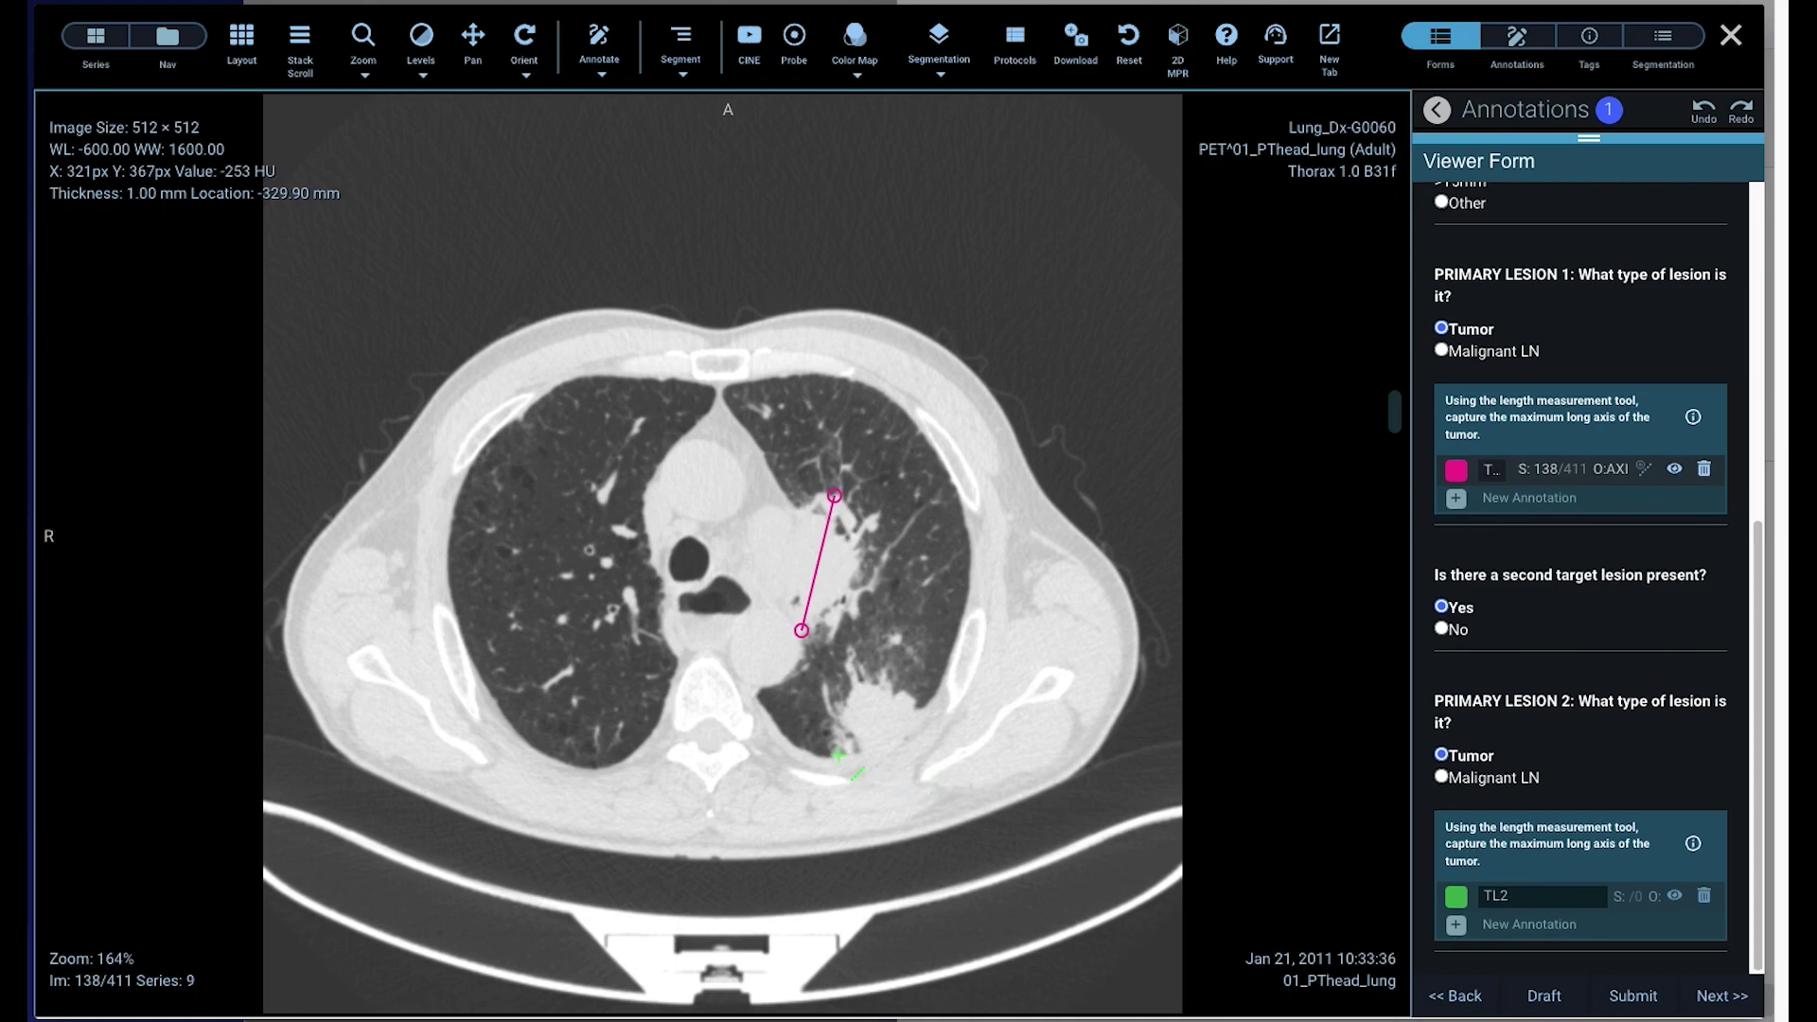
pyautogui.scroll(-2, 1580, 831)
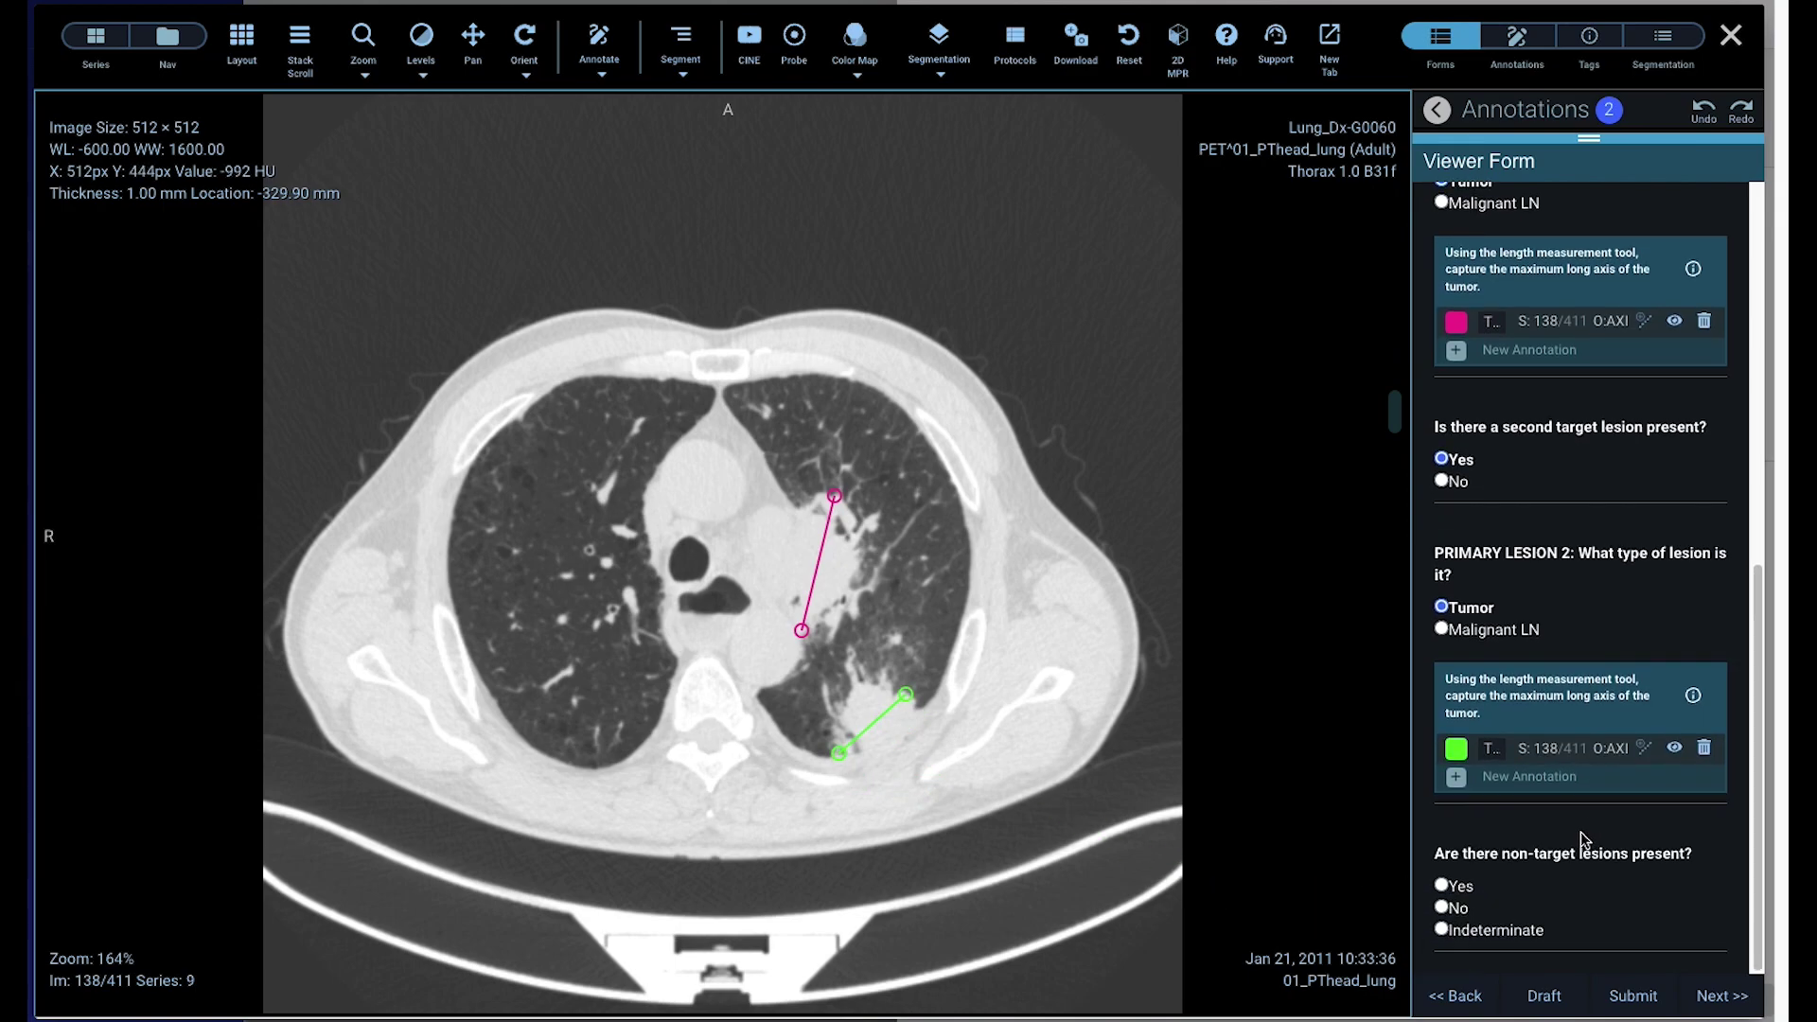
# Check the details of both drawn lesion measurements in the measurement list.
pyautogui.moveTo(1590, 140); pyautogui.dragTo(1588, 438)
pyautogui.click(1607, 301)
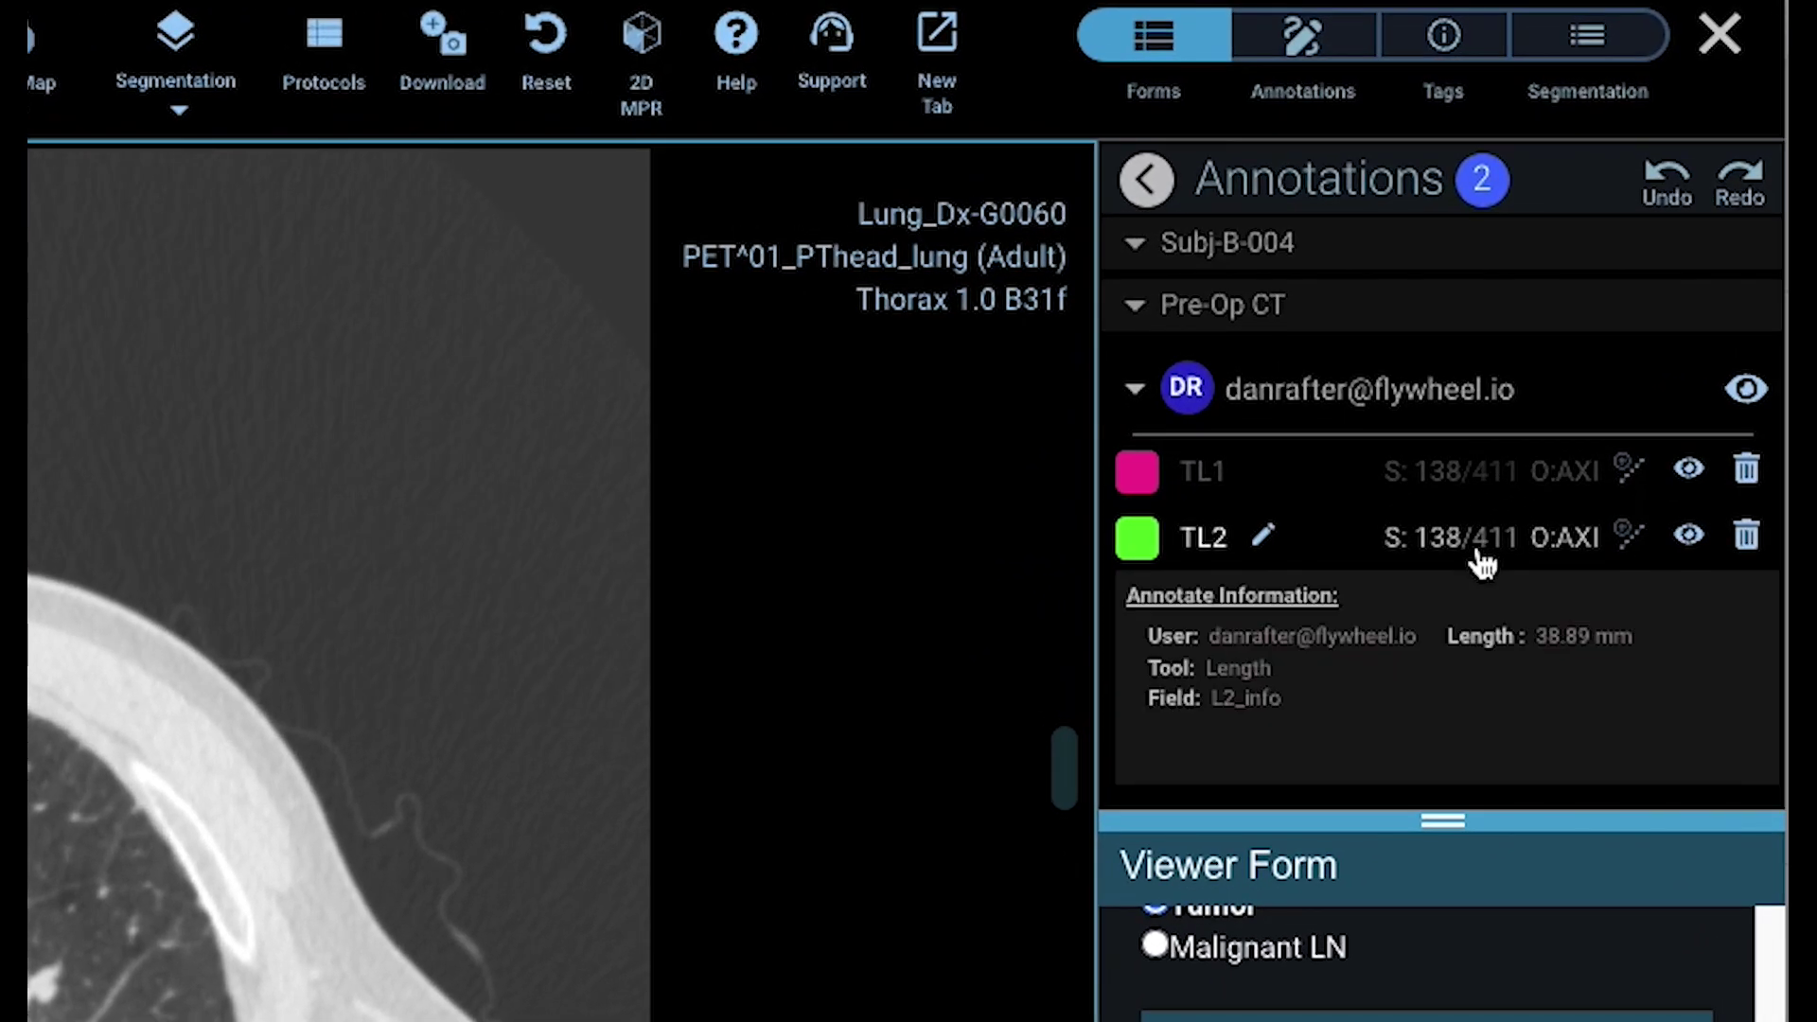
pyautogui.click(1524, 486)
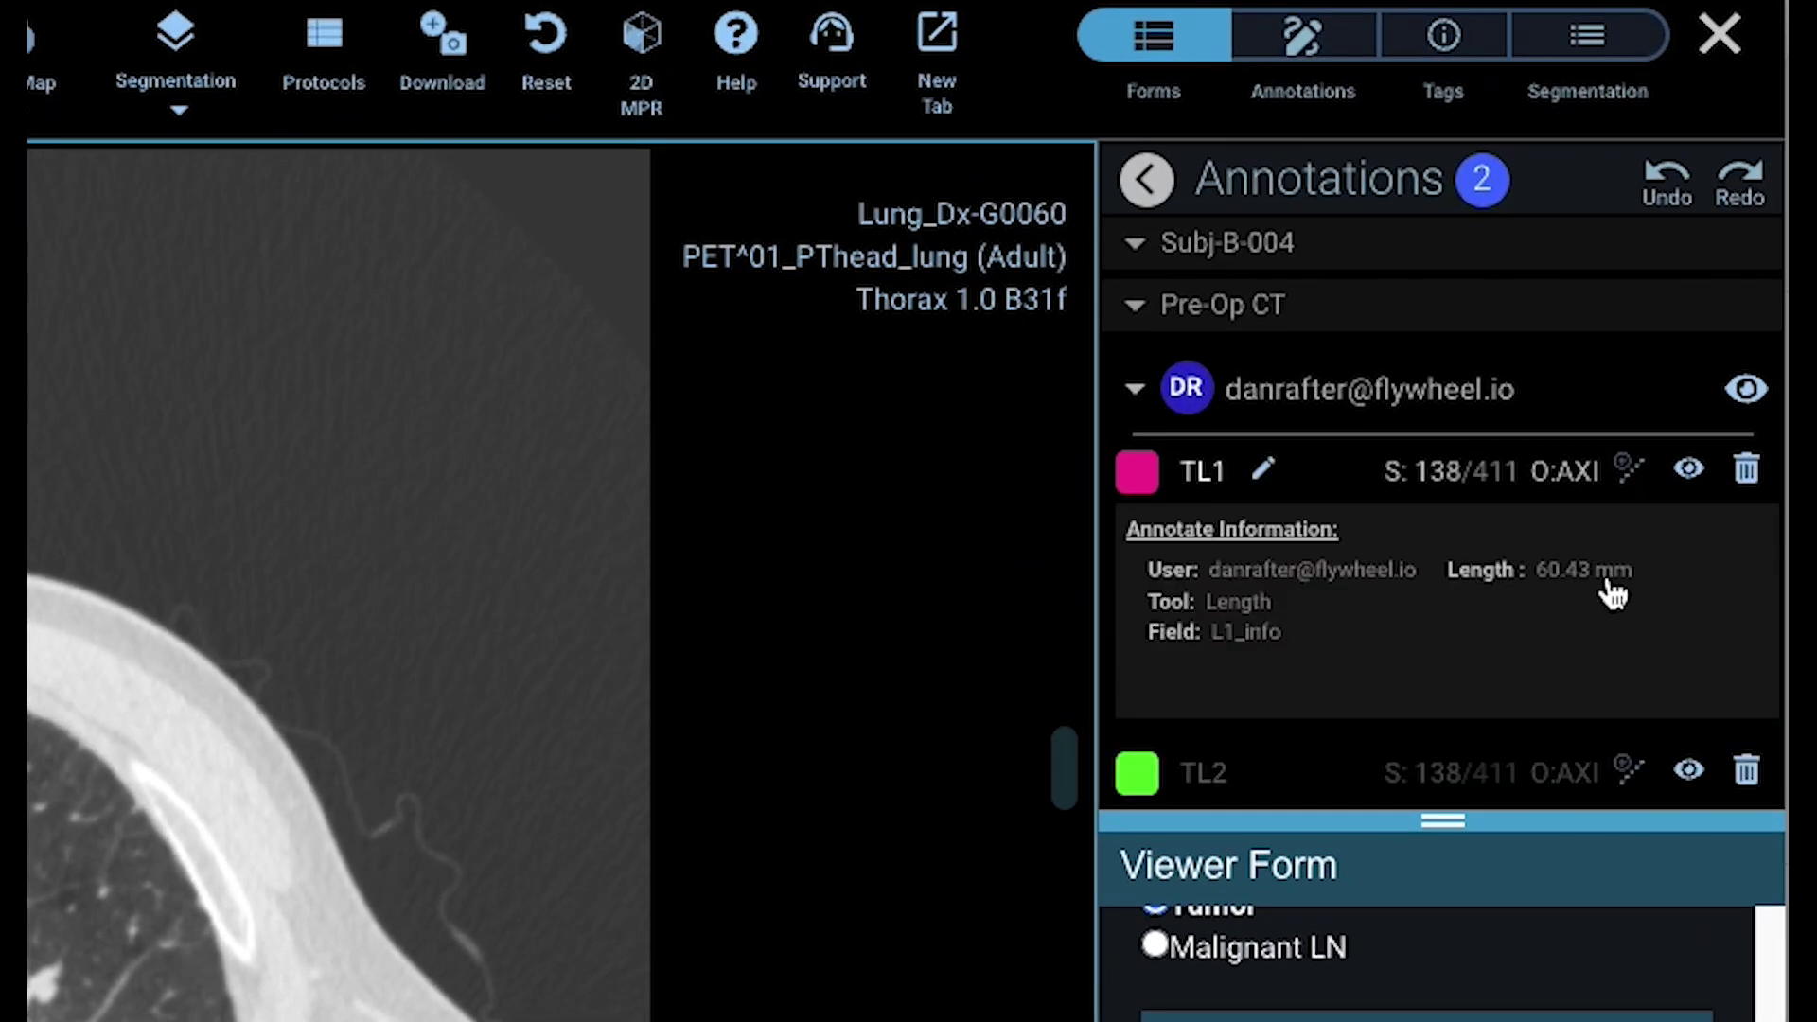
pyautogui.click(1493, 502)
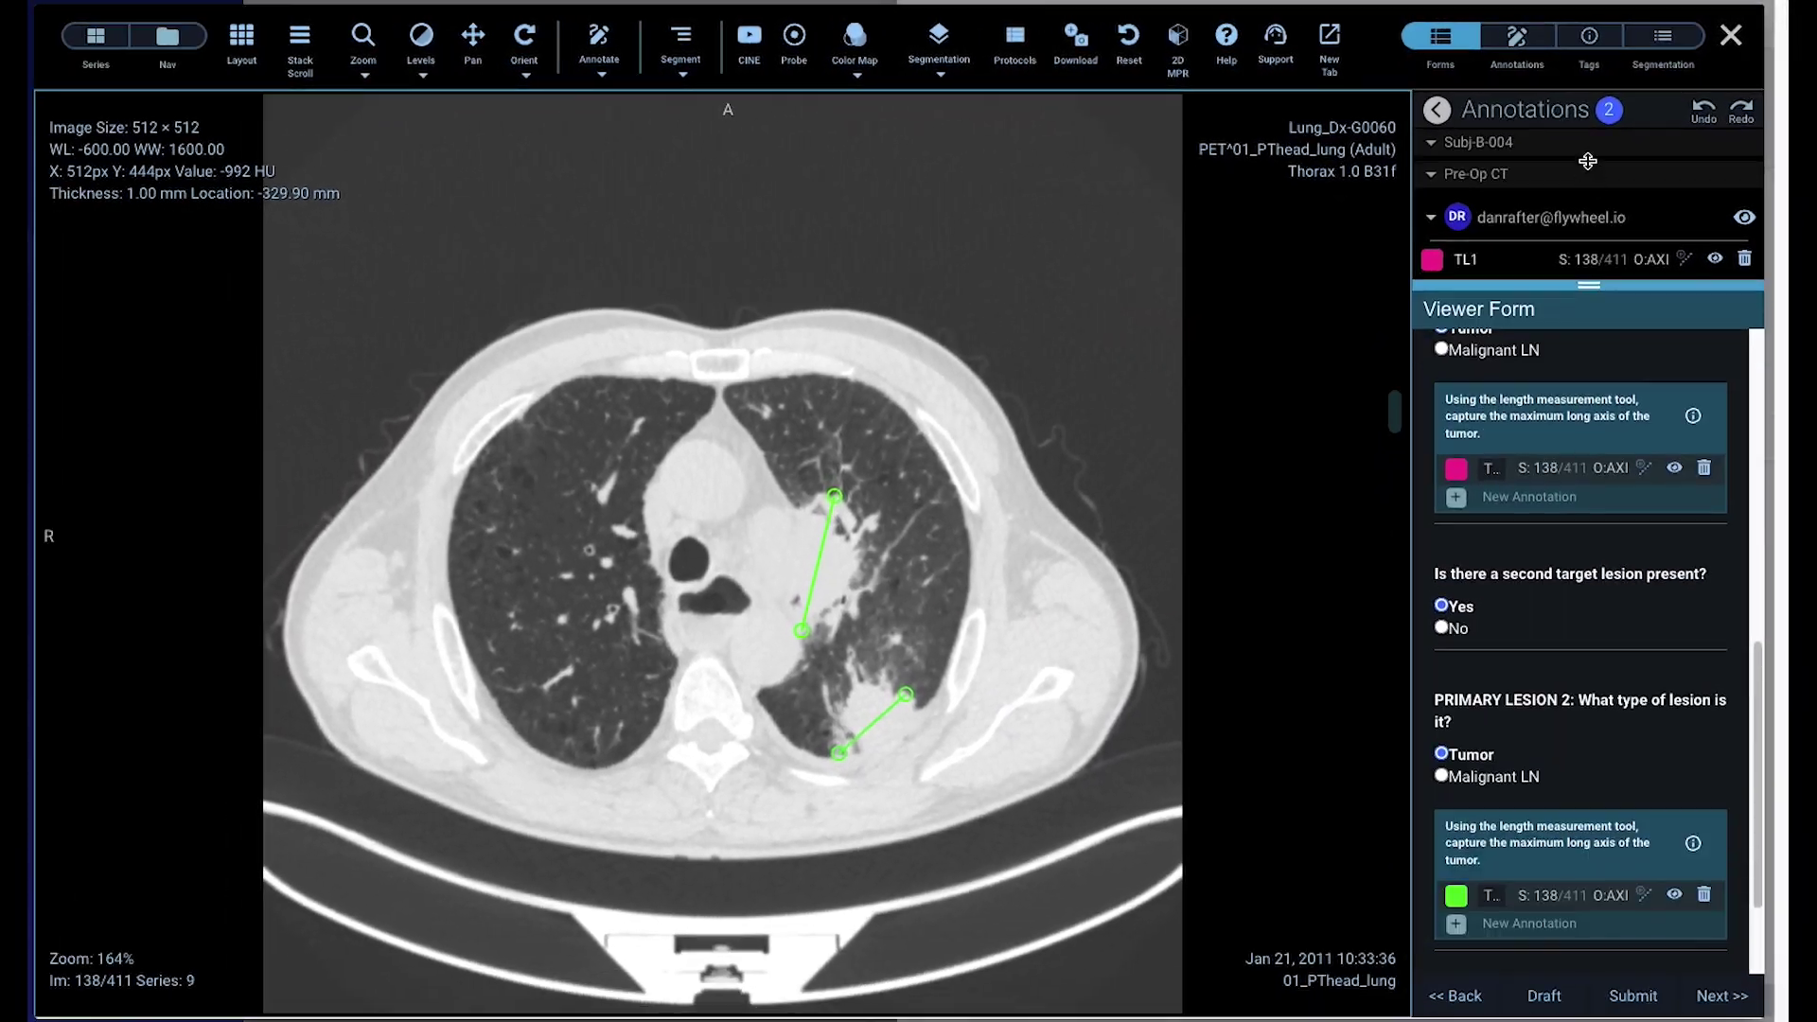
pyautogui.click(1573, 573)
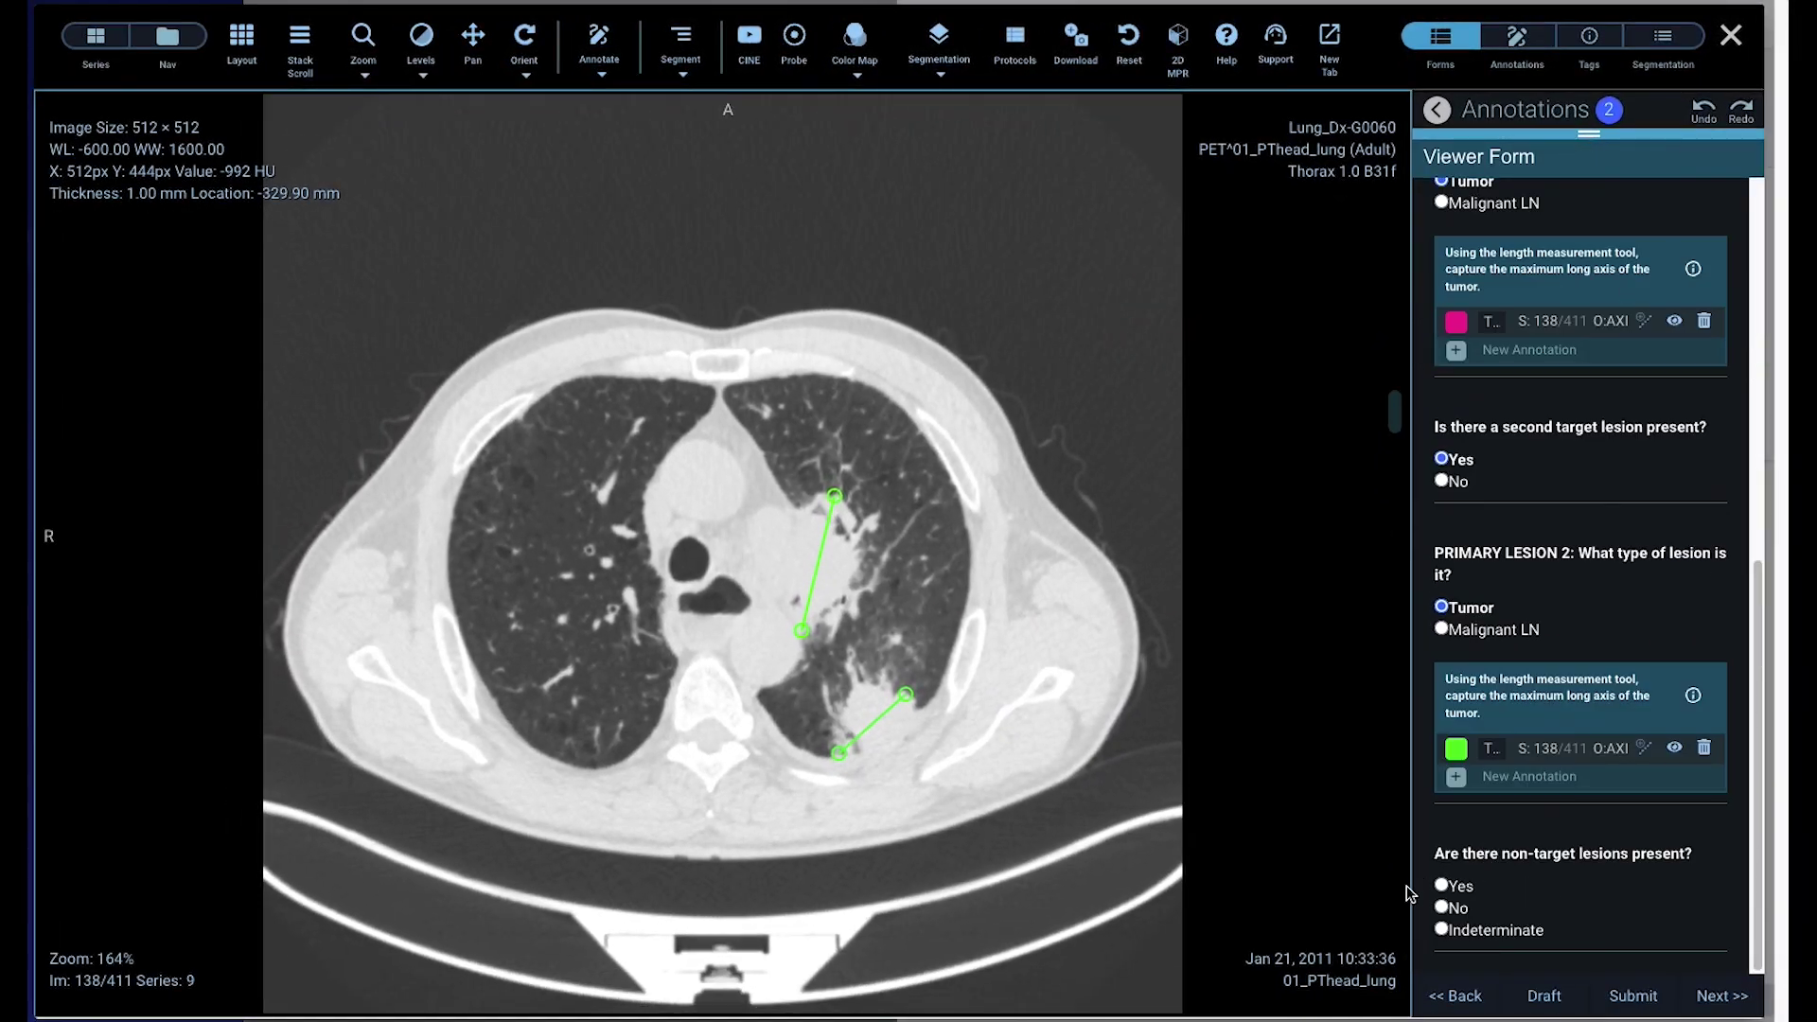
# Answer No non-target lesions, choose Stable Disease (SD), and submit the read.
pyautogui.click(1441, 907)
pyautogui.scroll(-2, 1596, 907)
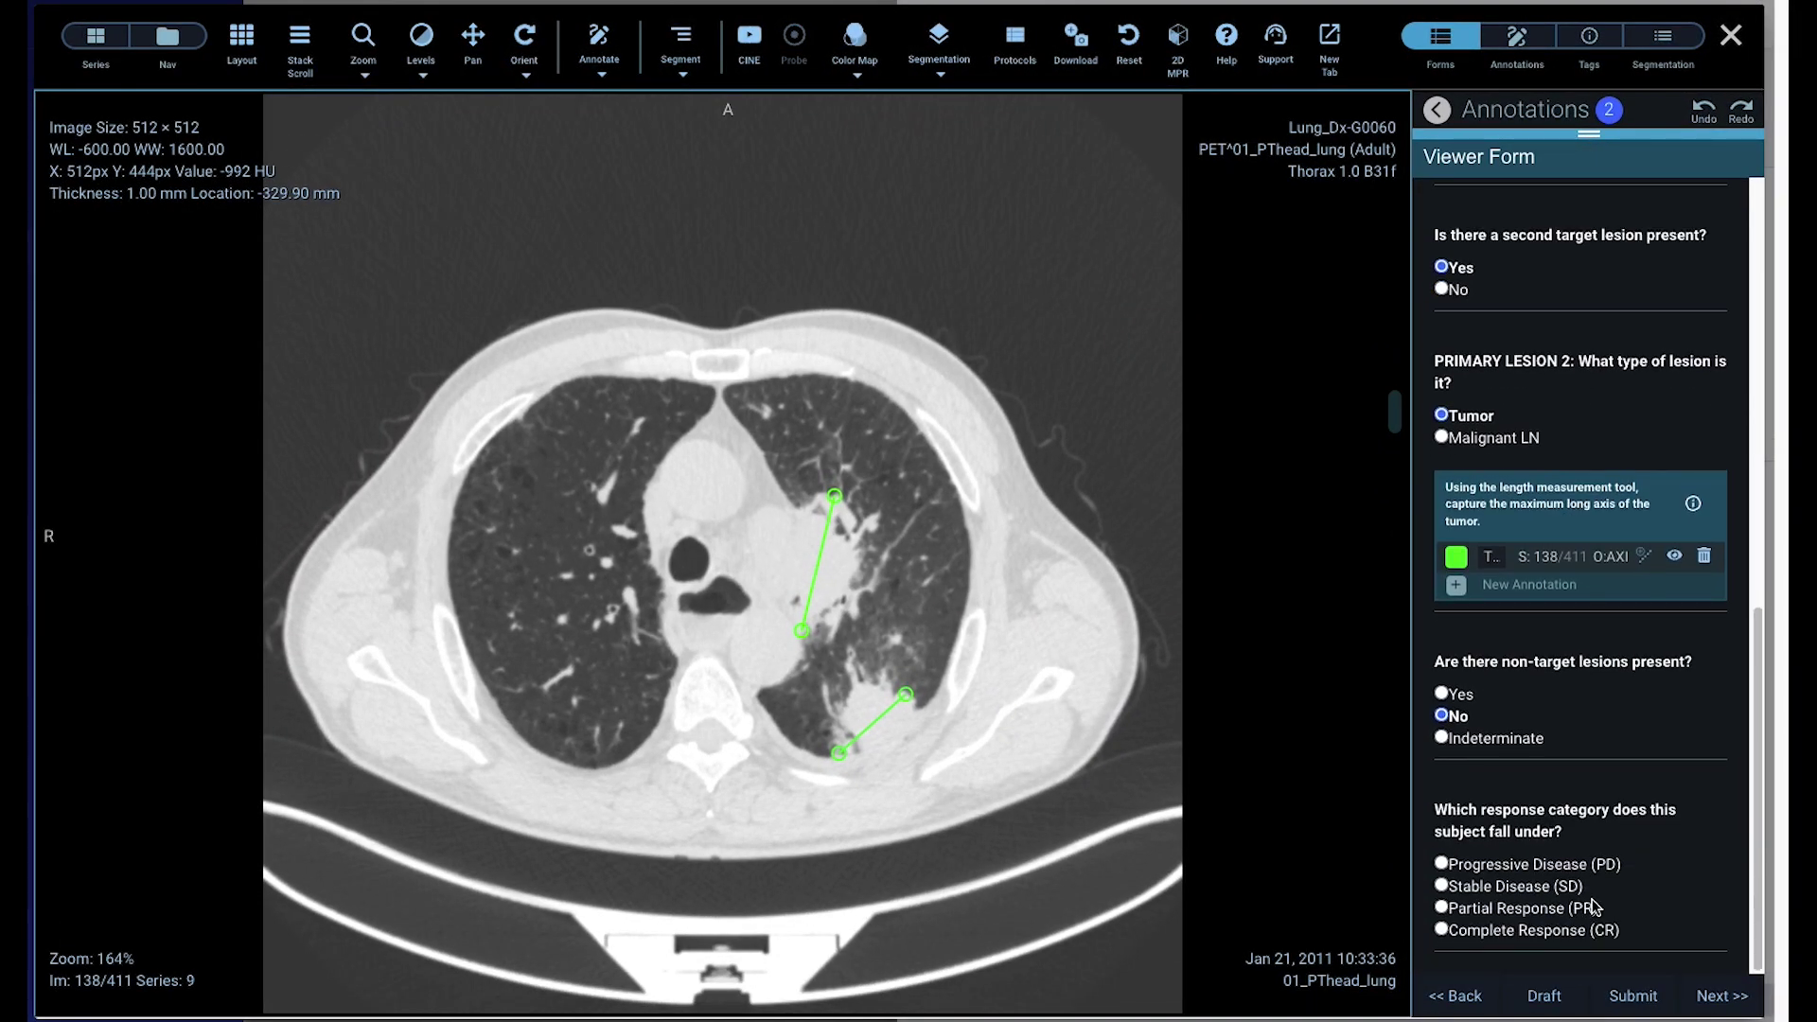
pyautogui.click(1442, 887)
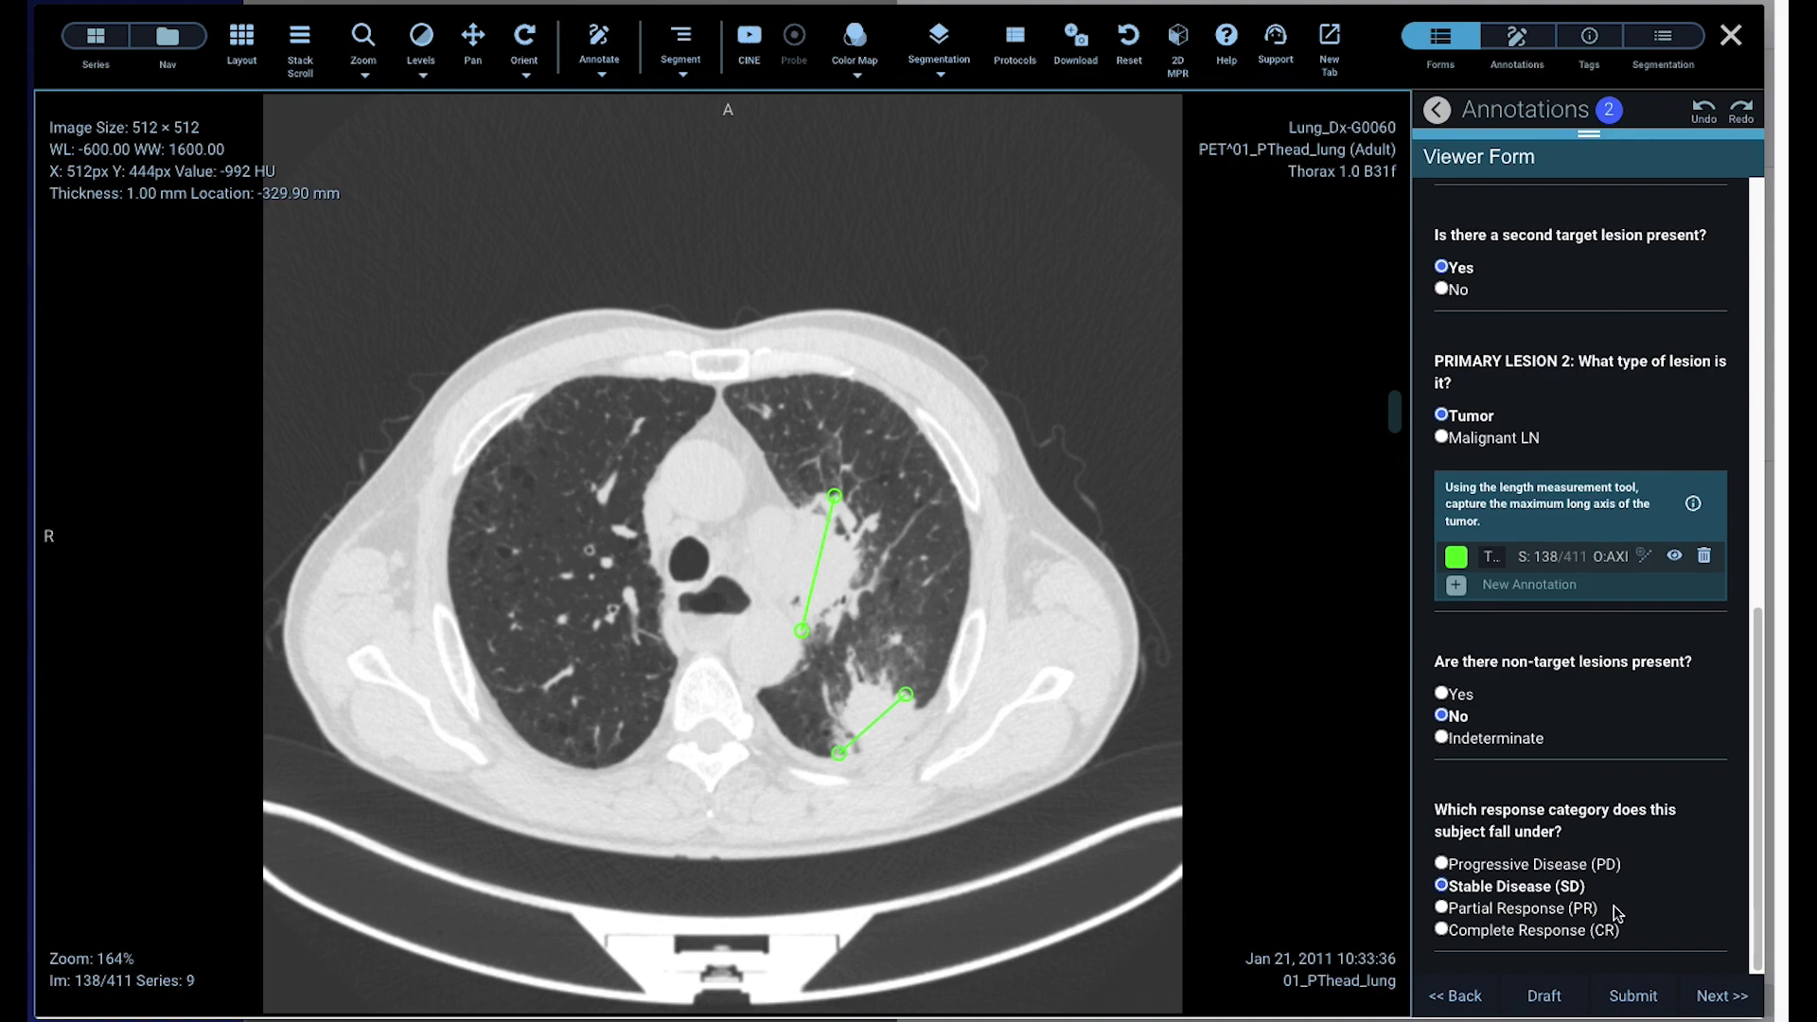
pyautogui.click(1628, 999)
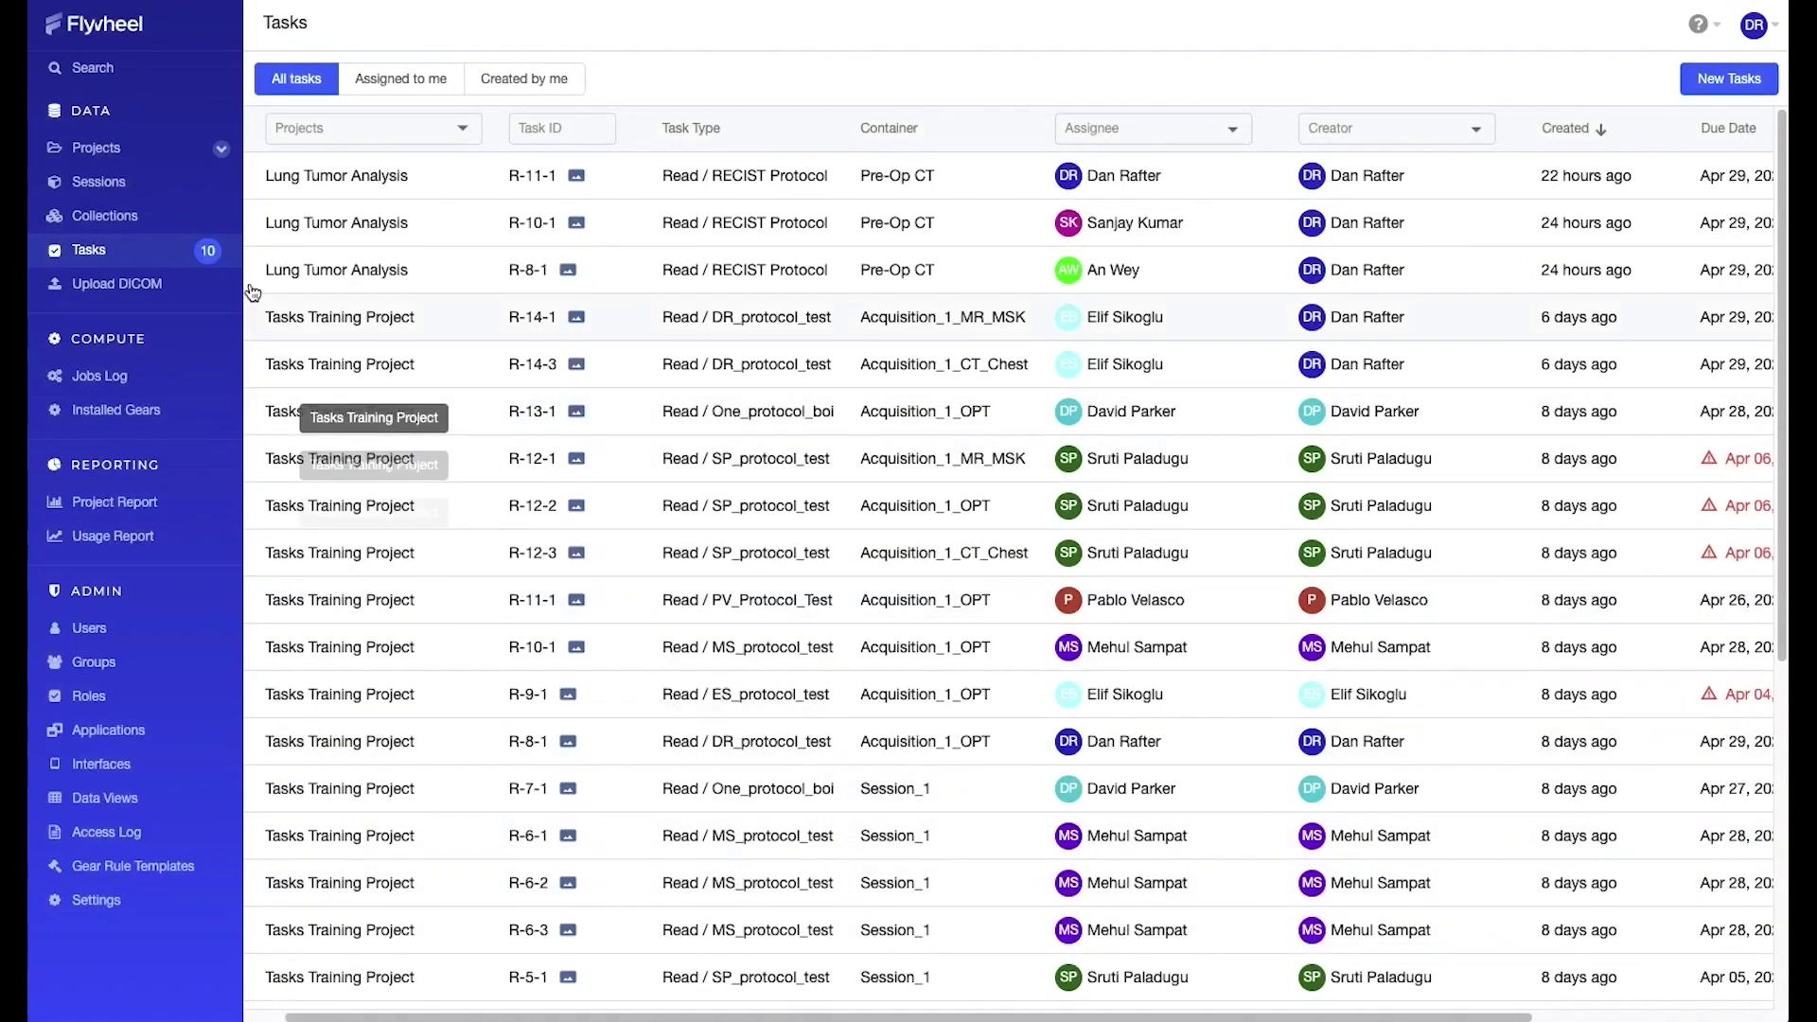
# Filter the Tasks list to the Lung Tumor Analysis project.
pyautogui.click(459, 130)
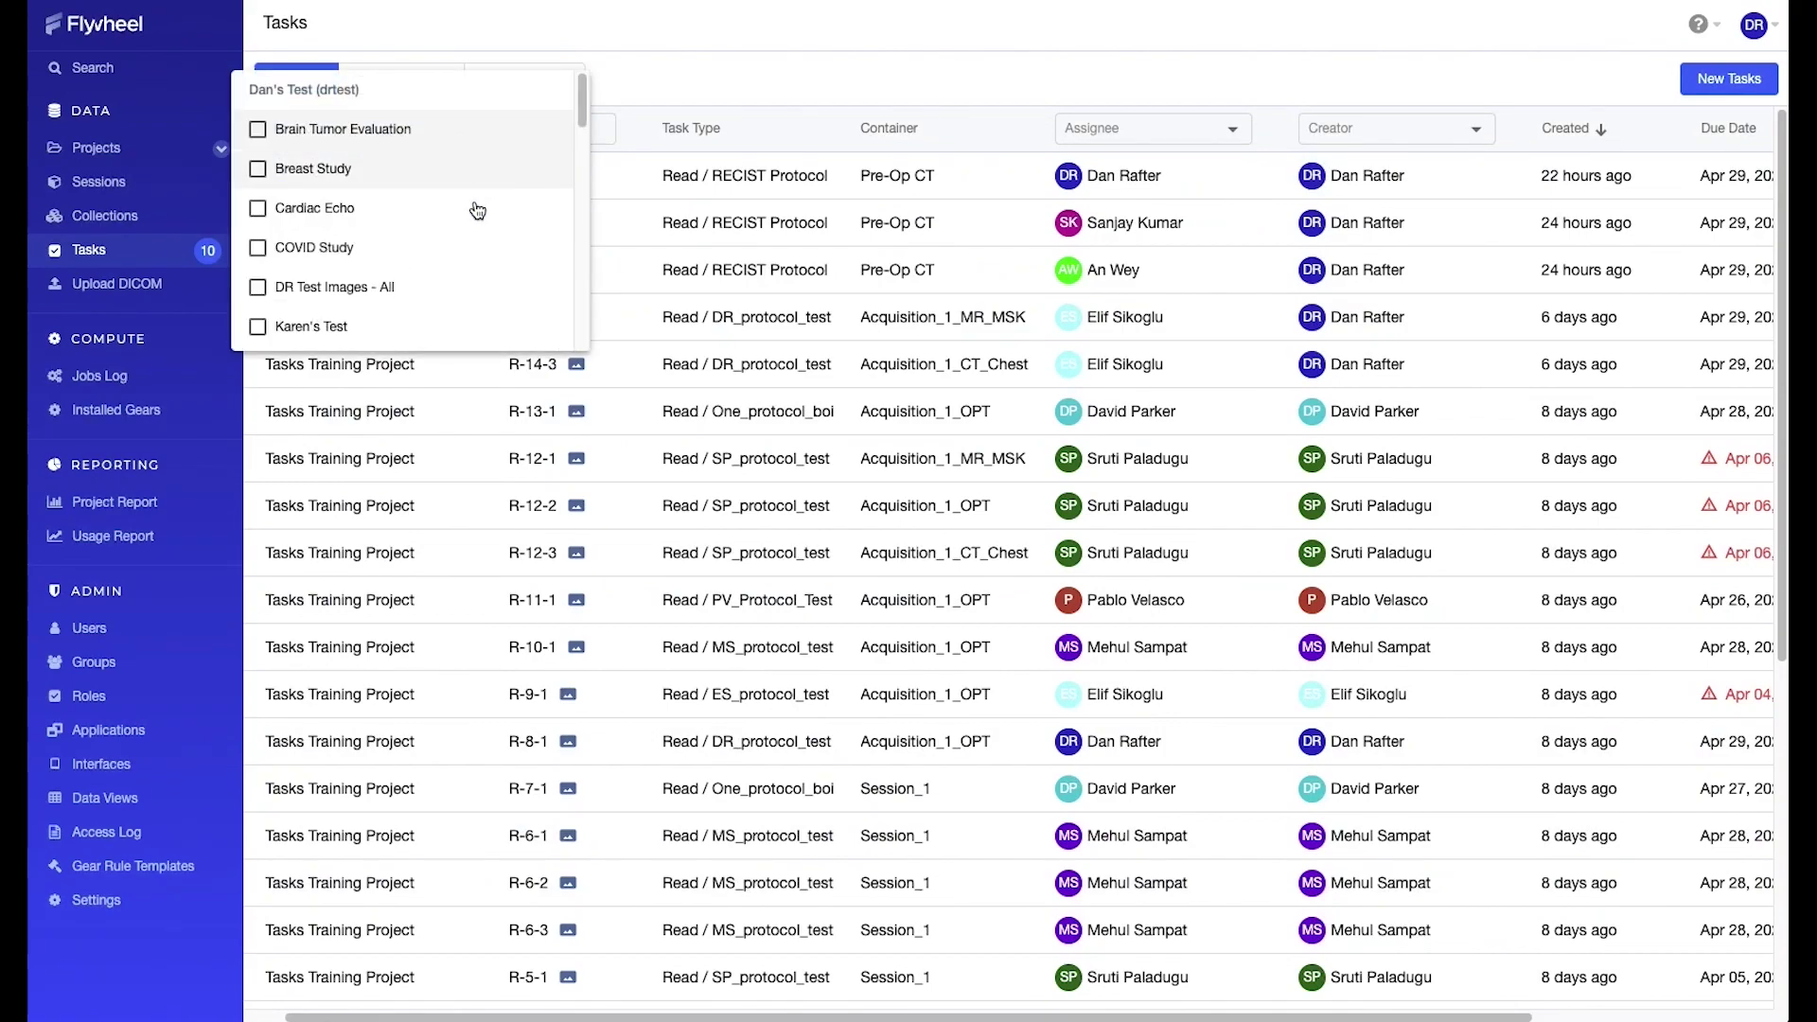
pyautogui.scroll(-5, 478, 210)
pyautogui.click(359, 104)
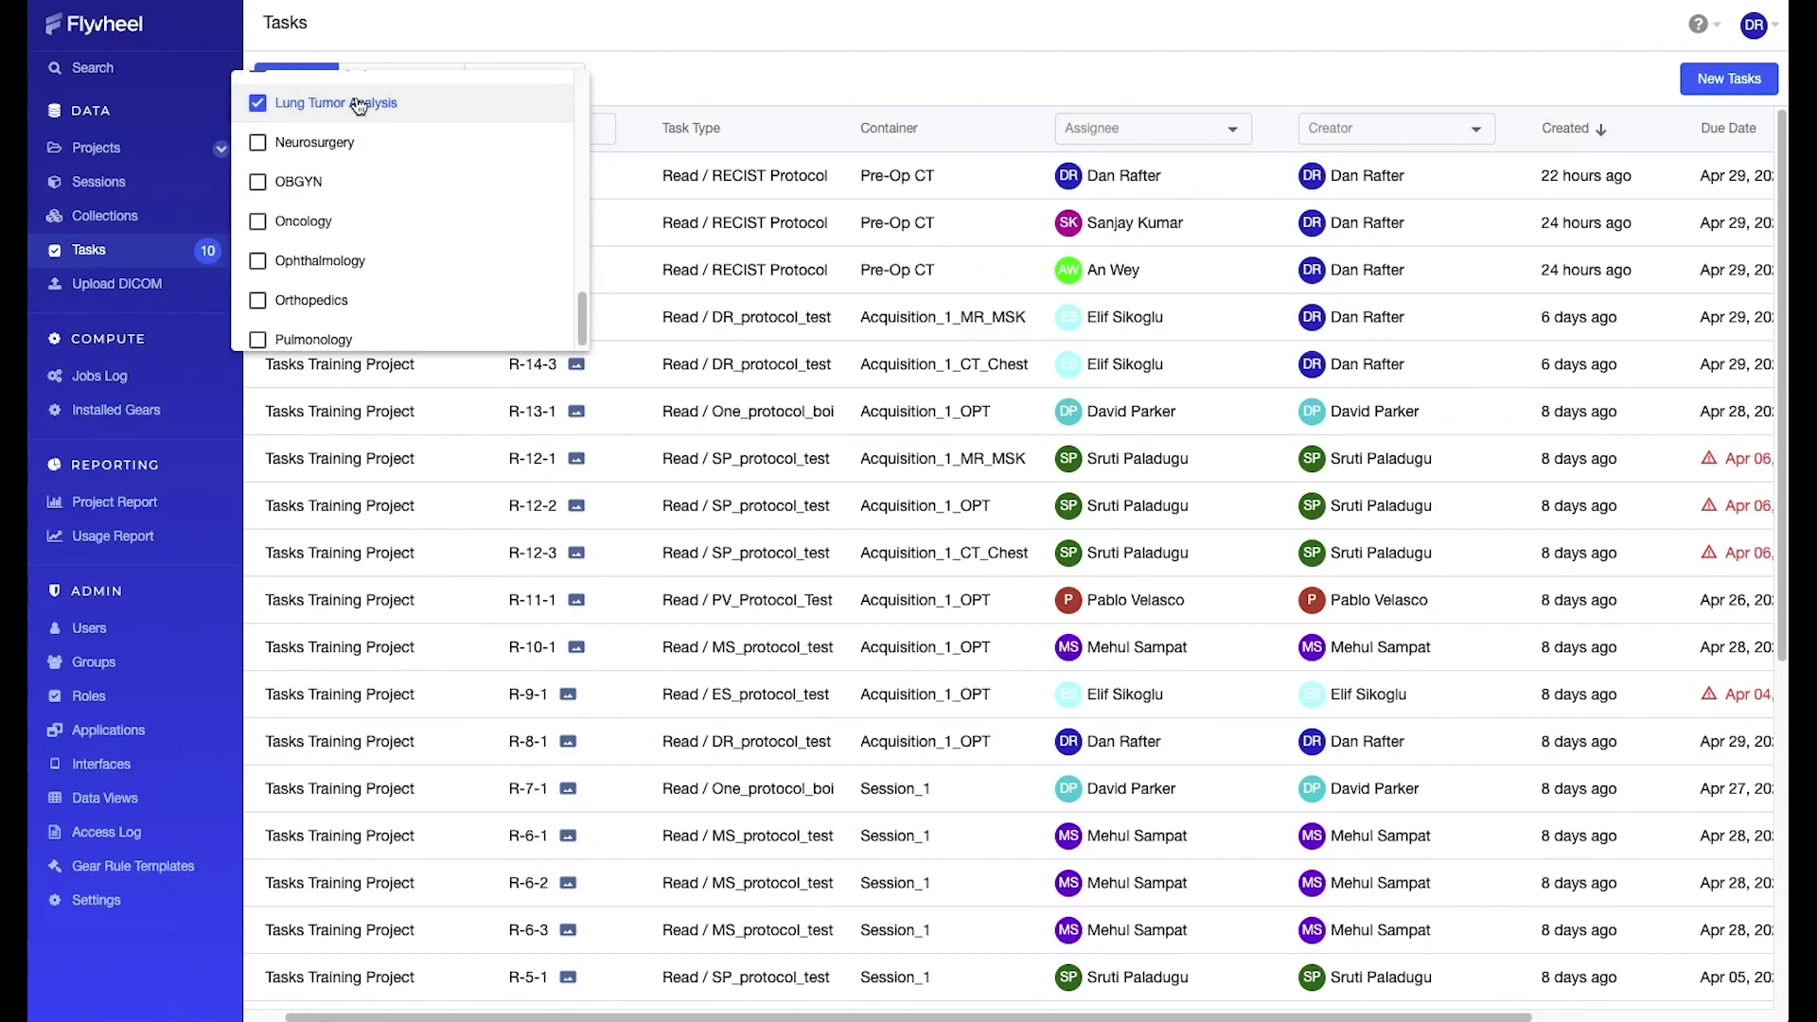
pyautogui.click(780, 66)
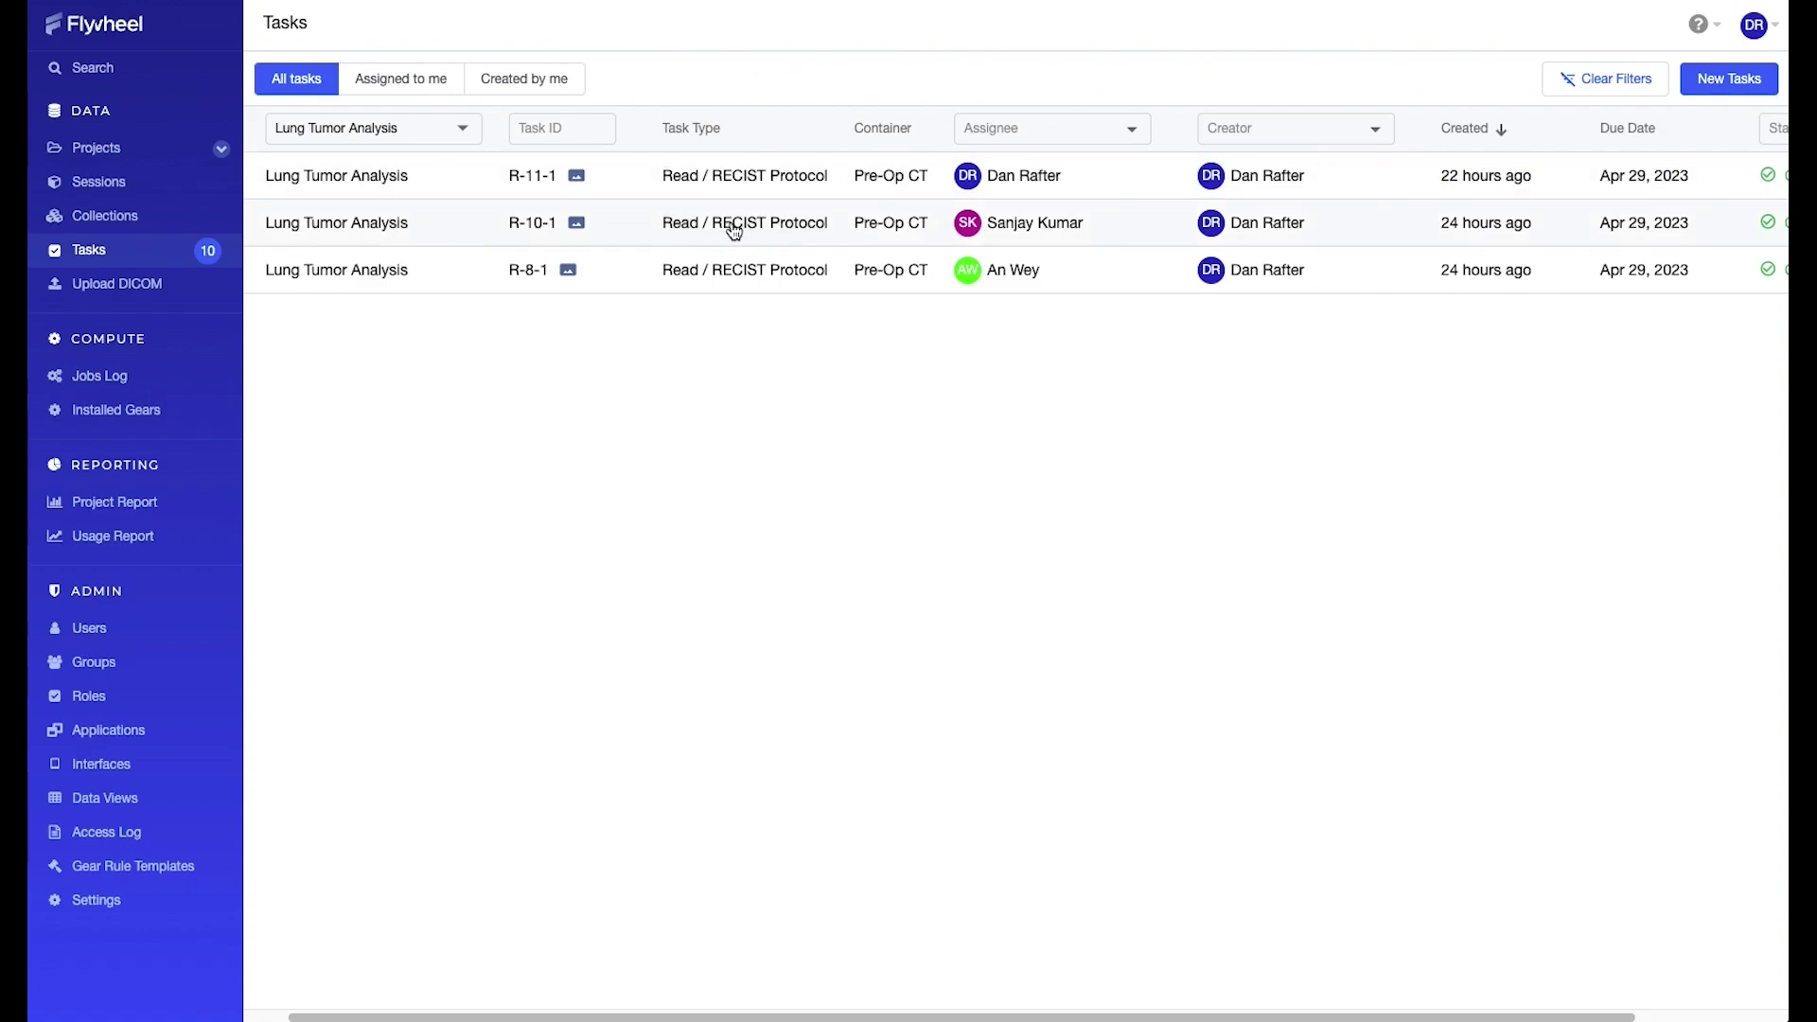
pyautogui.hscroll(3, 1221, 345)
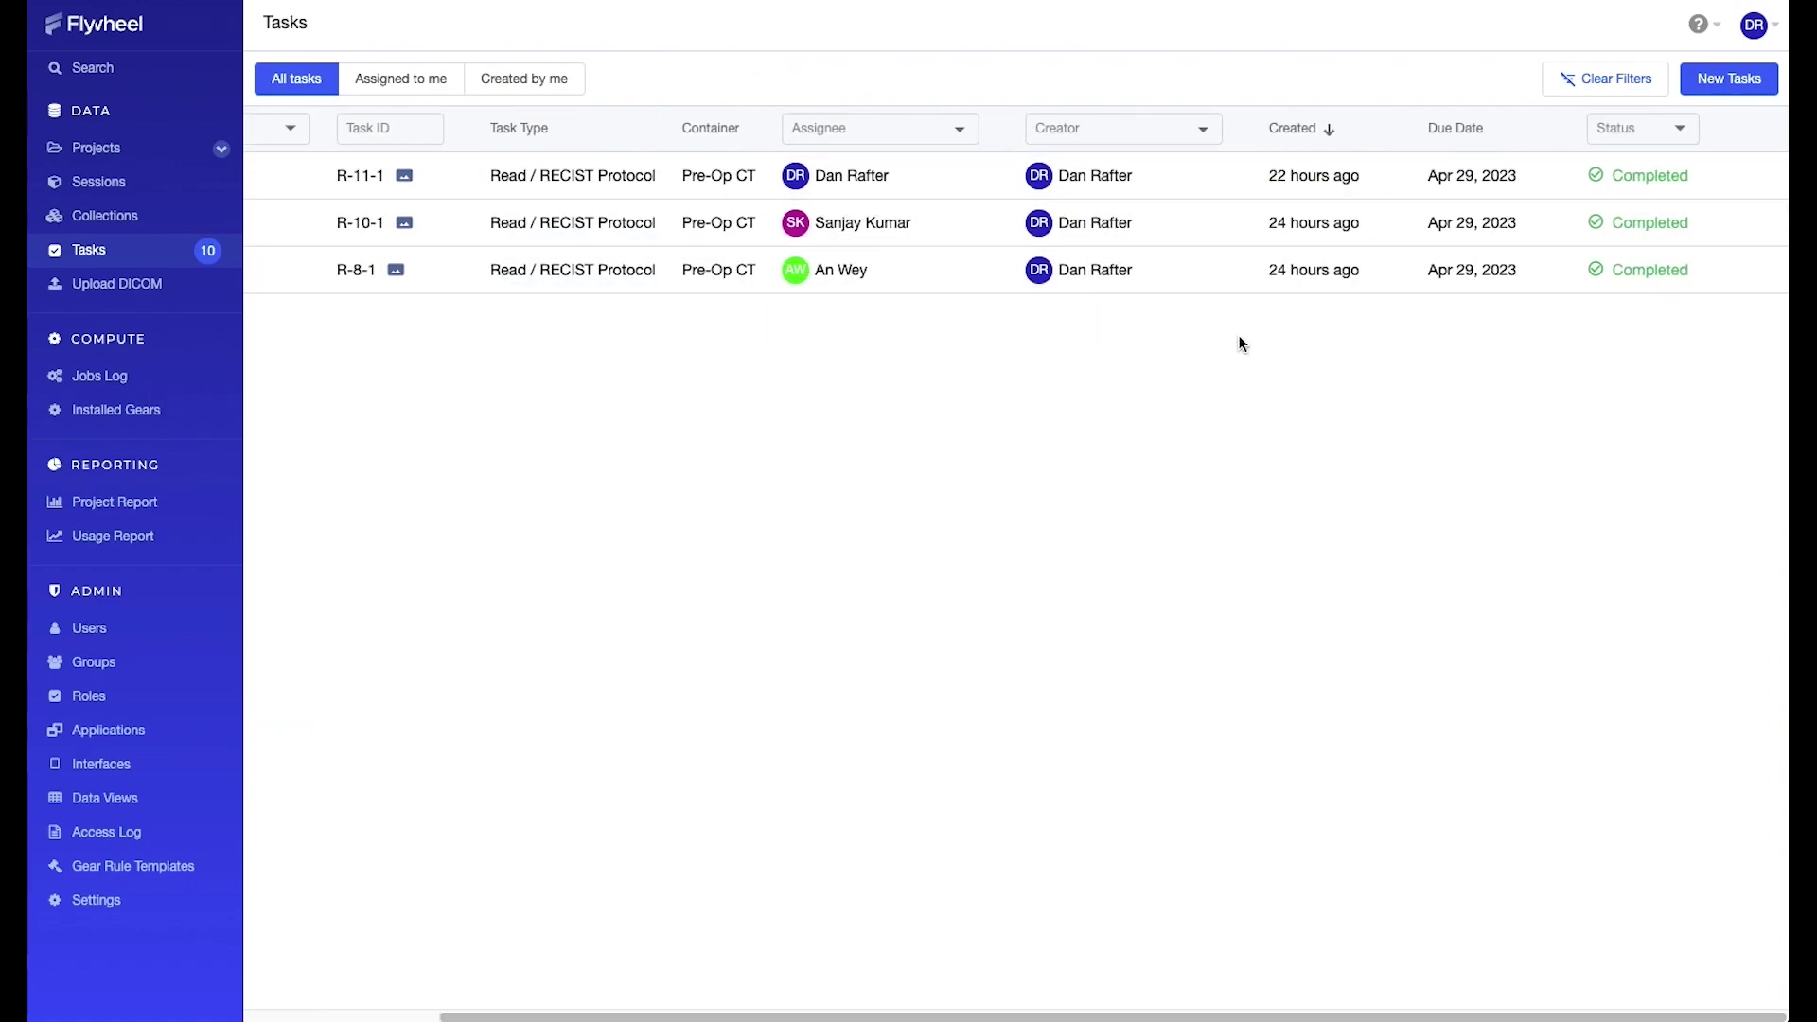
# Open task R-11-1 and review its form answers and annotation data.
pyautogui.click(951, 182)
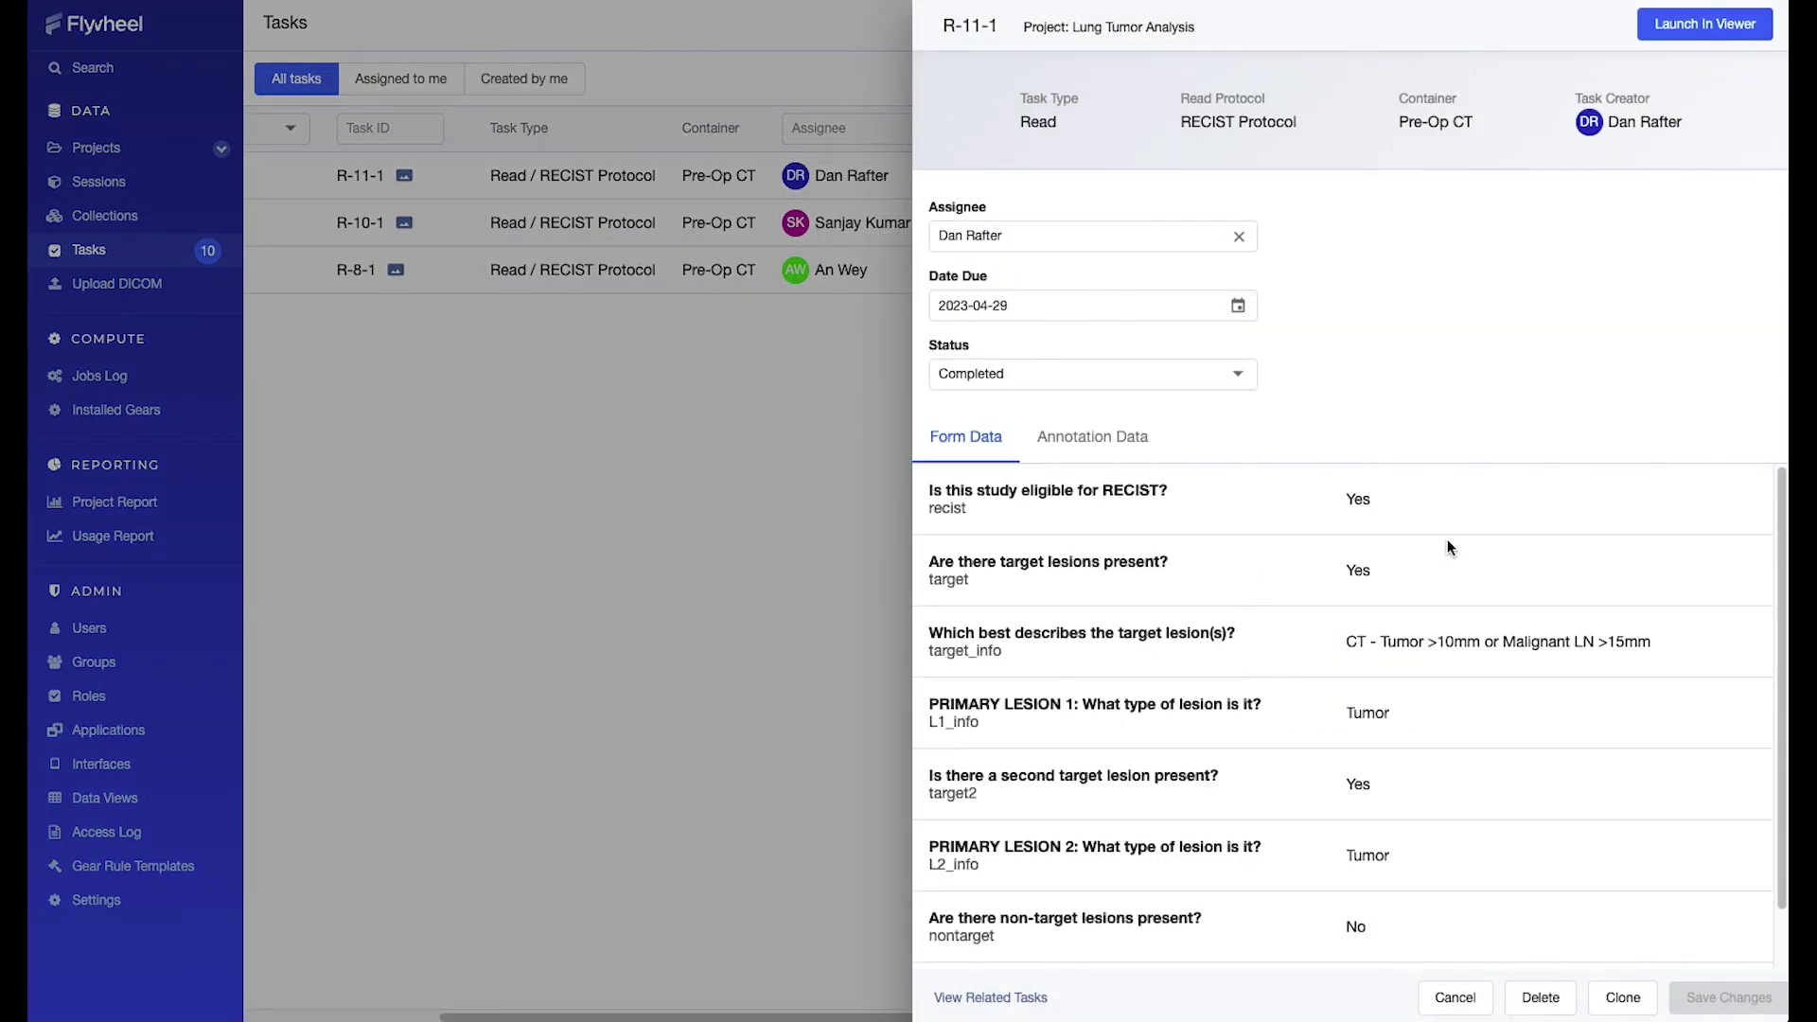
pyautogui.scroll(-1, 1514, 615)
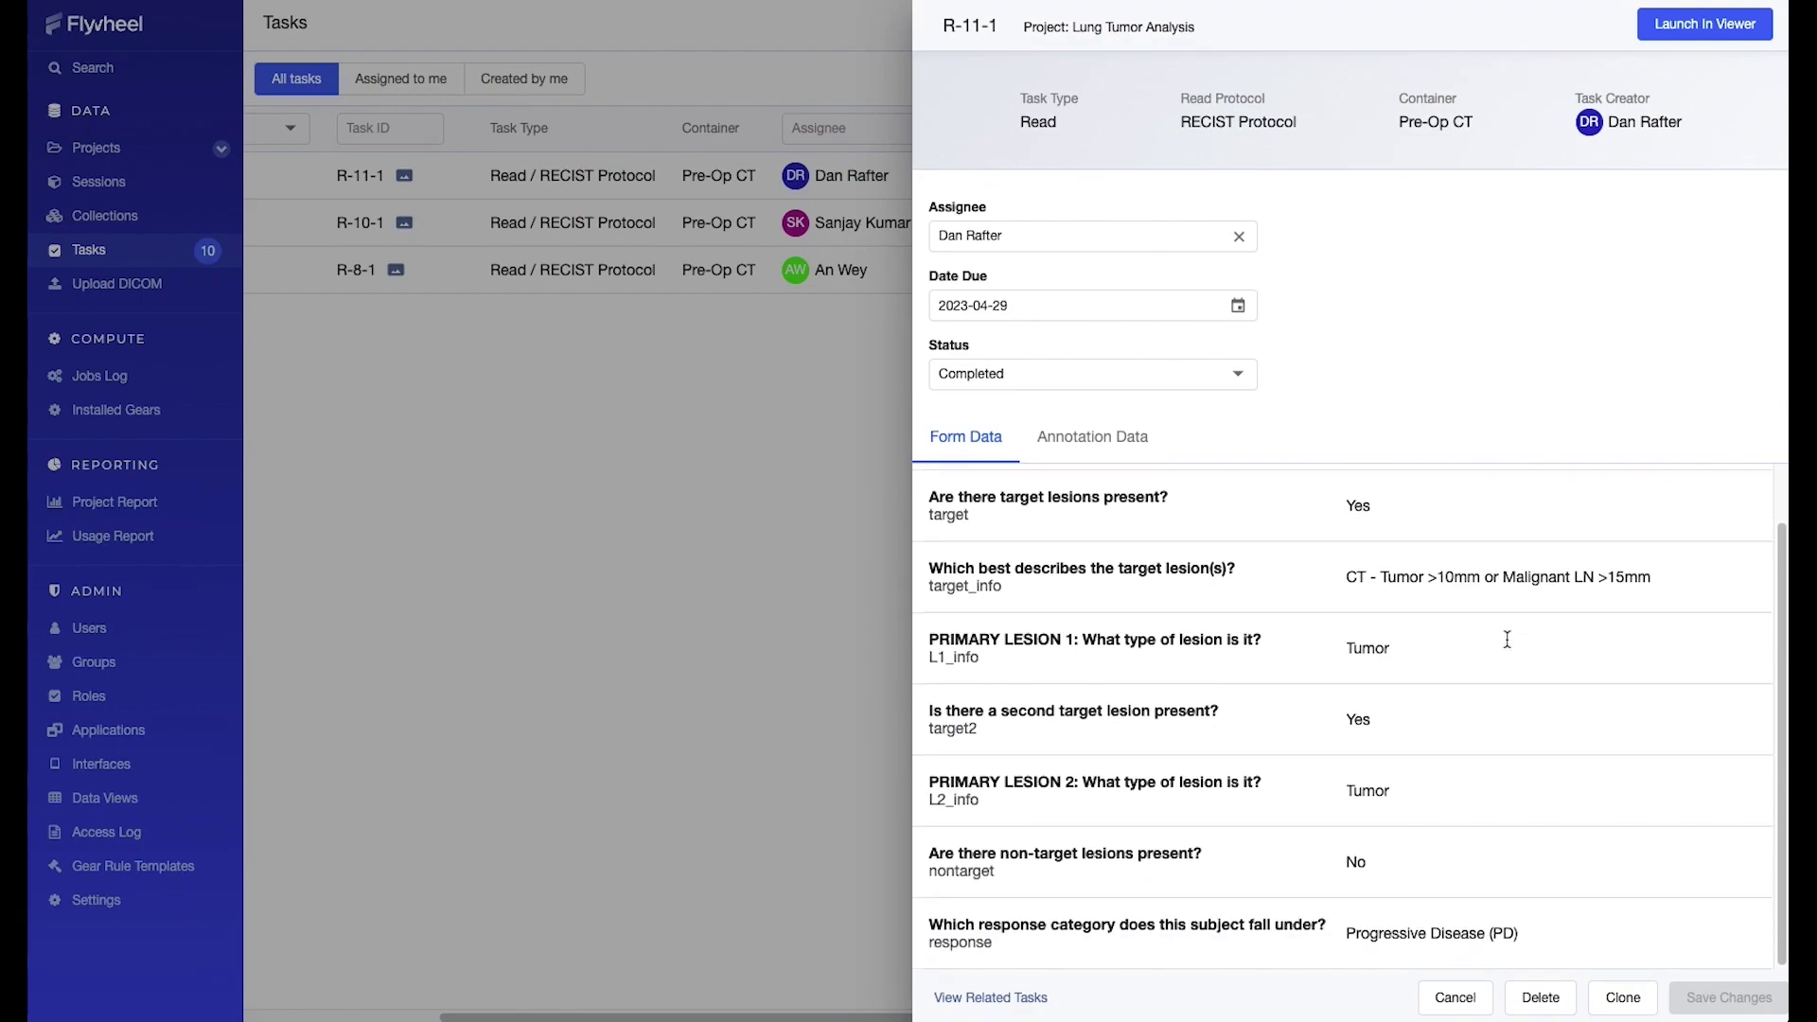
pyautogui.scroll(1, 1507, 638)
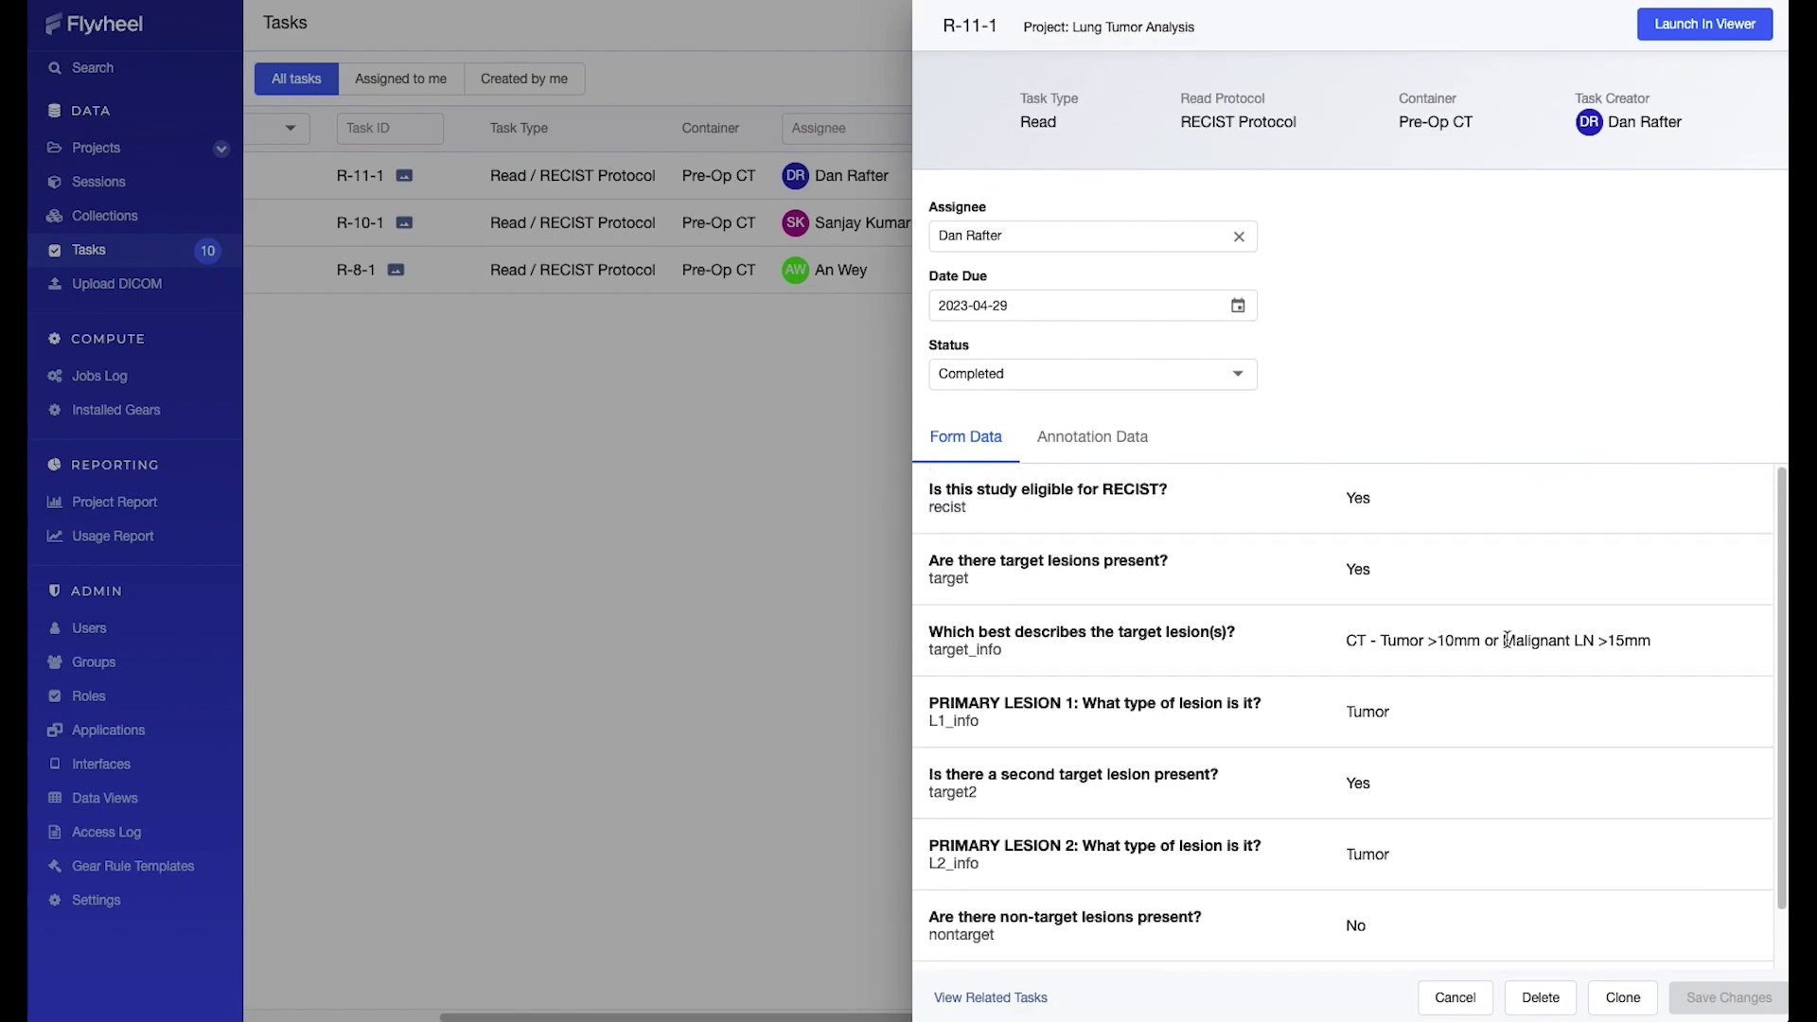
pyautogui.click(1097, 443)
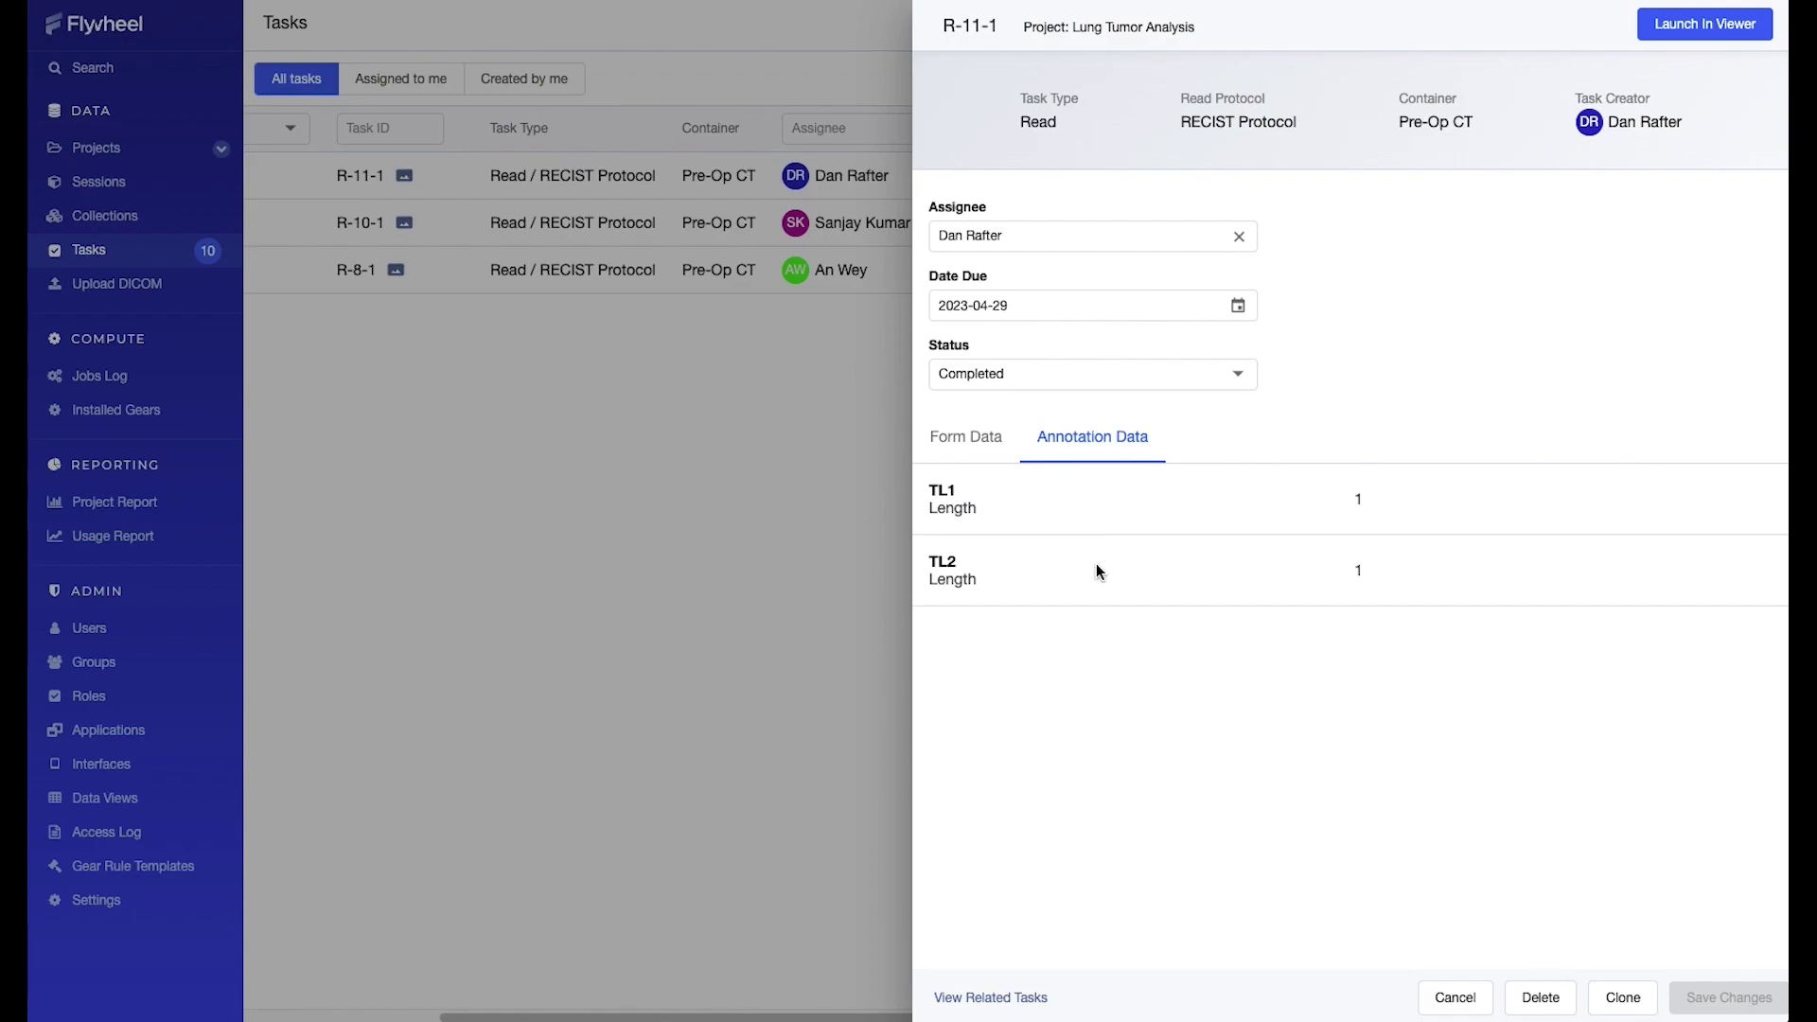
# Launch R-11-1 in the viewer, jump to the first measurement's slice, then close it.
pyautogui.click(1706, 26)
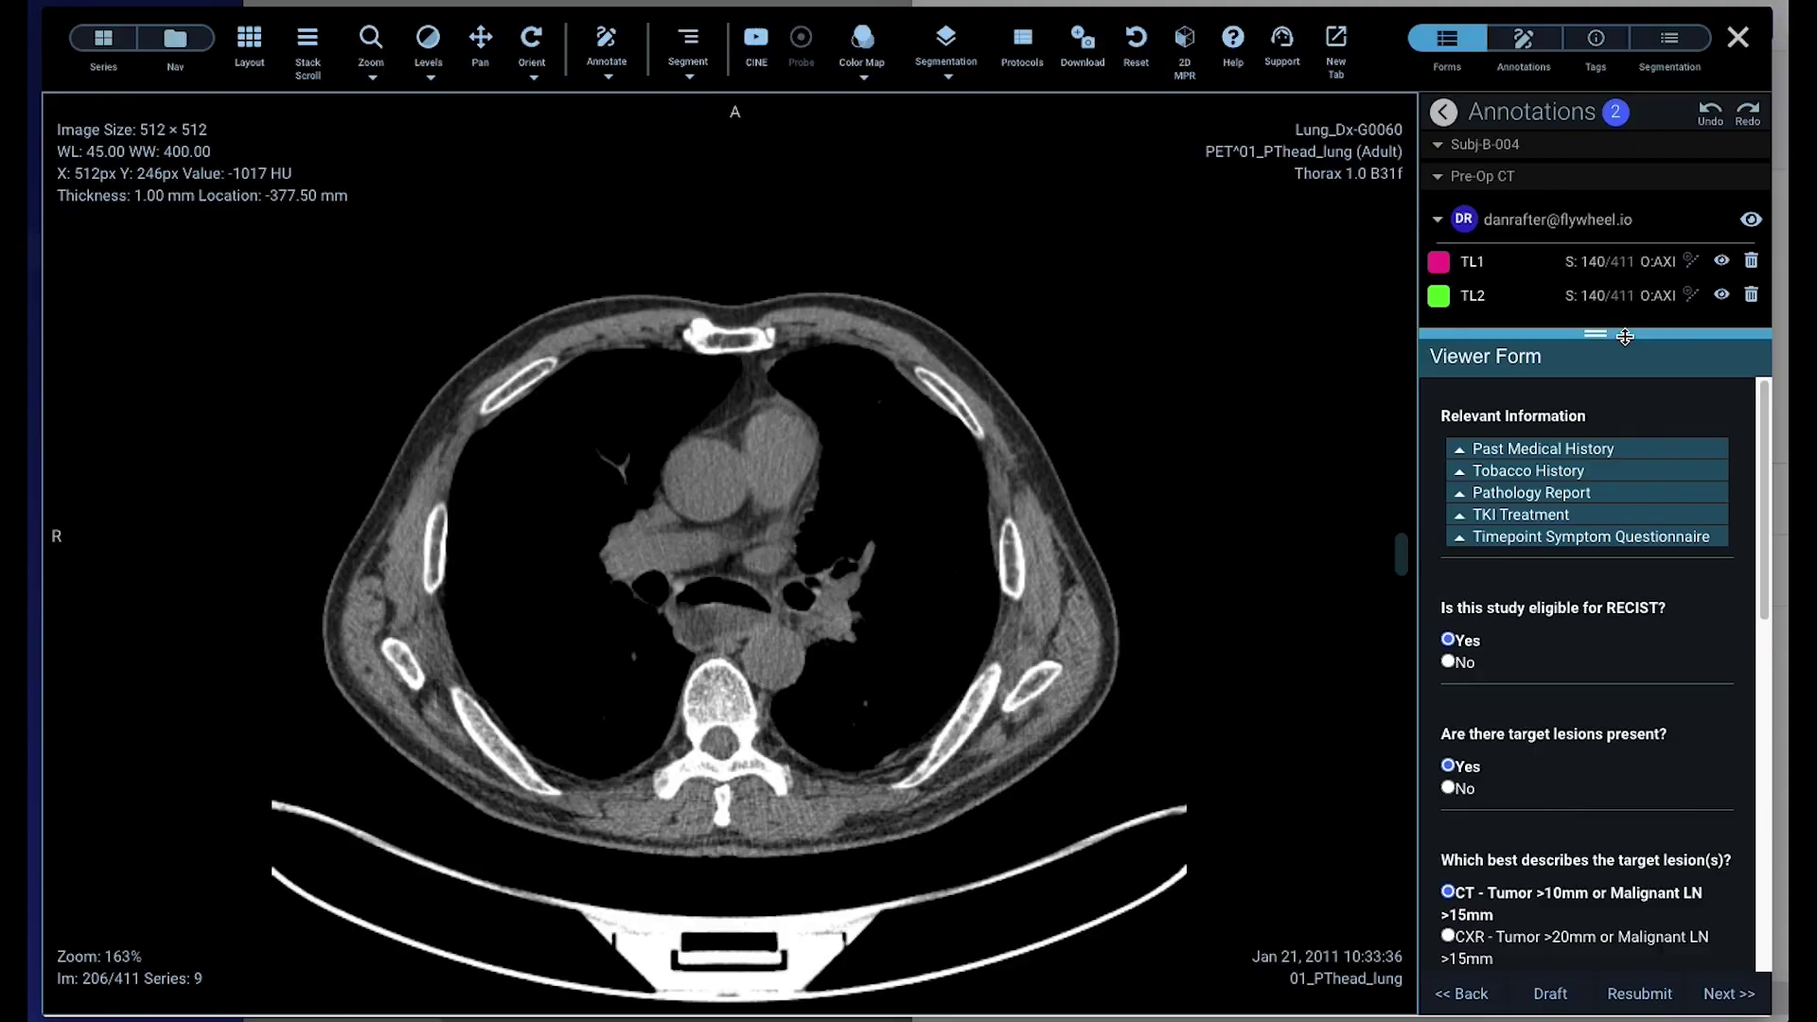
pyautogui.scroll(-4, 1606, 681)
pyautogui.scroll(-1, 1606, 681)
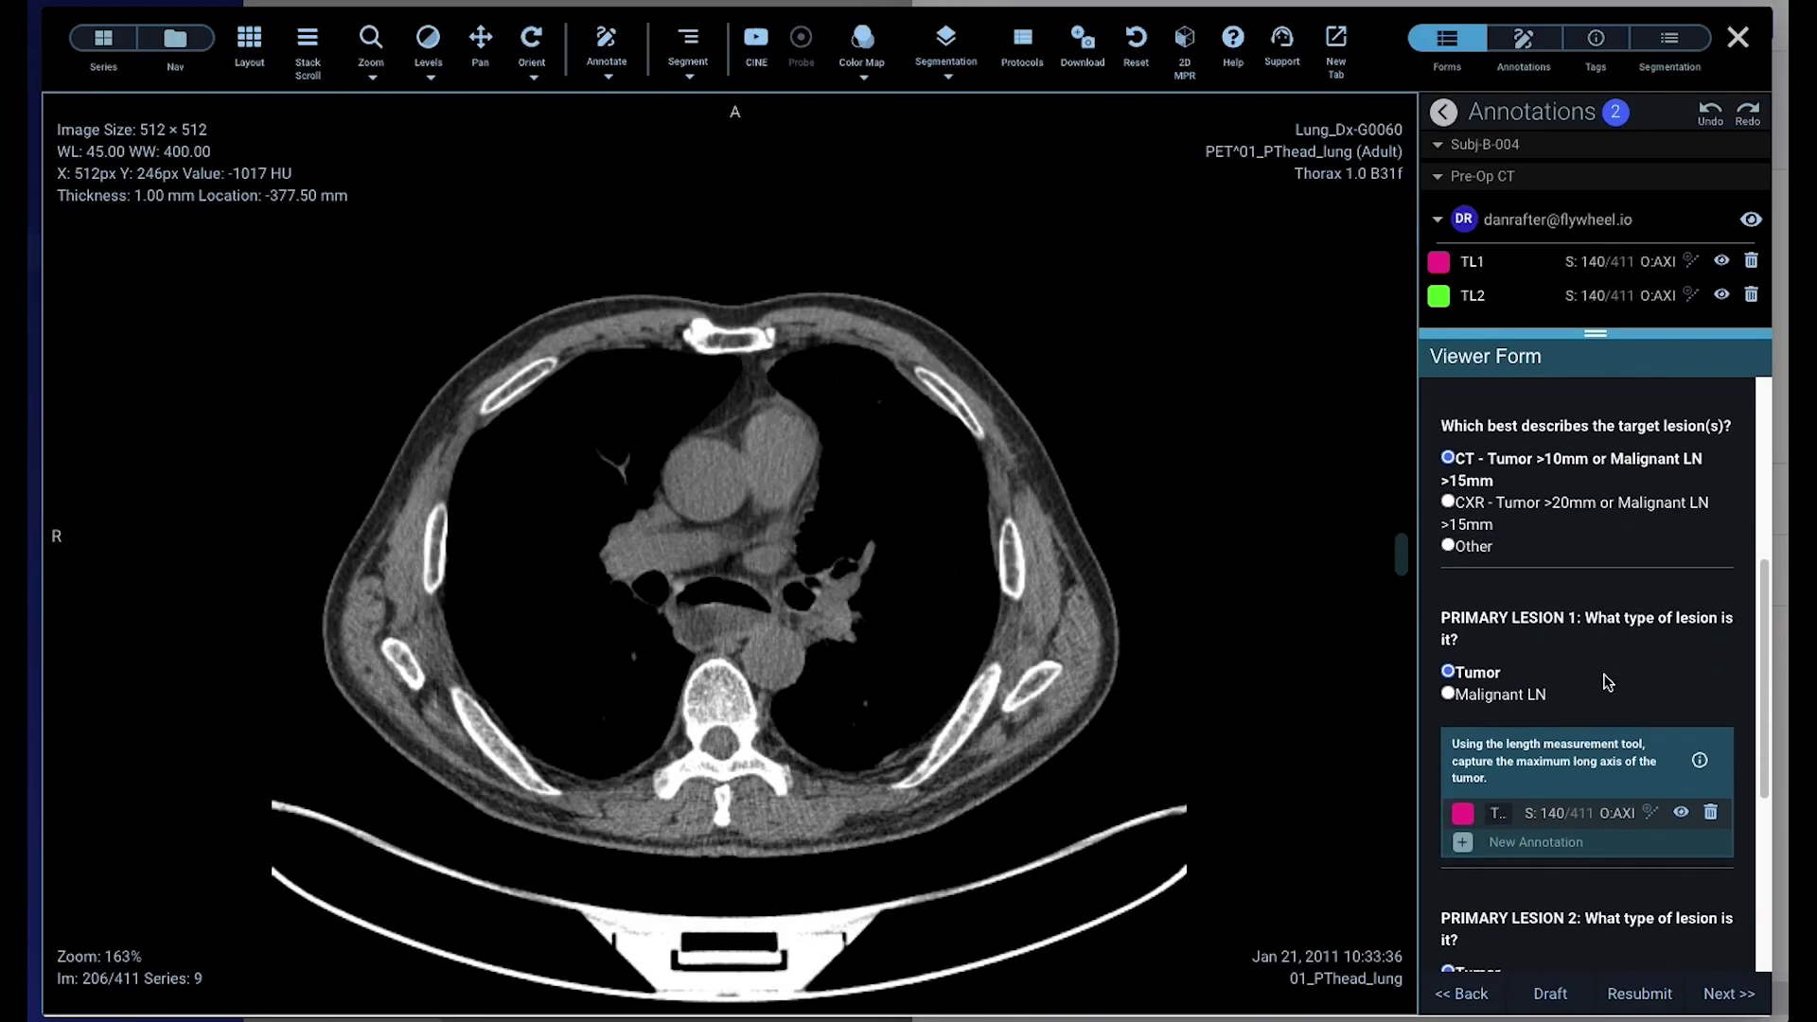
pyautogui.scroll(-2, 1605, 681)
pyautogui.scroll(-2, 1606, 681)
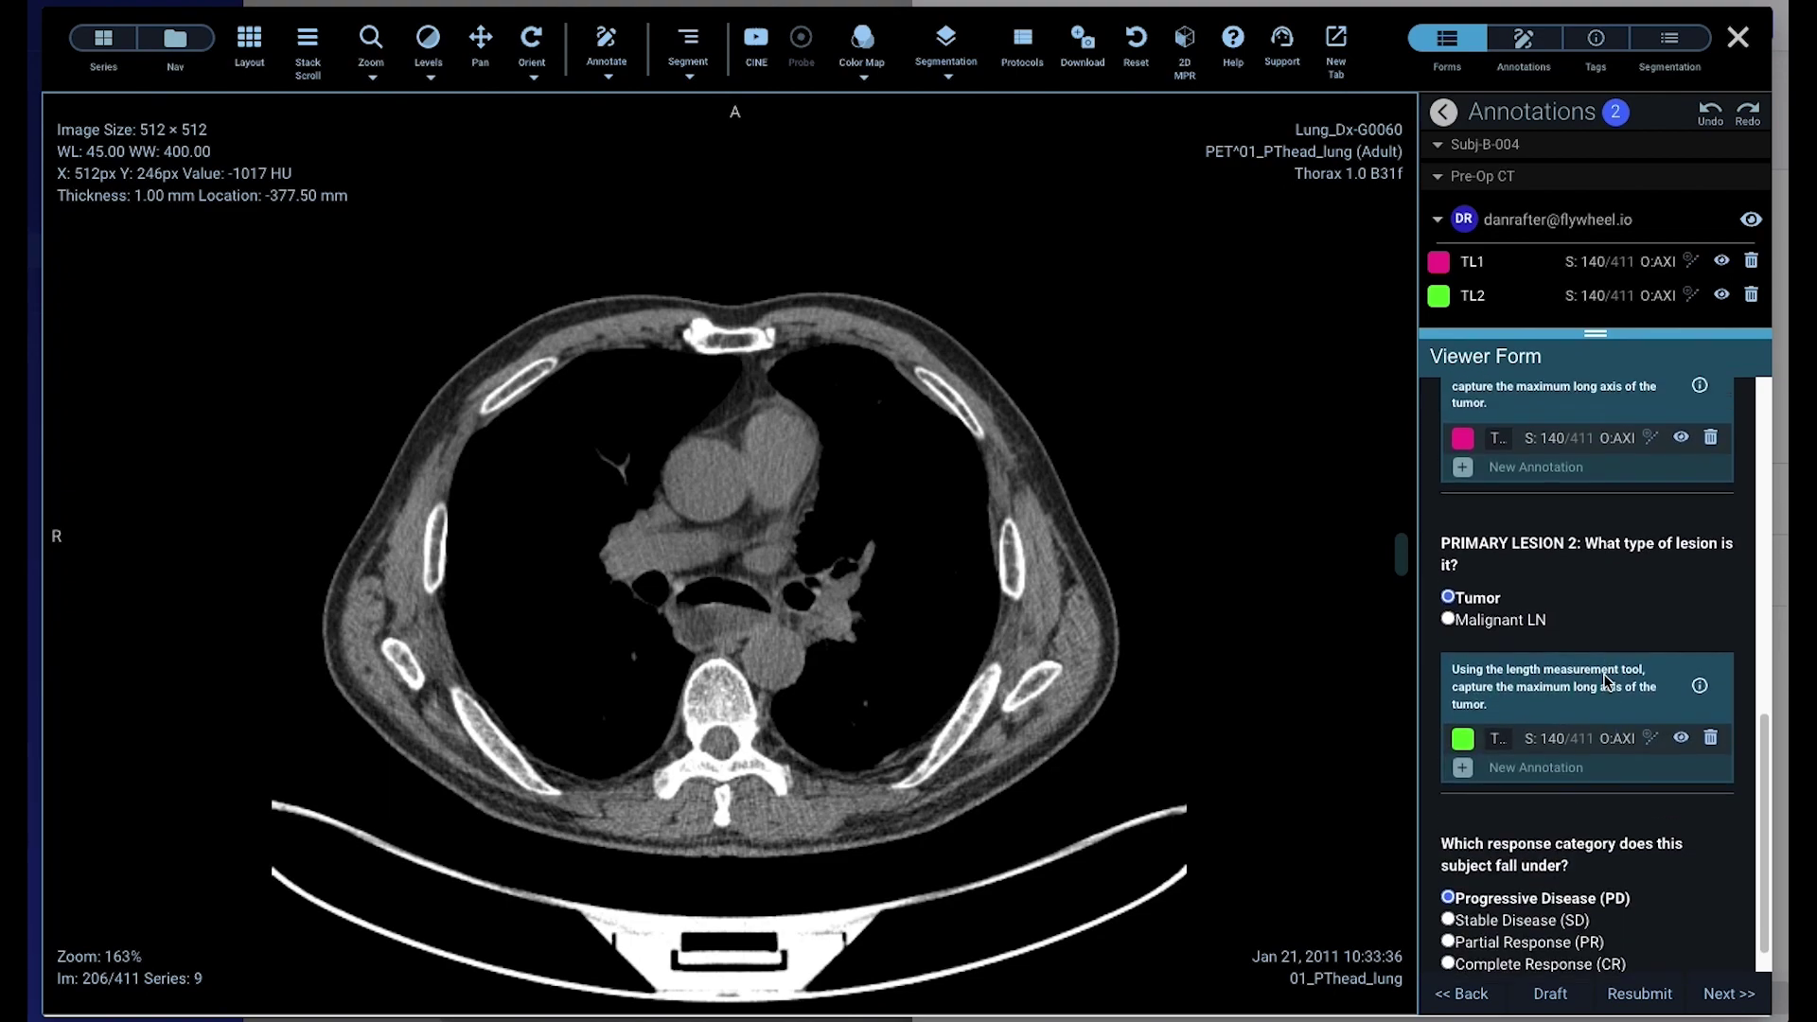
pyautogui.scroll(5, 1606, 681)
pyautogui.click(1609, 261)
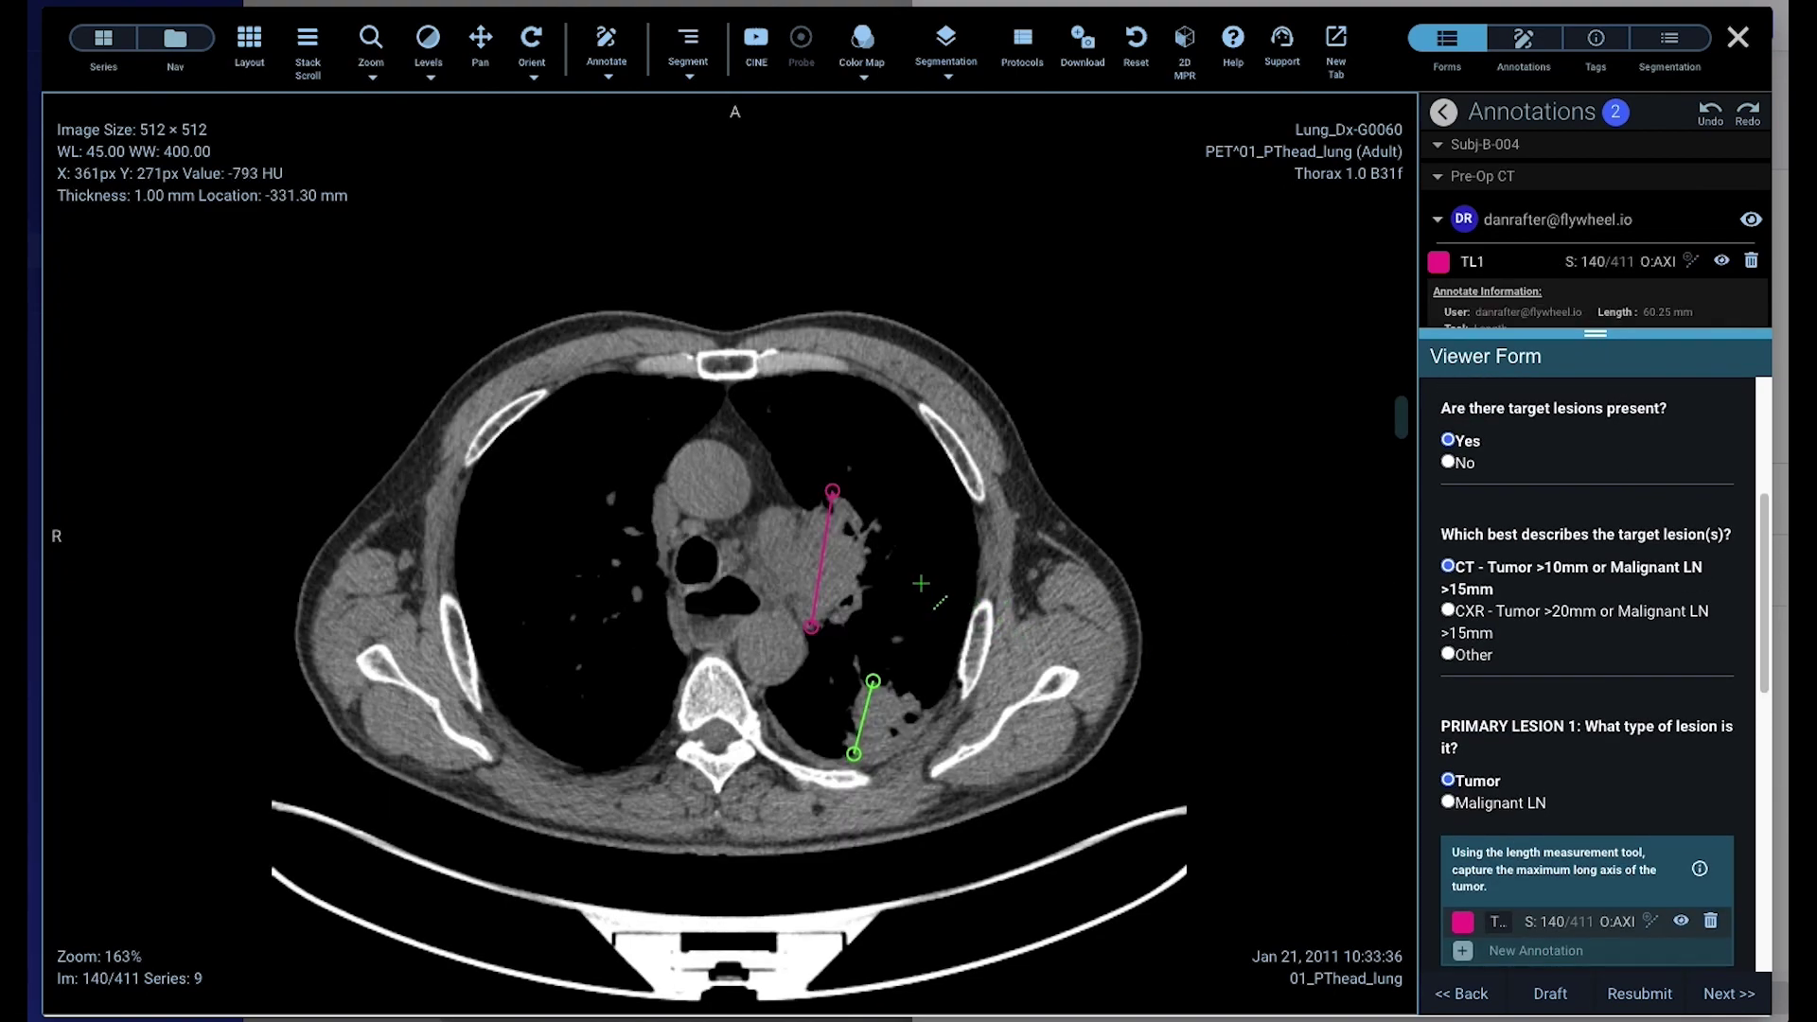
pyautogui.scroll(5, 965, 650)
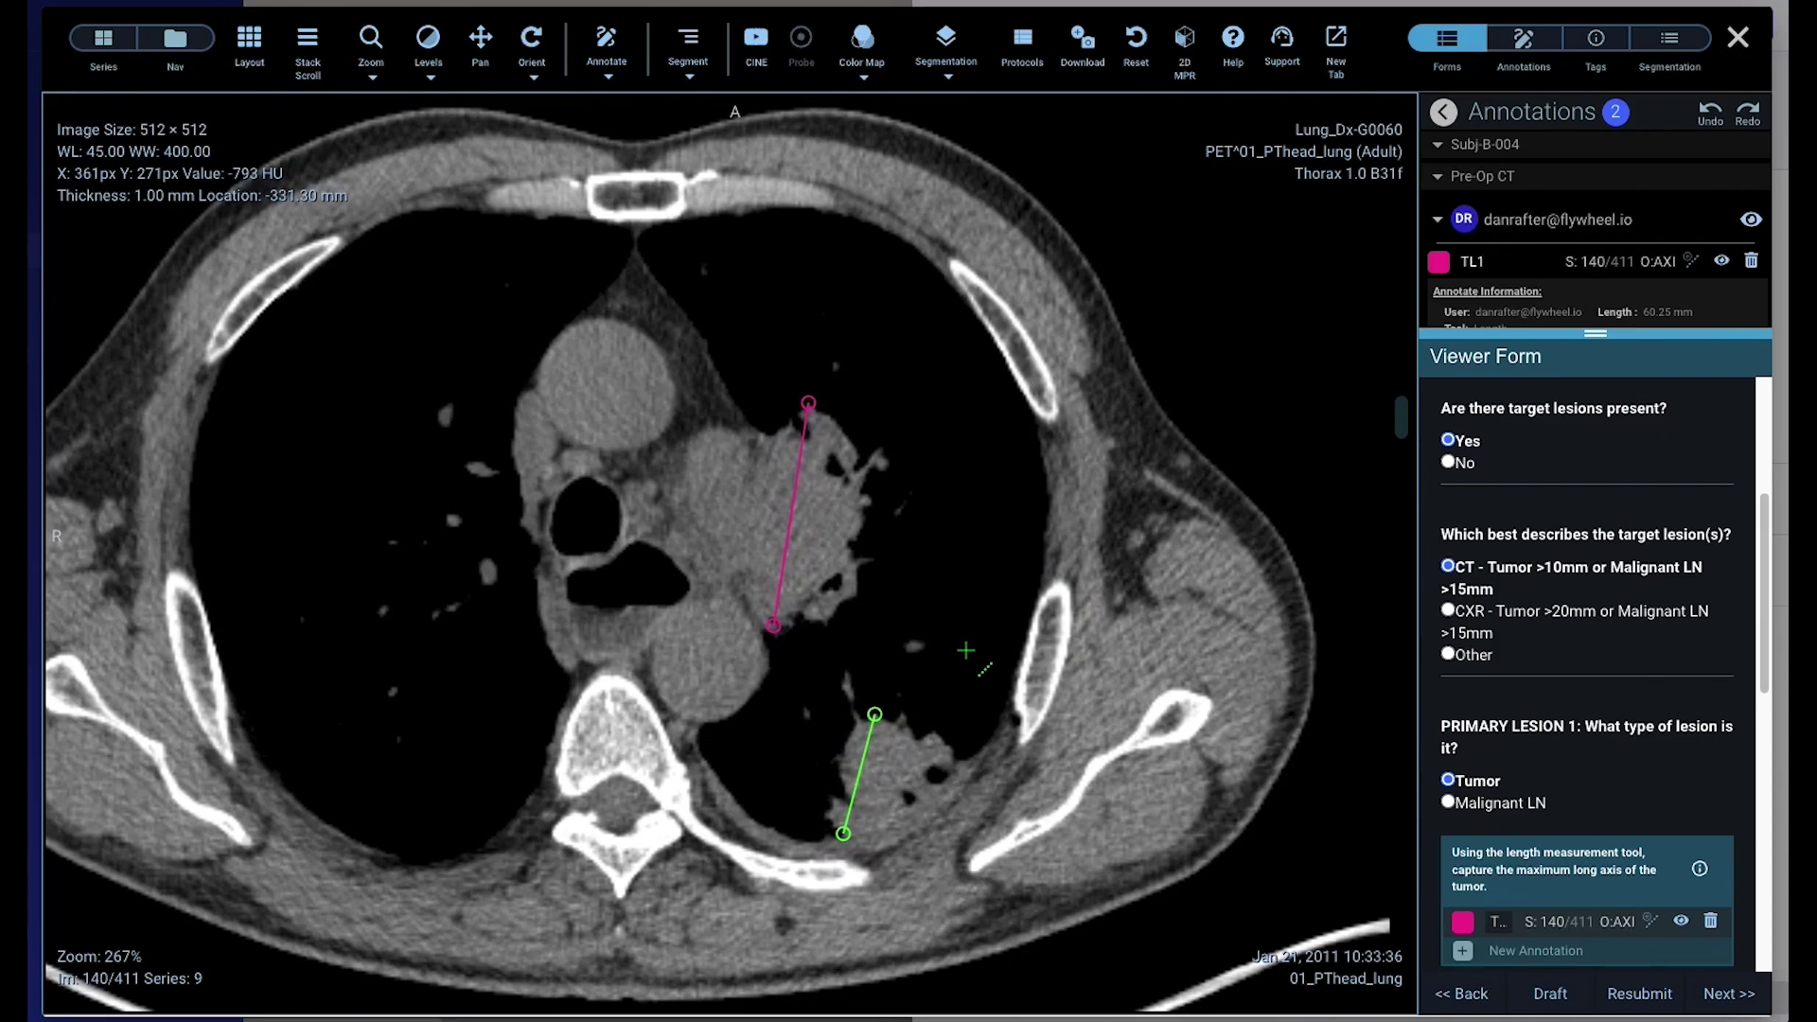
pyautogui.click(1740, 39)
# Close the task details and select all three RECIST tasks for joint viewing.
pyautogui.click(731, 521)
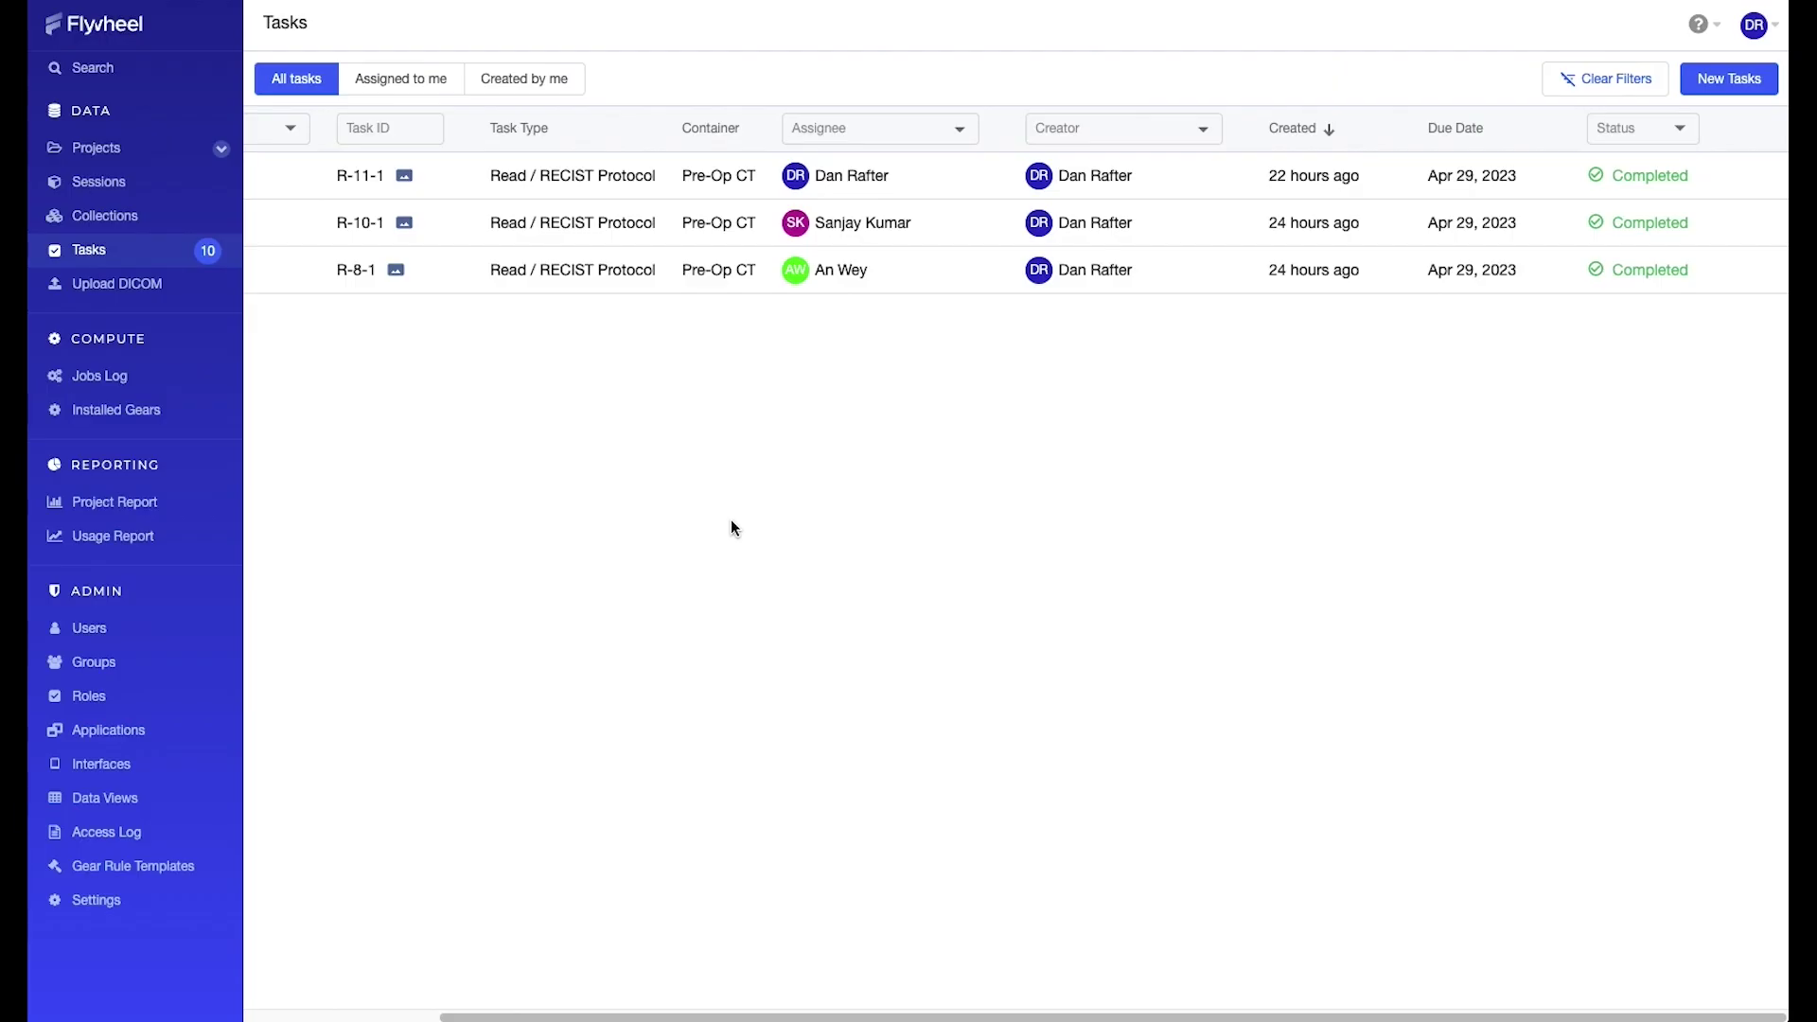
pyautogui.click(280, 131)
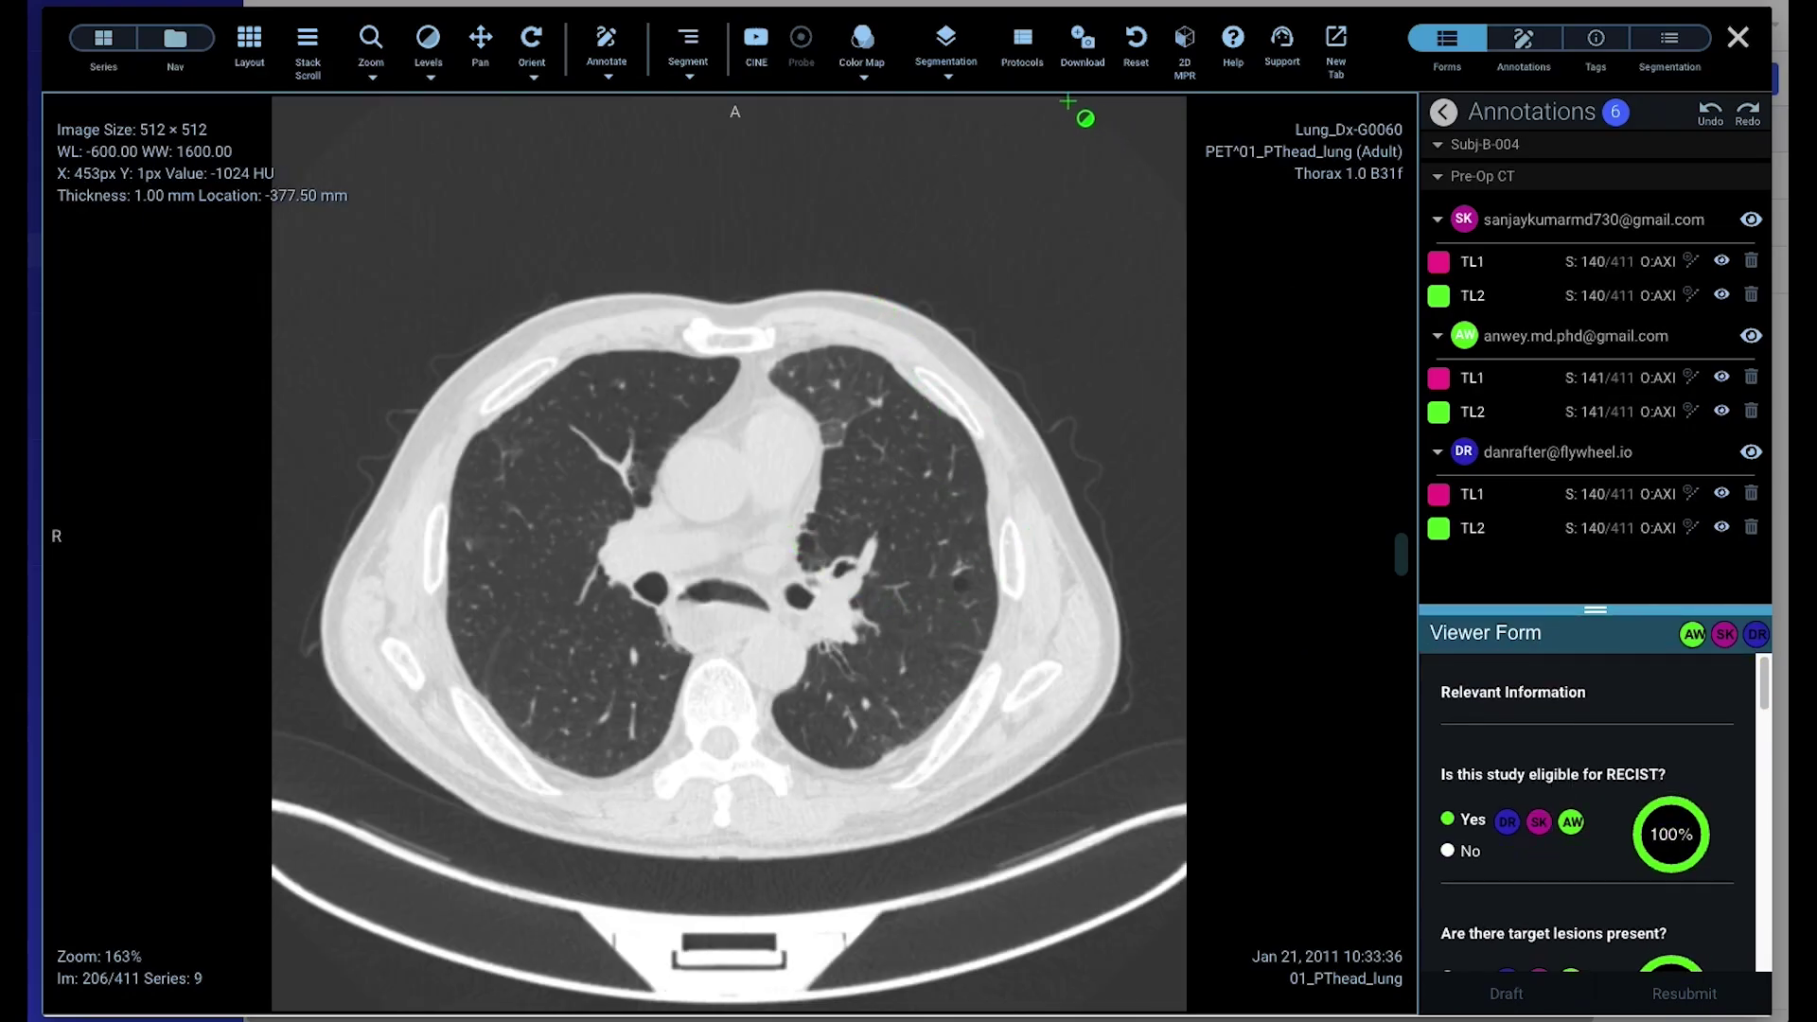
# Load Mask_Axial_Tumor from the Mask Analyses folder onto the lung CT.
pyautogui.click(946, 43)
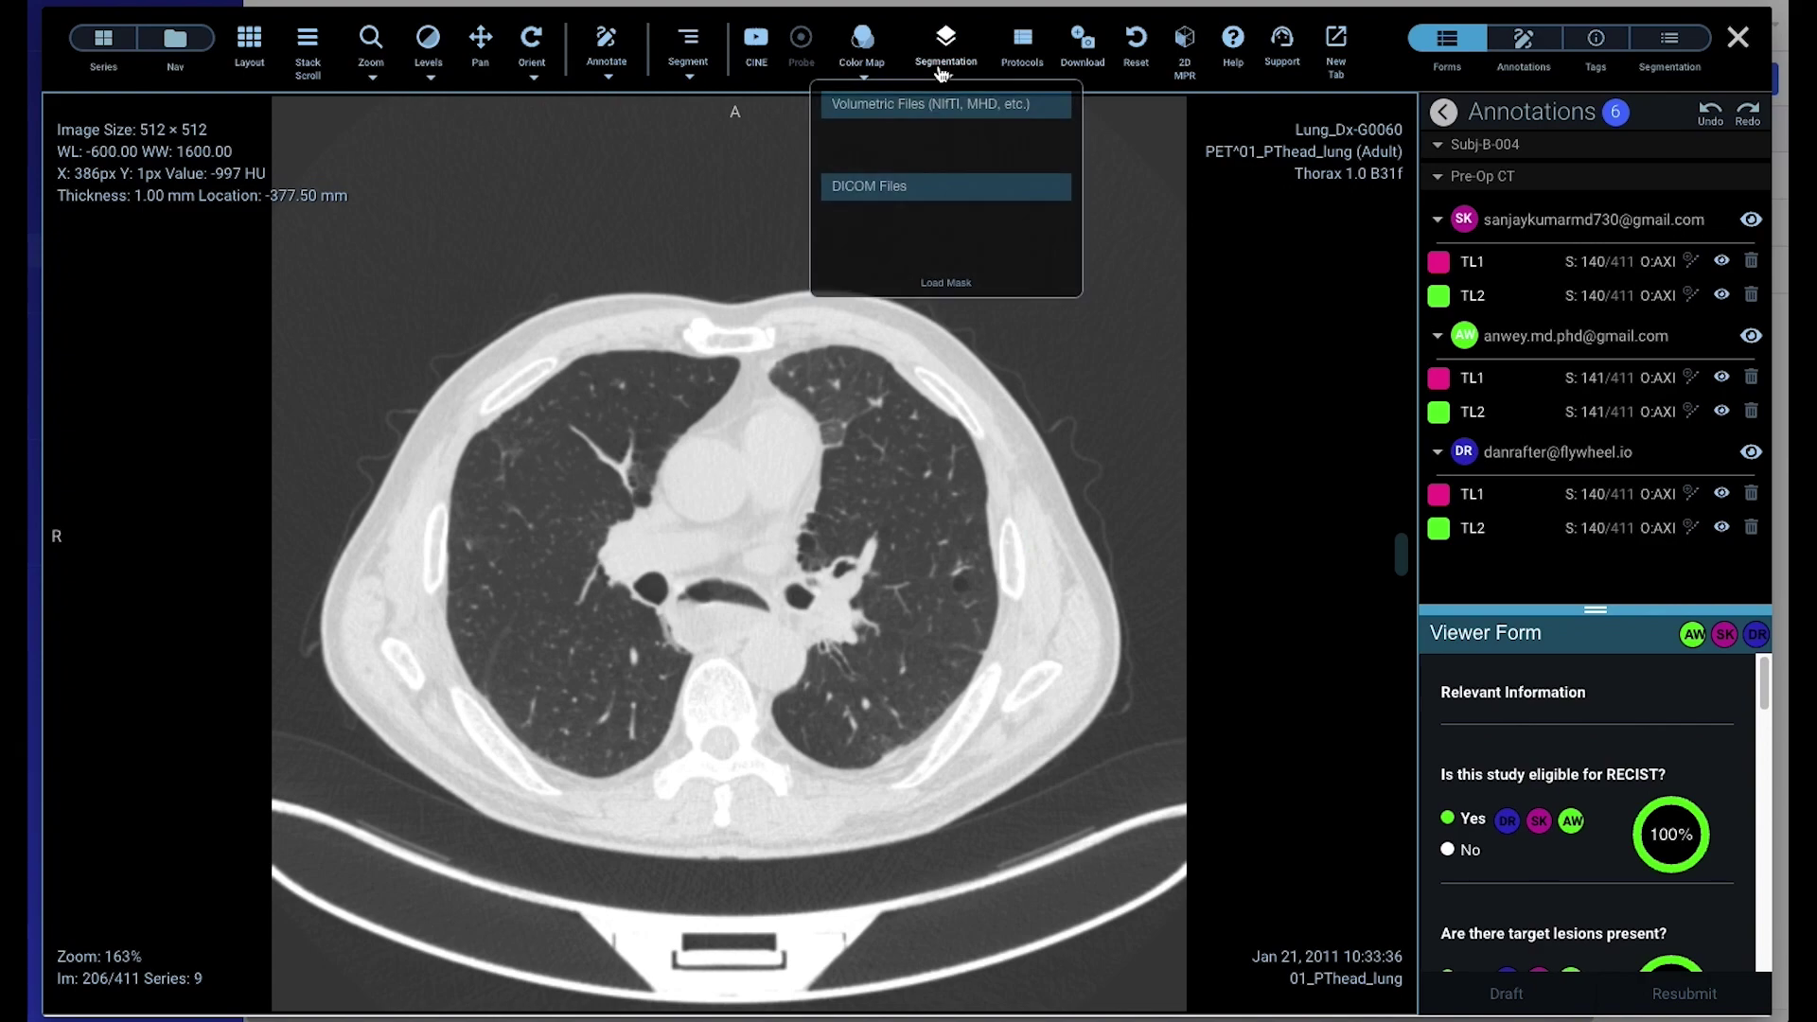
pyautogui.click(932, 288)
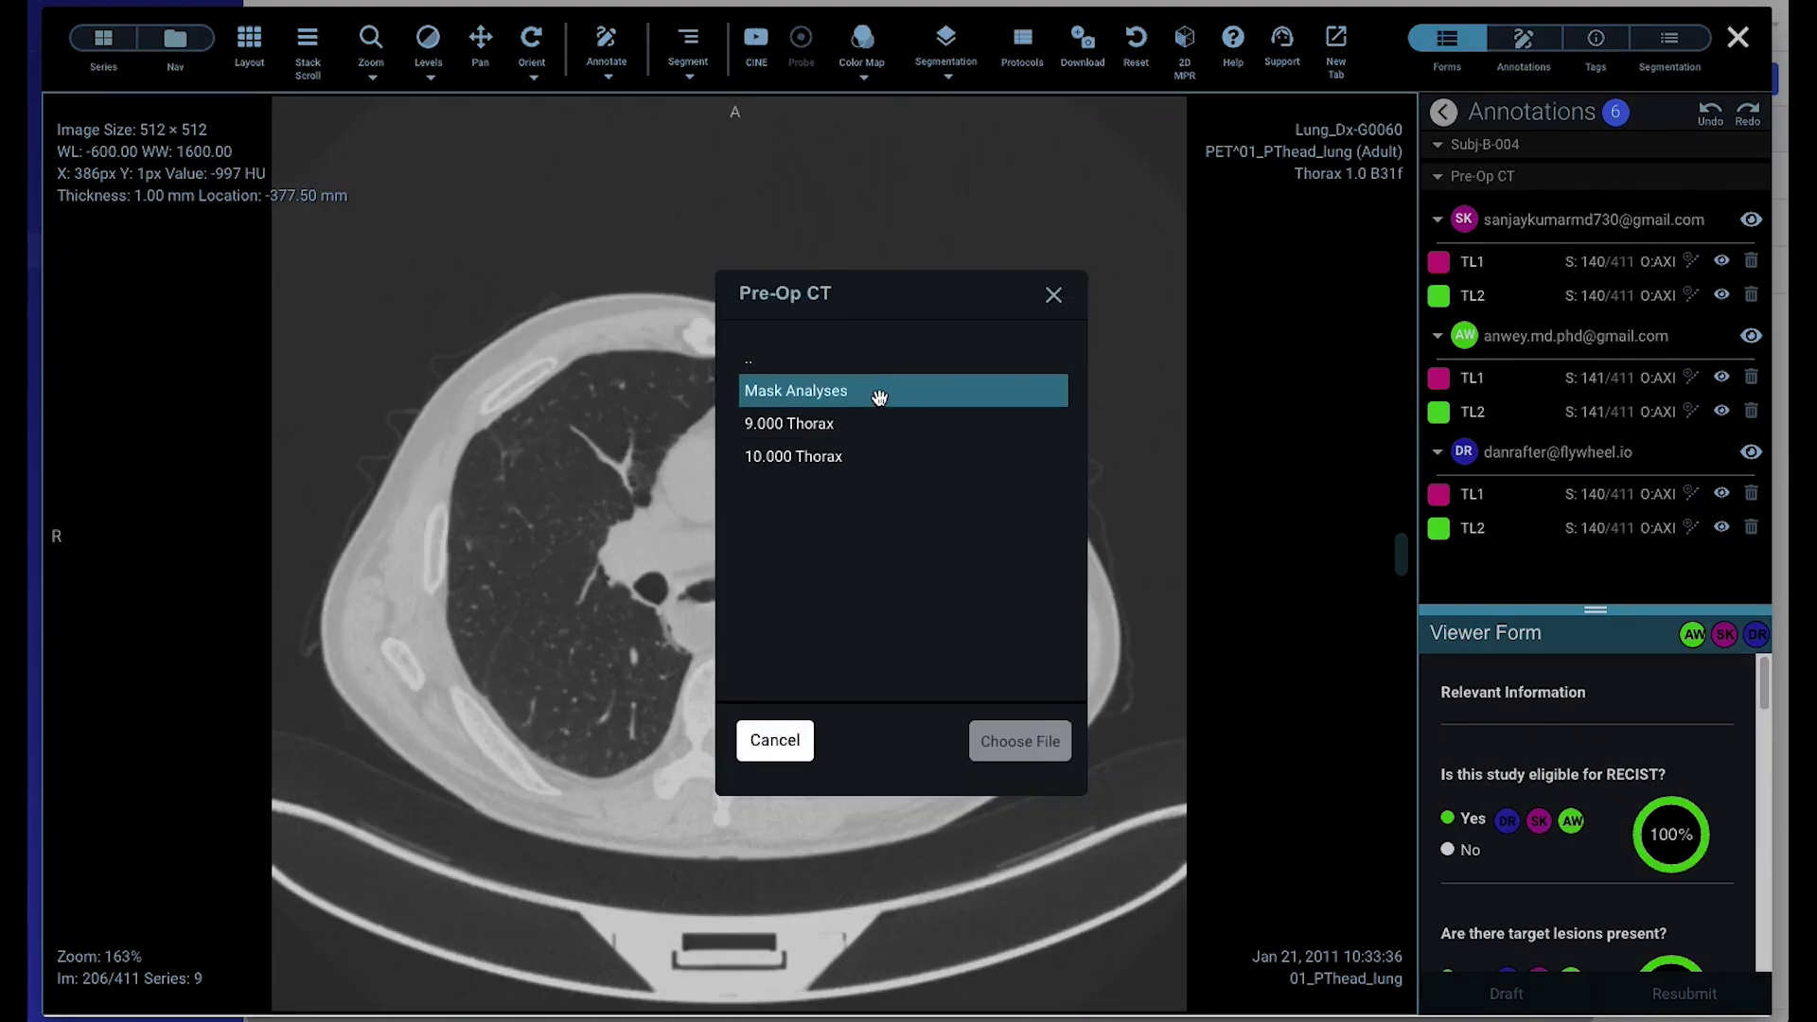
pyautogui.click(876, 391)
pyautogui.click(886, 490)
pyautogui.click(1014, 742)
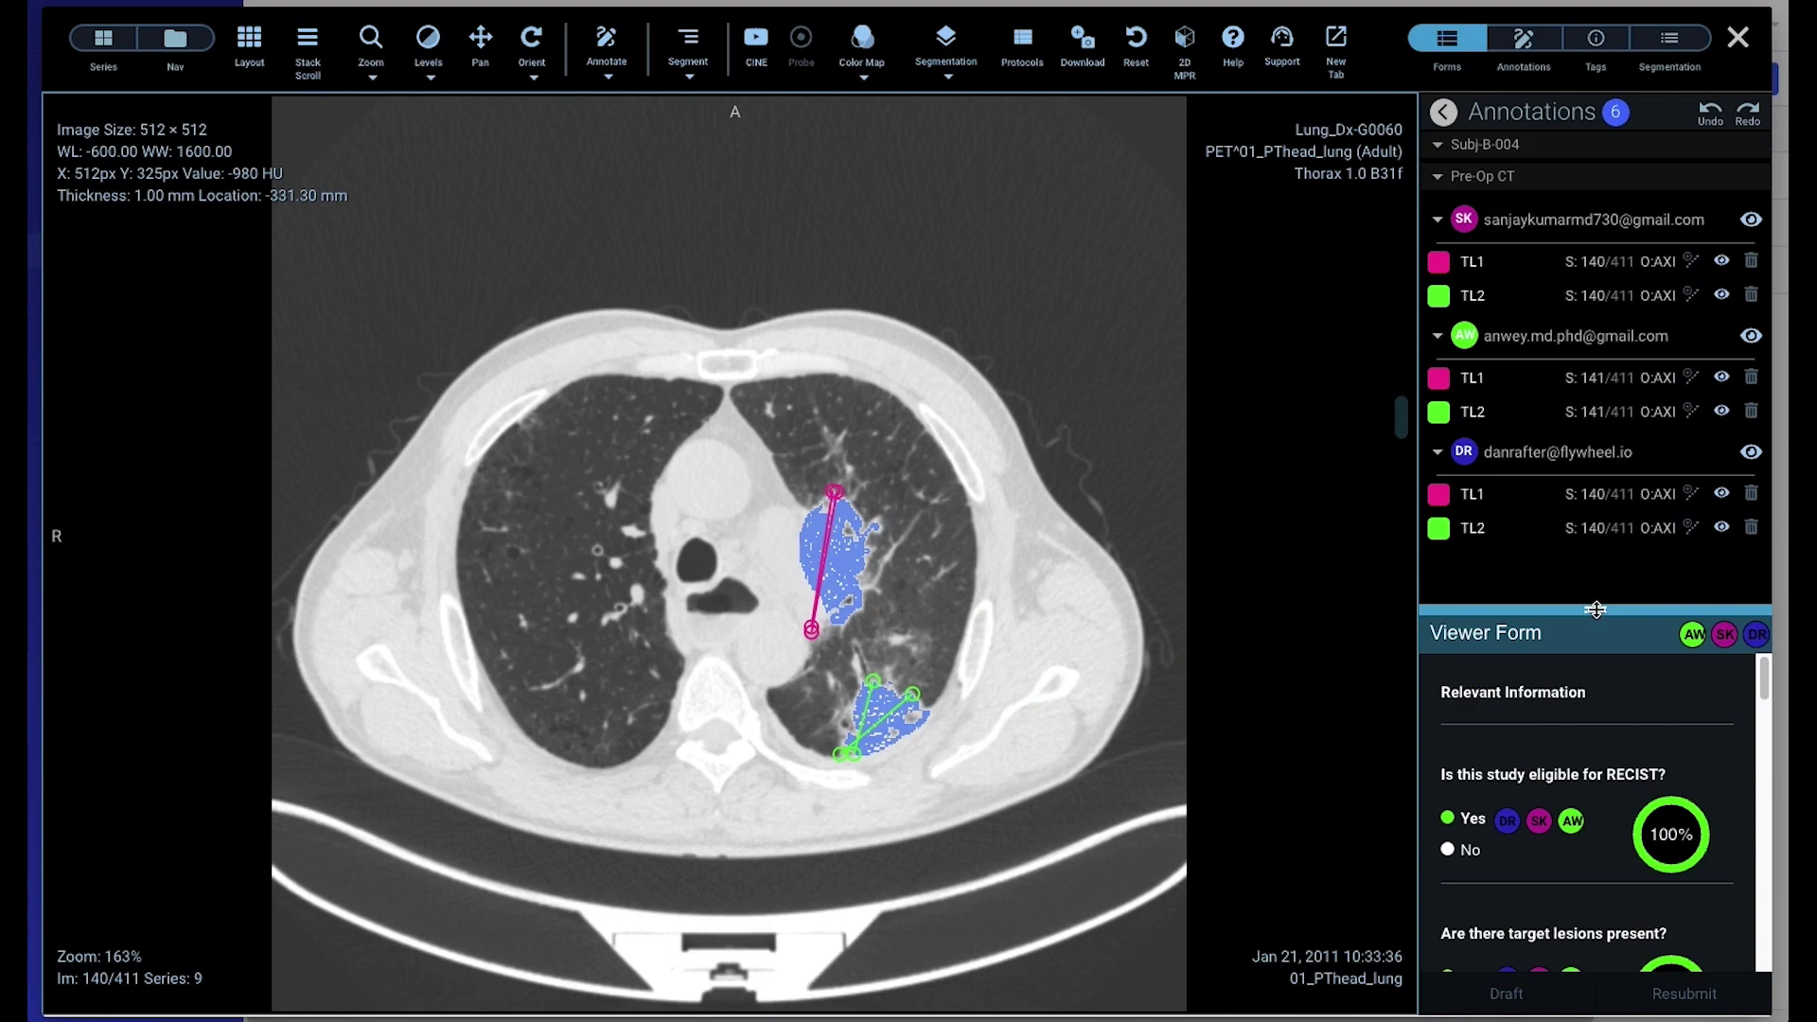
pyautogui.moveTo(1595, 609); pyautogui.dragTo(1590, 320)
pyautogui.scroll(-3, 1606, 576)
# Expand Lesion 1 into each reader's measurement and scroll through the form's agreement scores.
pyautogui.scroll(-5, 1607, 643)
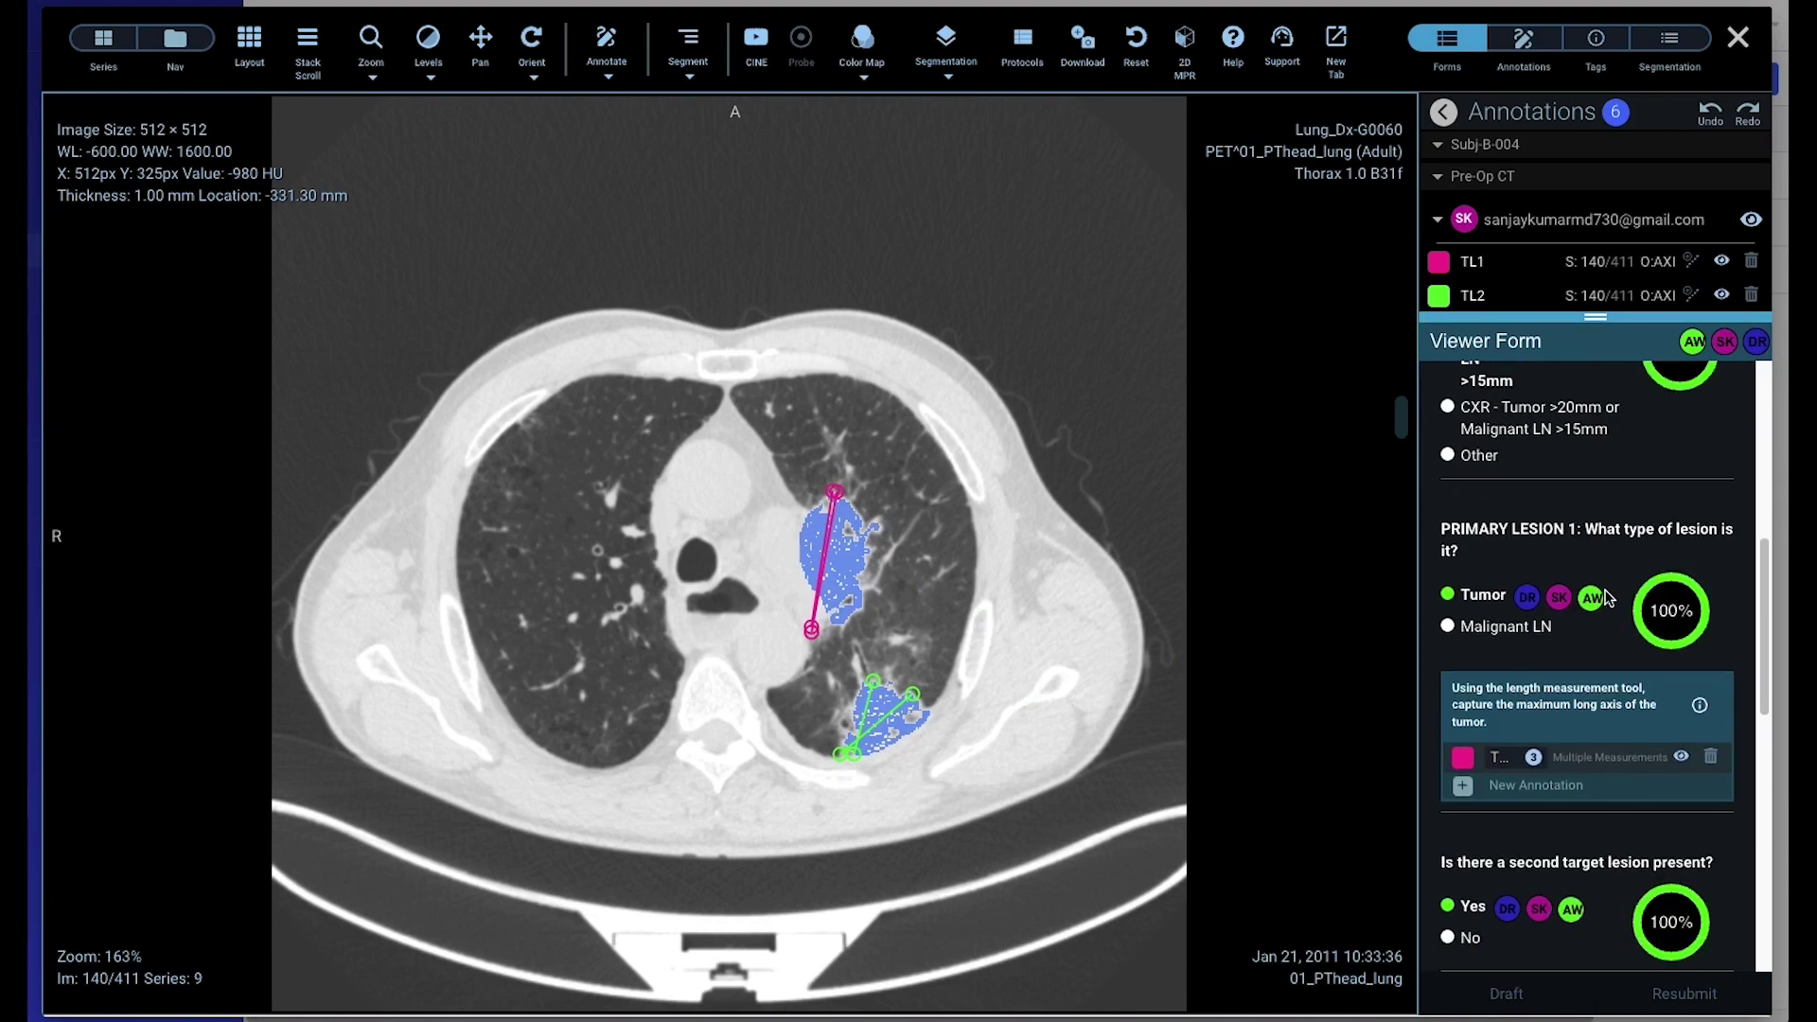
pyautogui.click(1606, 681)
pyautogui.scroll(-2, 1606, 700)
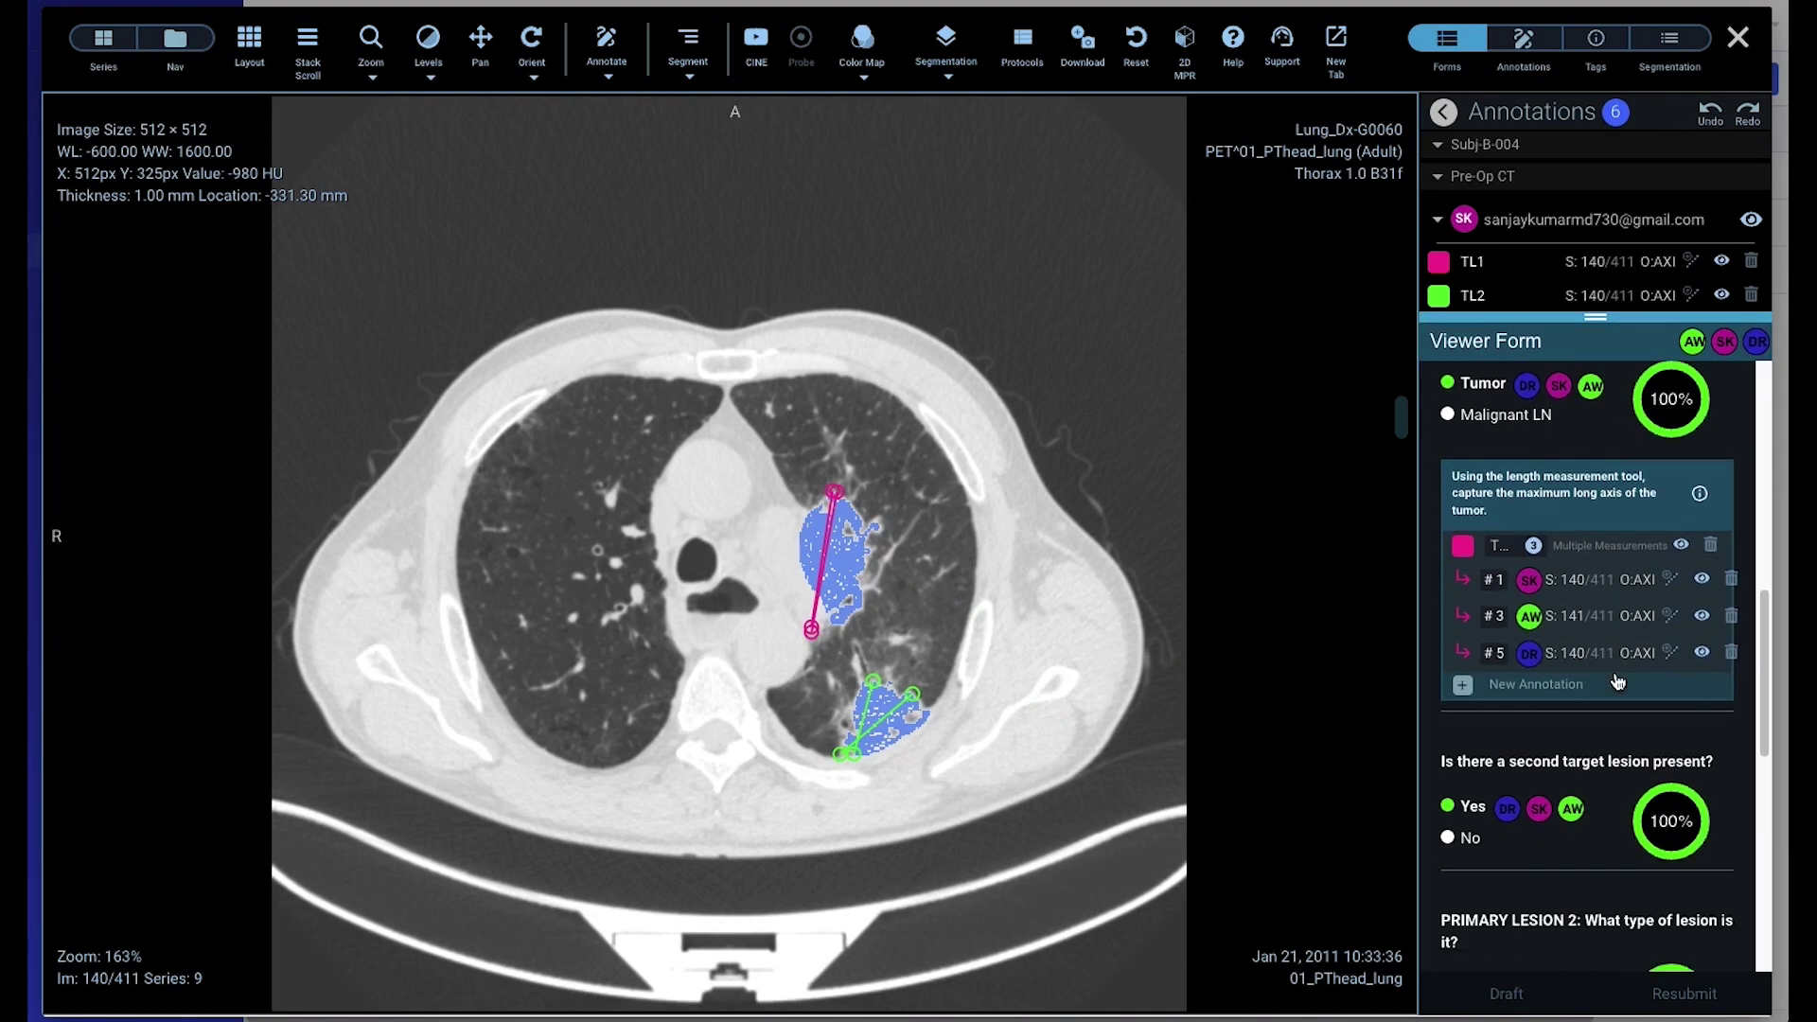
pyautogui.scroll(-2, 1605, 720)
pyautogui.scroll(-2, 1606, 743)
pyautogui.scroll(-2, 1606, 743)
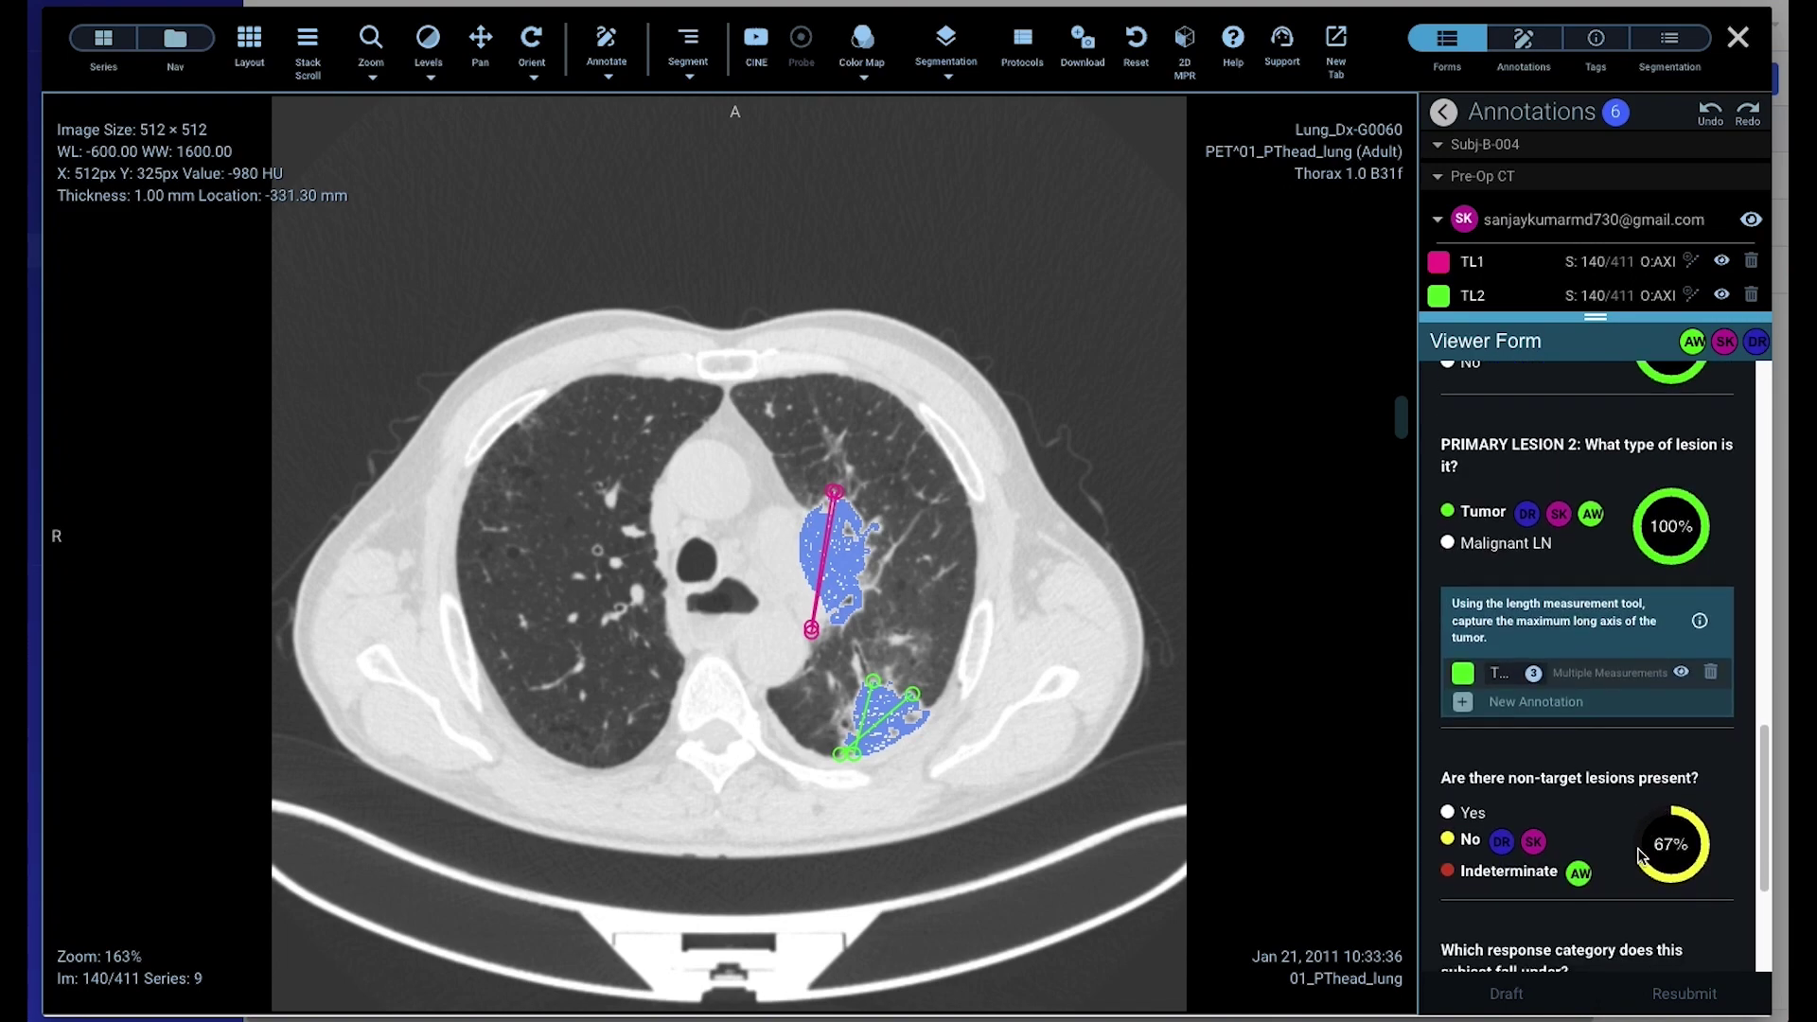
pyautogui.scroll(-3, 1598, 894)
pyautogui.scroll(-3, 1599, 889)
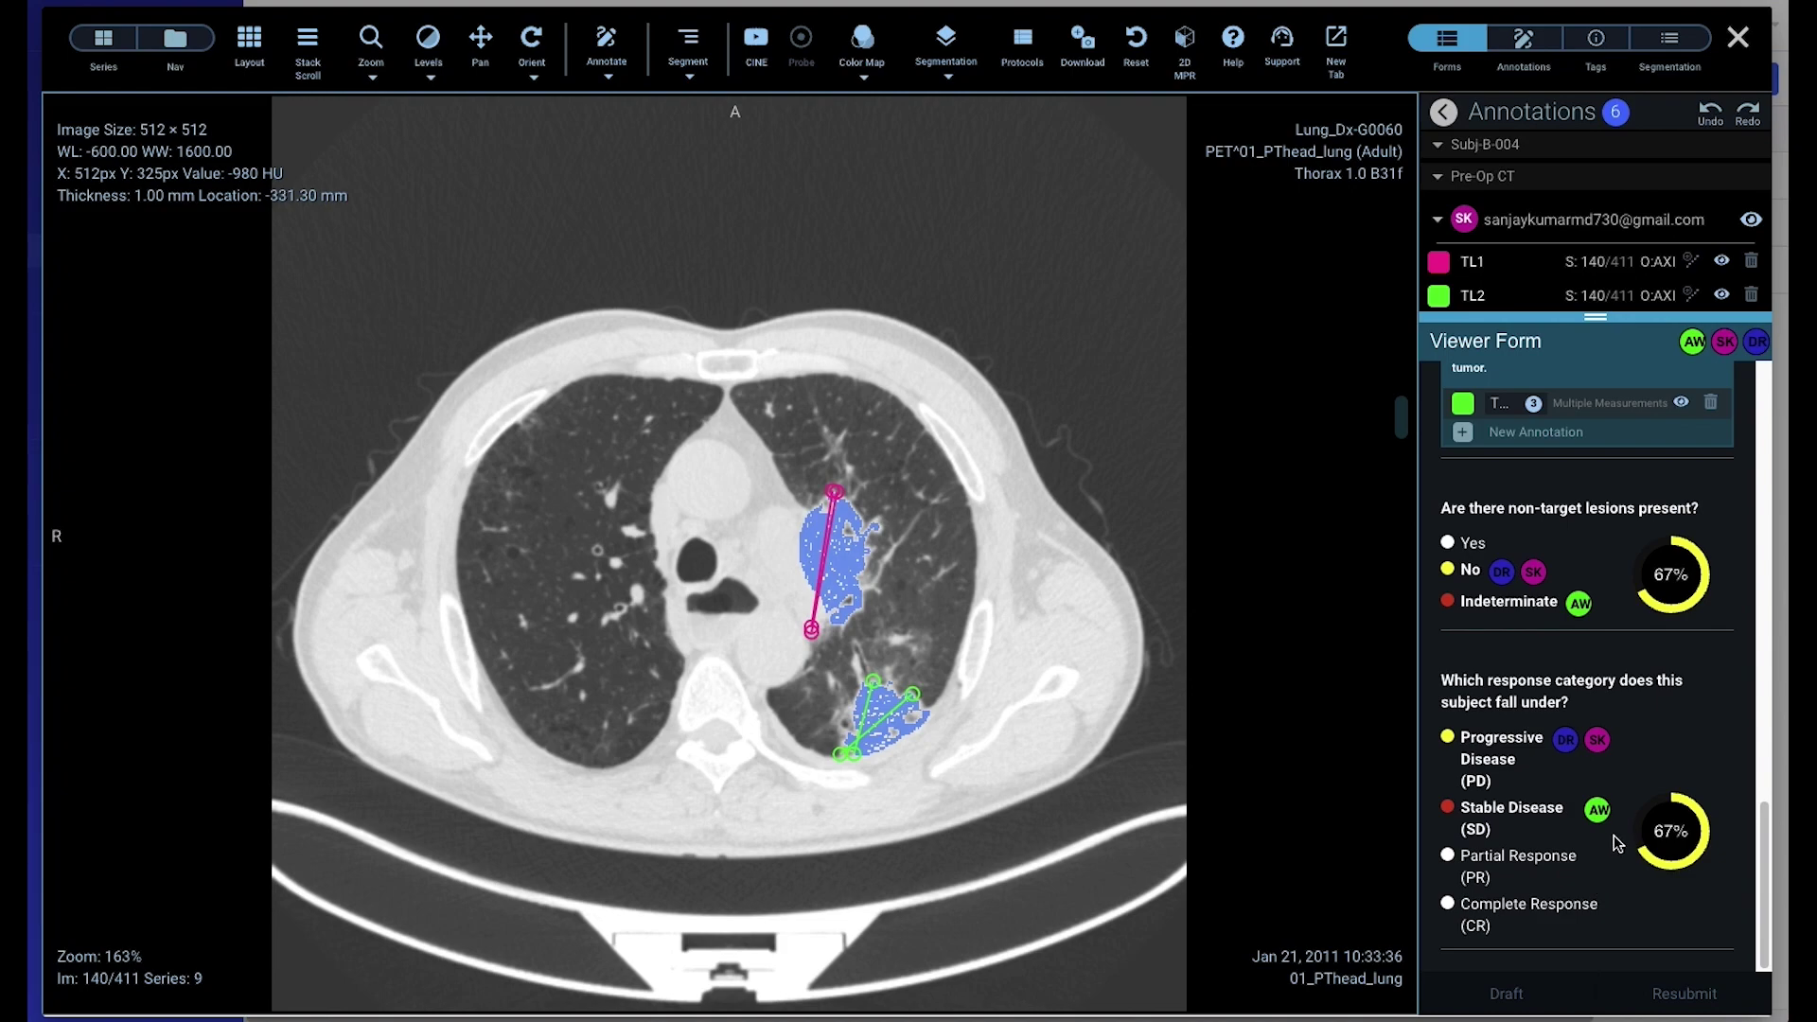
# Enlarge the readers' annotation list by dragging the form splitter down.
pyautogui.scroll(5, 1665, 785)
pyautogui.scroll(5, 1694, 776)
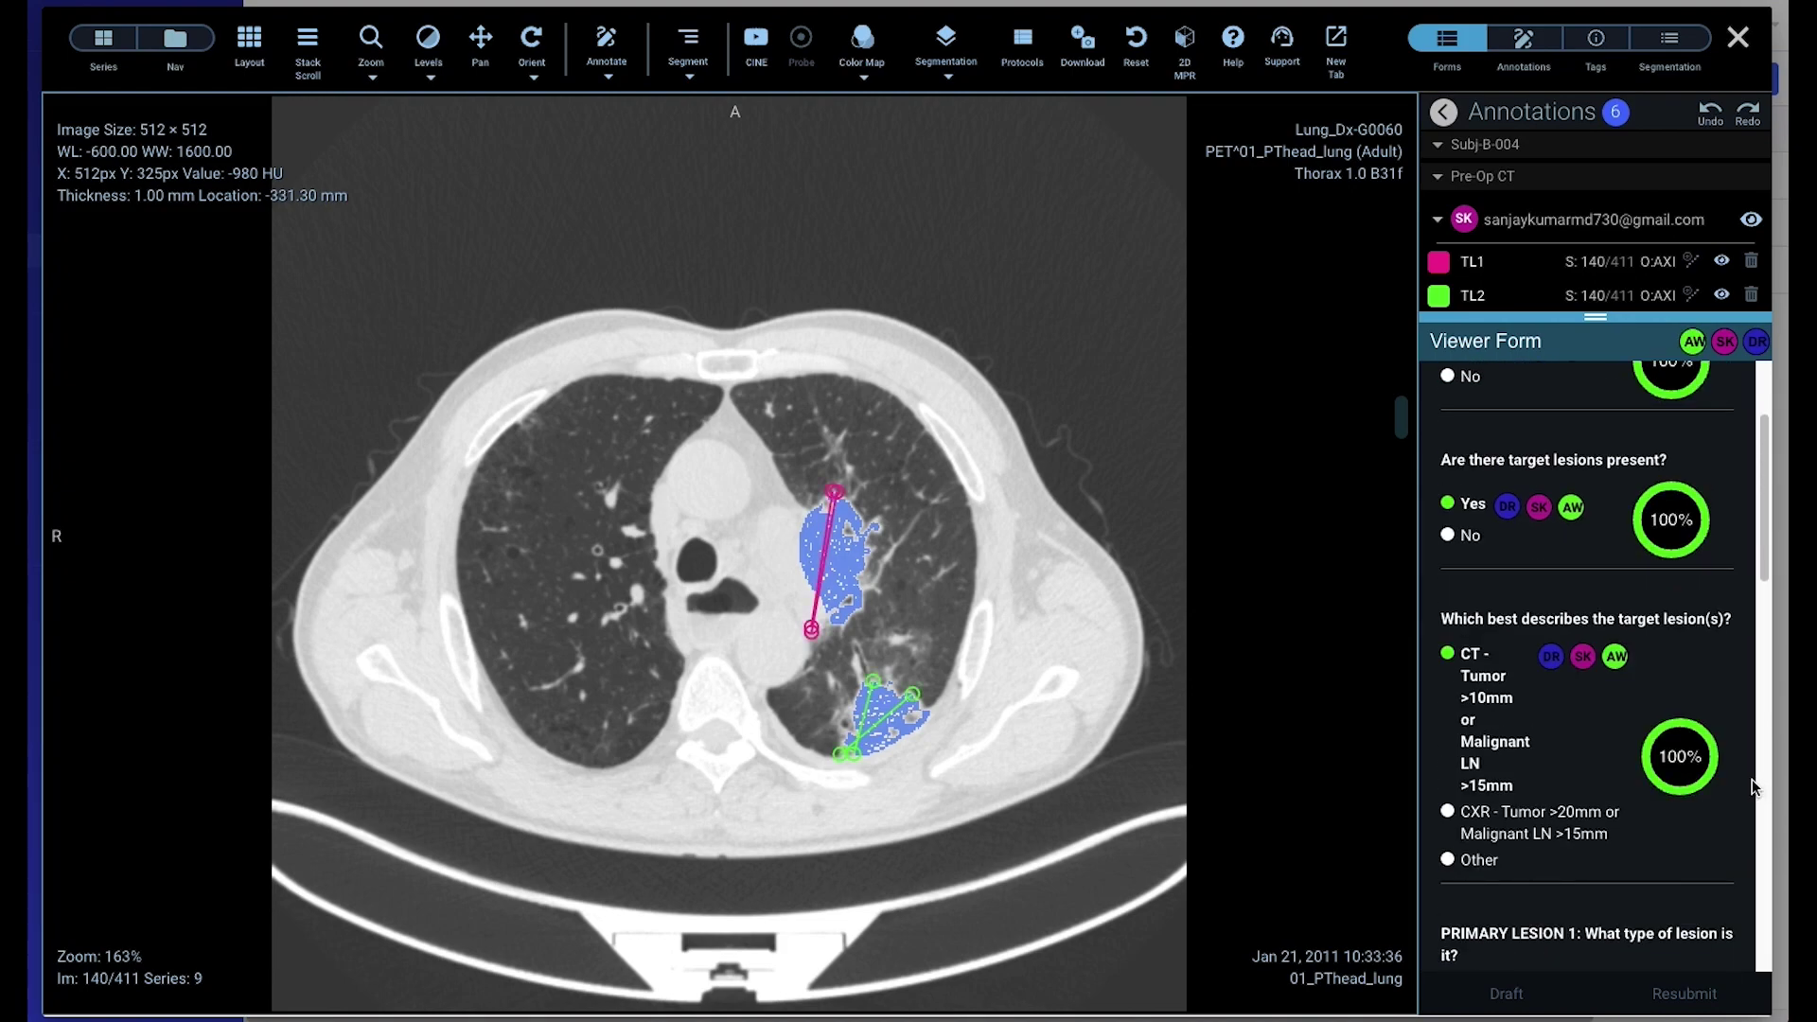
pyautogui.scroll(3, 1722, 766)
pyautogui.moveTo(1599, 319); pyautogui.dragTo(1599, 576)
pyautogui.moveTo(930, 627)
pyautogui.mouseDown()
pyautogui.moveTo(955, 537)
pyautogui.moveTo(1057, 600)
pyautogui.mouseUp()
# Zoom into the lesion and toggle one reader's measurements off and back on.
pyautogui.scroll(5, 954, 537)
pyautogui.scroll(1, 1056, 600)
pyautogui.scroll(-1, 1056, 600)
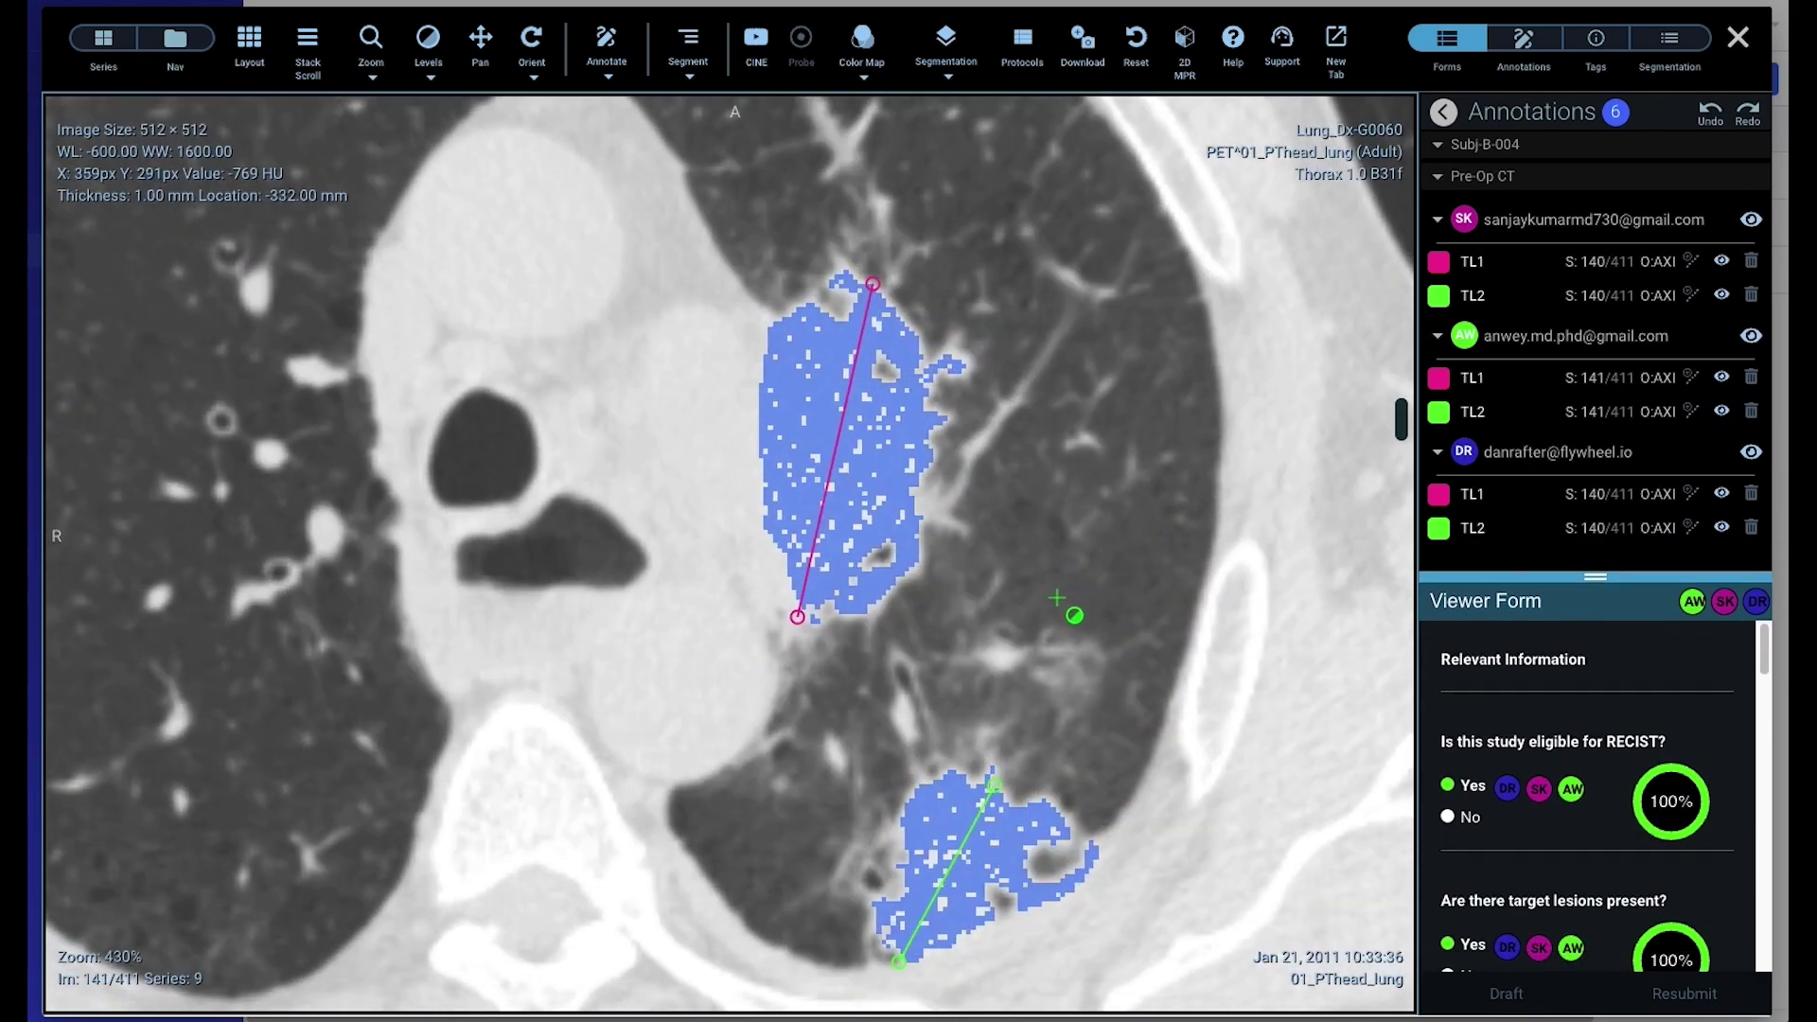
pyautogui.scroll(1, 1056, 598)
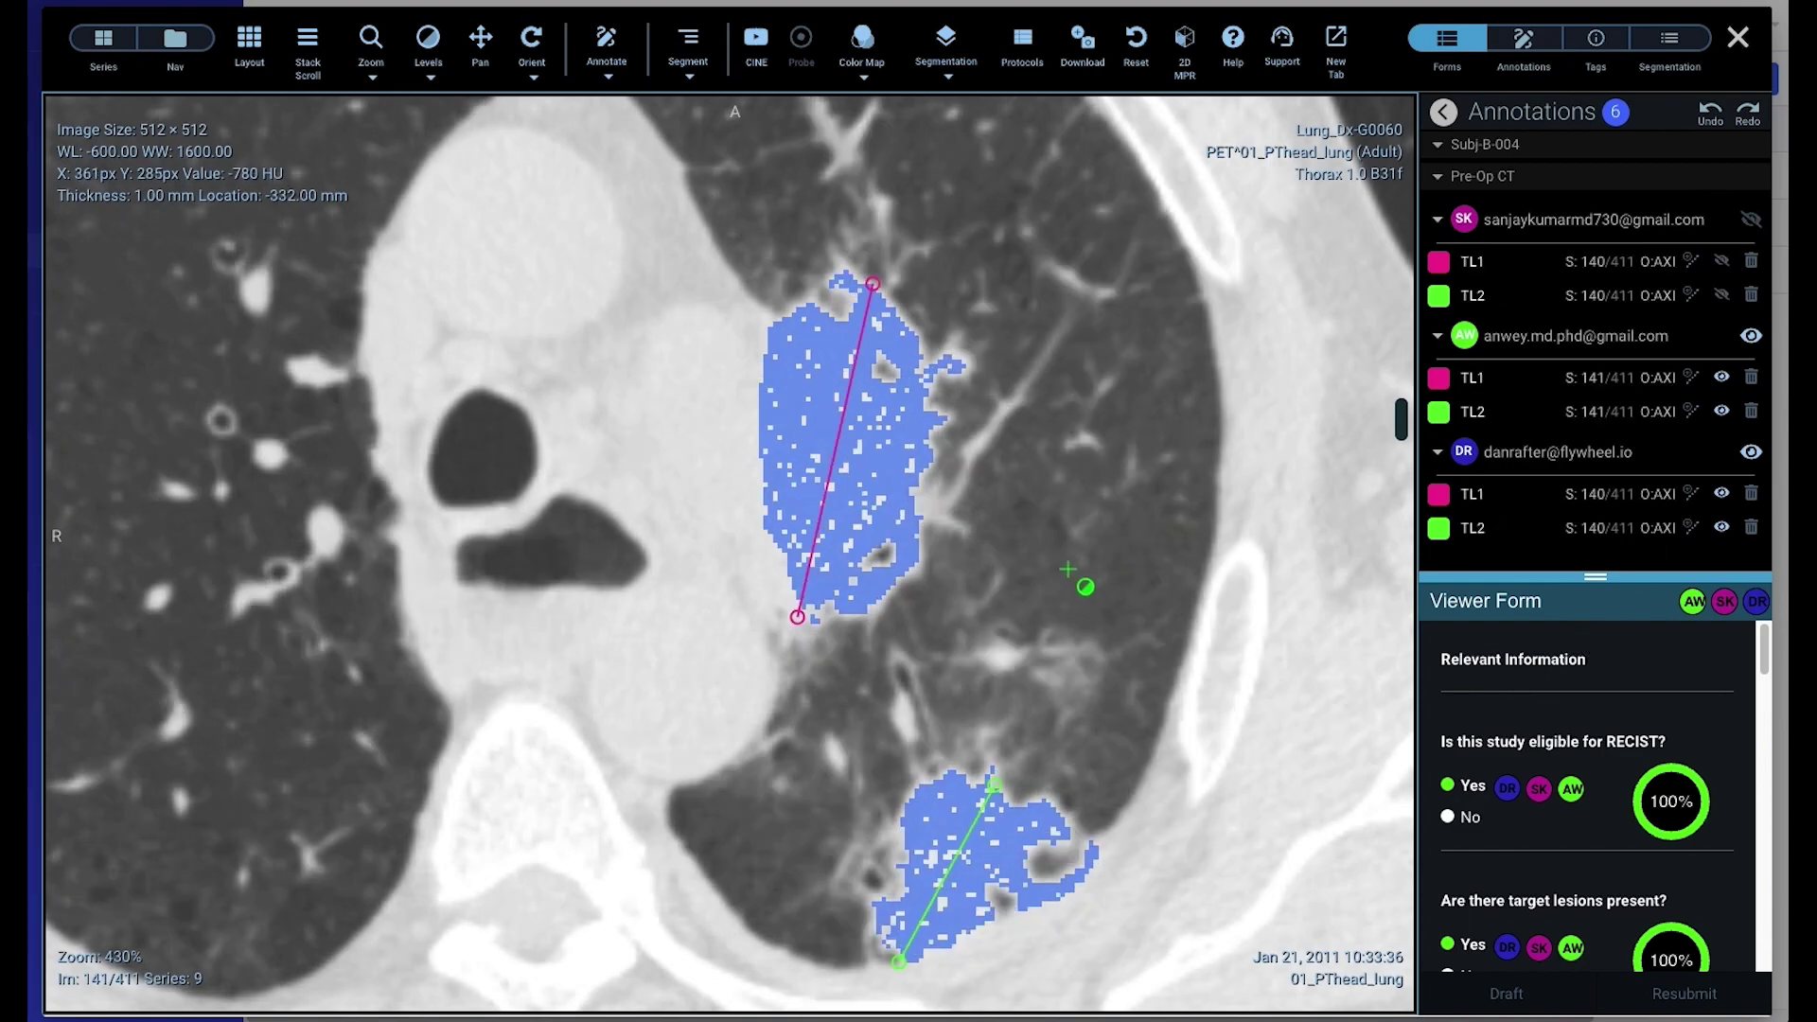
pyautogui.click(1752, 222)
pyautogui.click(1751, 219)
# Hide the second reader's measurements, enlarge the form, and close the CT viewer.
pyautogui.click(1751, 336)
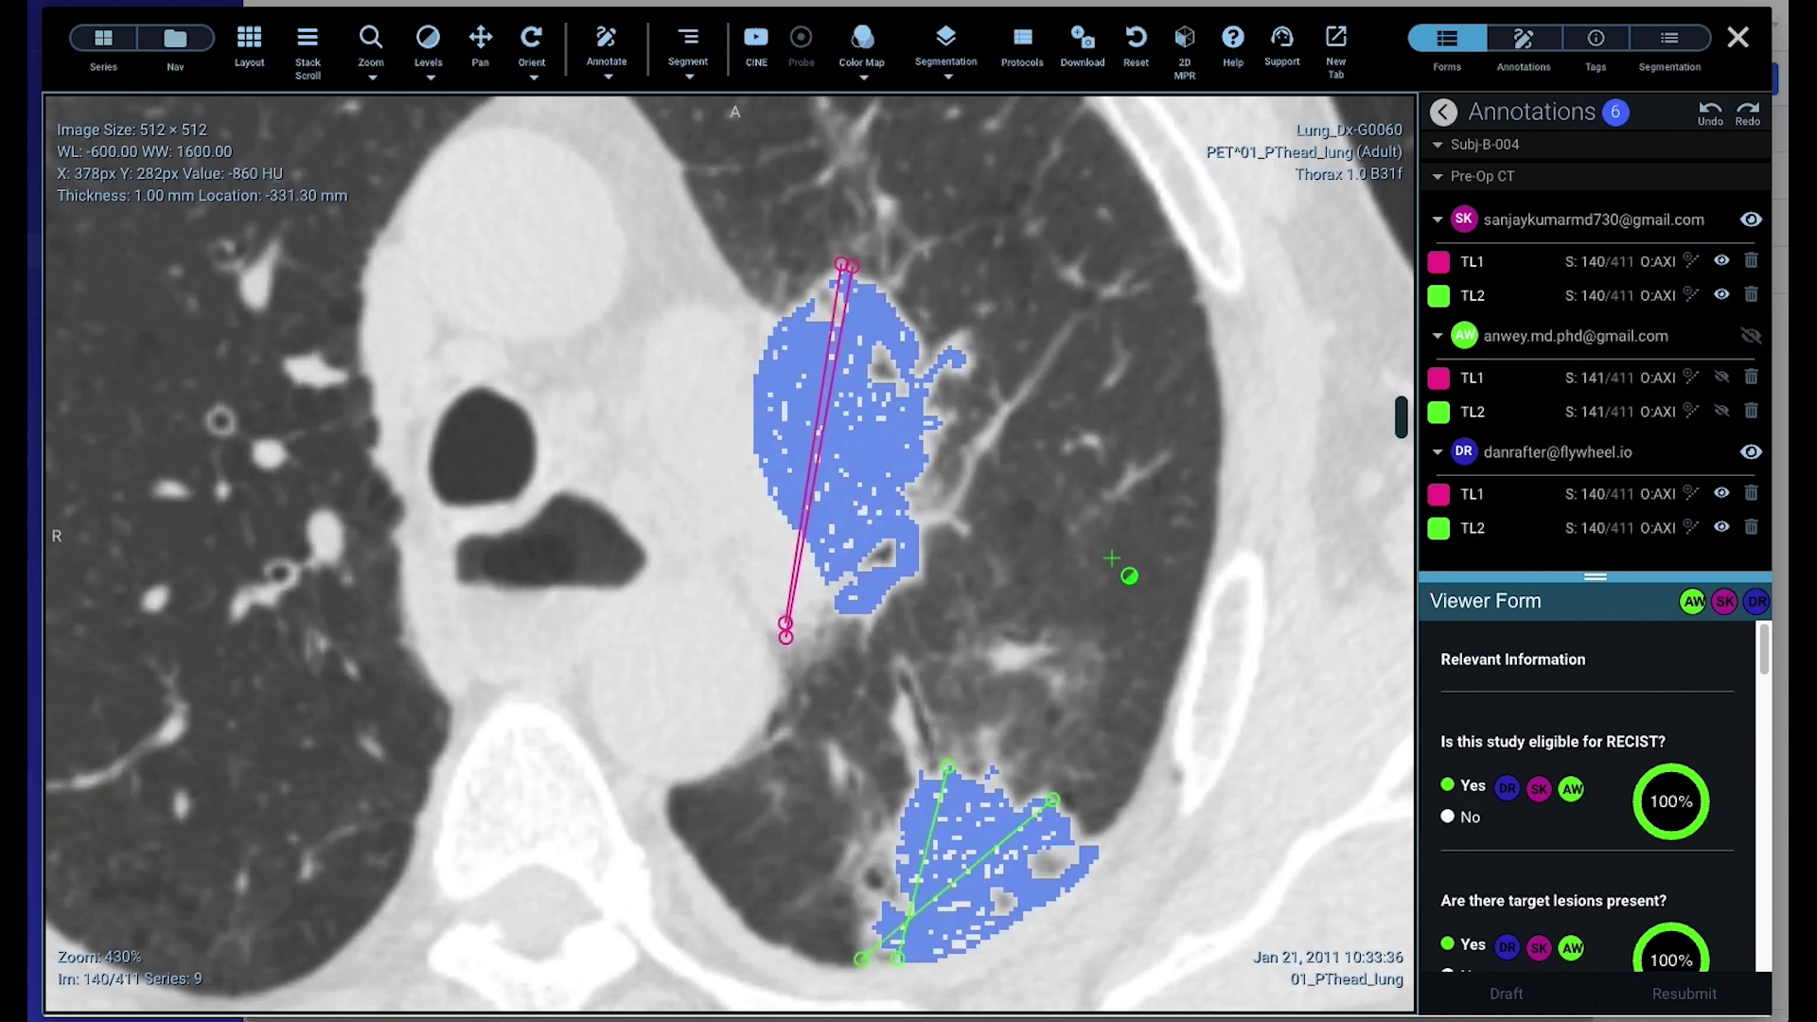
pyautogui.moveTo(1595, 576); pyautogui.dragTo(1598, 277)
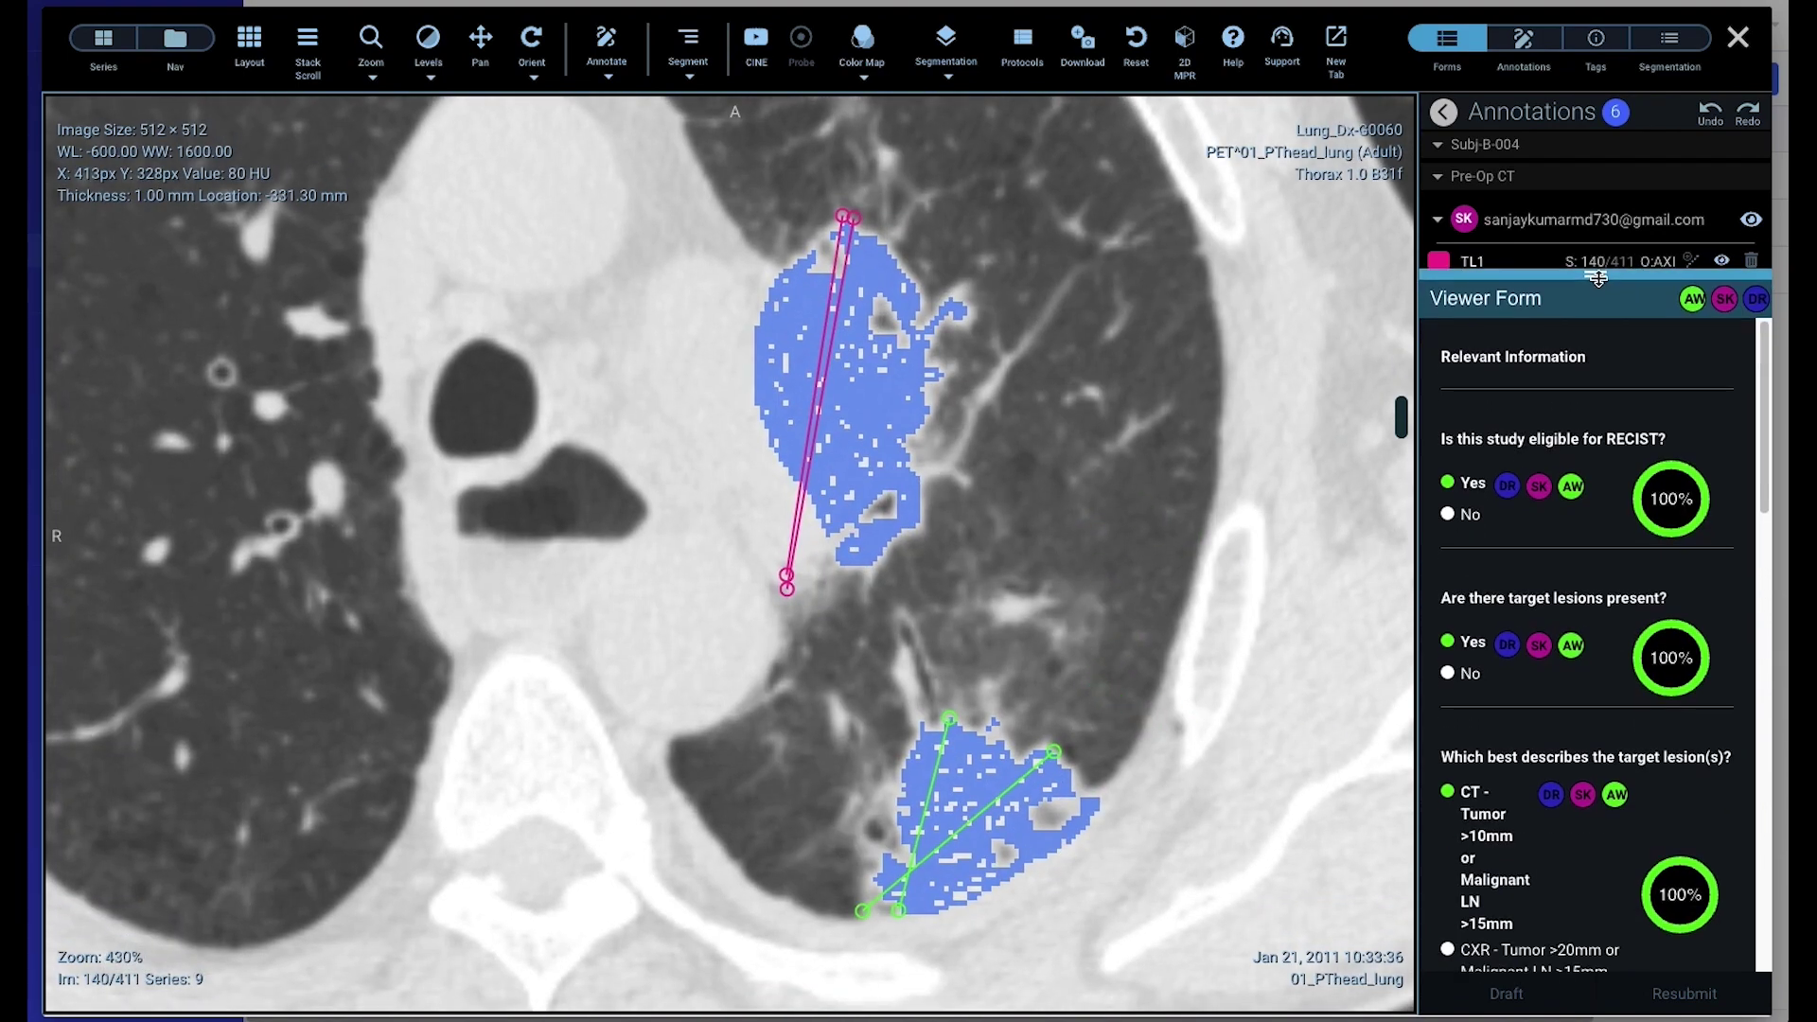
pyautogui.click(1739, 38)
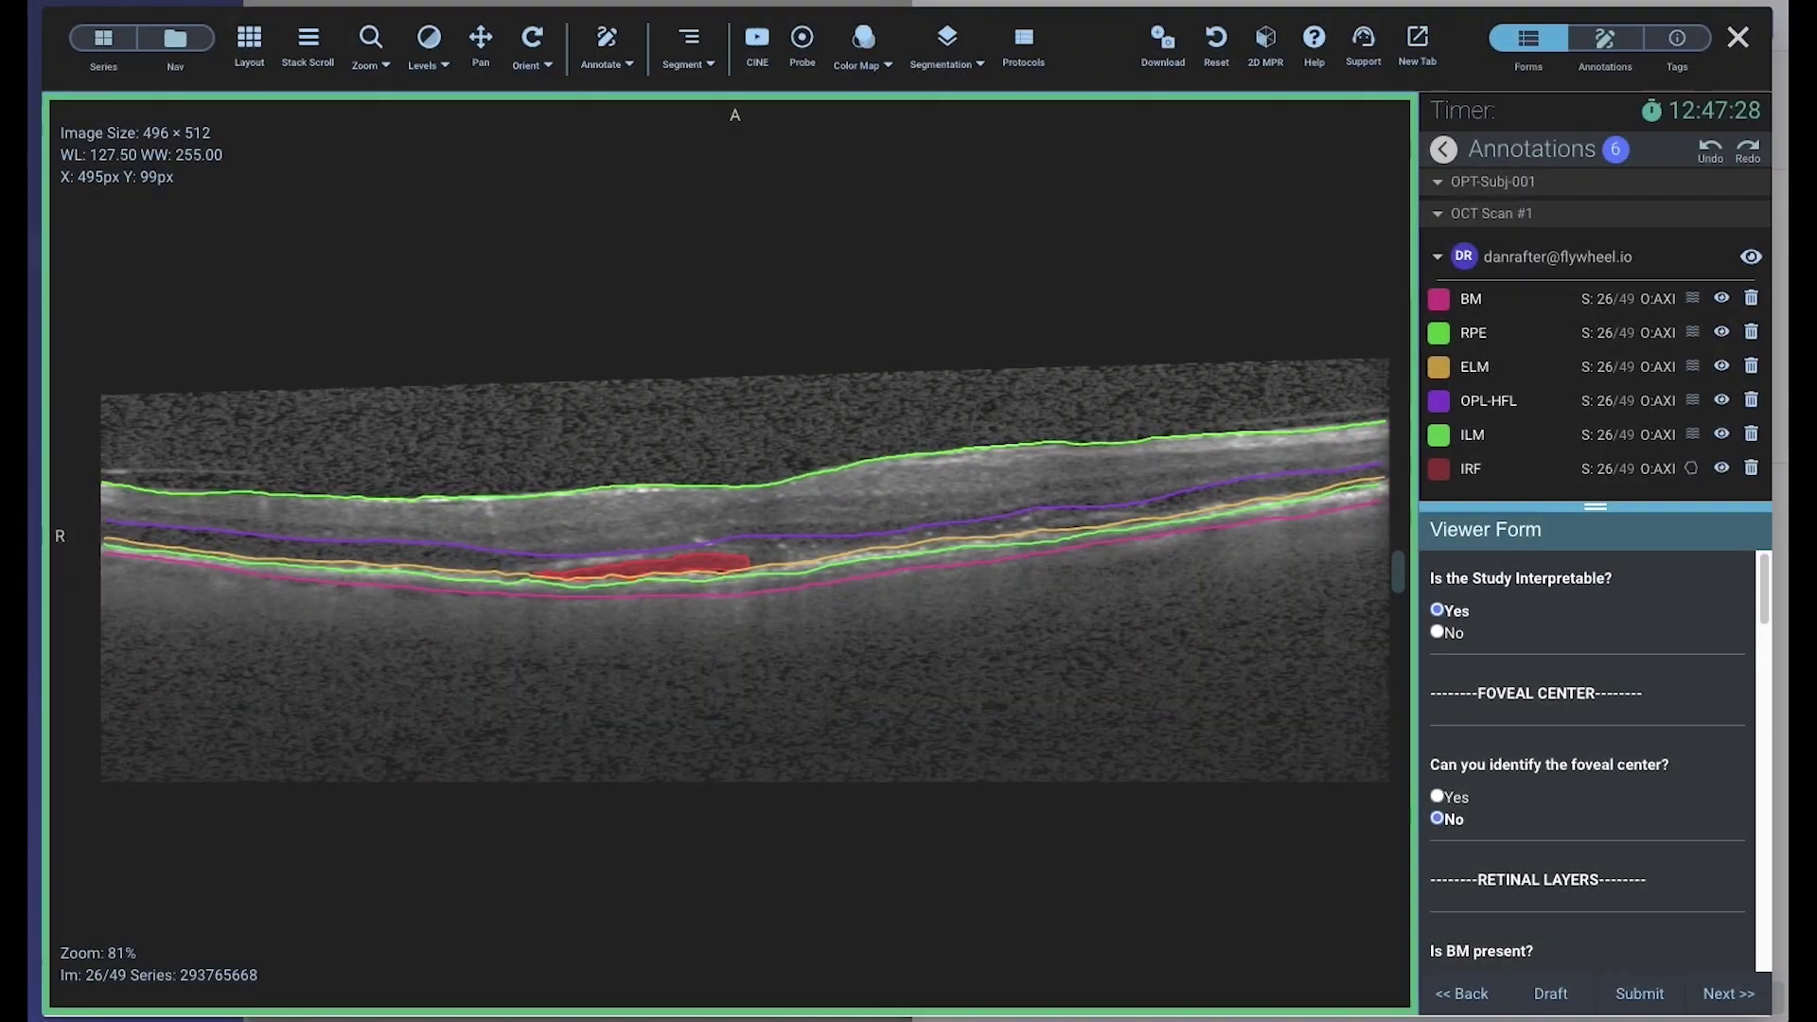
# Switch the OCT to 2D MPR, pick an ETDRS grid point, and scroll to B-scan 24/49.
pyautogui.scroll(1, 896, 647)
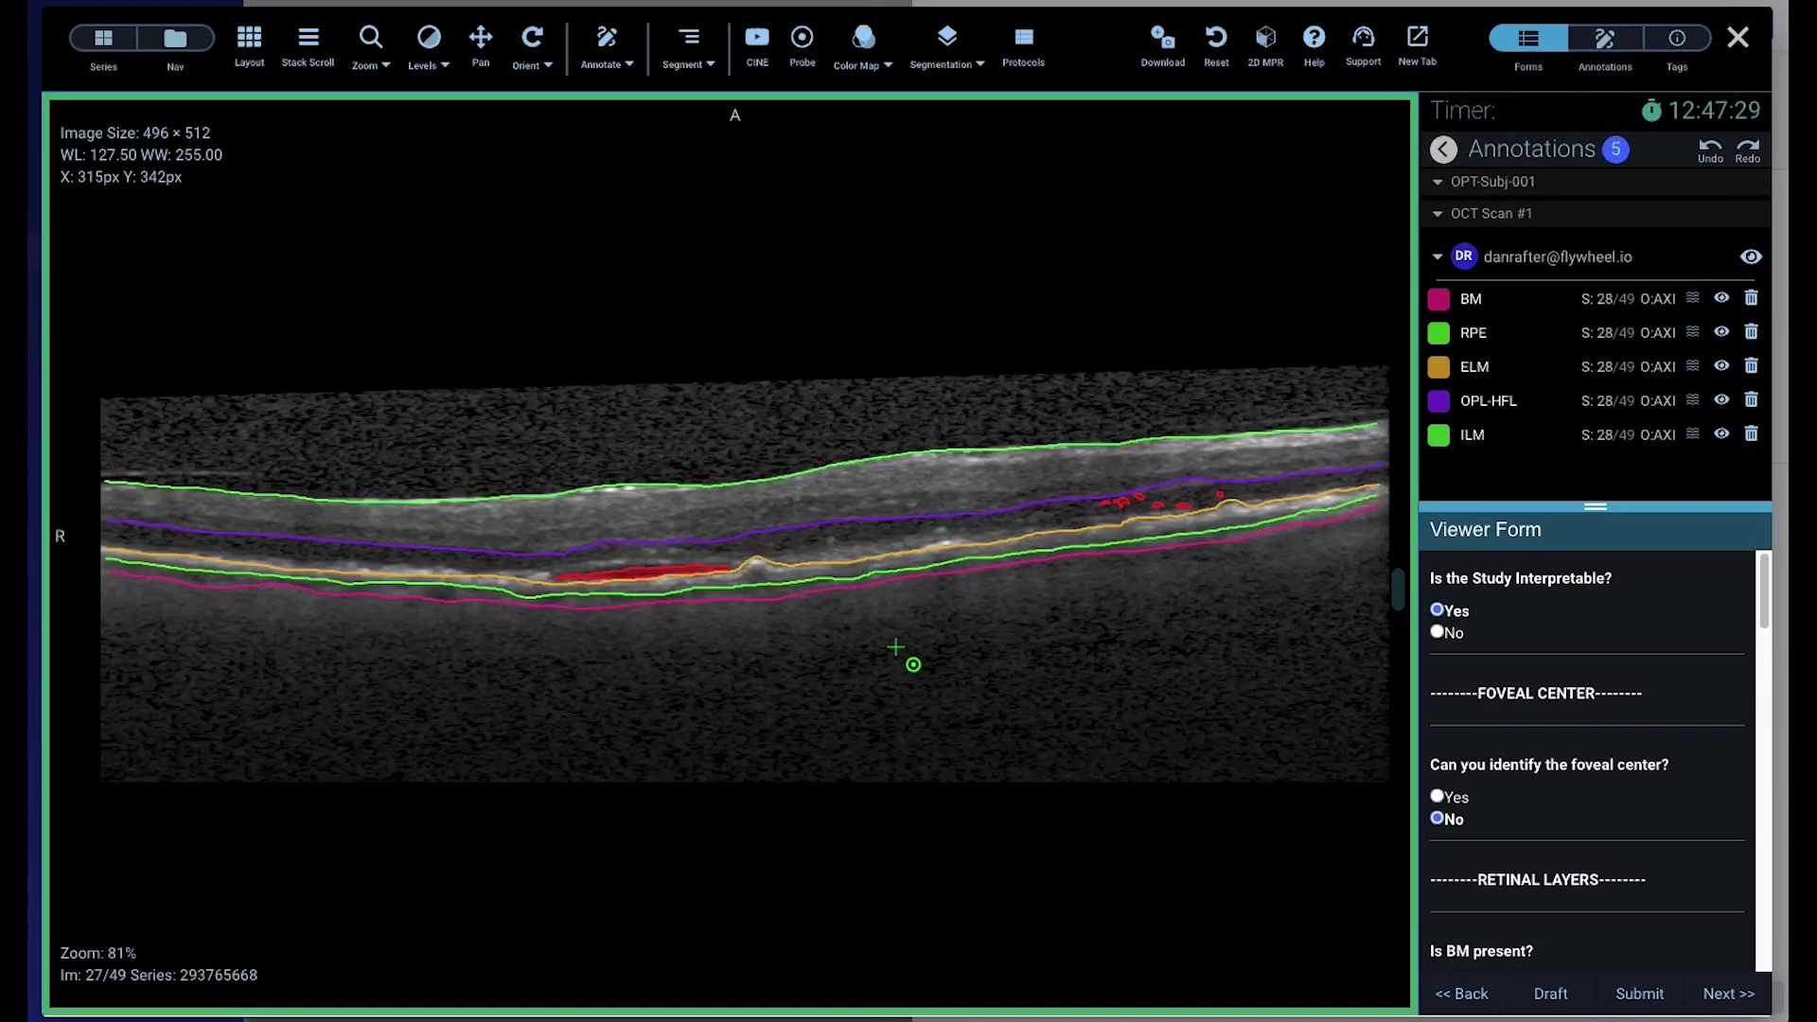
pyautogui.click(1265, 42)
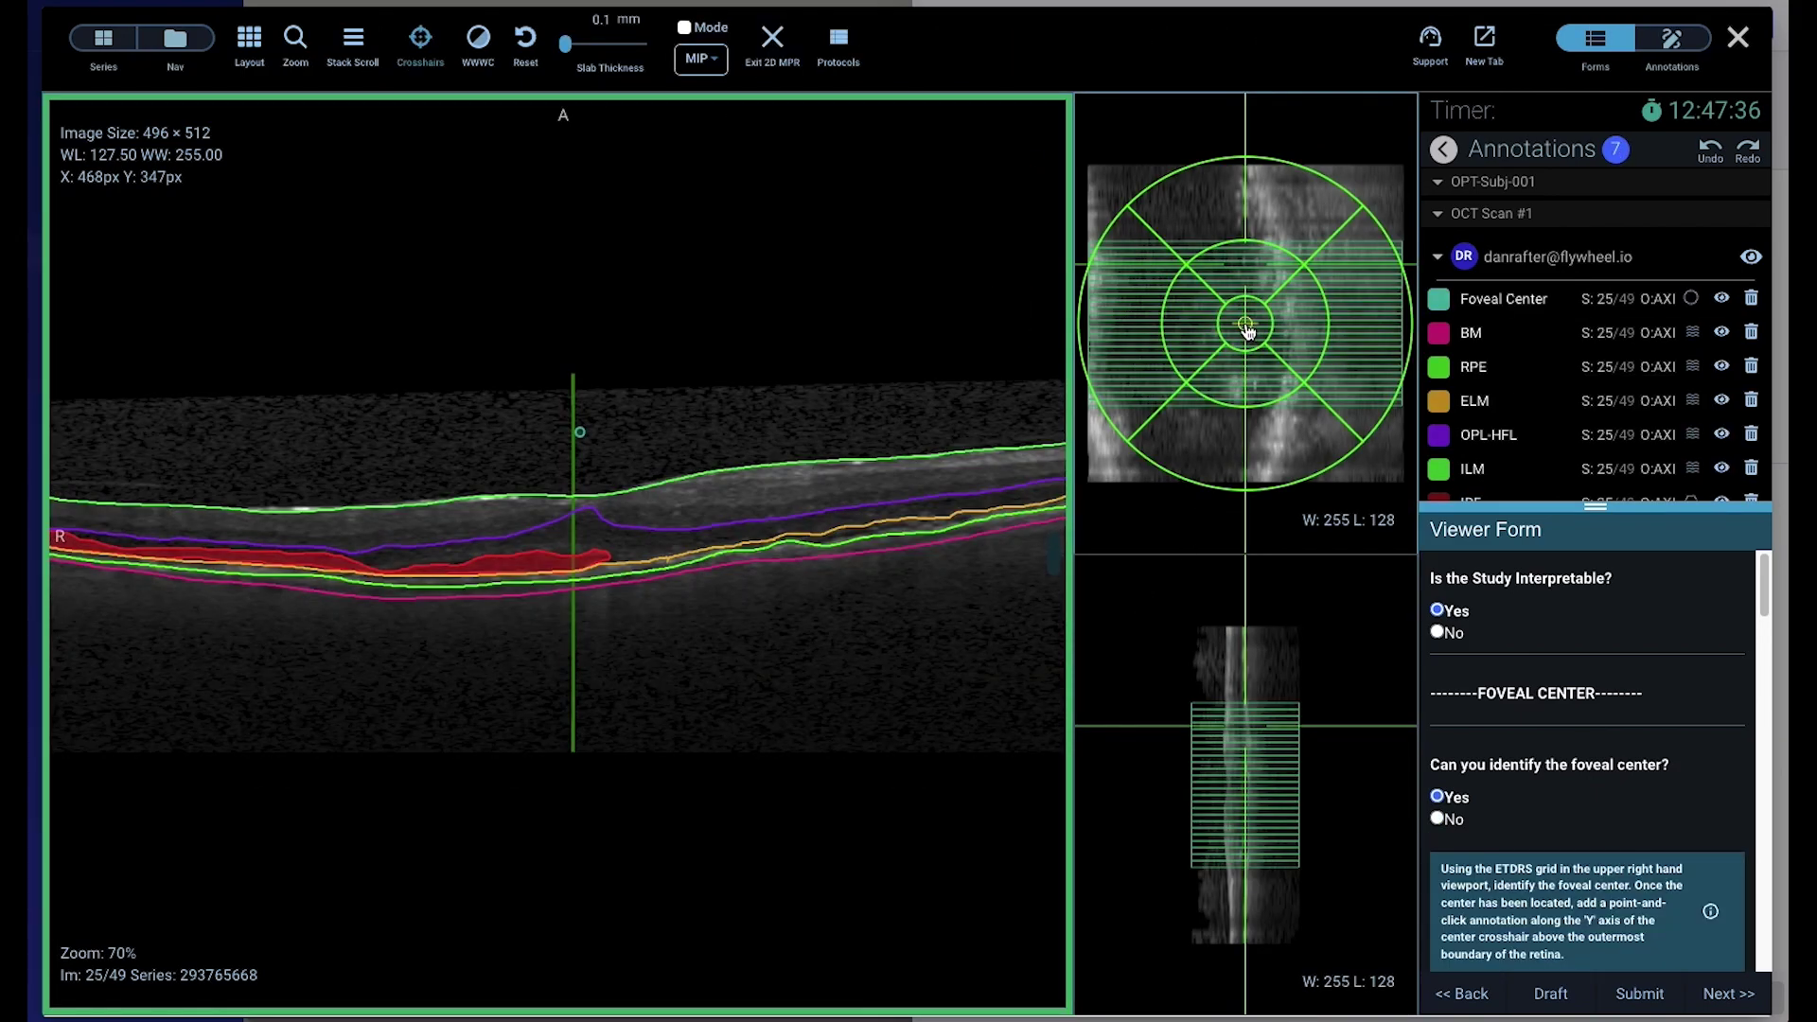
pyautogui.click(1247, 329)
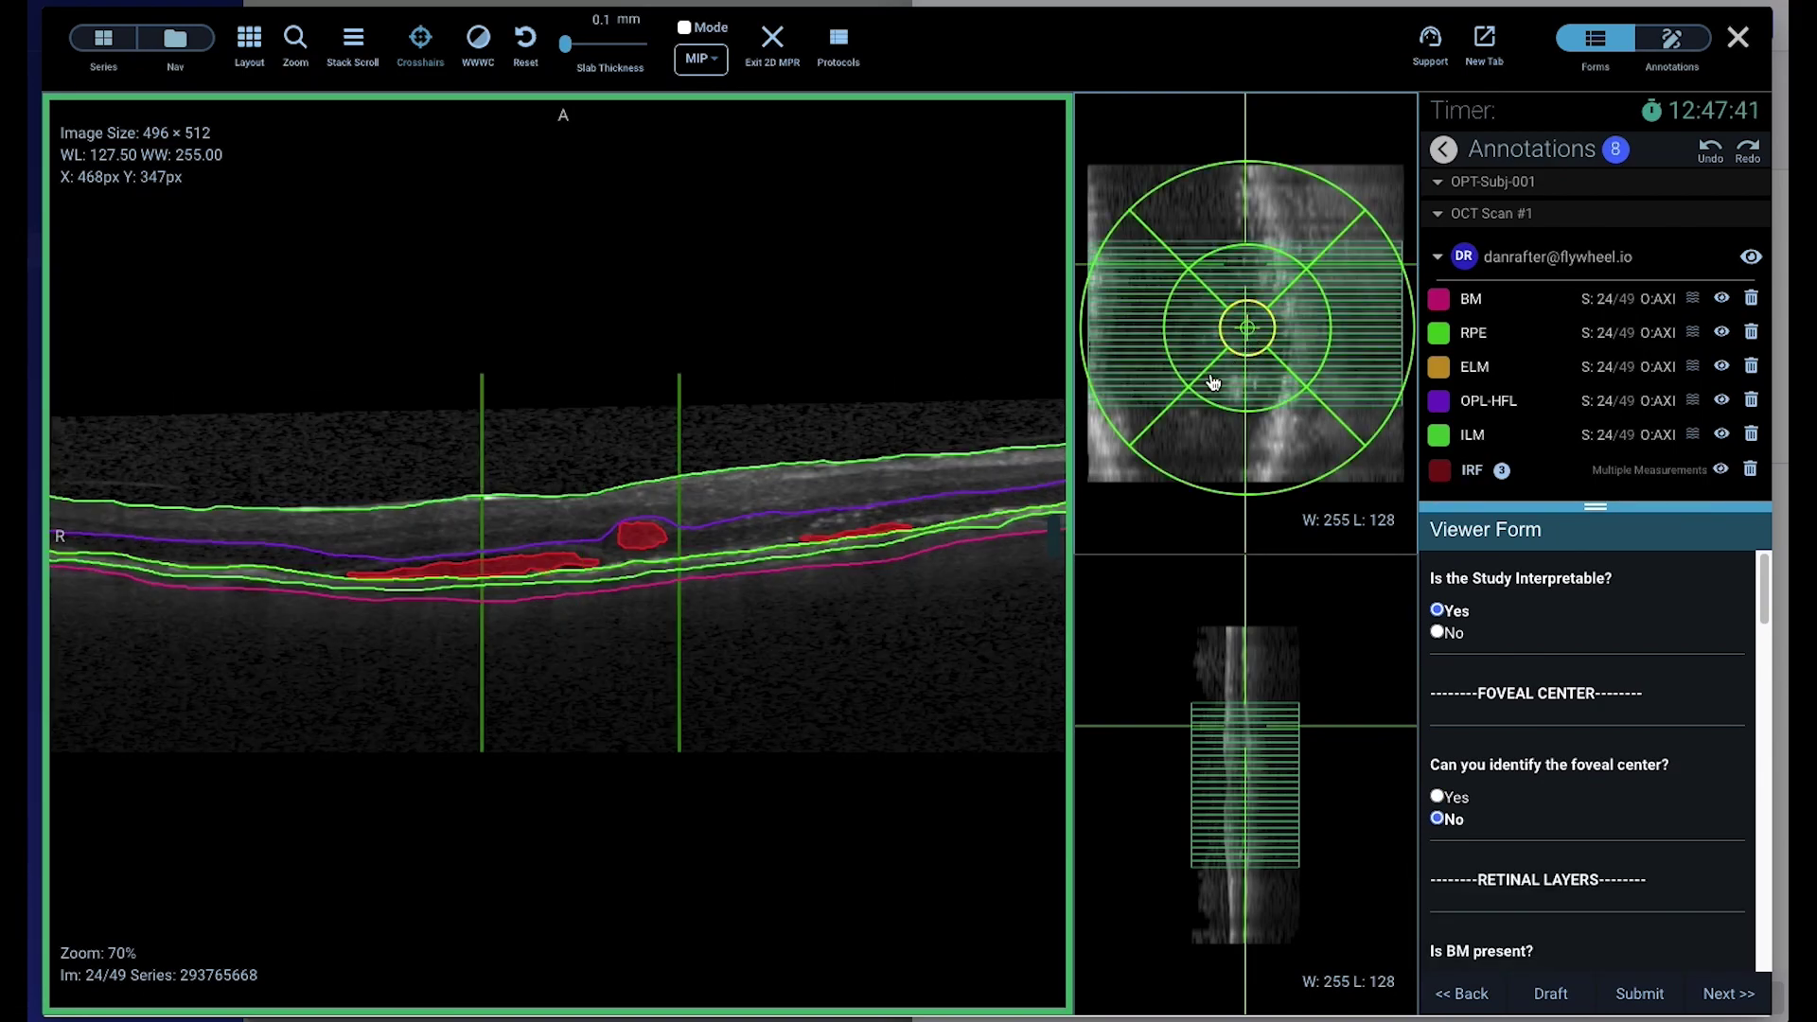
pyautogui.scroll(1, 814, 571)
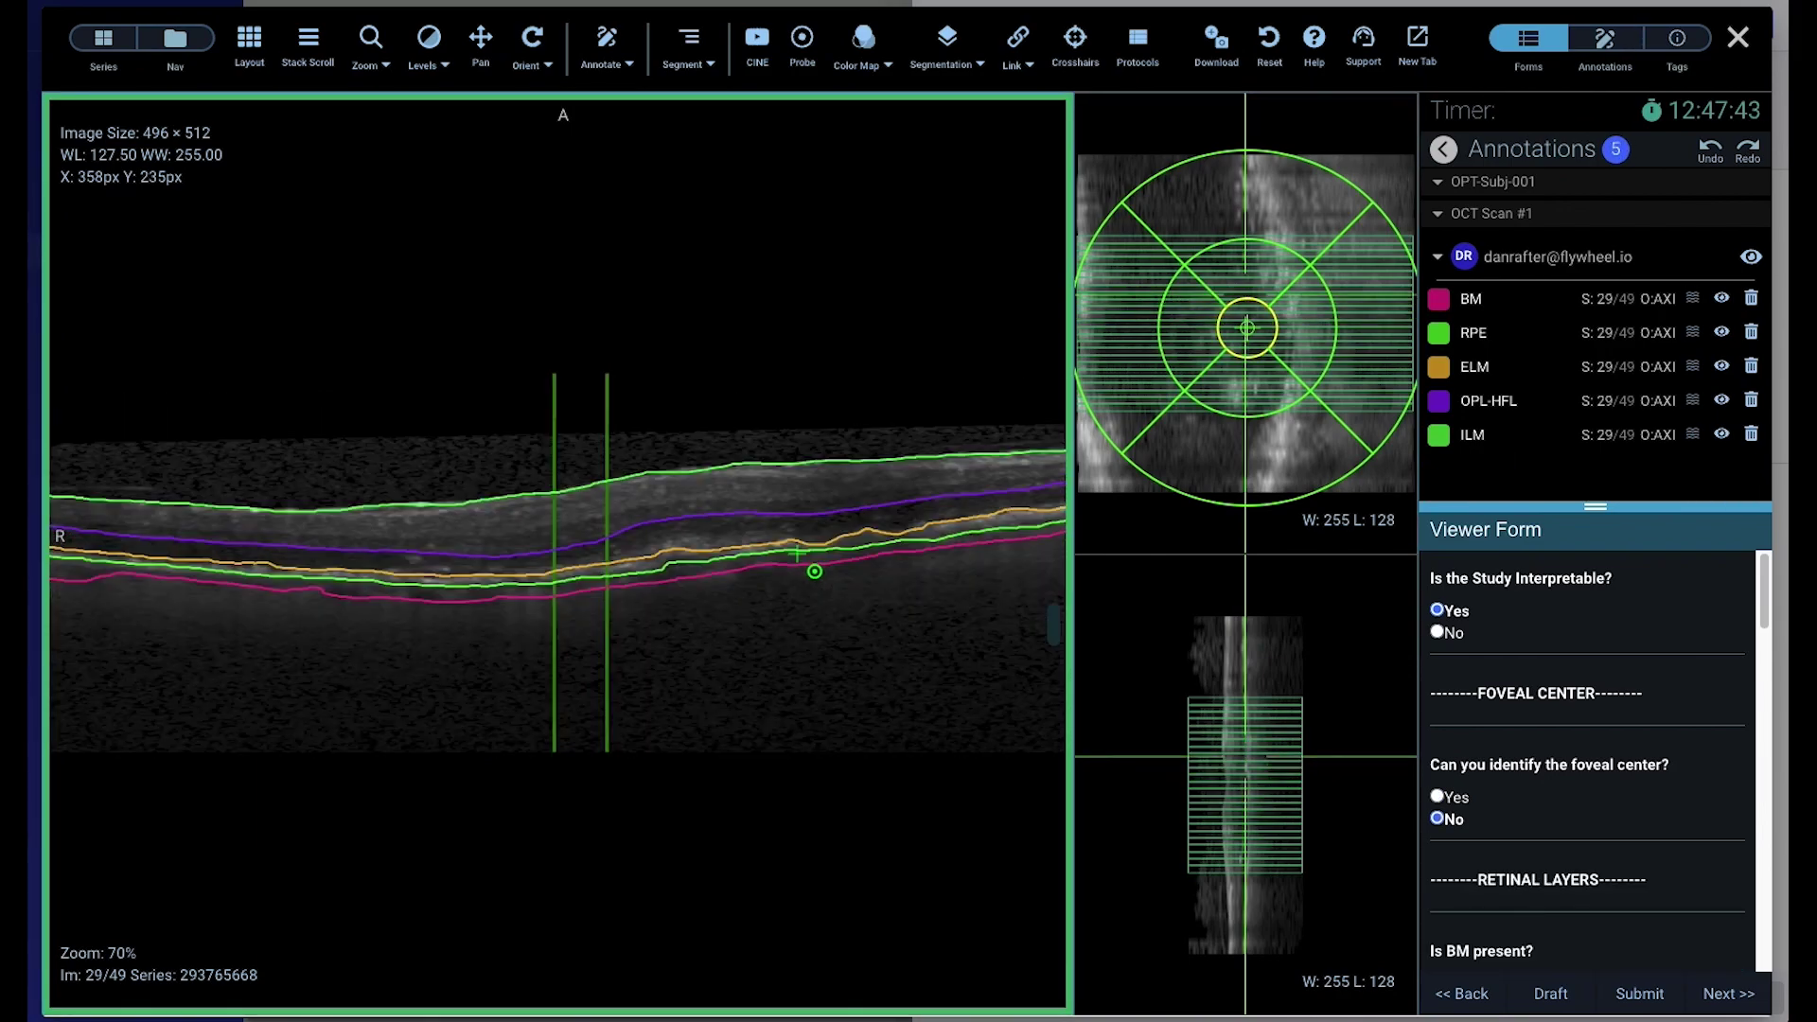
pyautogui.scroll(1, 813, 572)
pyautogui.scroll(2, 814, 572)
pyautogui.scroll(1, 814, 571)
pyautogui.scroll(1, 814, 572)
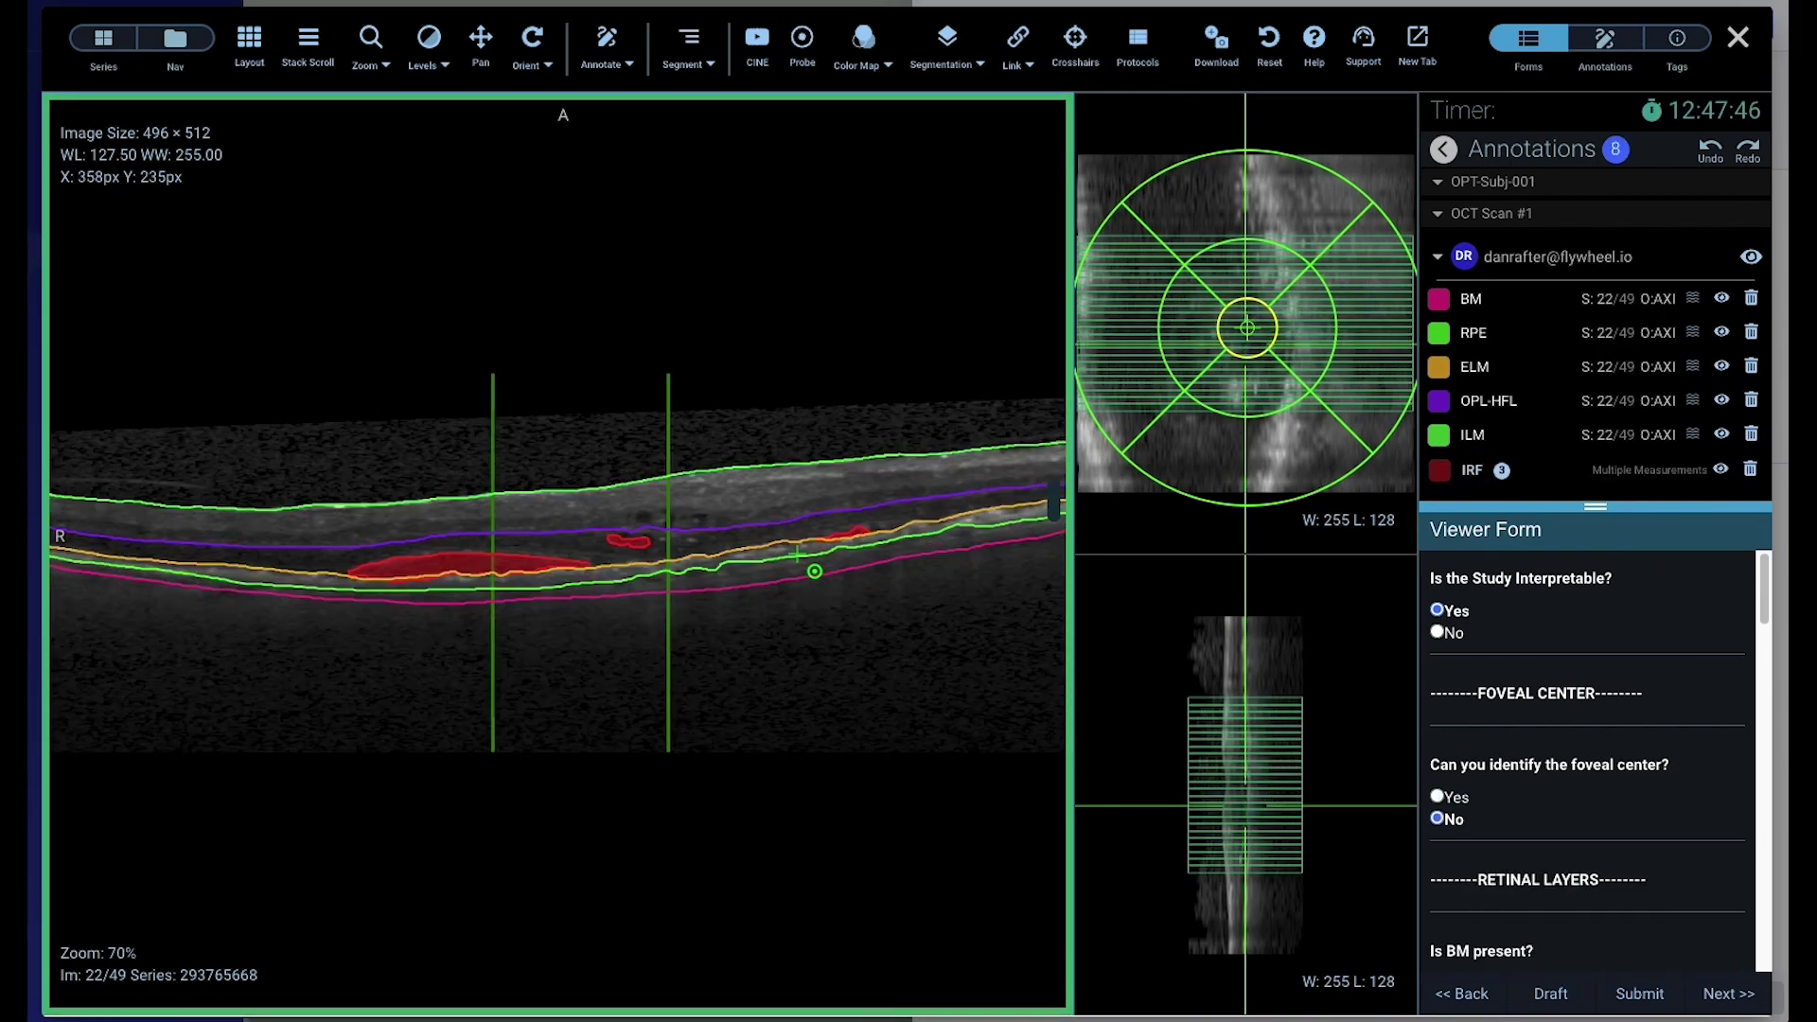
pyautogui.scroll(-1, 813, 572)
pyautogui.scroll(-1, 814, 572)
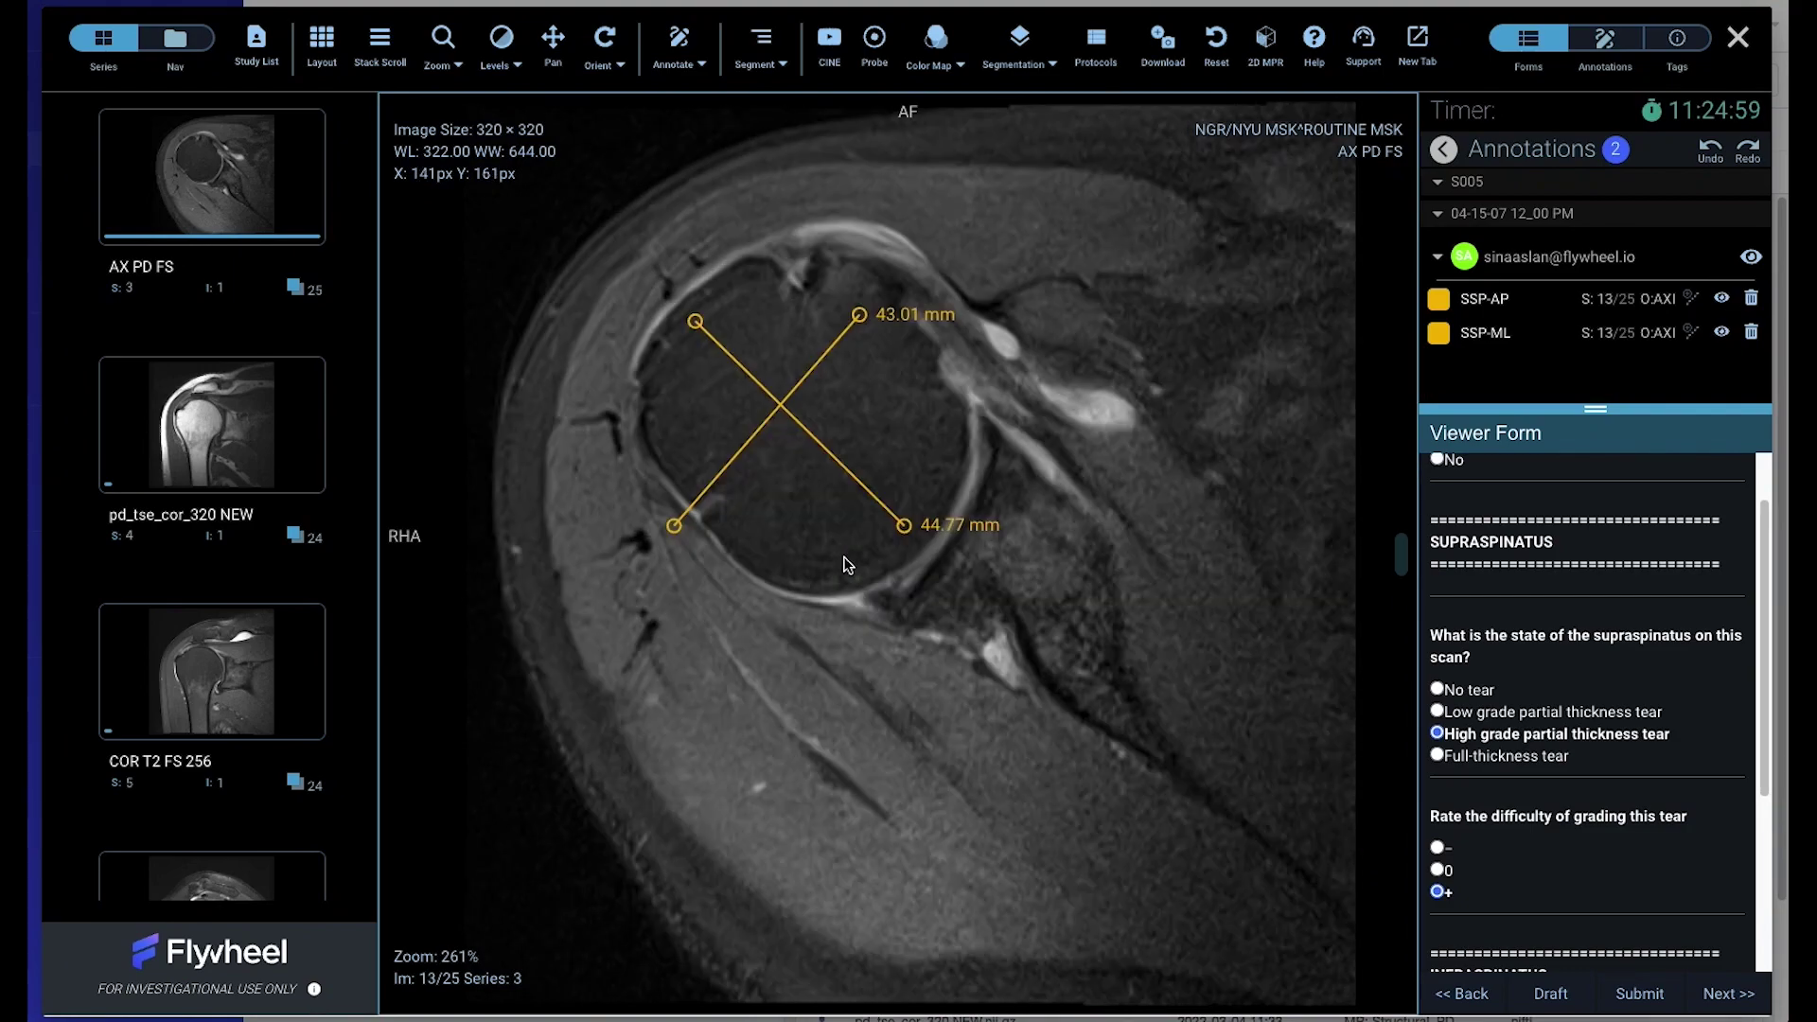
# Switch the viewer to a 2x2 layout showing four shoulder MRI series.
pyautogui.scroll(-2, 322, 662)
pyautogui.scroll(-3, 322, 661)
pyautogui.scroll(-1, 322, 662)
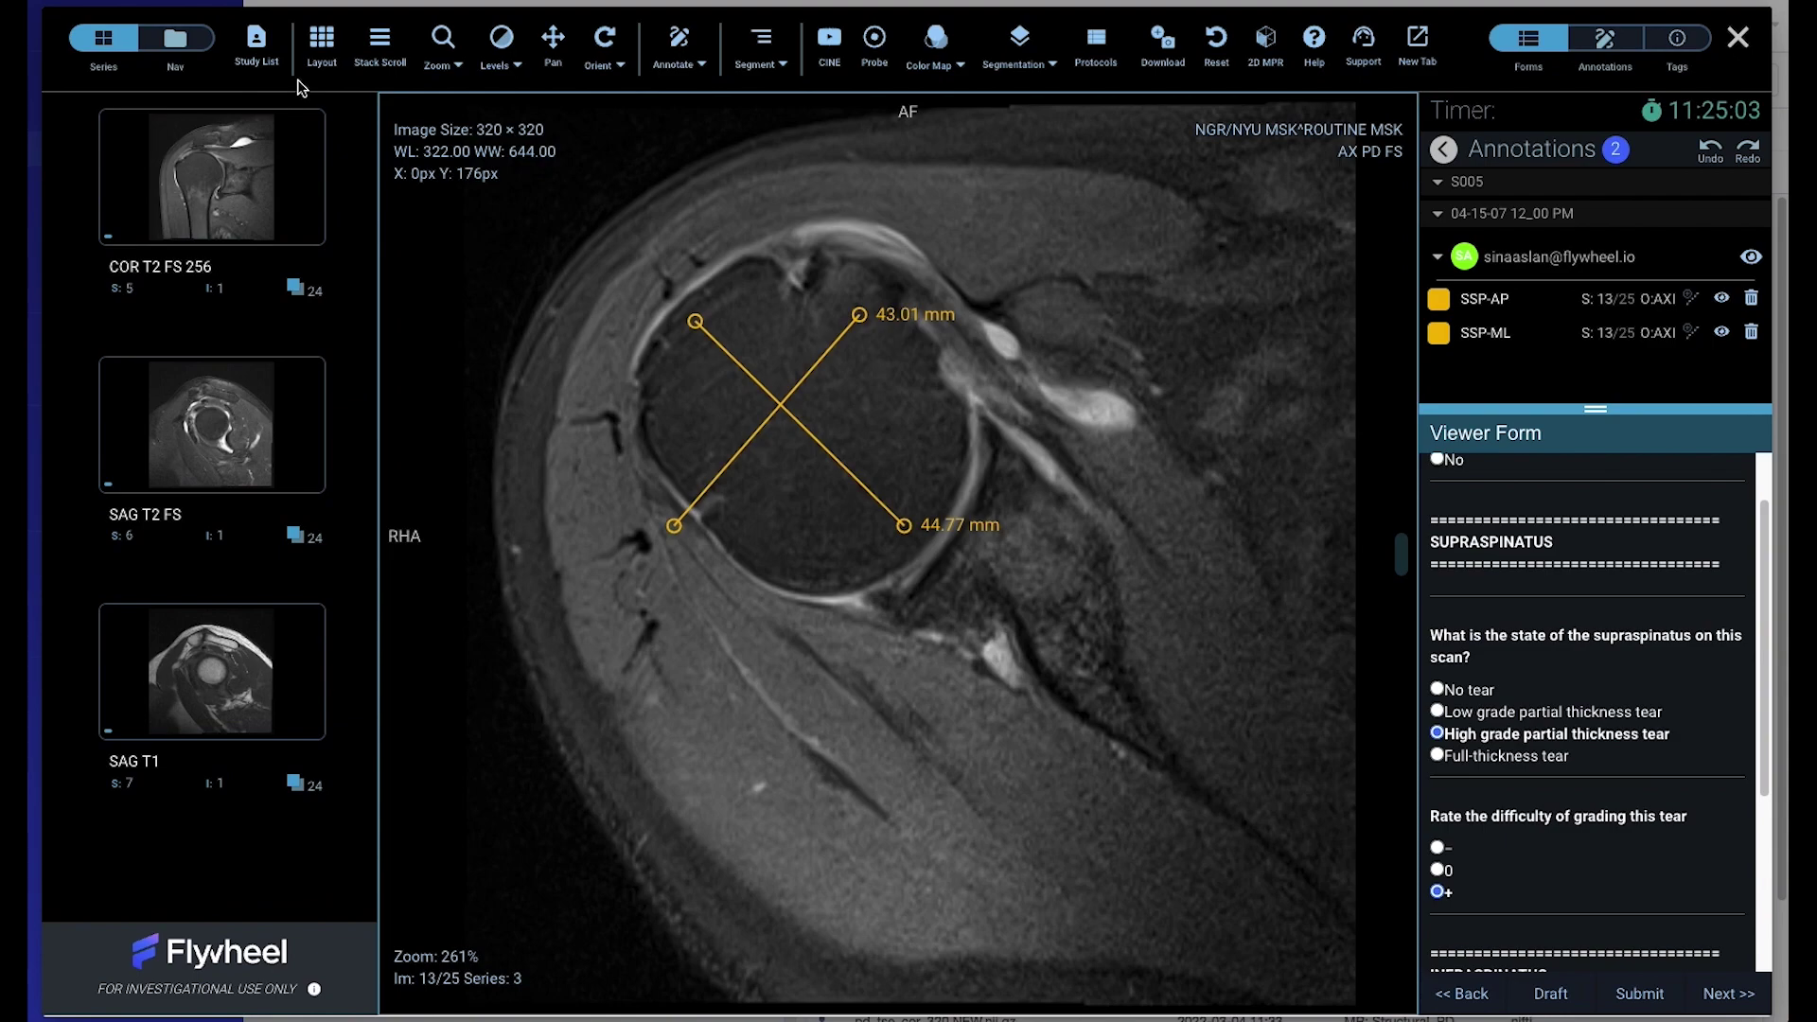
pyautogui.click(321, 47)
pyautogui.click(336, 118)
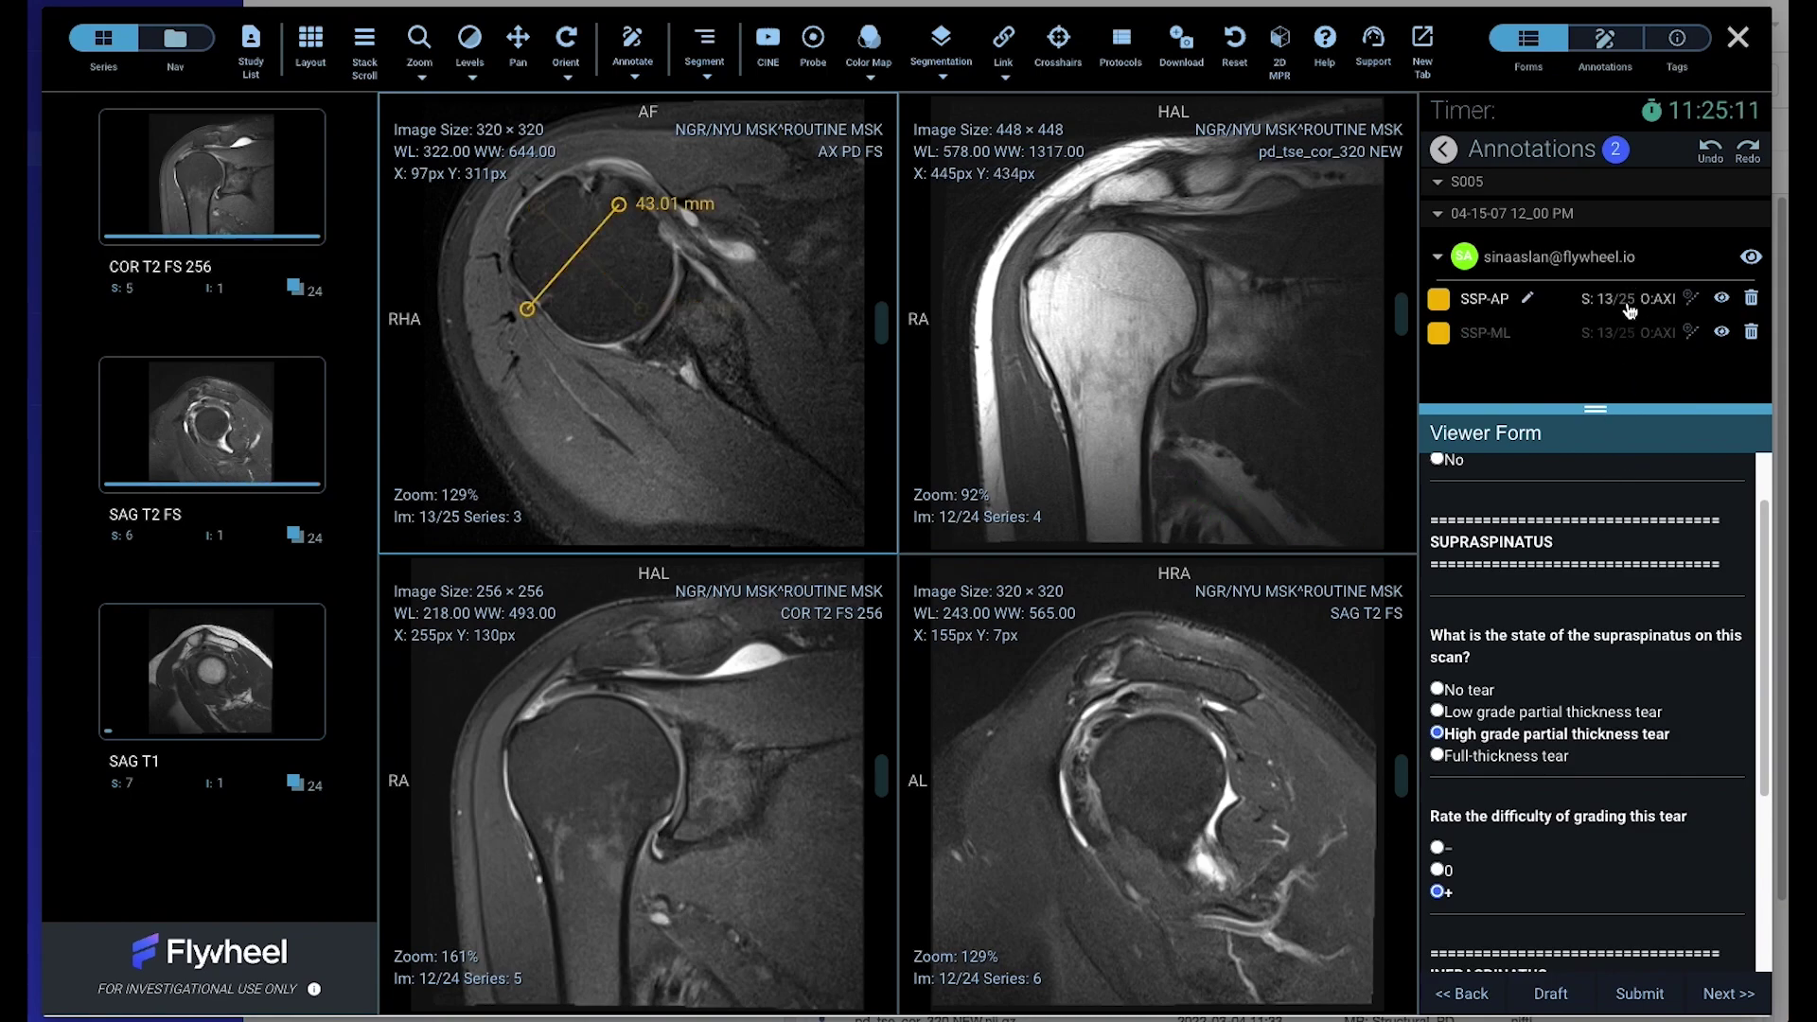
# Grade the infraspinatus as a low grade partial thickness tear in the Viewer Form.
pyautogui.scroll(-3, 1621, 606)
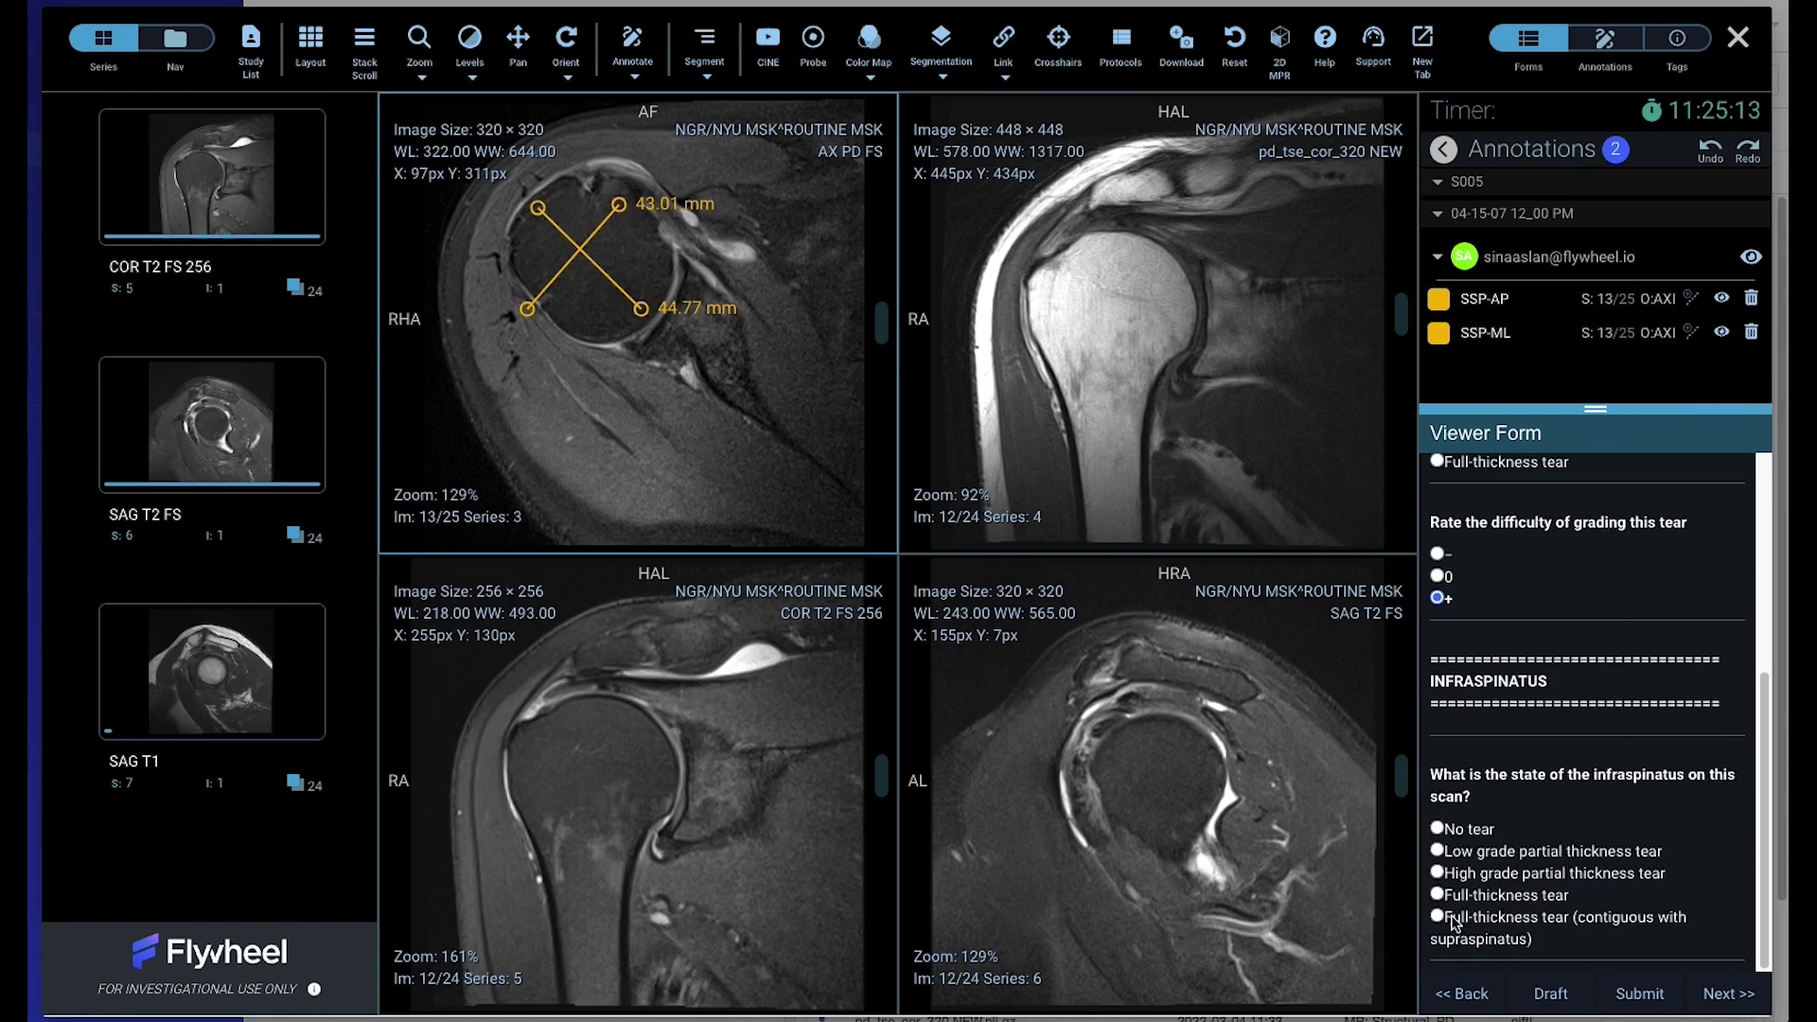
pyautogui.click(1438, 850)
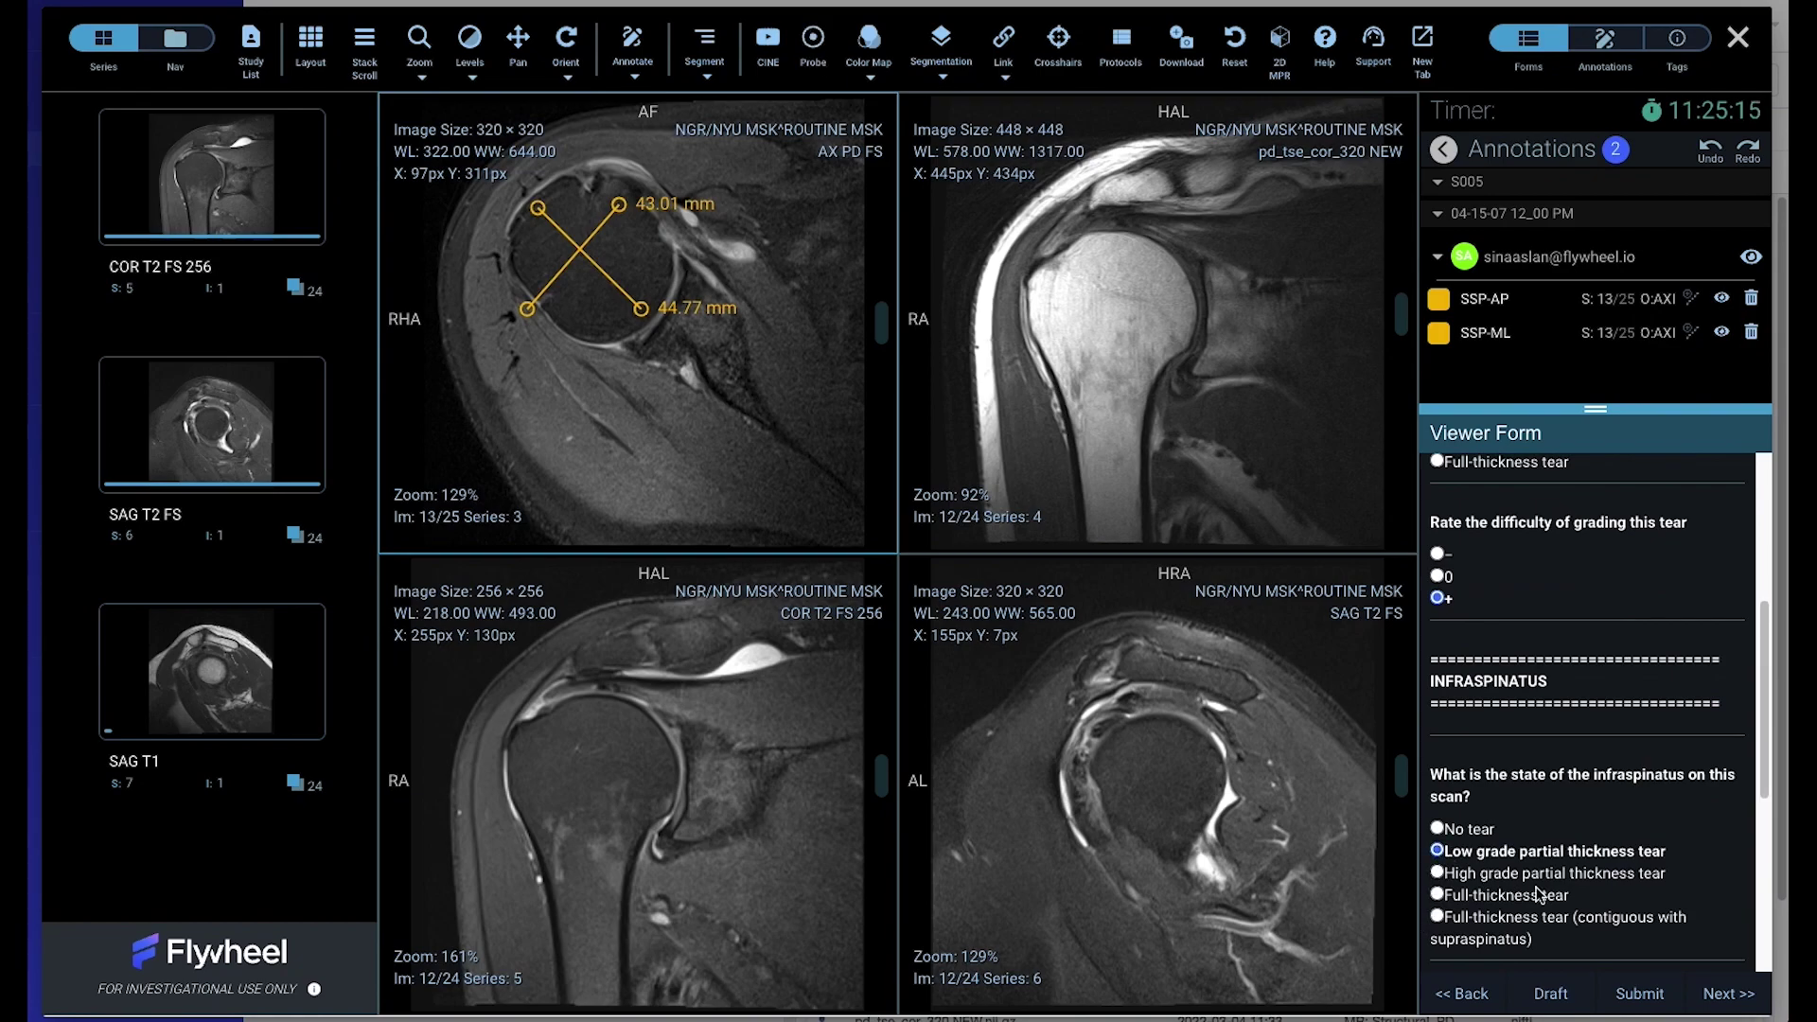
pyautogui.scroll(-3, 1552, 899)
pyautogui.scroll(-1, 1549, 891)
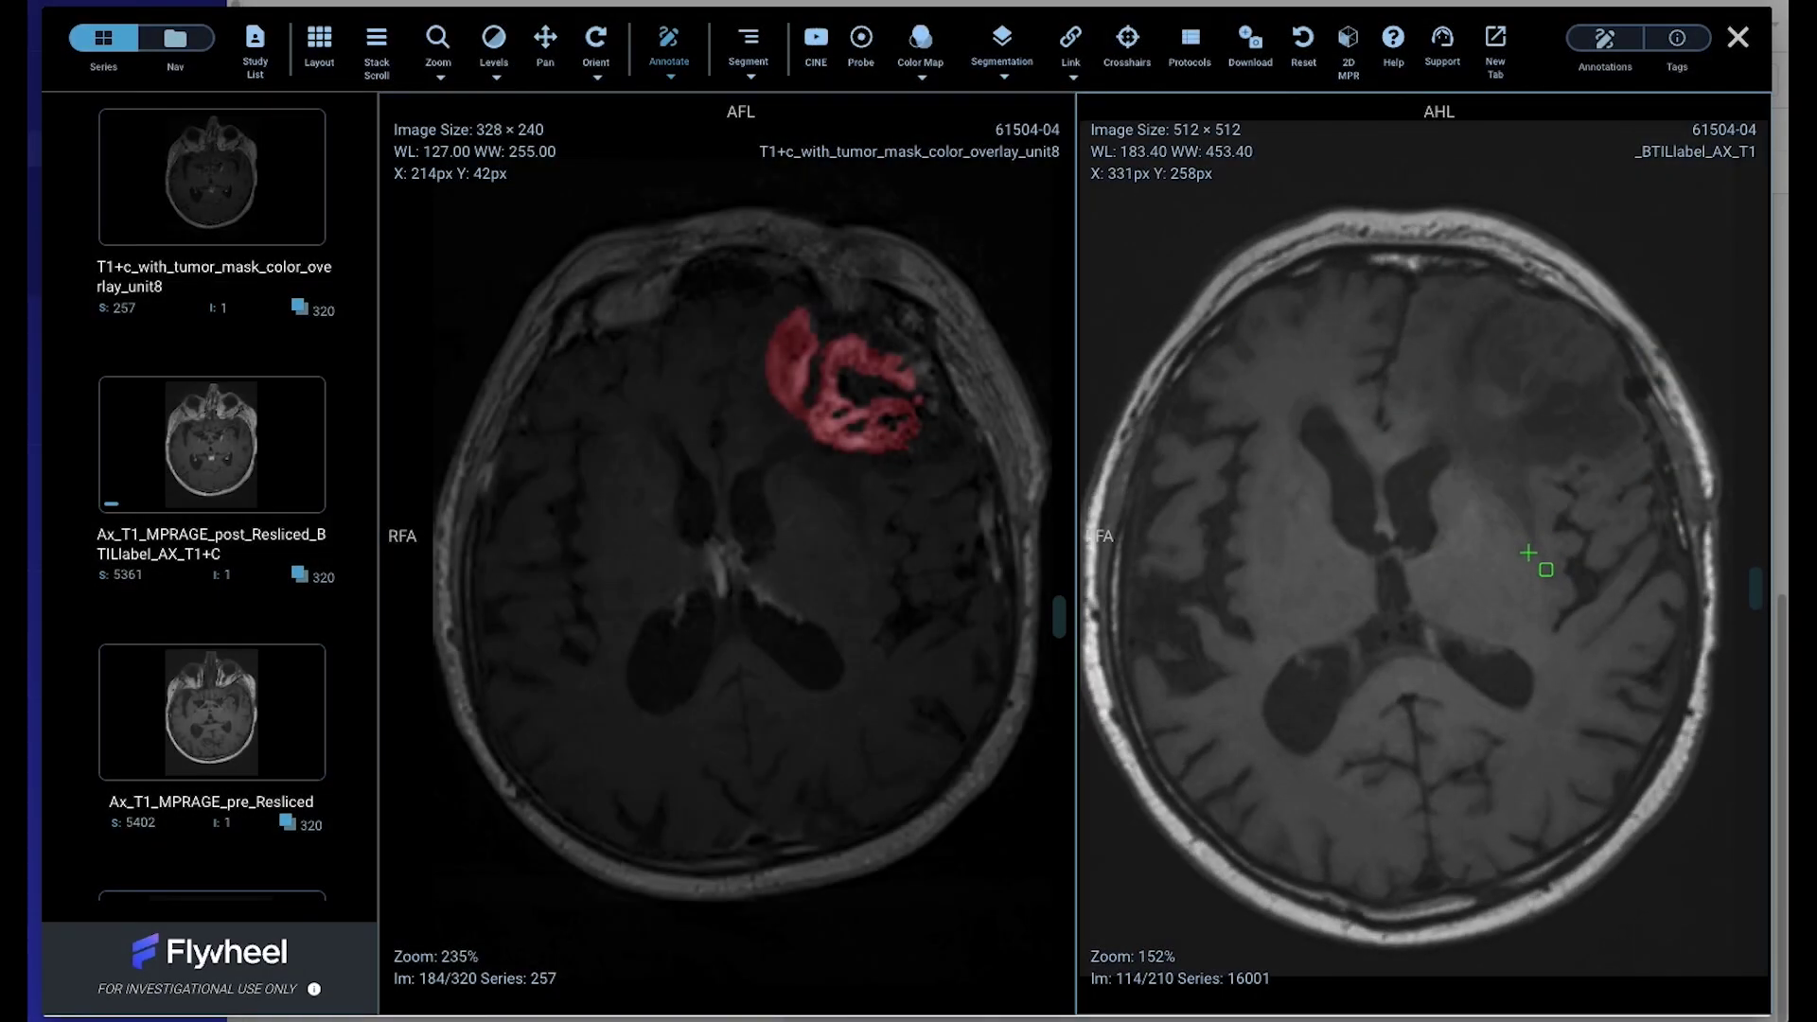
# Advance the right viewport from image 110 to 113, where the saved rectangle ROI appears.
pyautogui.scroll(-1, 1529, 551)
pyautogui.scroll(-1, 1529, 554)
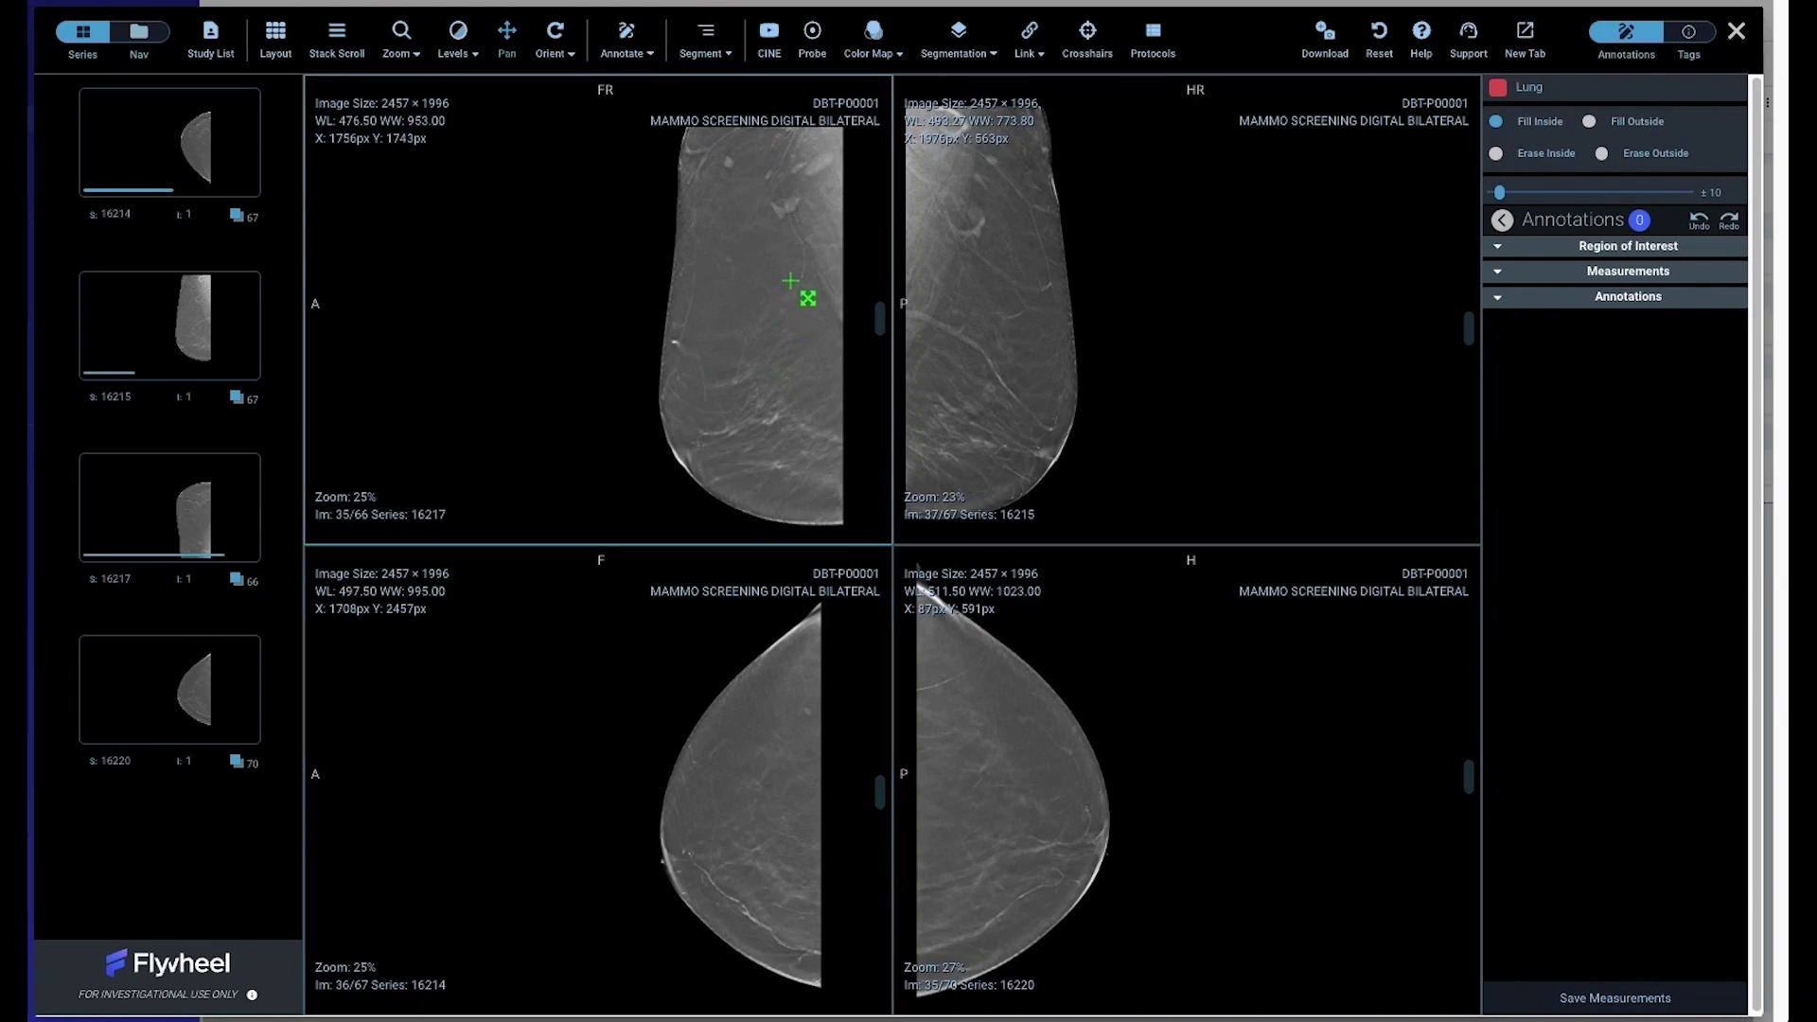
# Zoom and pan all four breast tomosynthesis views to magnify the lesion.
pyautogui.scroll(4, 812, 239)
pyautogui.scroll(3, 802, 192)
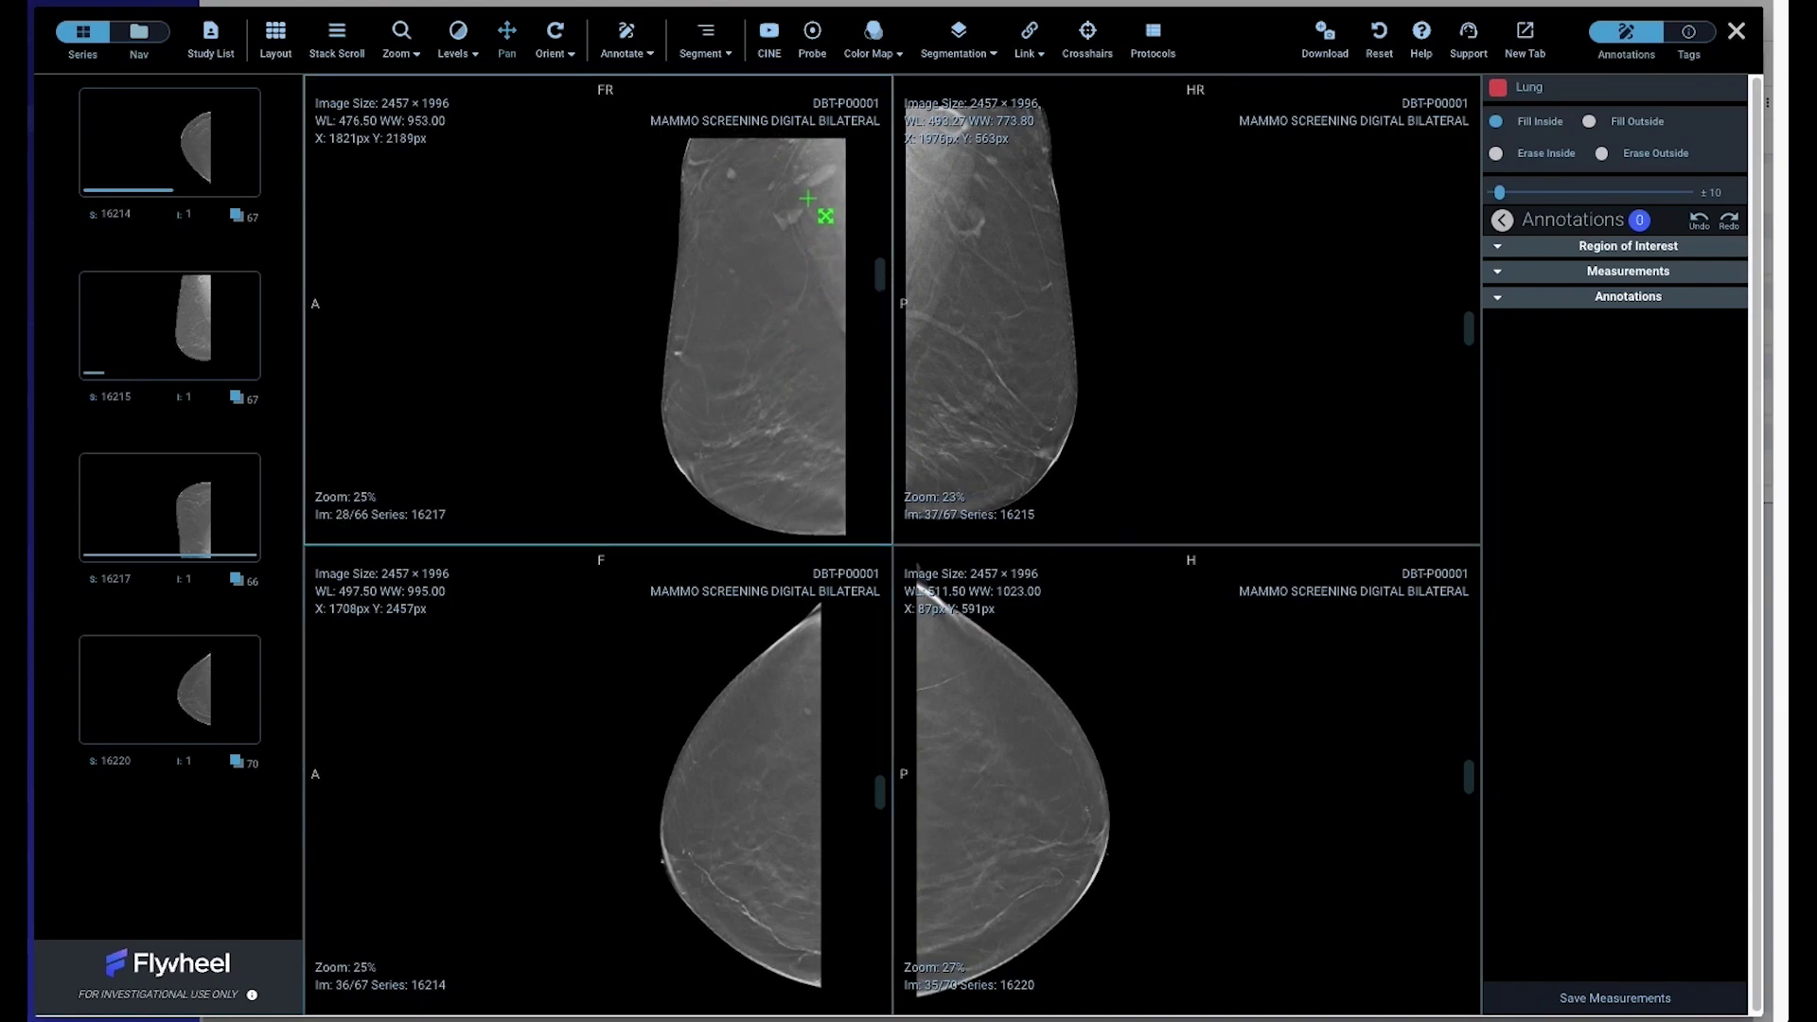
pyautogui.moveTo(803, 192); pyautogui.dragTo(758, 370)
pyautogui.scroll(2, 758, 370)
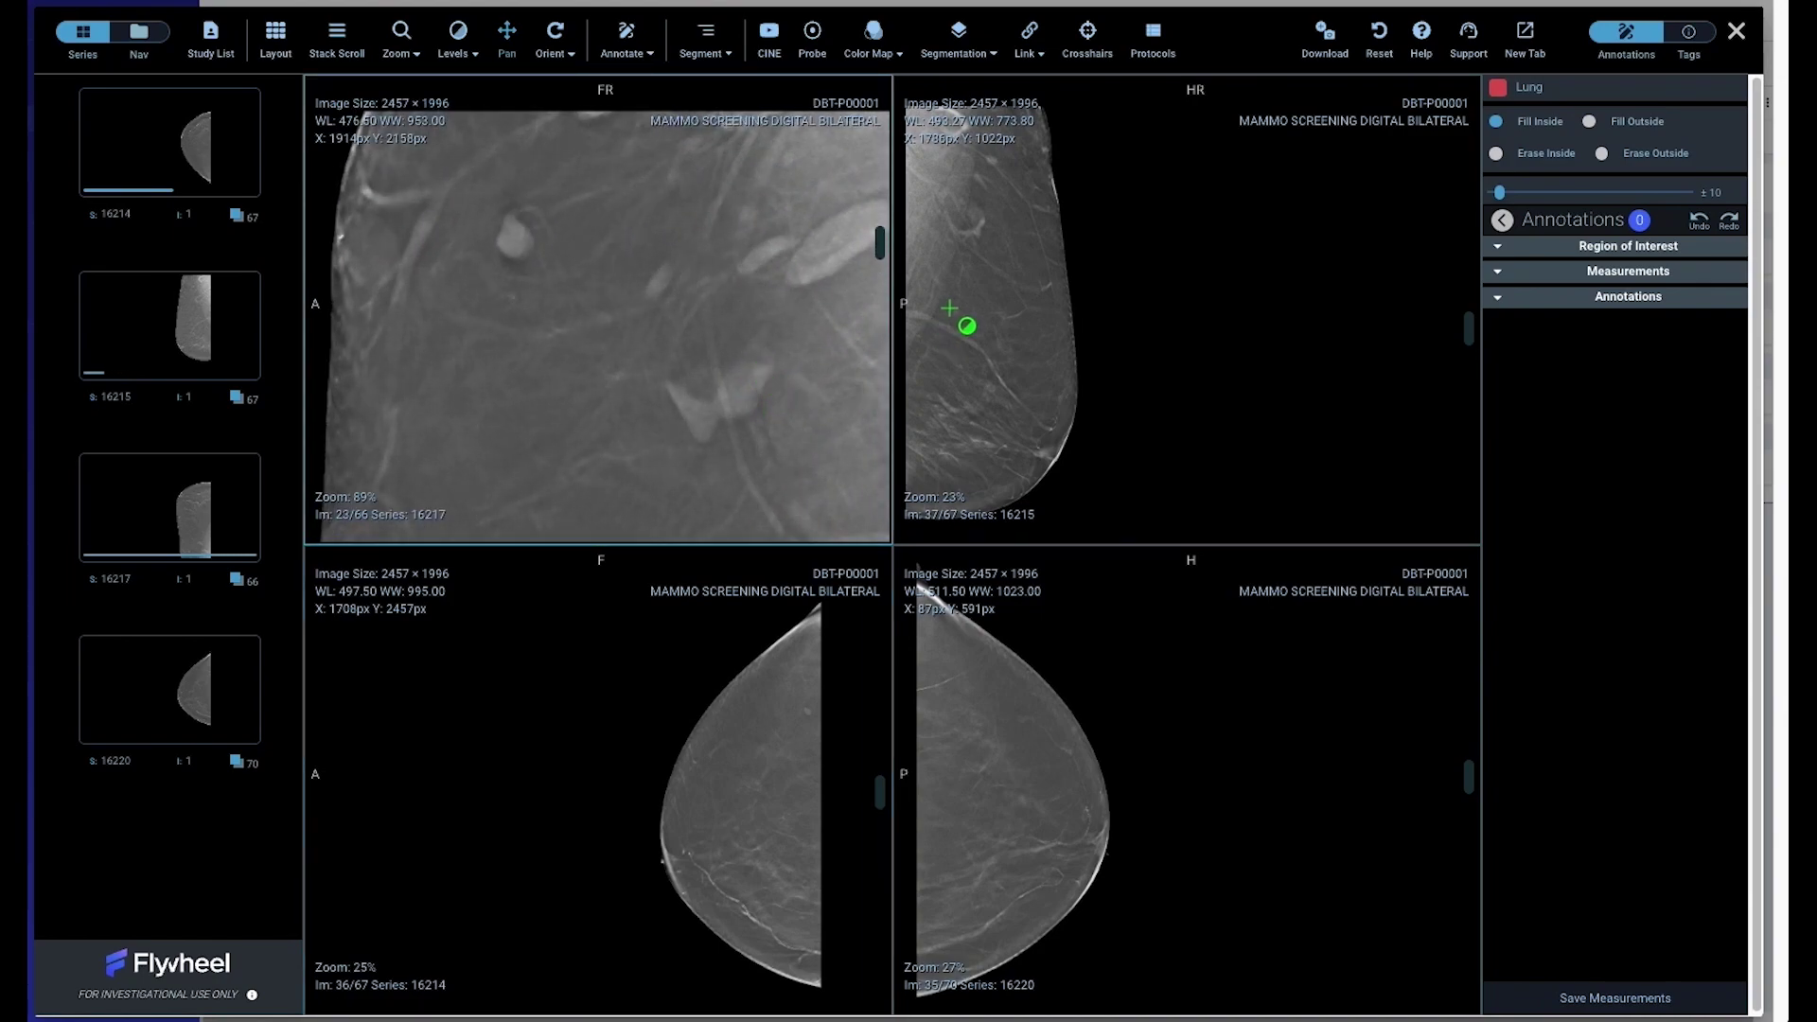
pyautogui.moveTo(1027, 268)
pyautogui.mouseDown()
pyautogui.moveTo(1092, 260)
pyautogui.moveTo(1079, 385)
pyautogui.mouseUp()
pyautogui.scroll(-5, 786, 761)
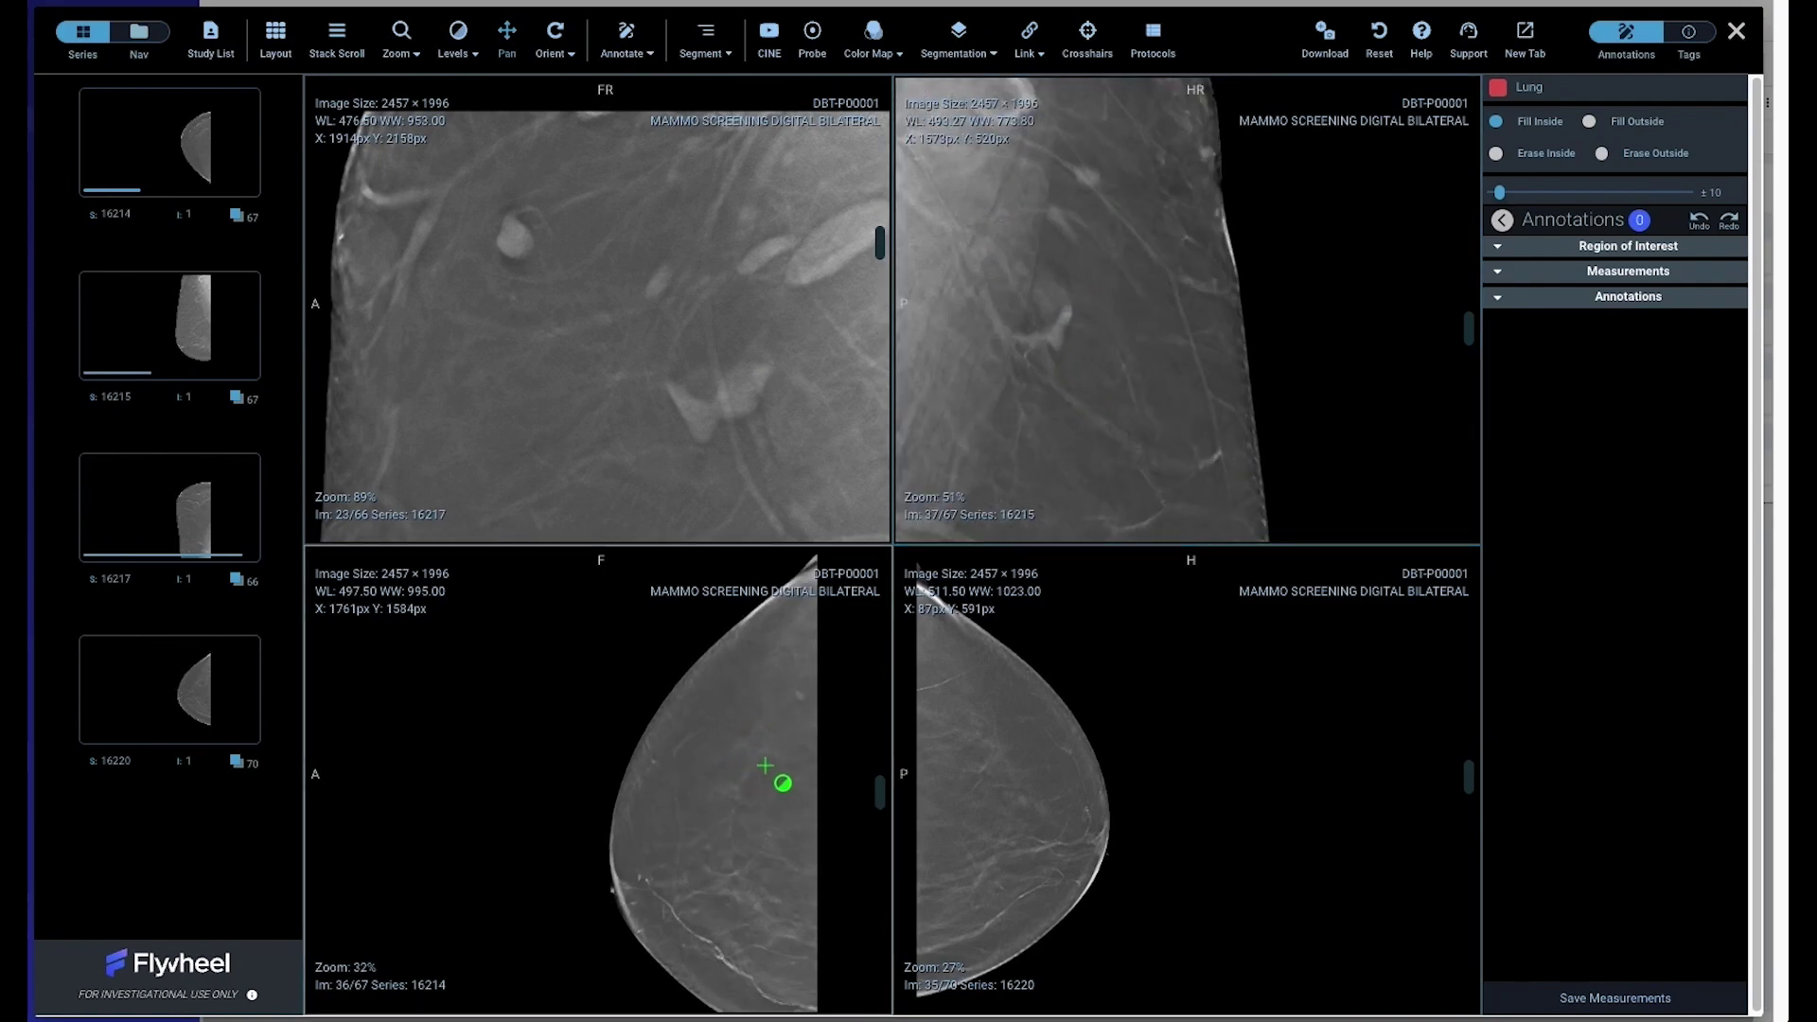
pyautogui.moveTo(762, 751); pyautogui.dragTo(819, 766)
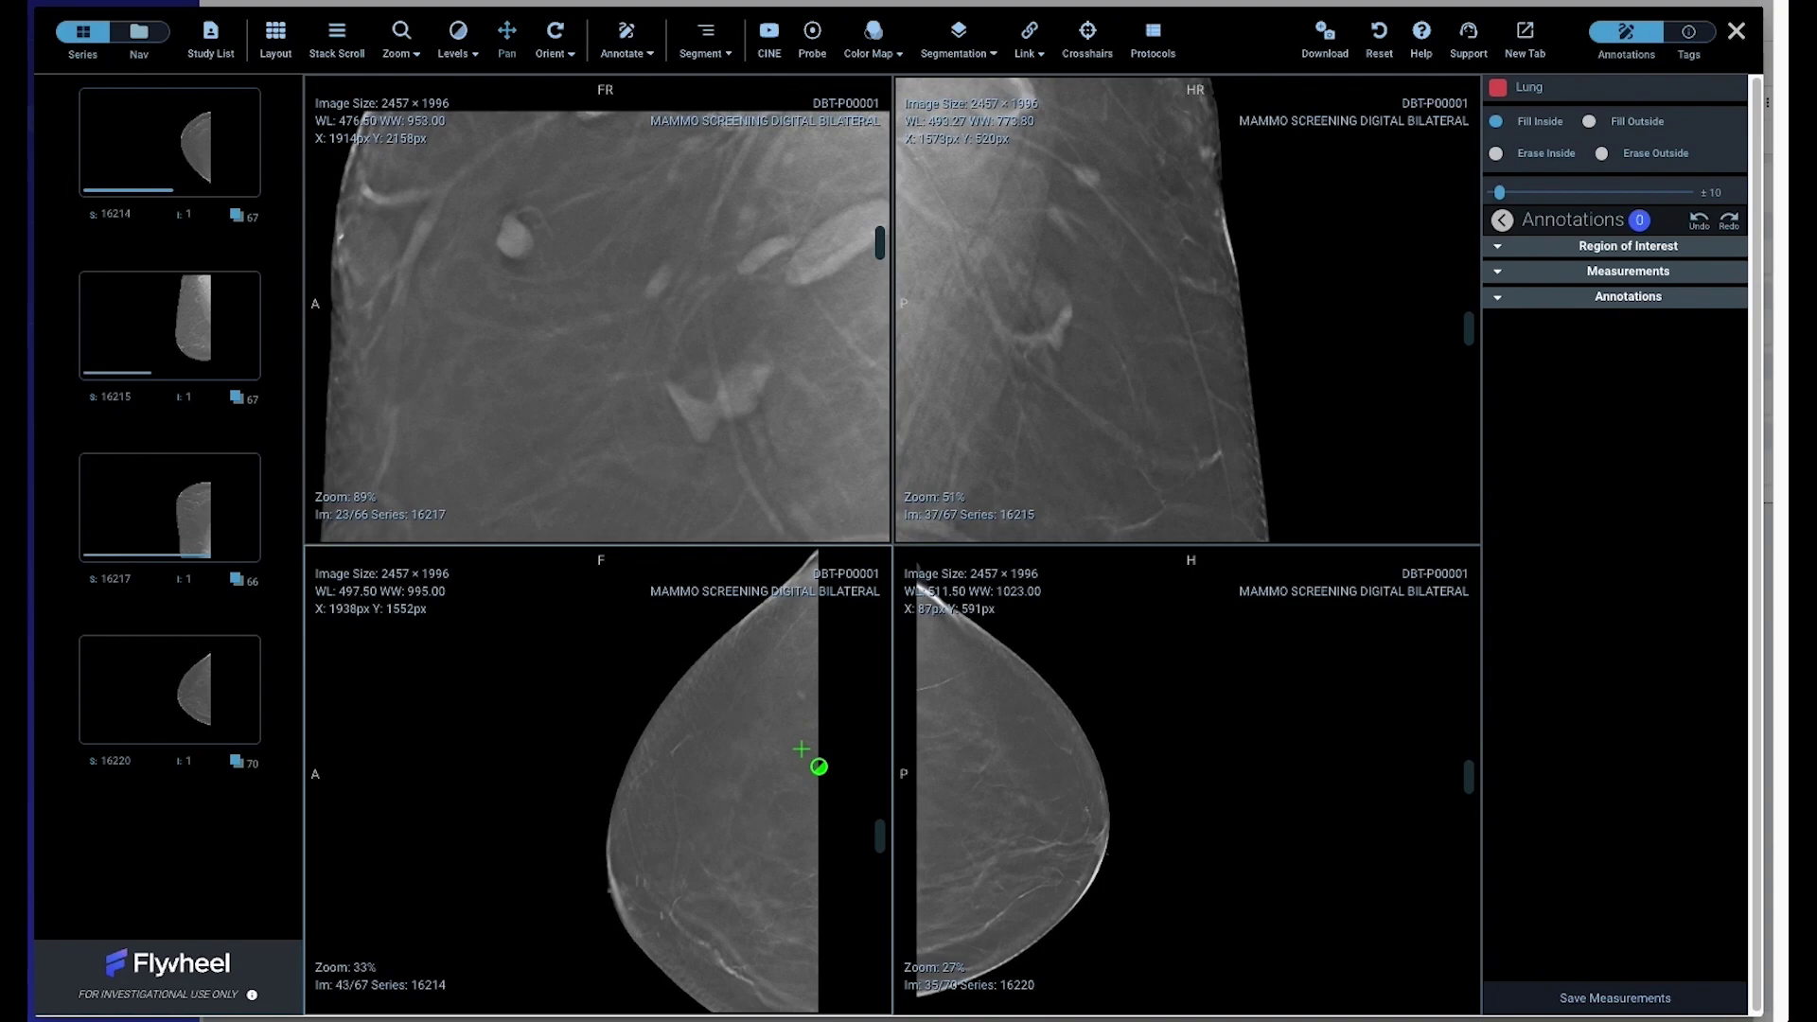
pyautogui.scroll(4, 818, 766)
pyautogui.moveTo(1013, 779)
pyautogui.mouseDown()
pyautogui.moveTo(1034, 827)
pyautogui.moveTo(1095, 811)
pyautogui.moveTo(1095, 788)
pyautogui.mouseUp()
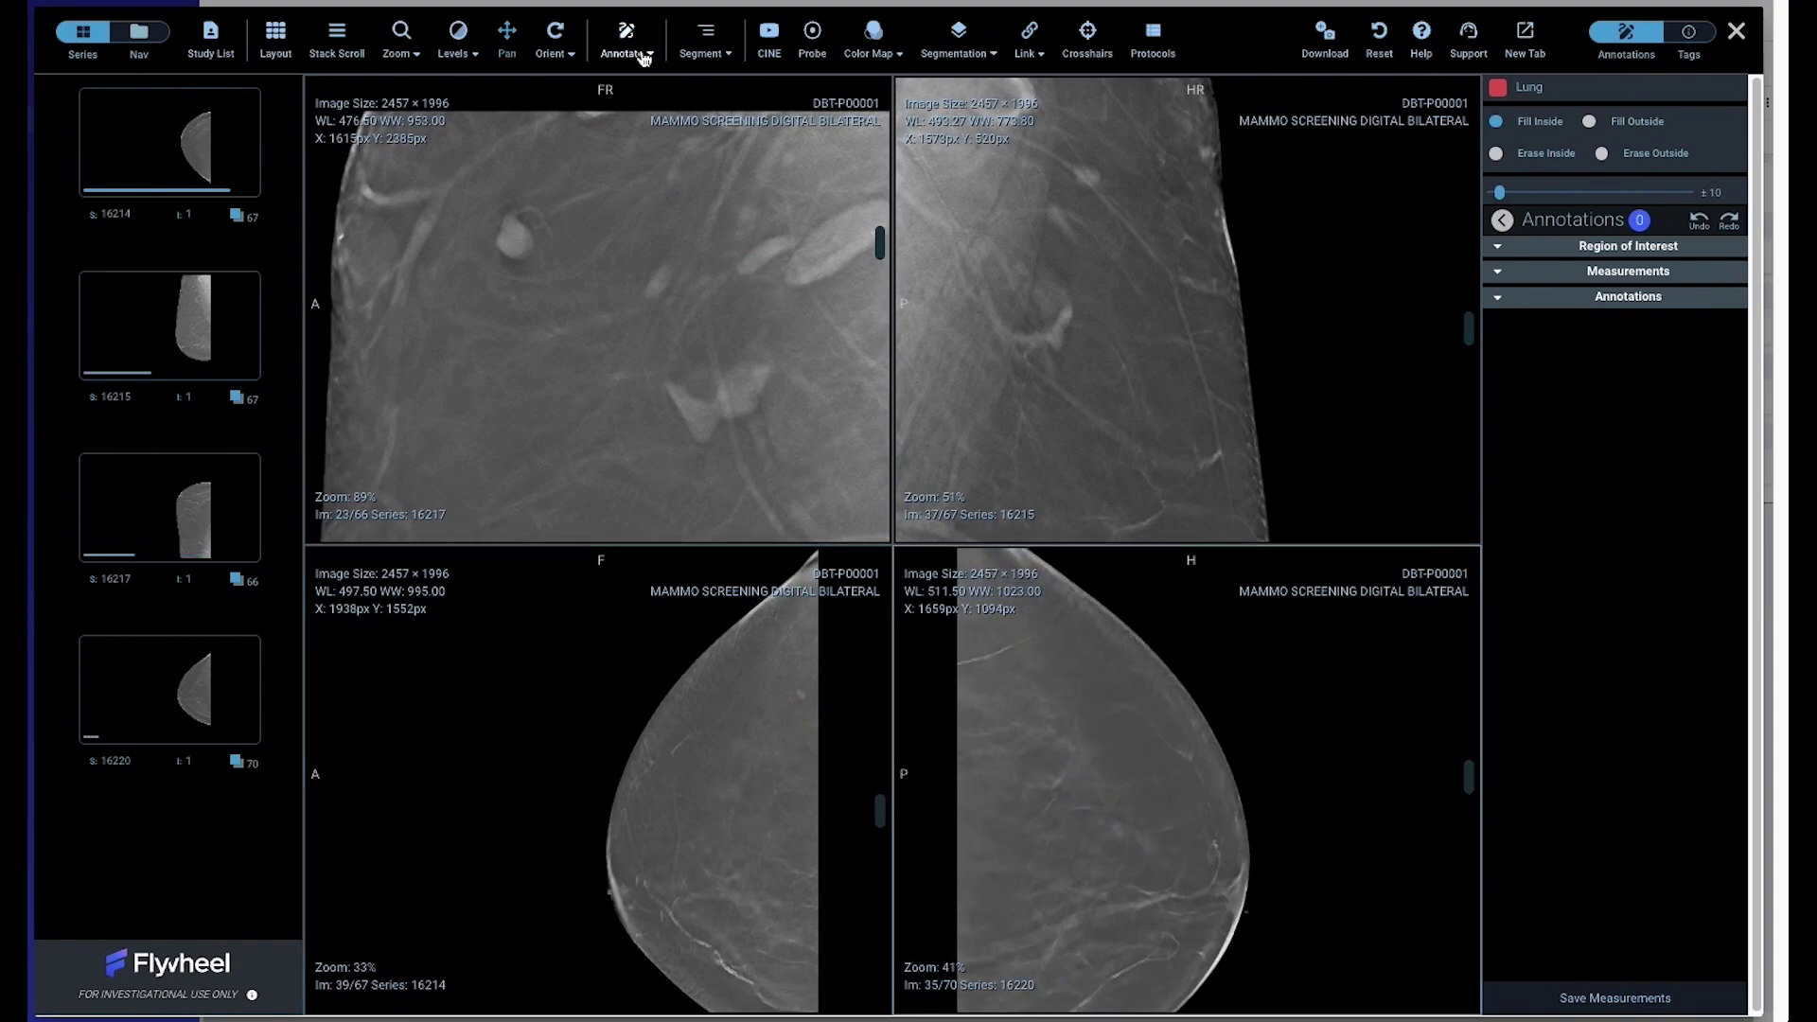
# Draw a Rectangle ROI around the lesion in the upper-left view.
pyautogui.click(643, 58)
pyautogui.click(341, 90)
pyautogui.moveTo(468, 186)
pyautogui.mouseDown()
pyautogui.moveTo(520, 248)
pyautogui.moveTo(803, 461)
pyautogui.mouseUp()
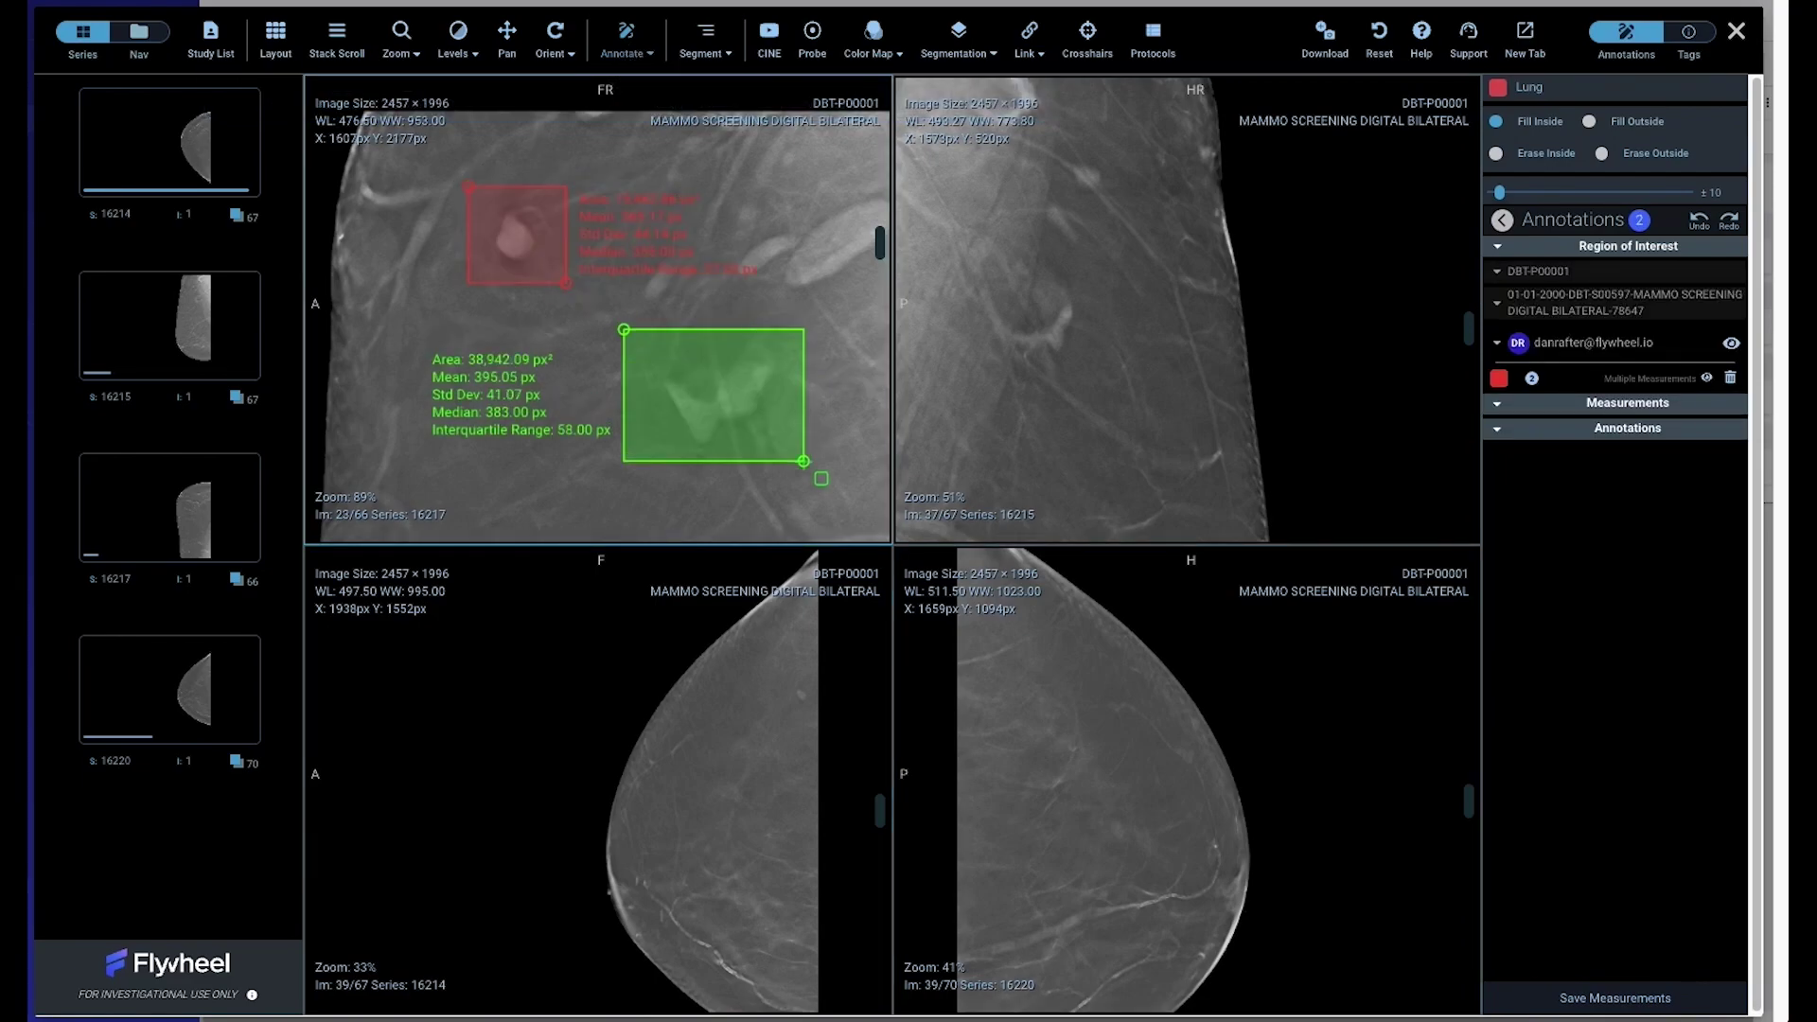